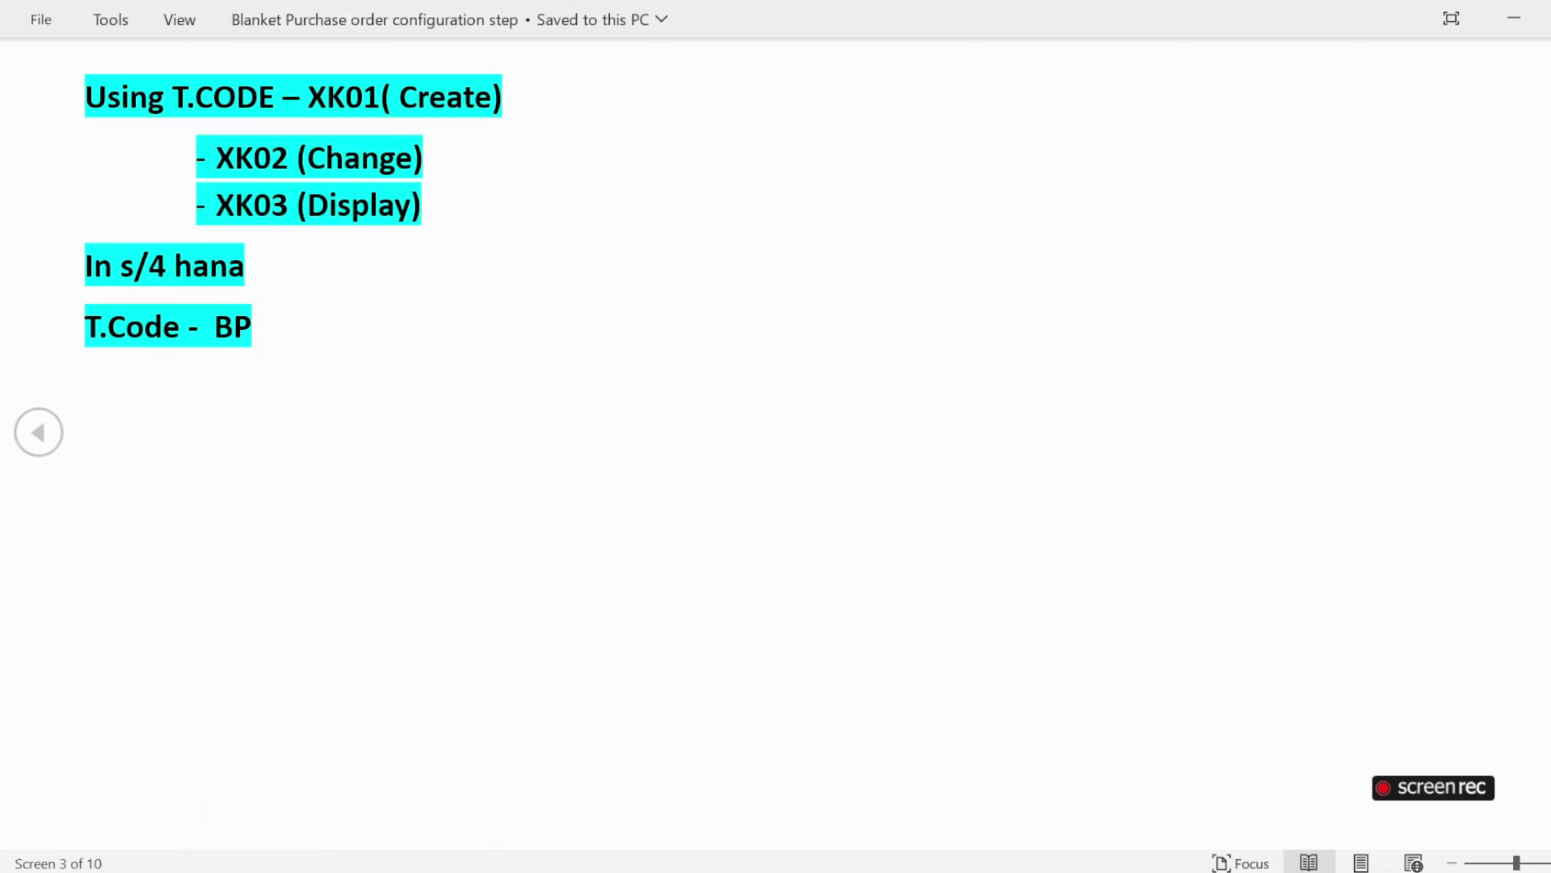
Scroll Word to the Step-02 Create Blanket PO notes, then minimise it to the desktop.
{"action": "scroll", "coordinate": [208, 744], "scroll_direction": "right", "scroll_amount": 4}
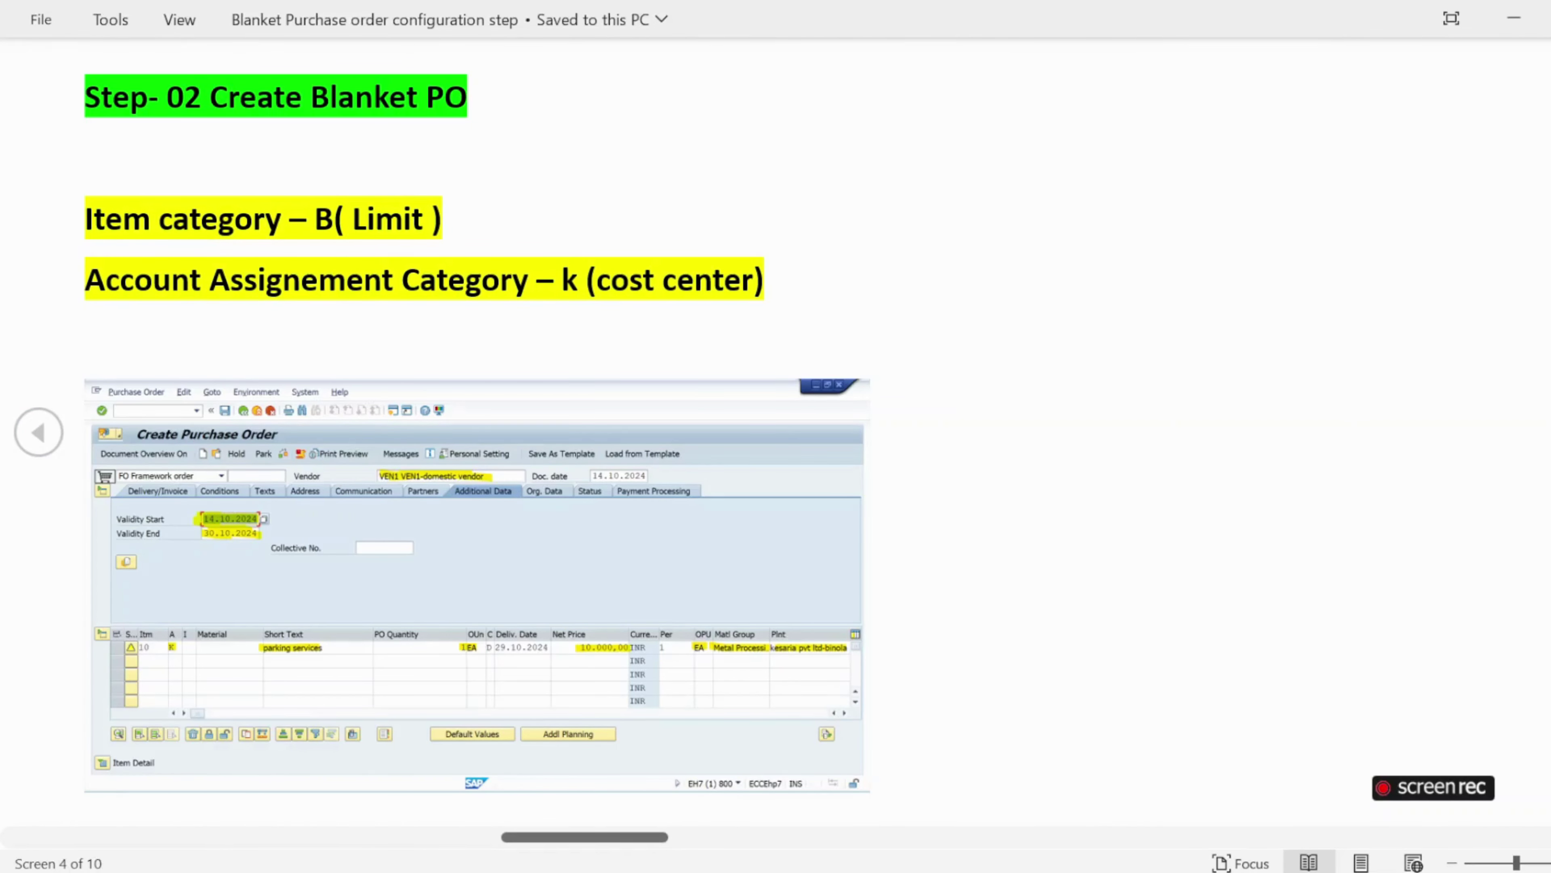
{"action": "key", "text": "super+d"}
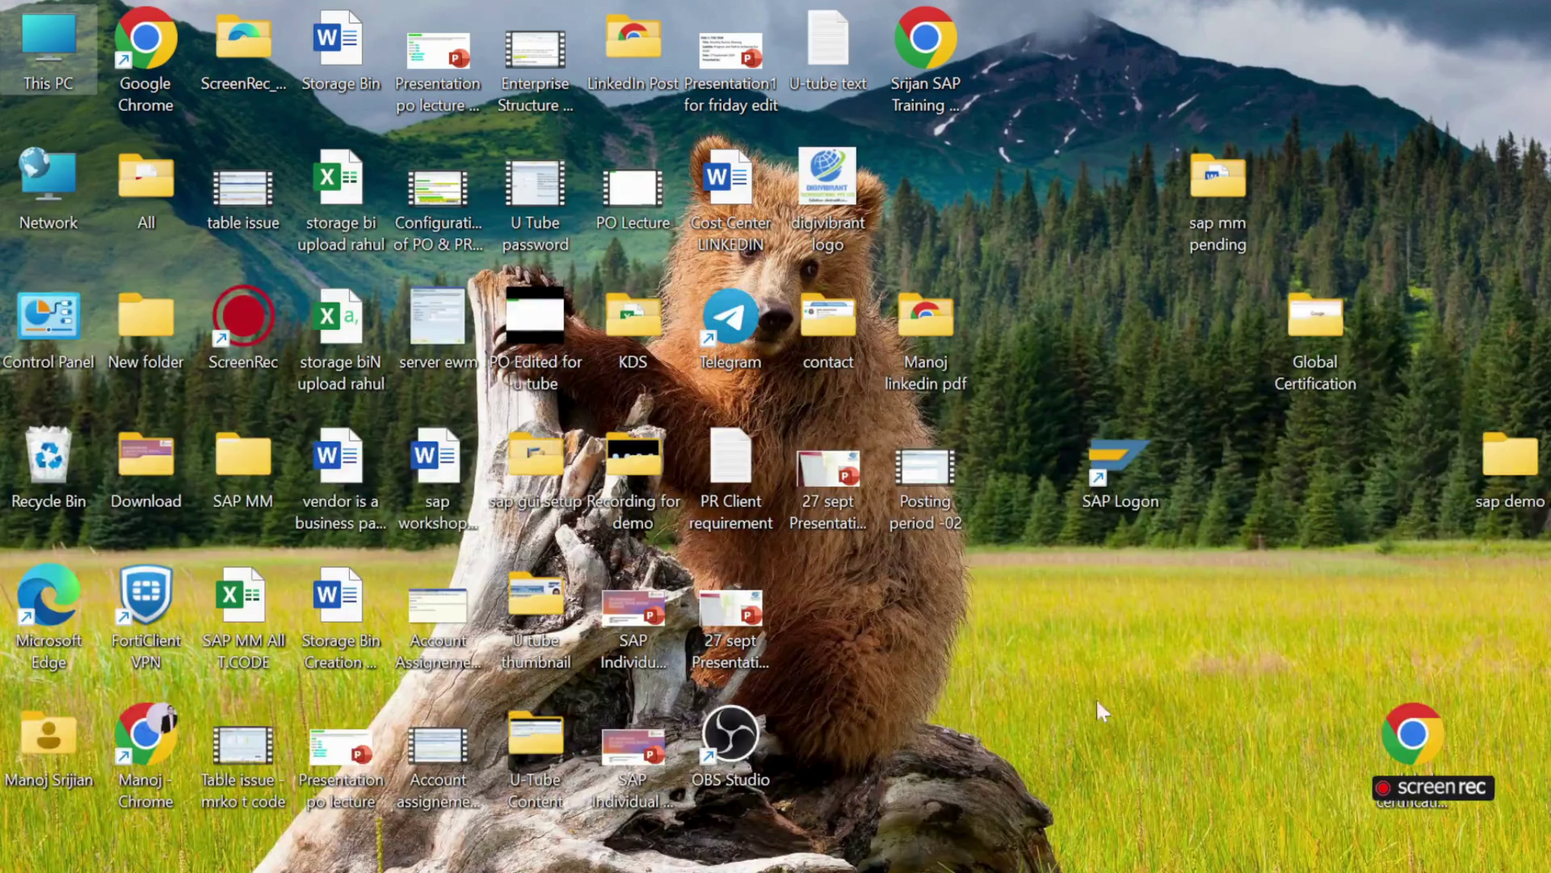
Log on to the SAP Class server in client 800 with the saved user name and the password.
{"action": "double_click", "coordinate": [1125, 486]}
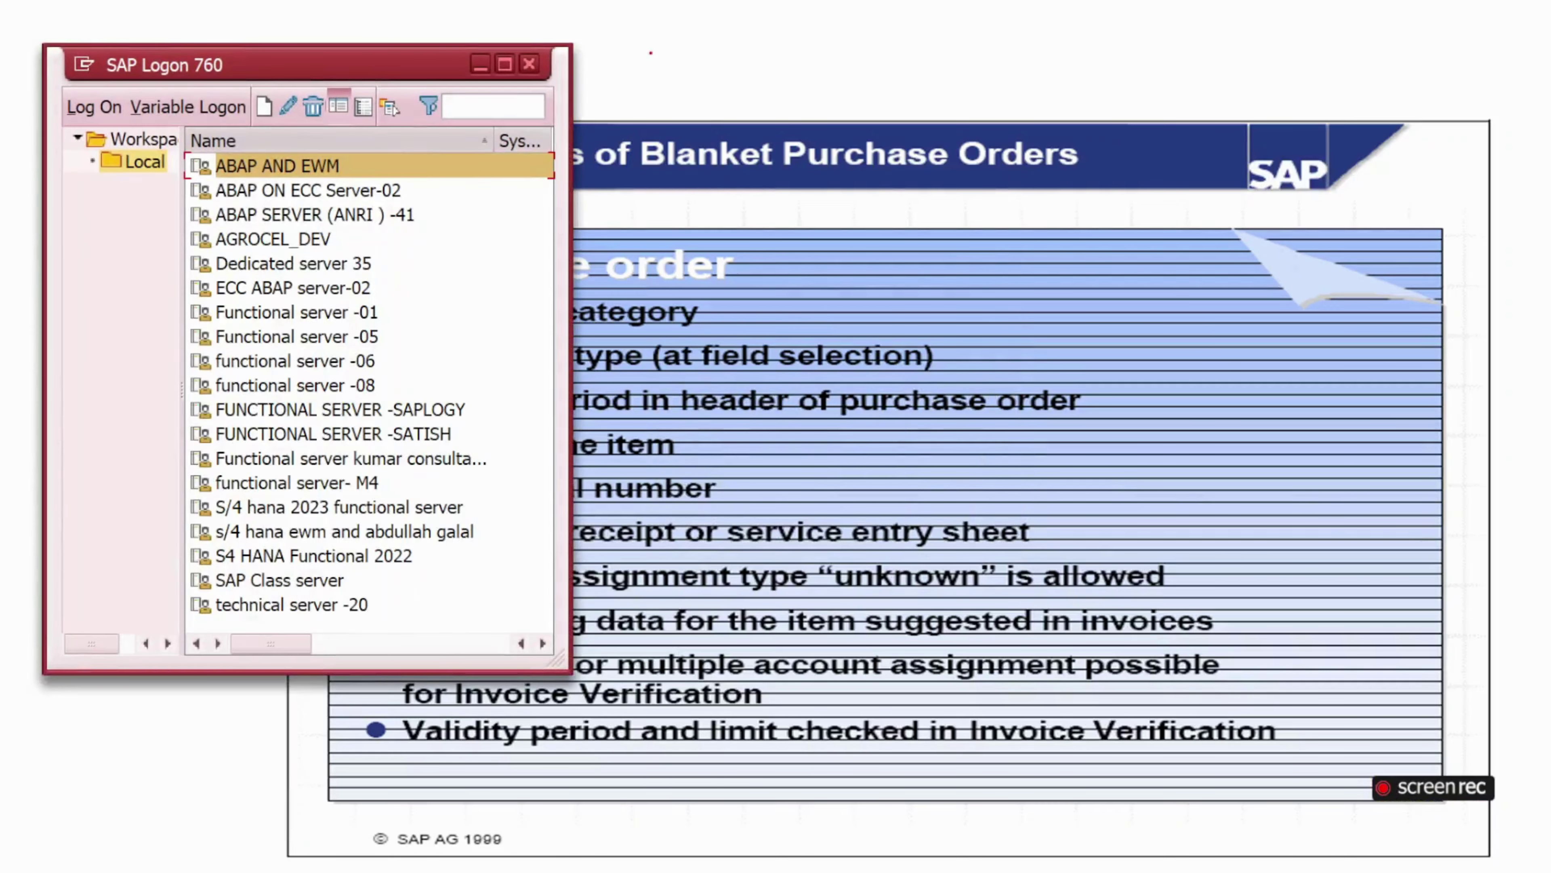
{"action": "left_click", "coordinate": [505, 63]}
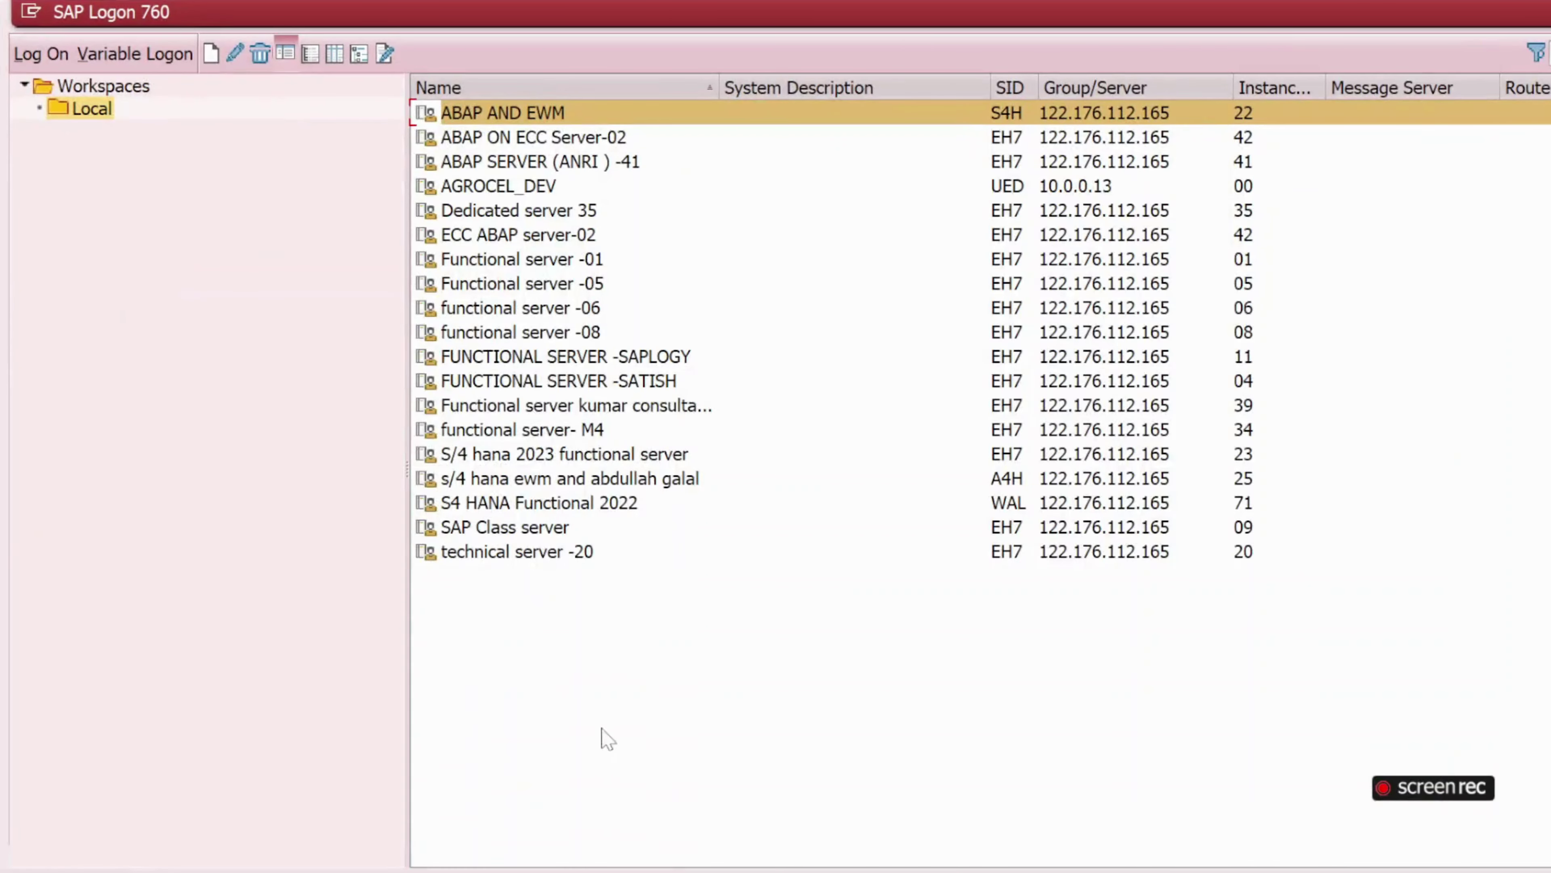
{"action": "double_click", "coordinate": [492, 529]}
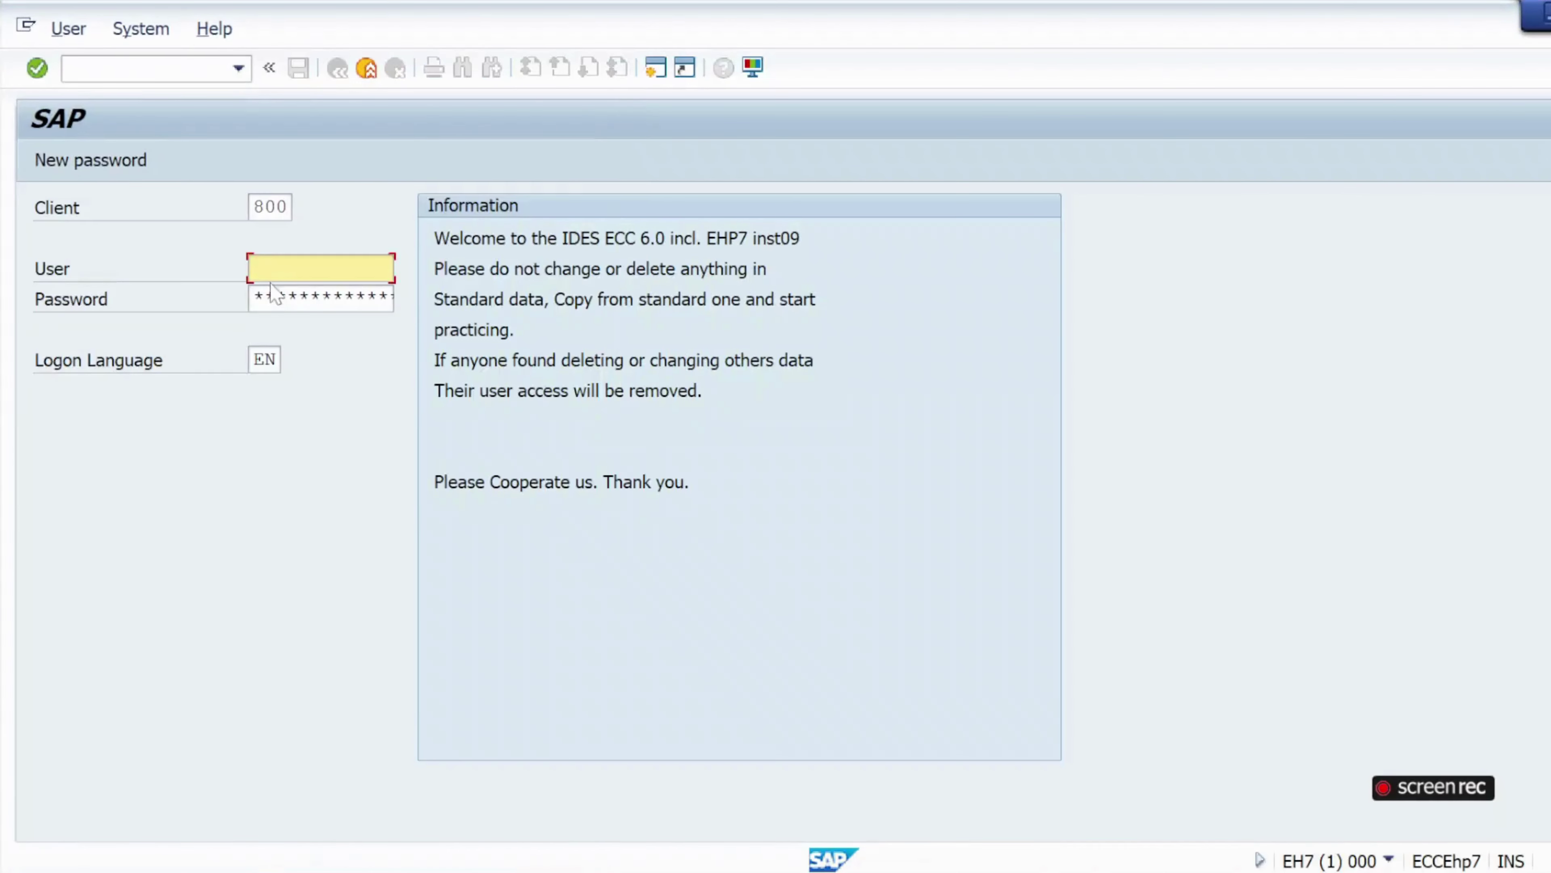
{"action": "left_click", "coordinate": [278, 272]}
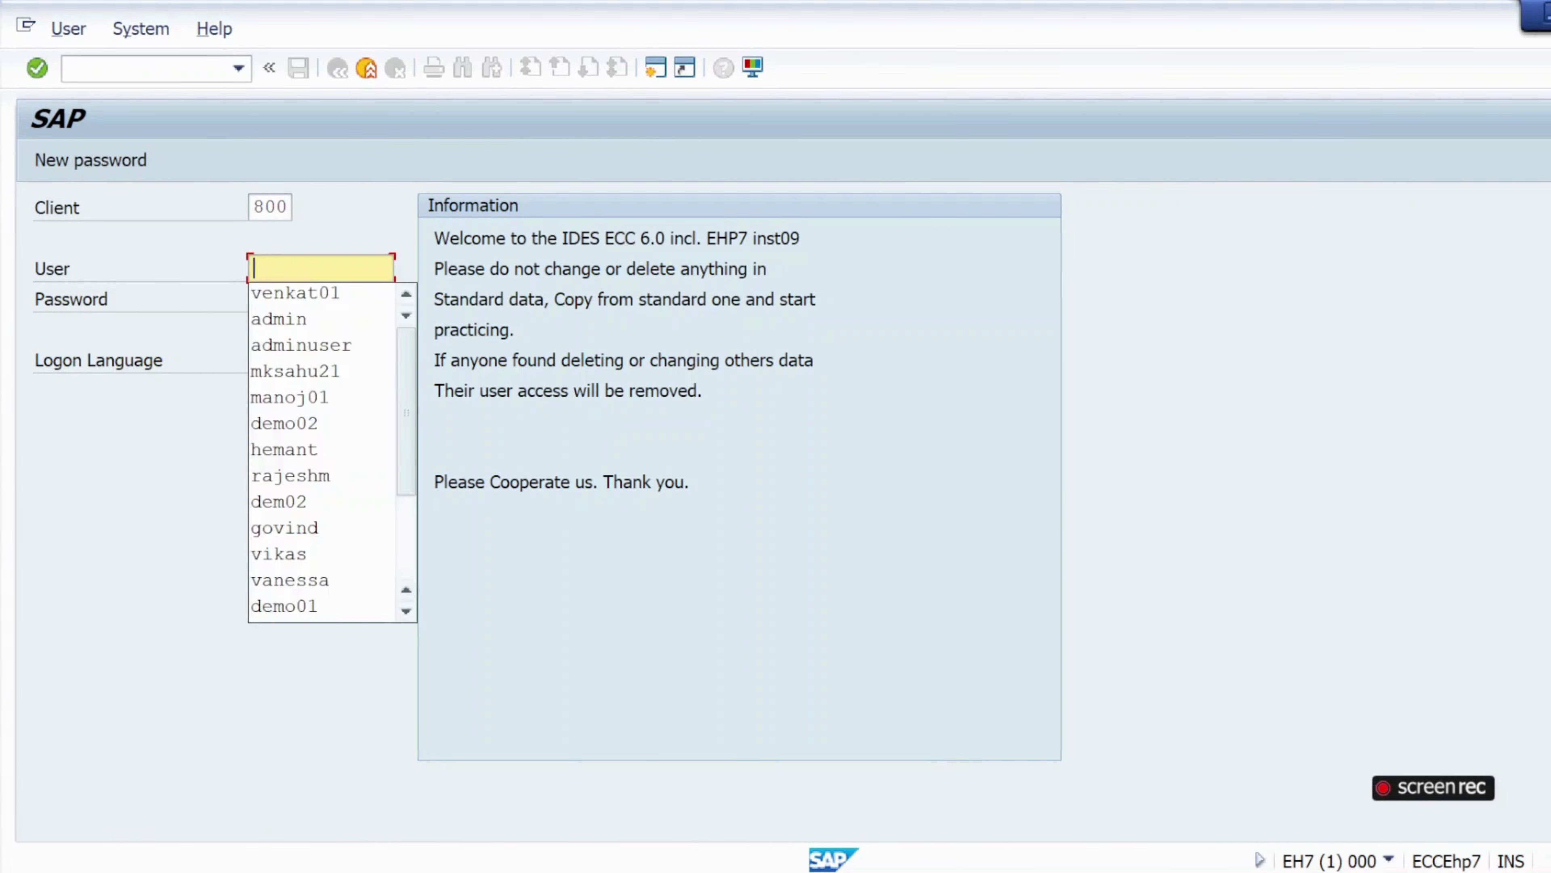
{"action": "left_click", "coordinate": [282, 322]}
{"action": "left_click", "coordinate": [260, 300]}
{"action": "type", "text": "***"}
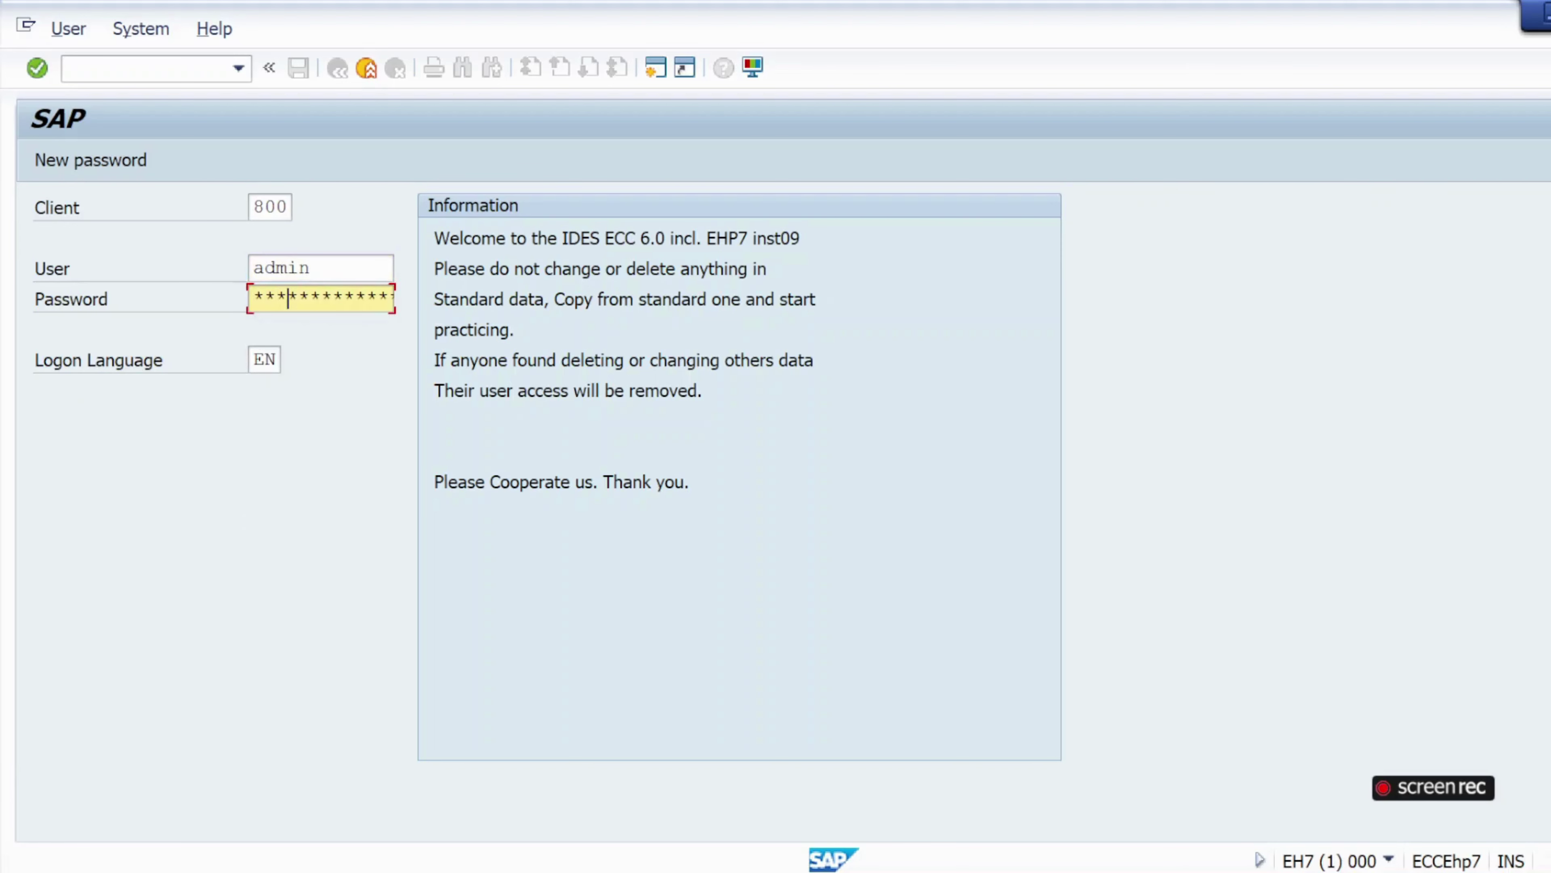
{"action": "type", "text": "**"}
{"action": "key", "text": "Return"}
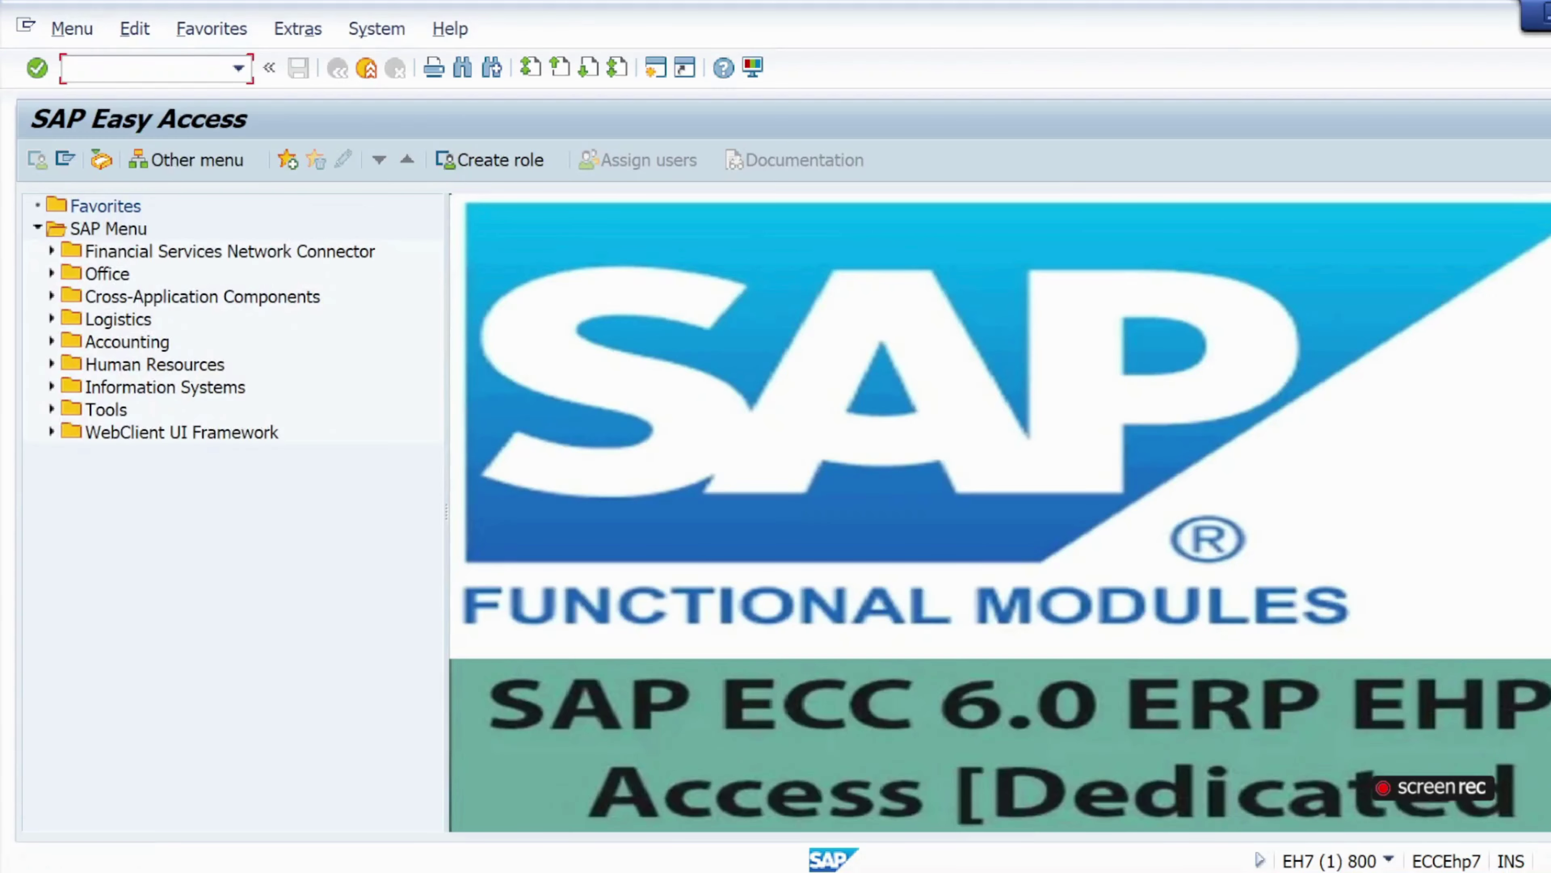
Start a new purchase order with ME21N and set its type to FO Framework order.
{"action": "type", "text": "me21n"}
{"action": "key", "text": "Return"}
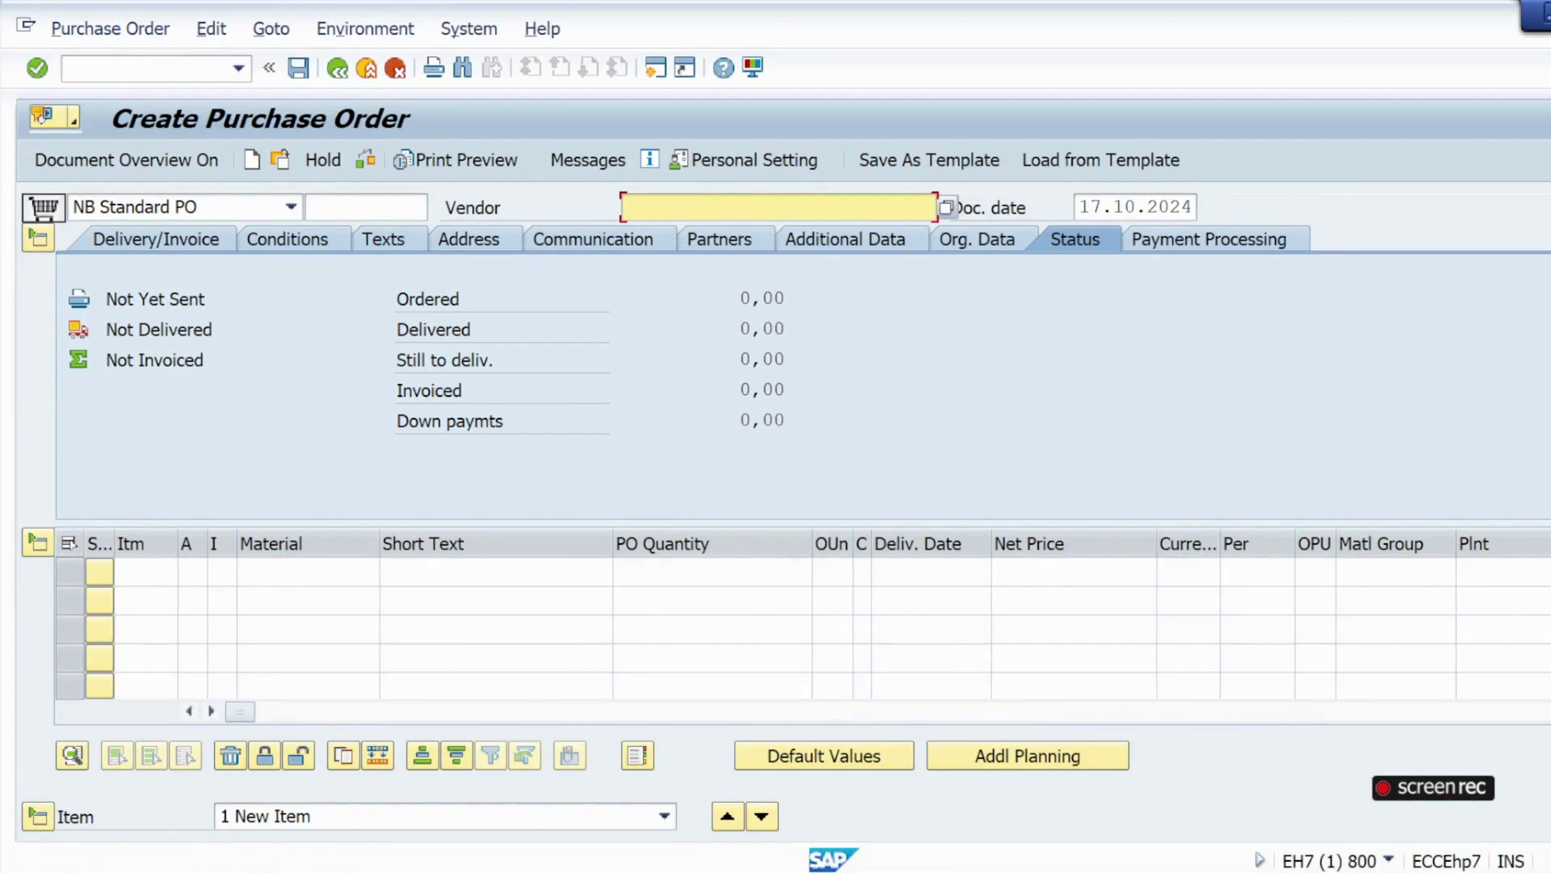
{"action": "left_click", "coordinate": [684, 208]}
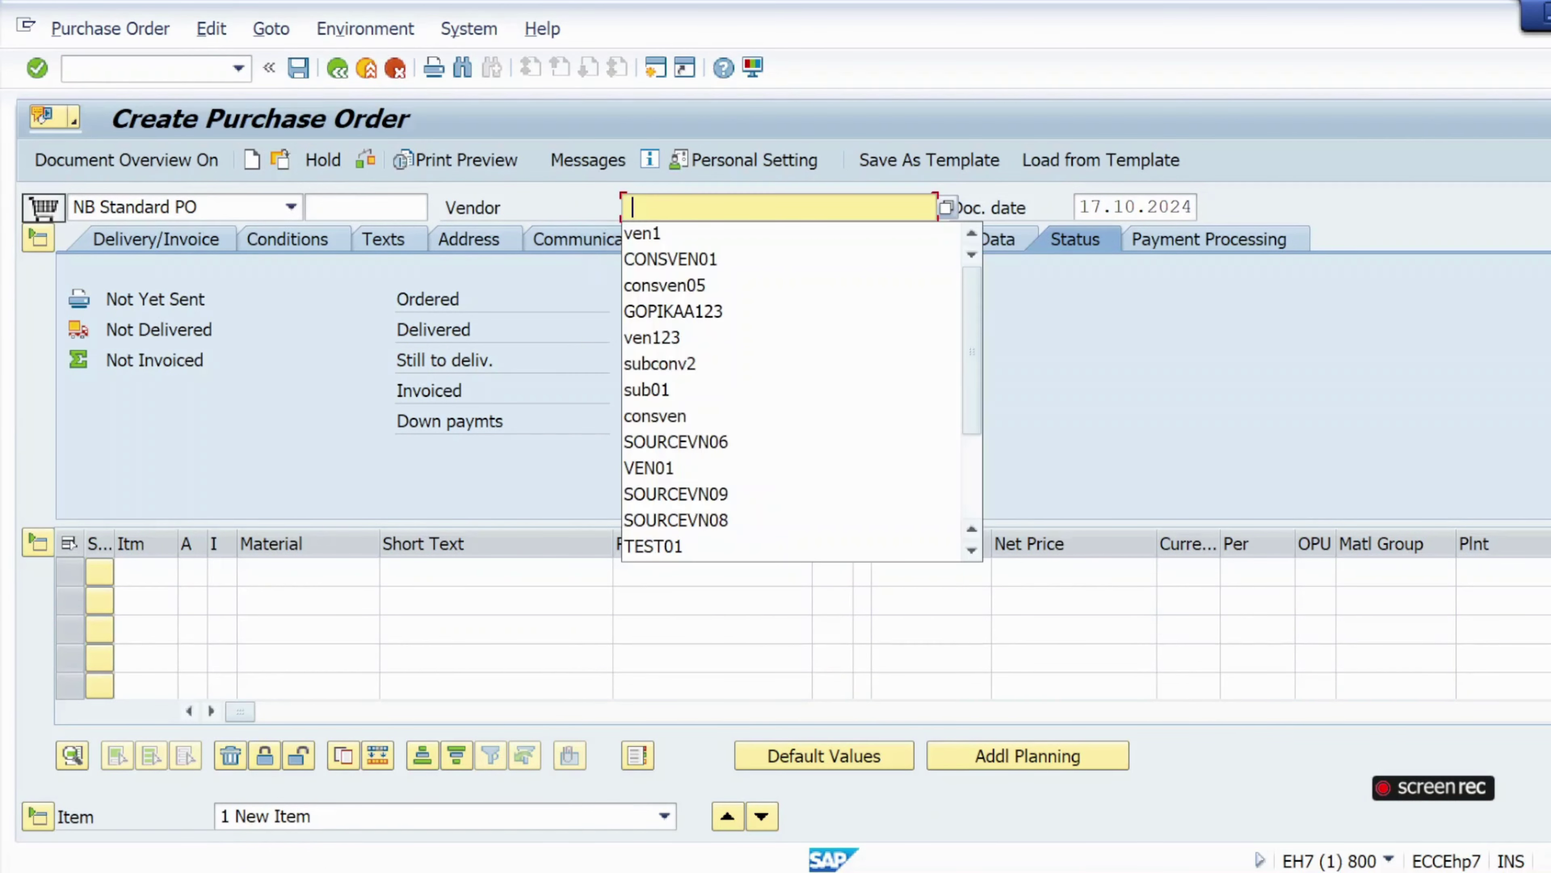
{"action": "left_click", "coordinate": [256, 329]}
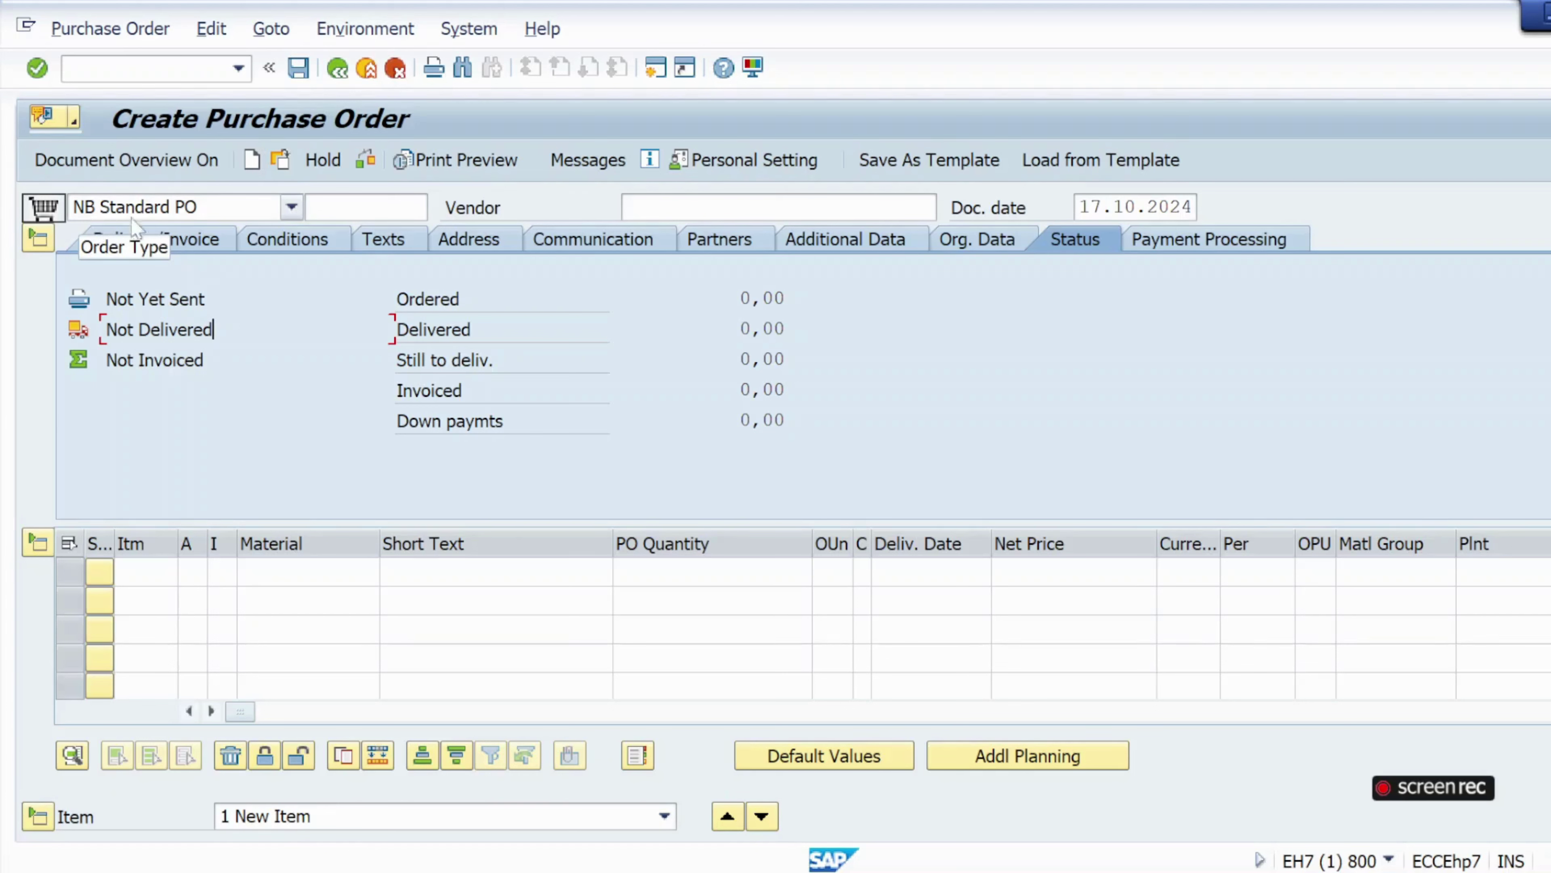
{"action": "left_click", "coordinate": [291, 207]}
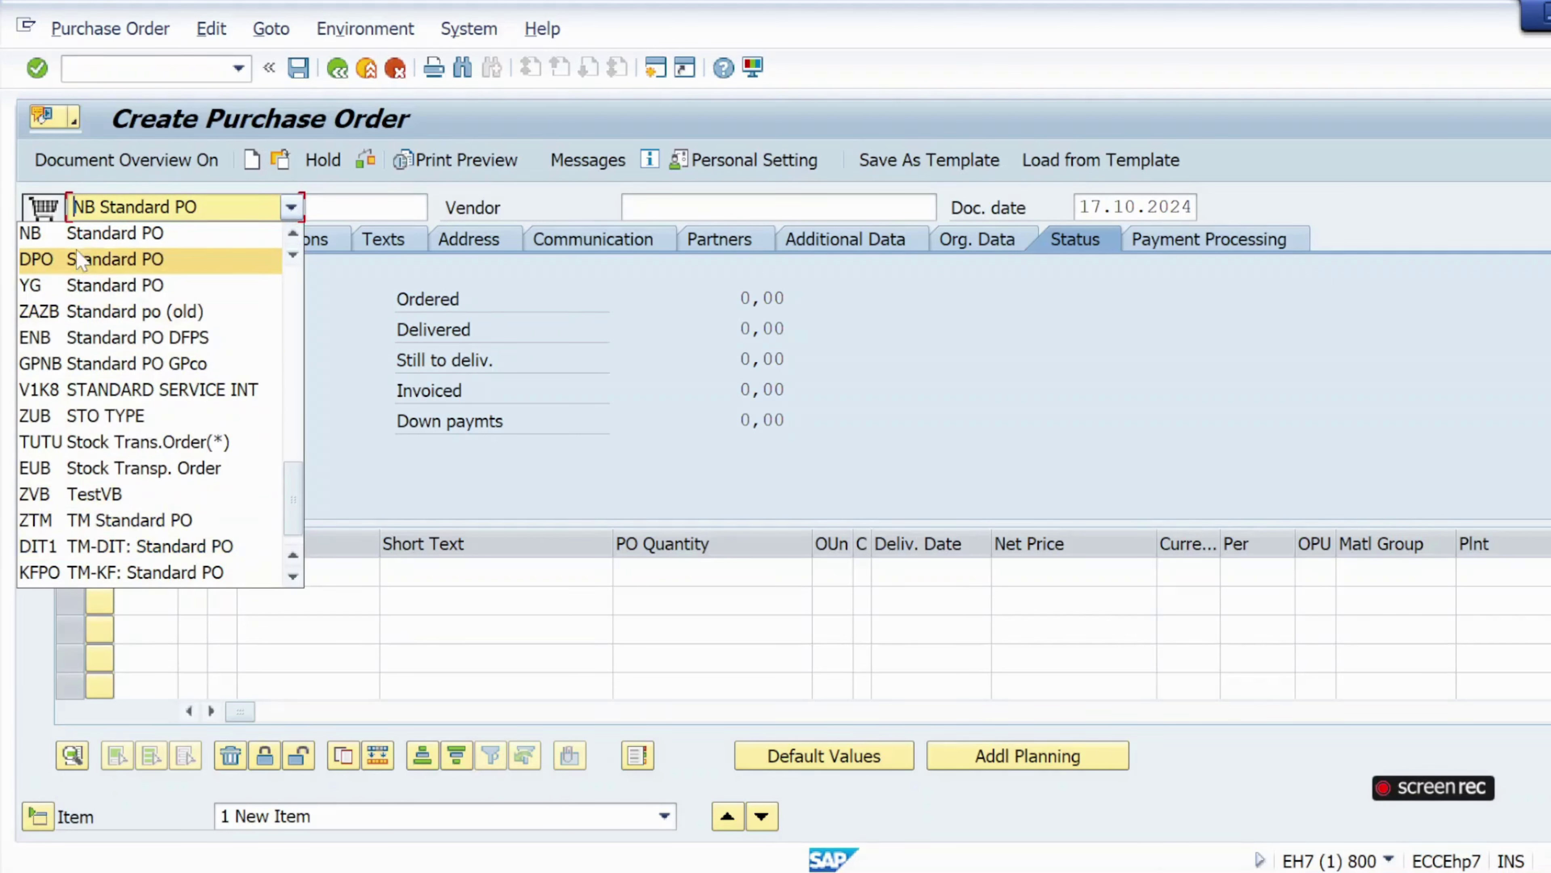
{"action": "key", "text": "f"}
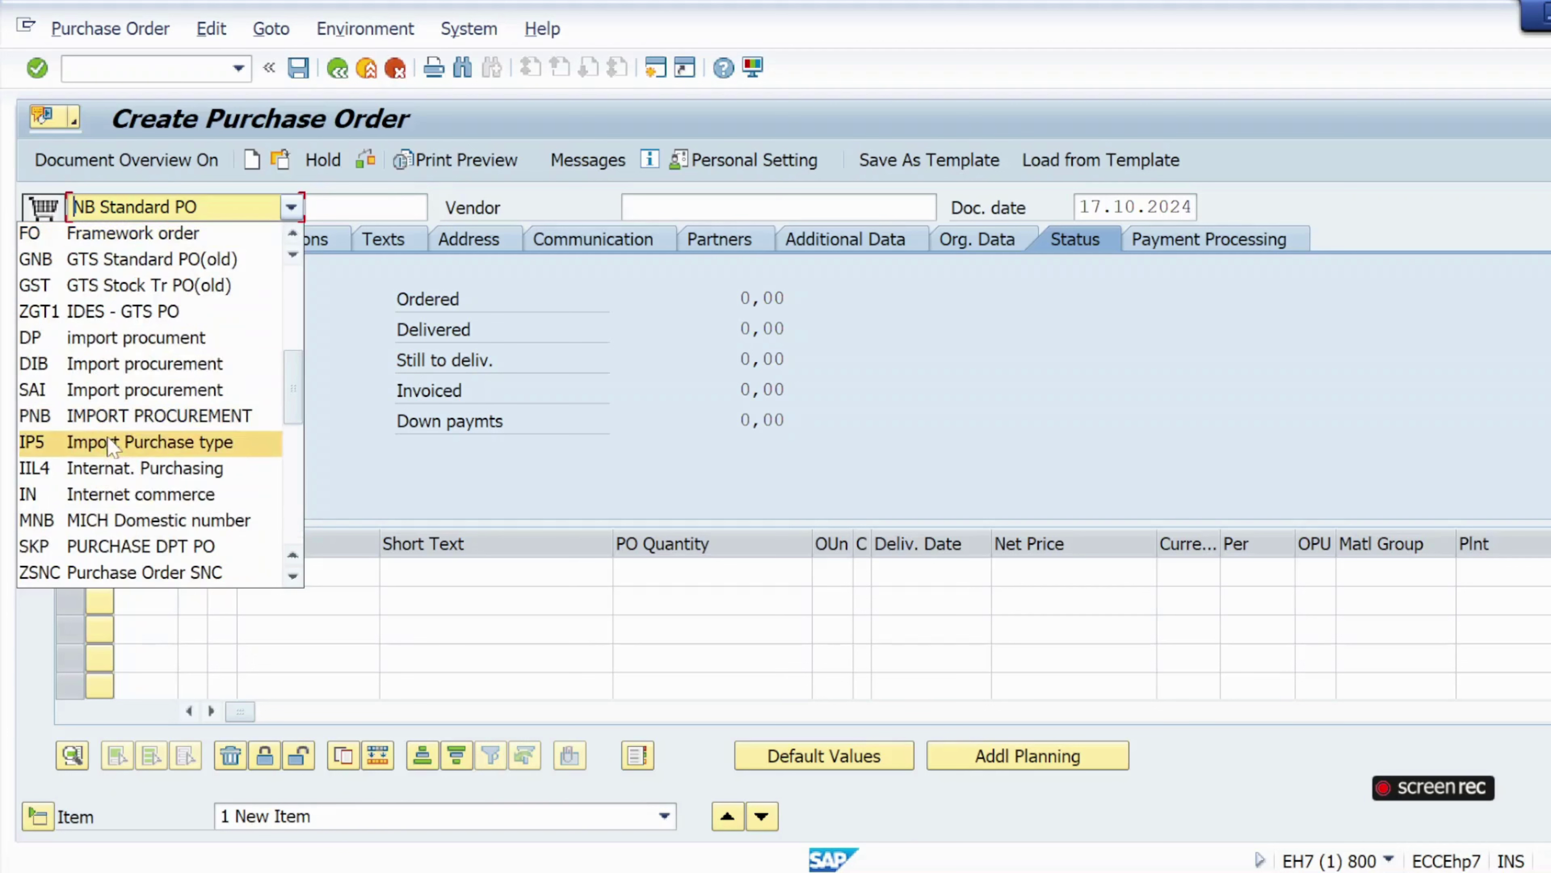
{"action": "left_click", "coordinate": [38, 237]}
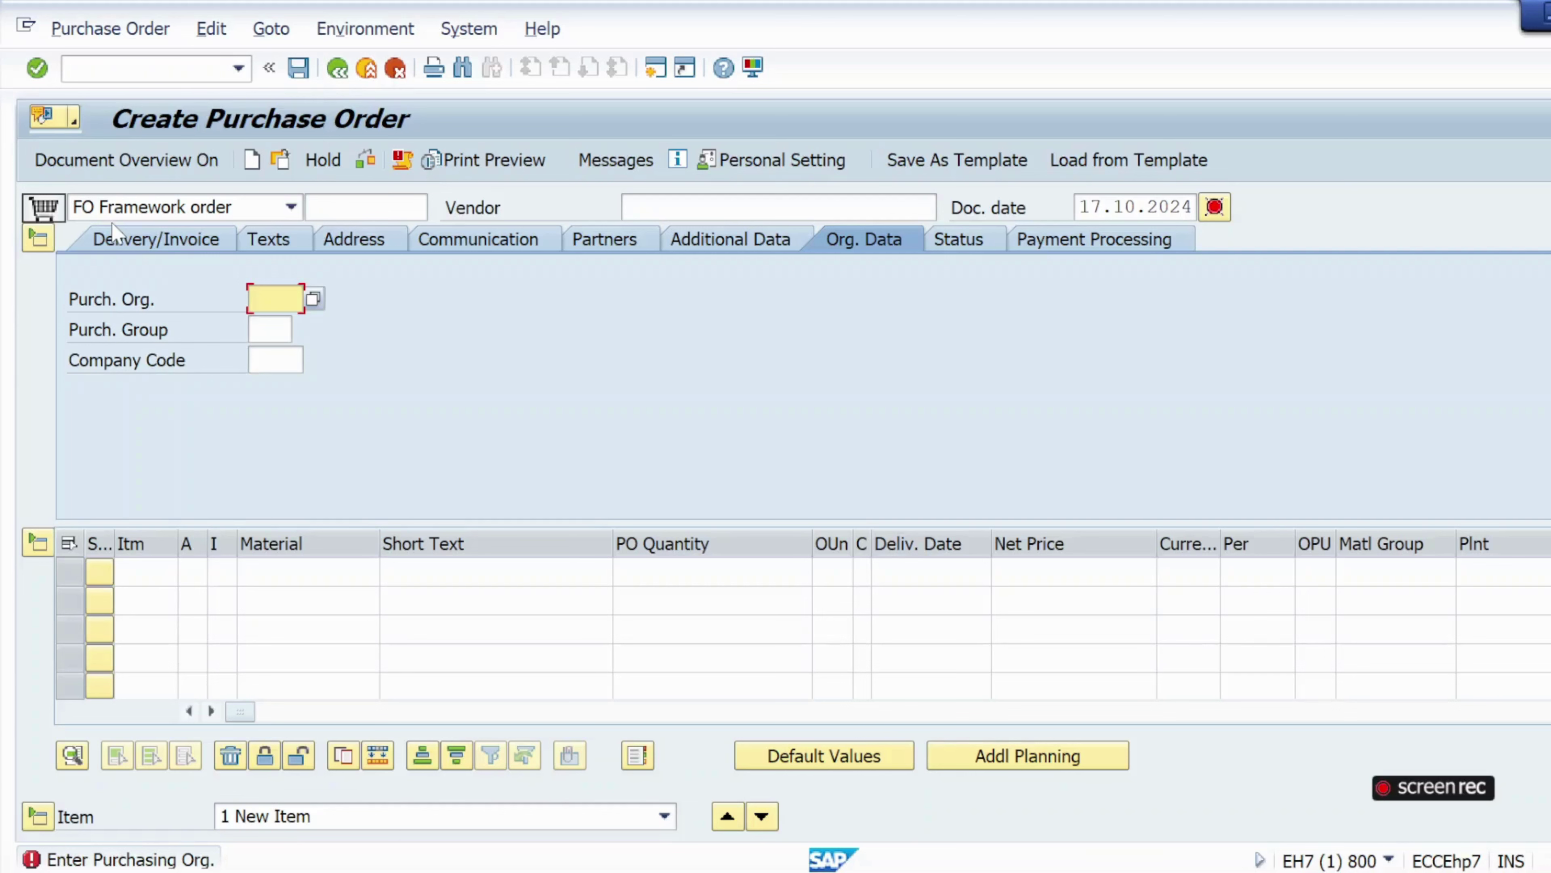
Enter vendor ven1, purch. org krp1, purch. group 001, company code krip, and show the Additional Data.
{"action": "left_click", "coordinate": [647, 207]}
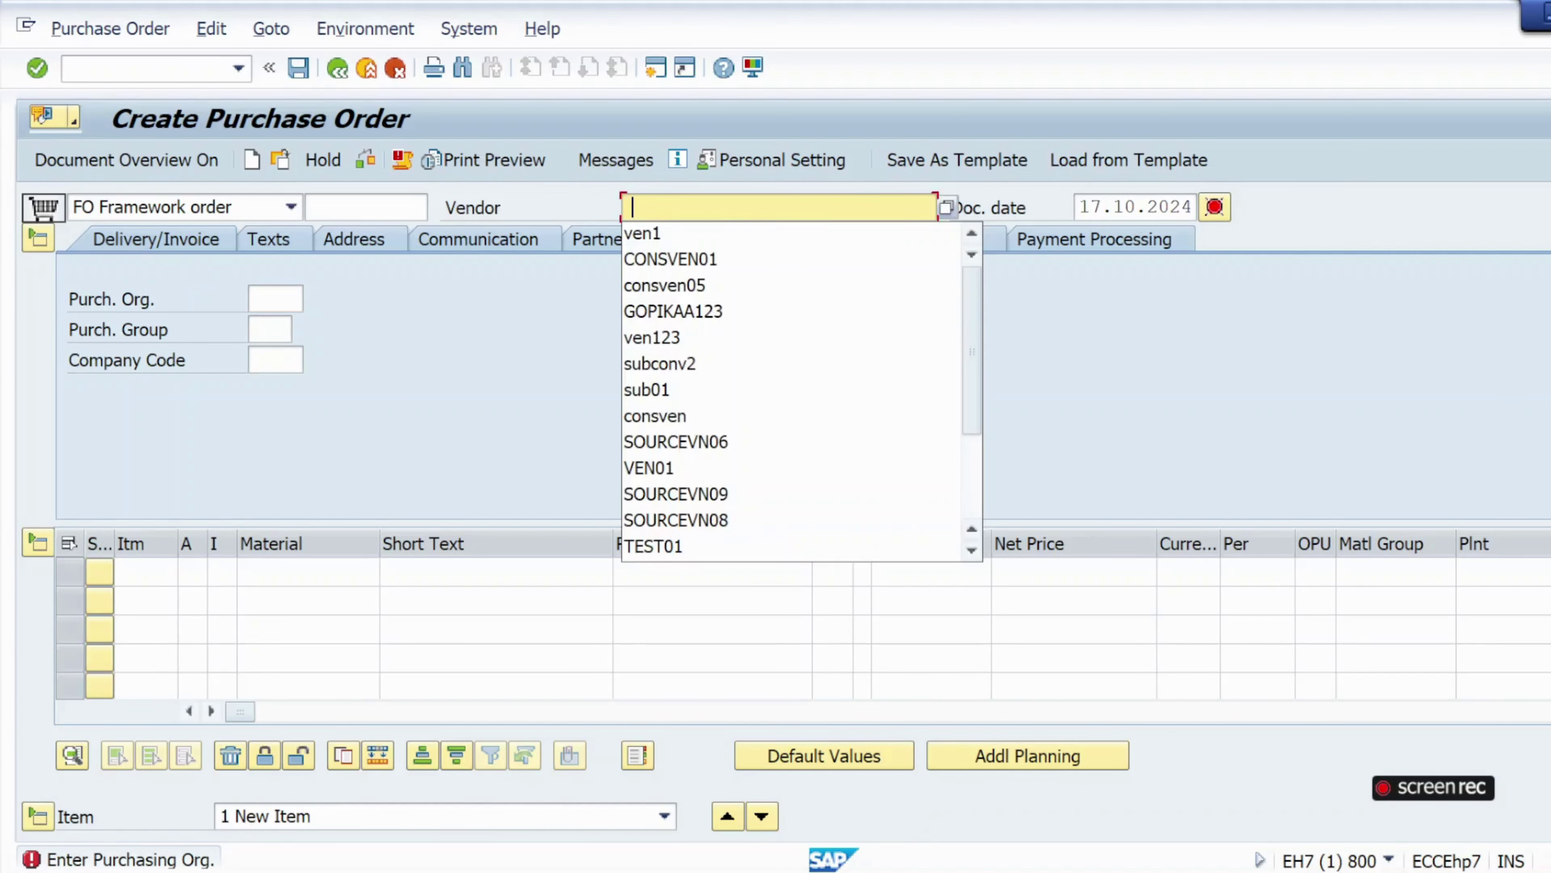
{"action": "left_click", "coordinate": [657, 235]}
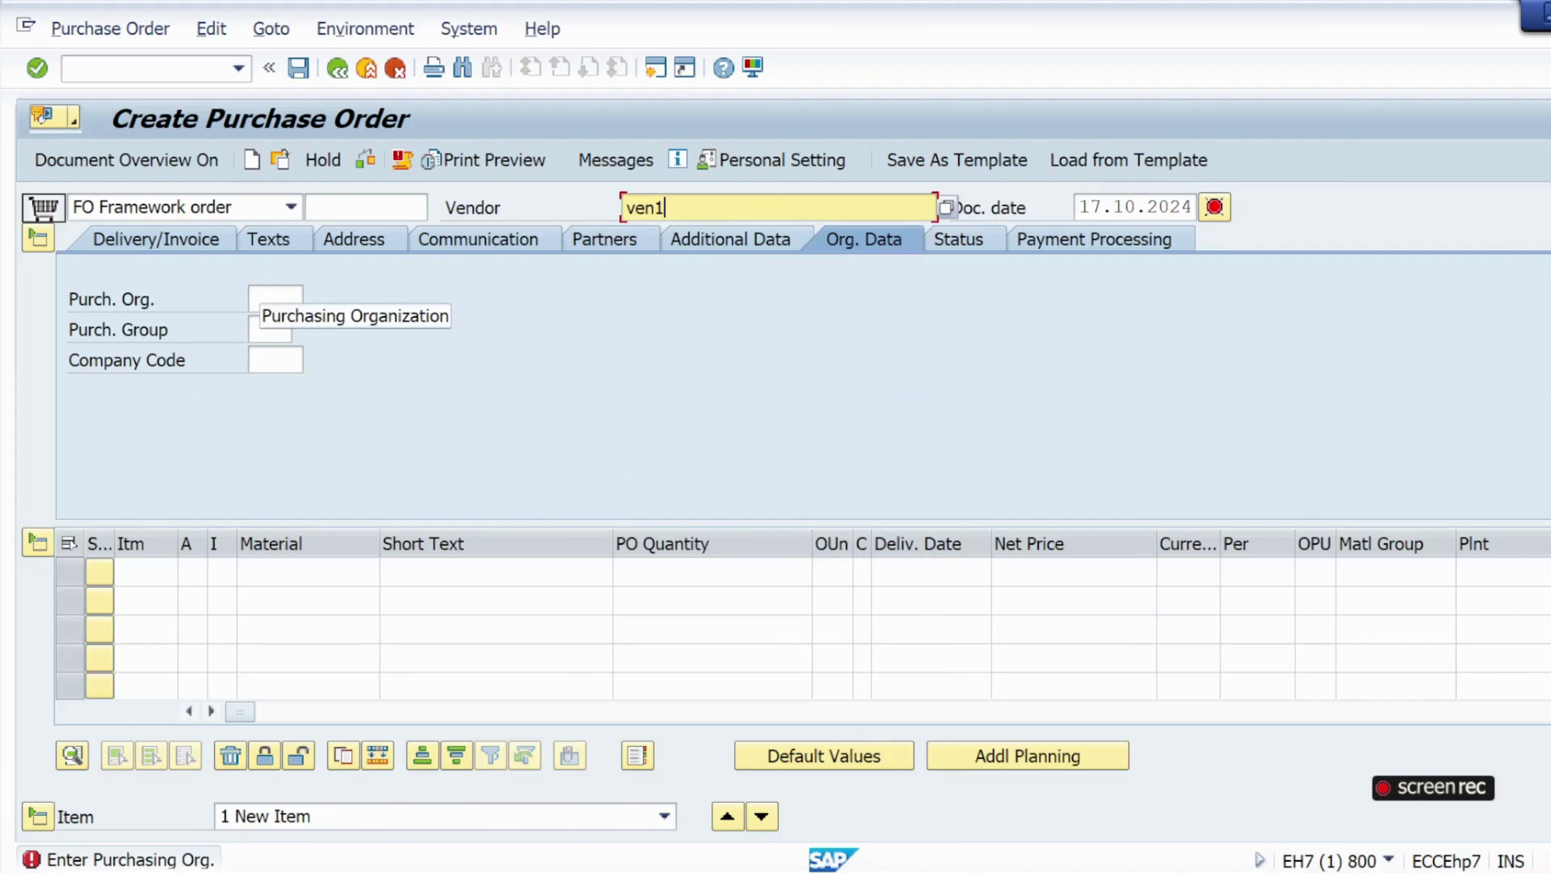
{"action": "left_click", "coordinate": [276, 298]}
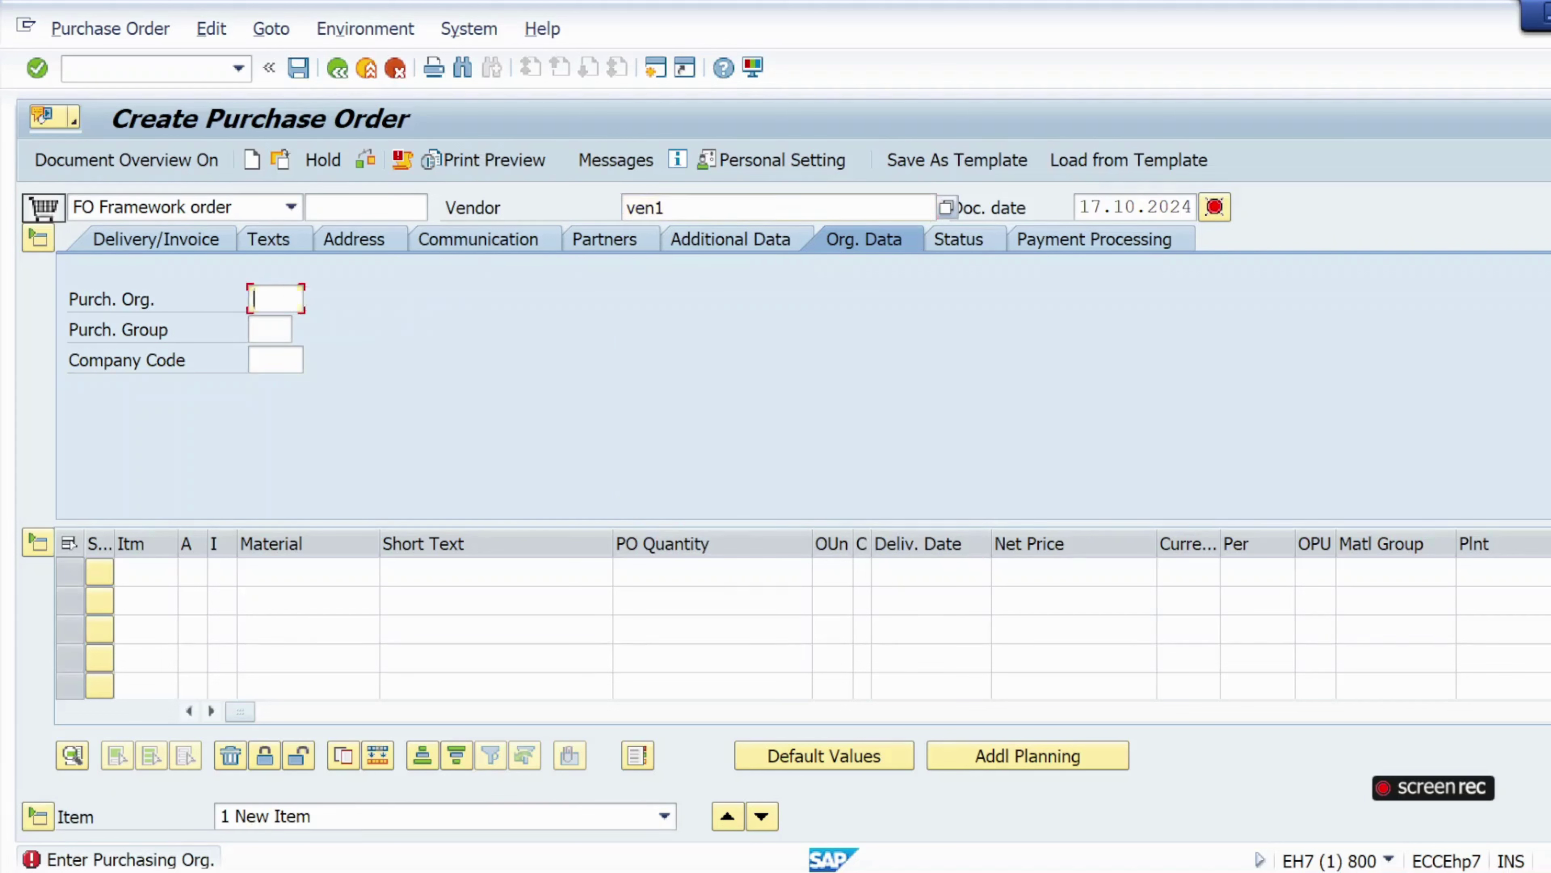
{"action": "left_click", "coordinate": [278, 324]}
{"action": "left_click", "coordinate": [269, 329]}
{"action": "left_click", "coordinate": [272, 351]}
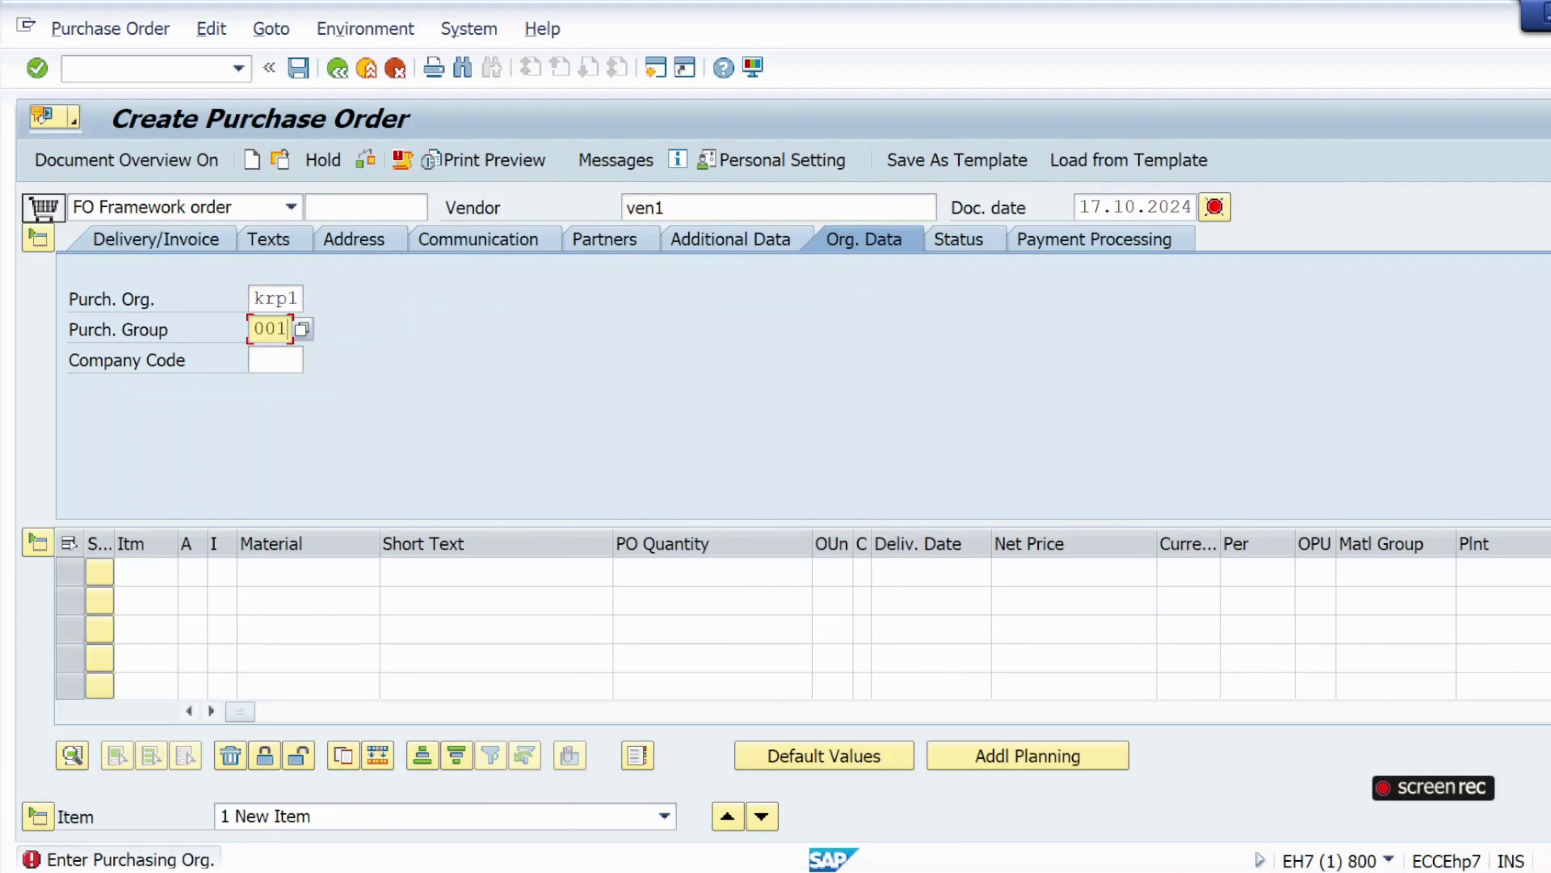
{"action": "left_click", "coordinate": [275, 360]}
{"action": "left_click", "coordinate": [275, 385]}
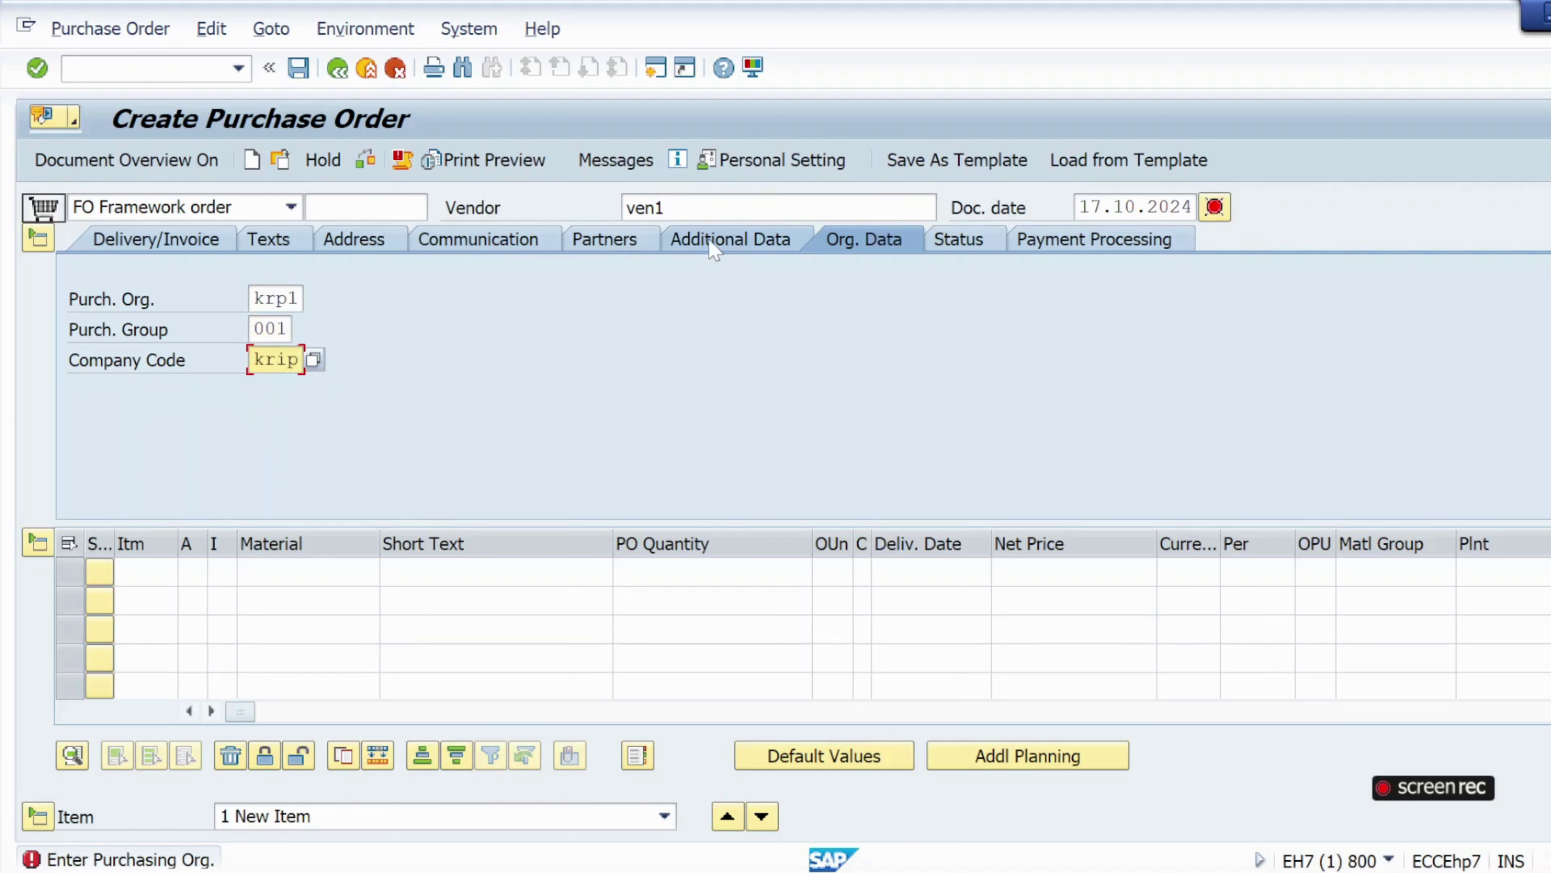
{"action": "left_click", "coordinate": [735, 241]}
{"action": "key", "text": "Return"}
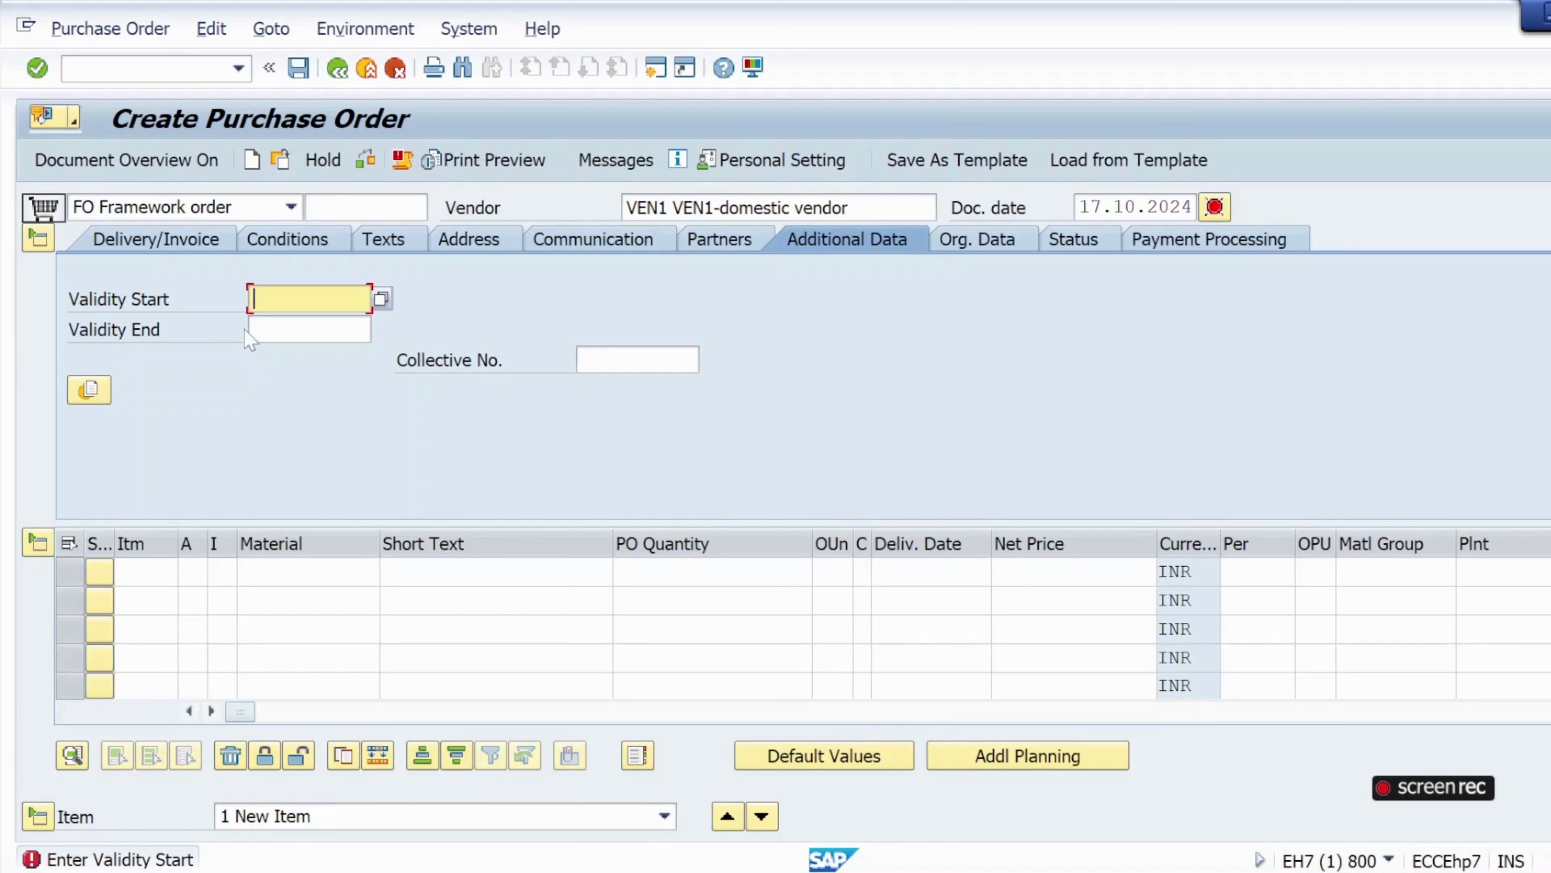
Pick Validity Start 17.10.2024 and Validity End 31.10.2024 from the calendar.
{"action": "left_click", "coordinate": [303, 325]}
{"action": "left_click", "coordinate": [381, 299]}
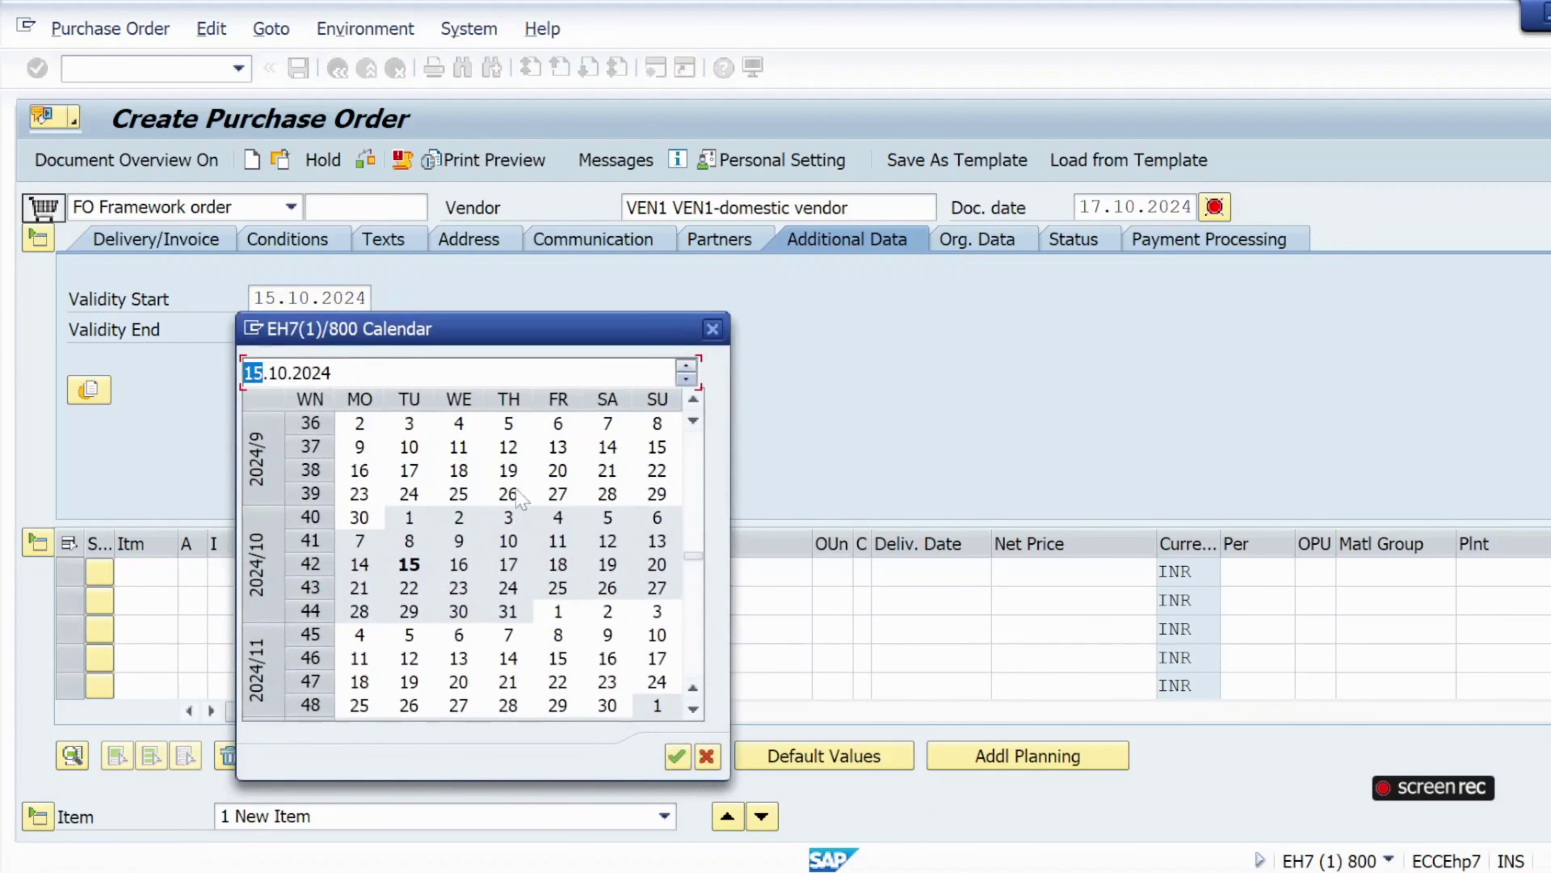
{"action": "double_click", "coordinate": [409, 564]}
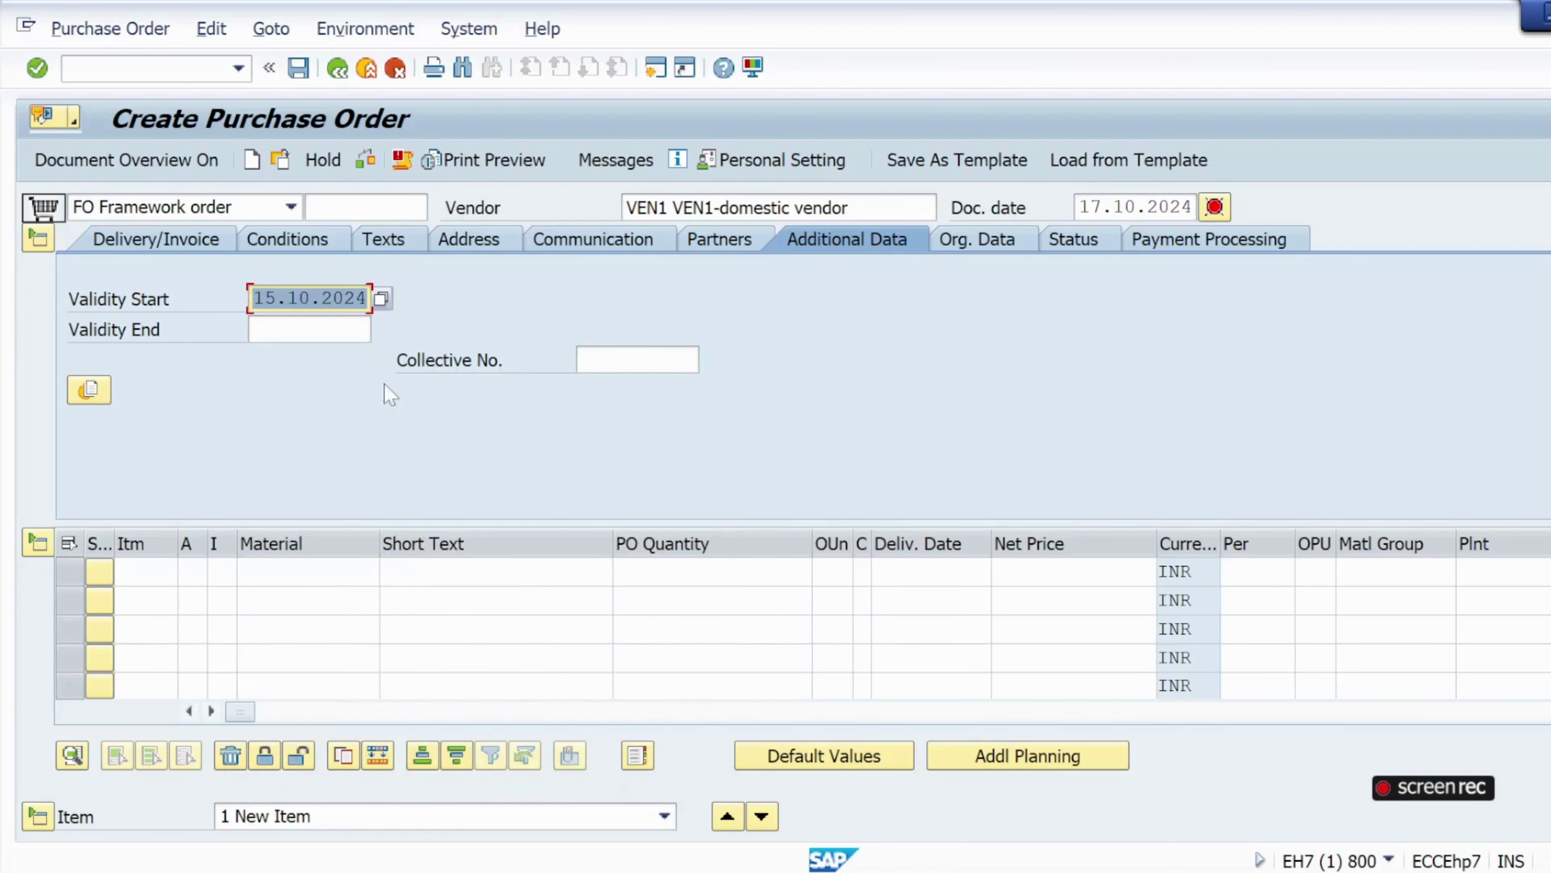
{"action": "left_click", "coordinate": [380, 299]}
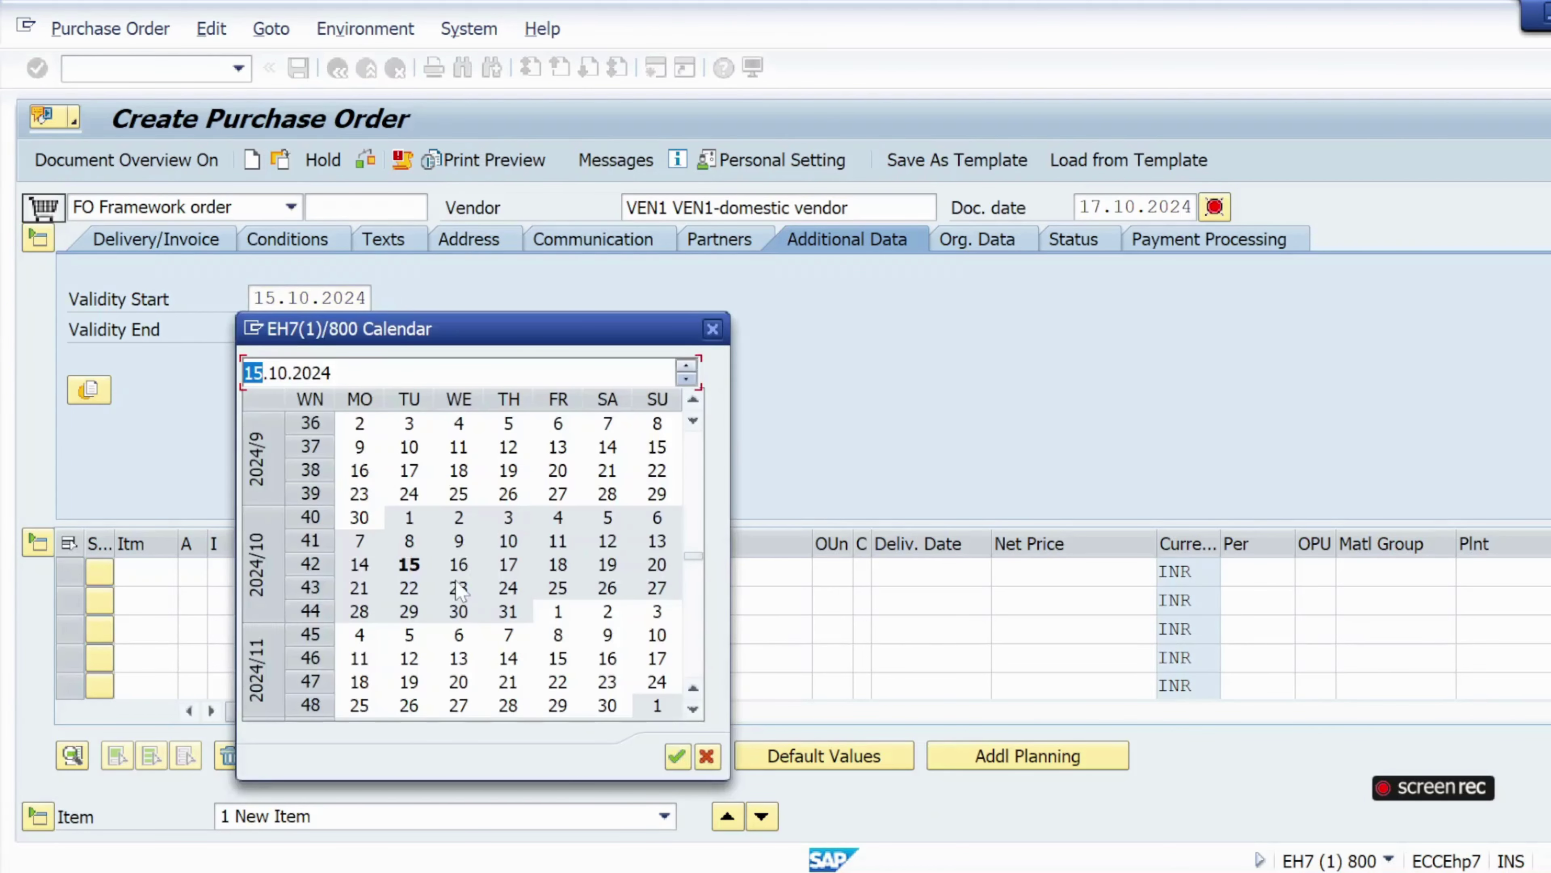
{"action": "double_click", "coordinate": [508, 564]}
{"action": "key", "text": "Tab"}
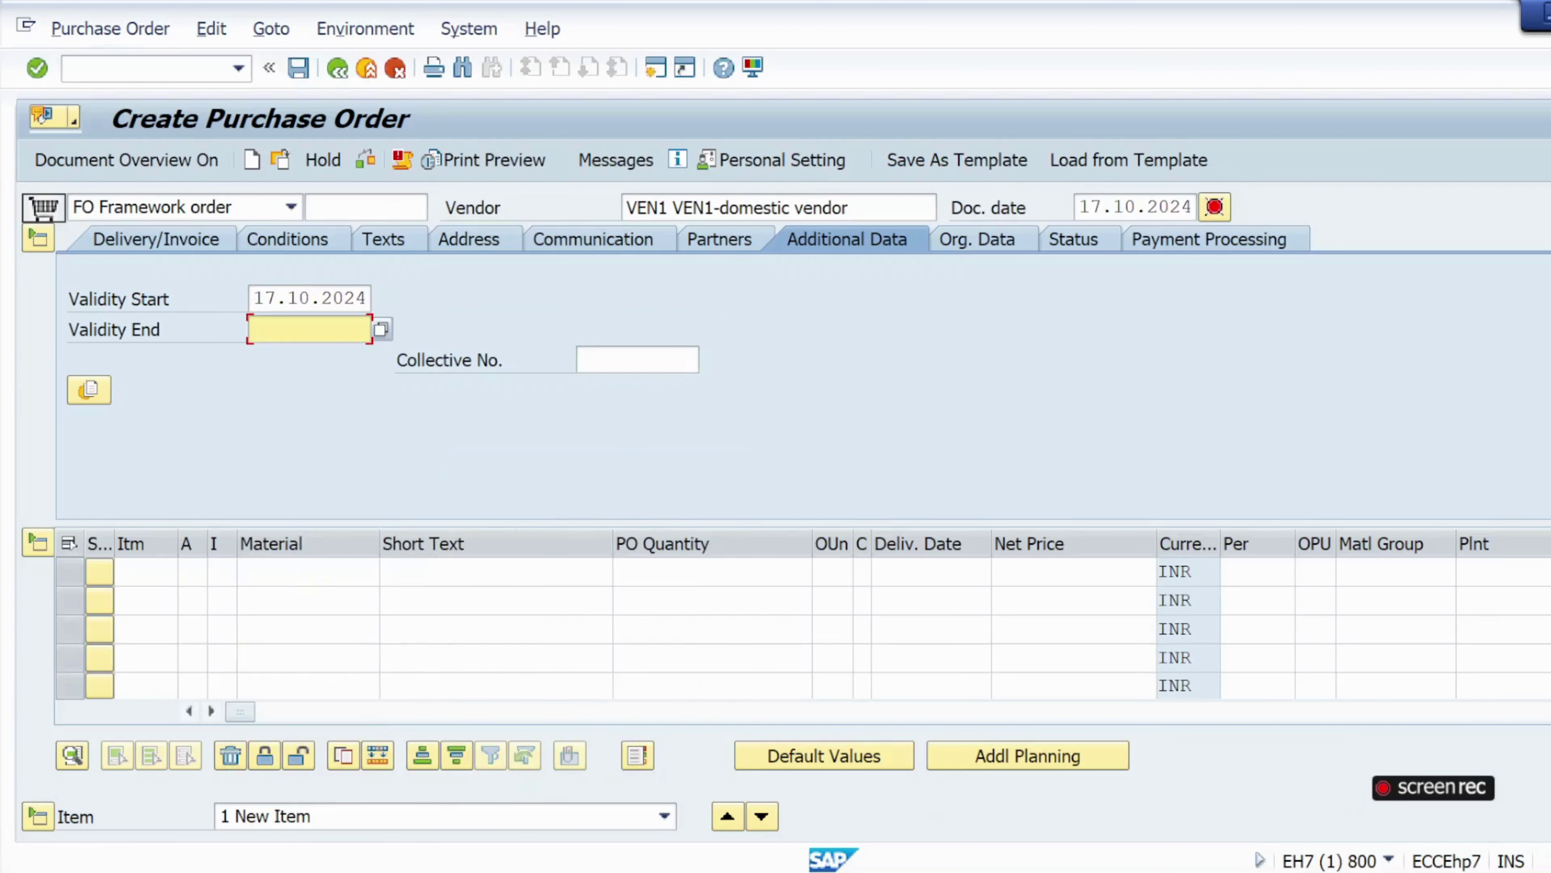
{"action": "left_click", "coordinate": [381, 330]}
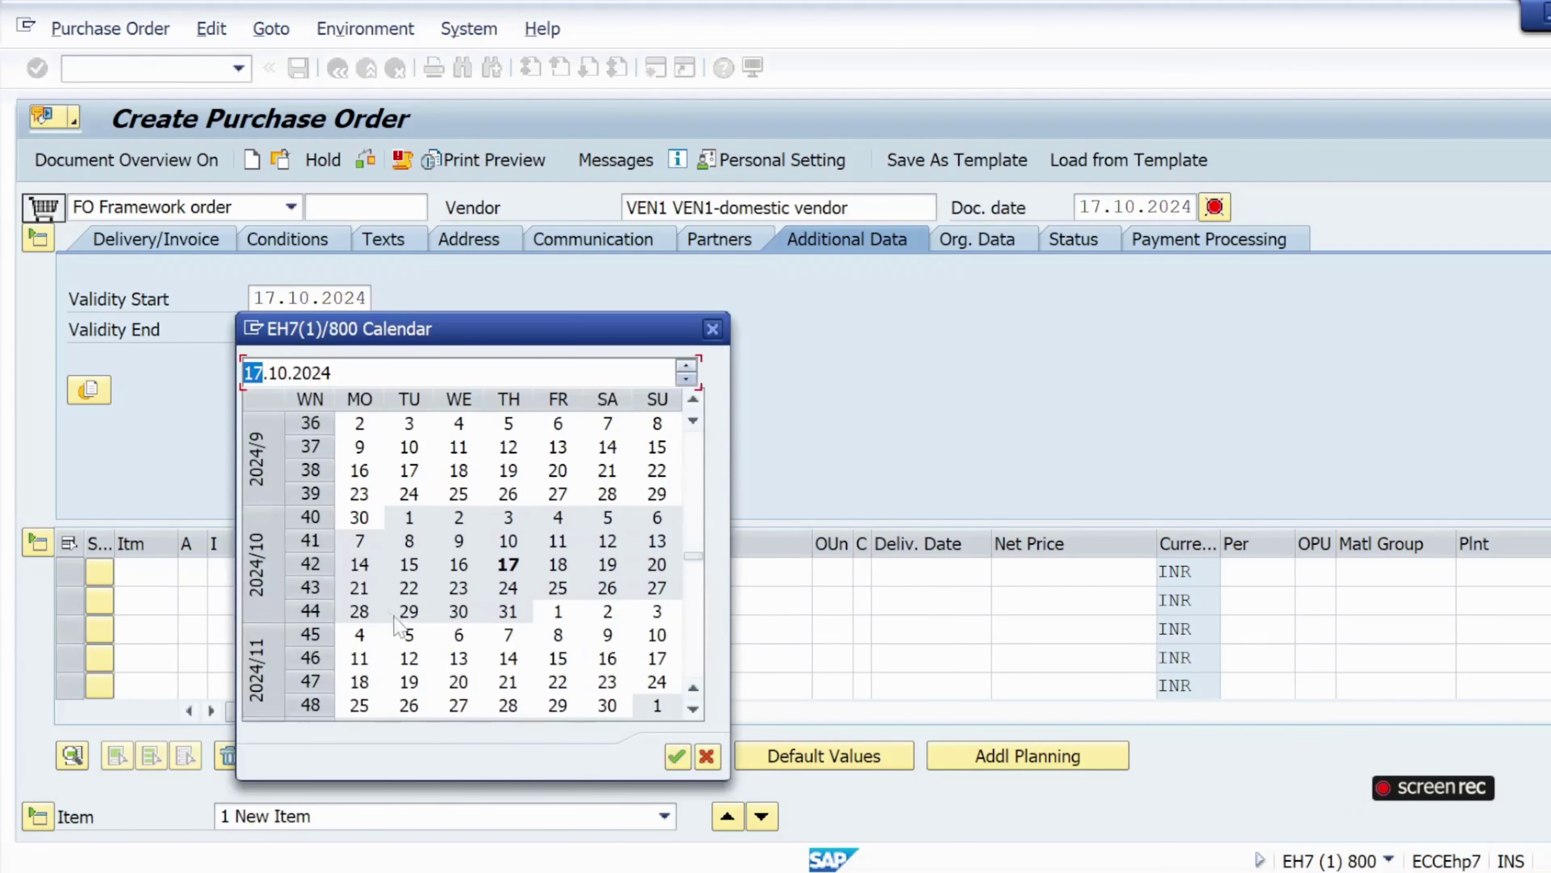
{"action": "double_click", "coordinate": [509, 611]}
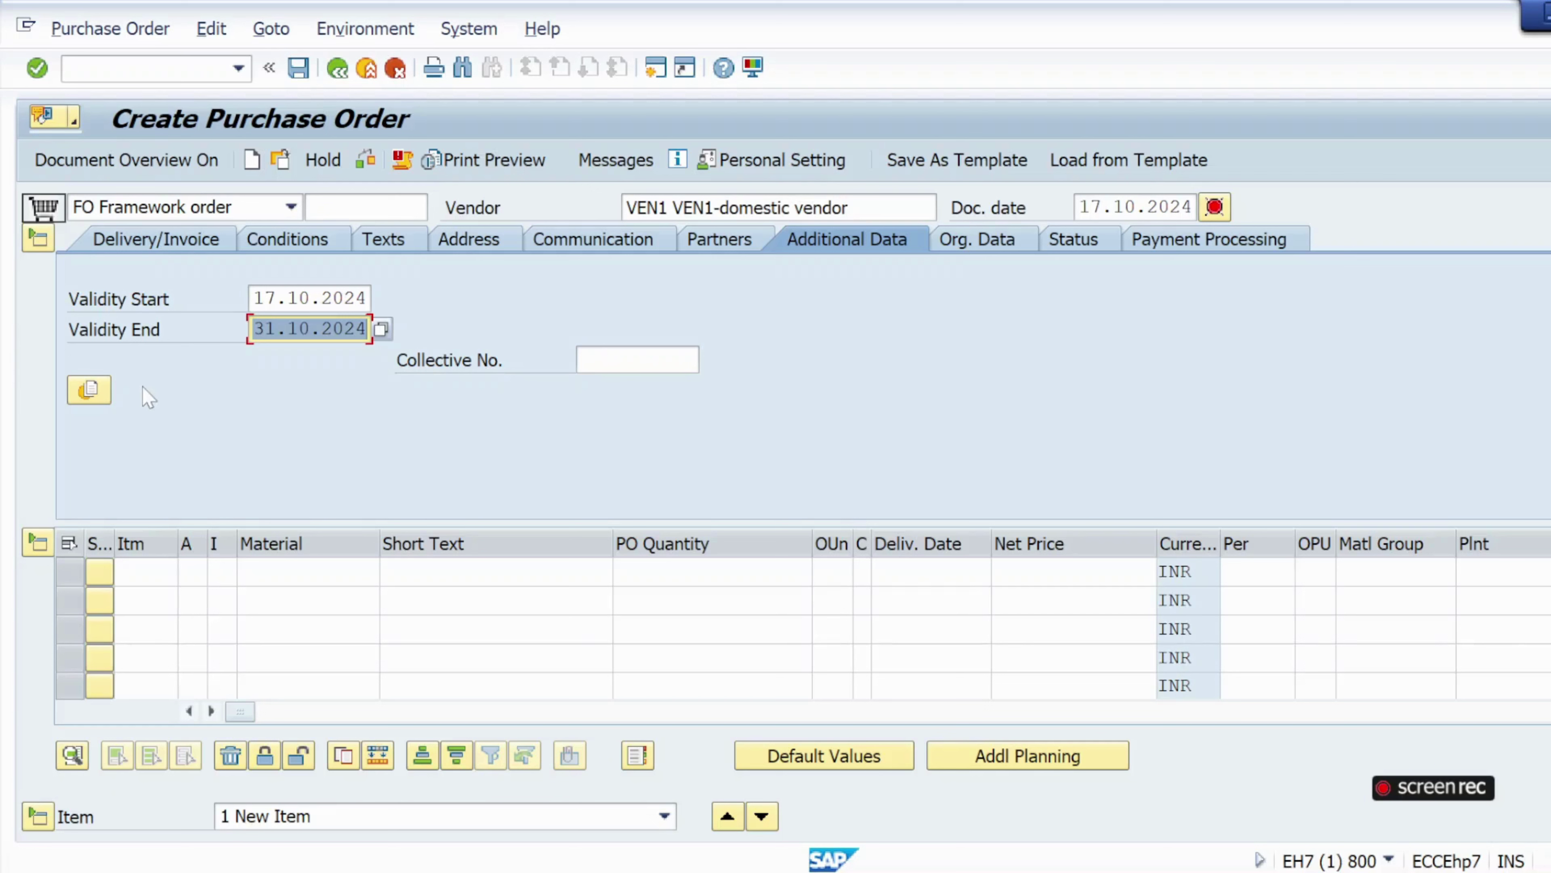
{"action": "left_click", "coordinate": [245, 572]}
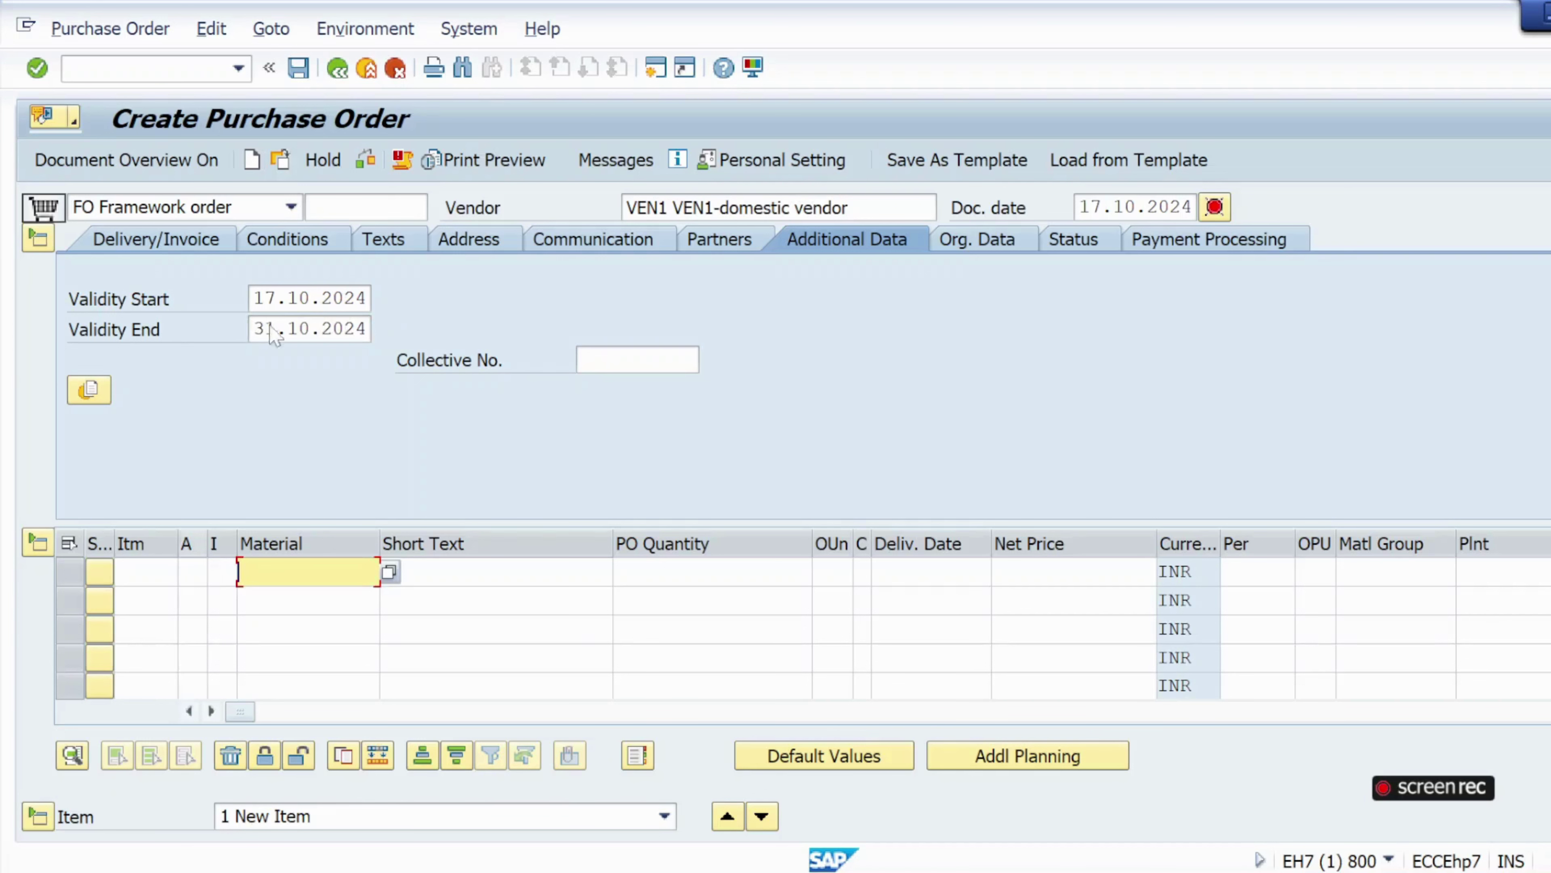
Check the order, then set row 1's account assignment category to K Cost center.
{"action": "left_click", "coordinate": [366, 161]}
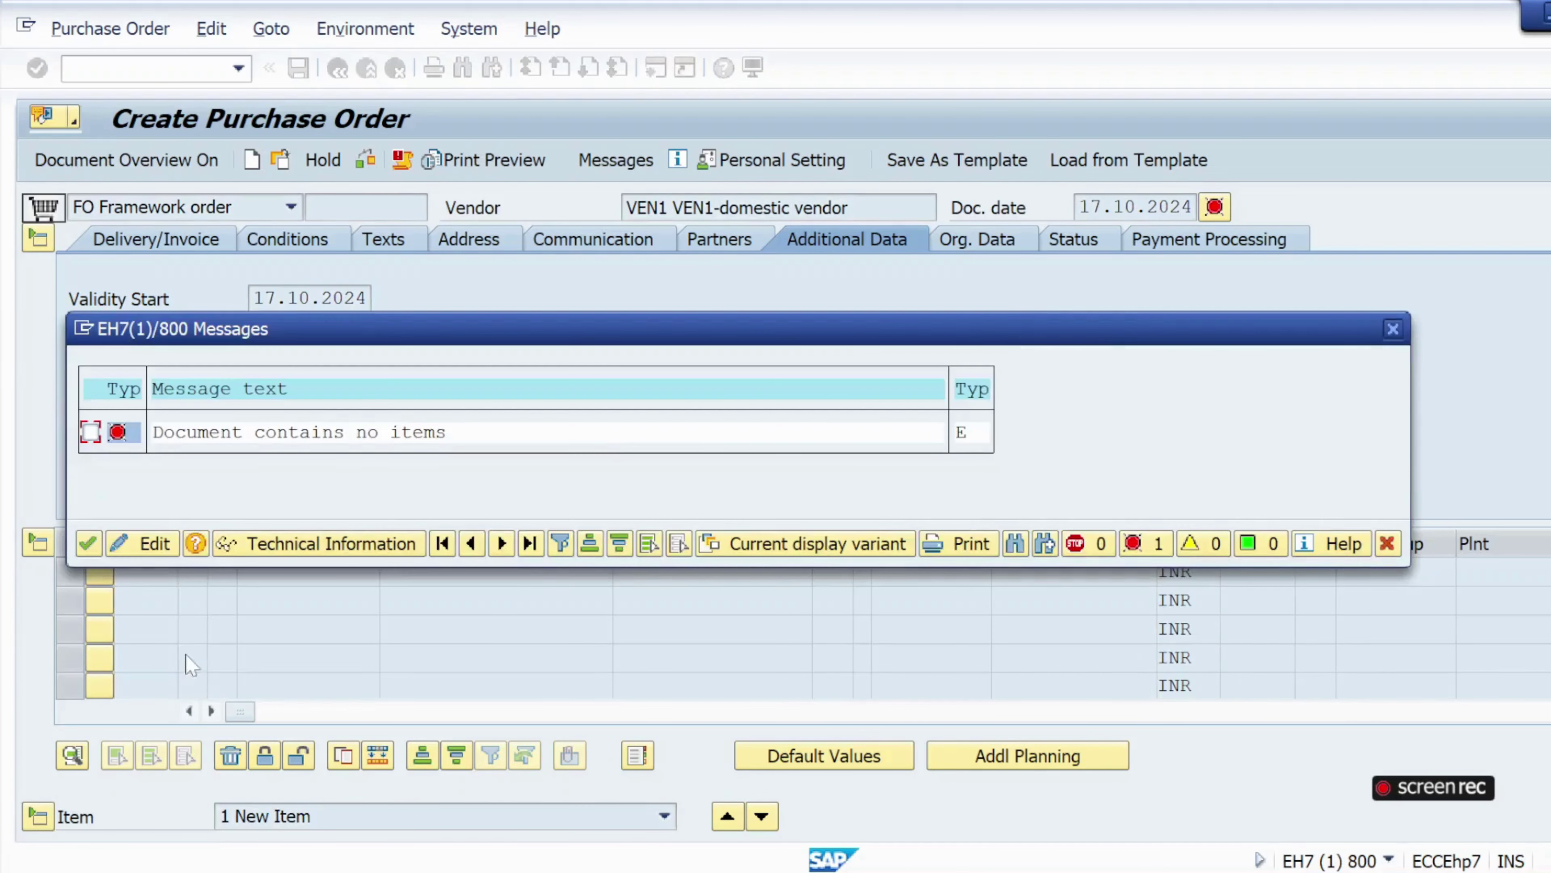
{"action": "left_click", "coordinate": [89, 543]}
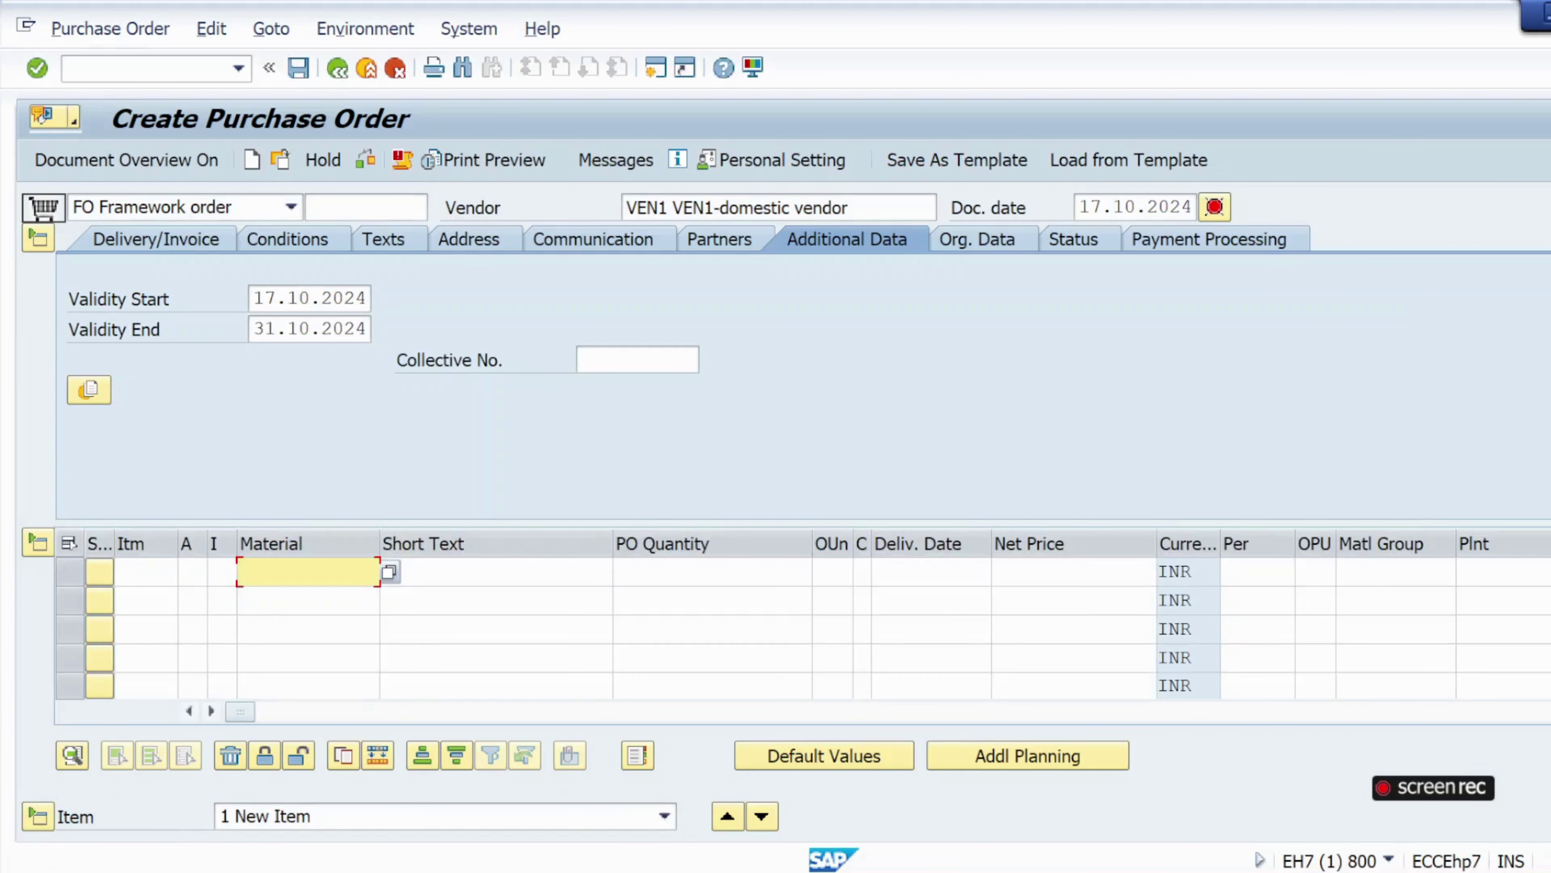
{"action": "left_click", "coordinate": [194, 572]}
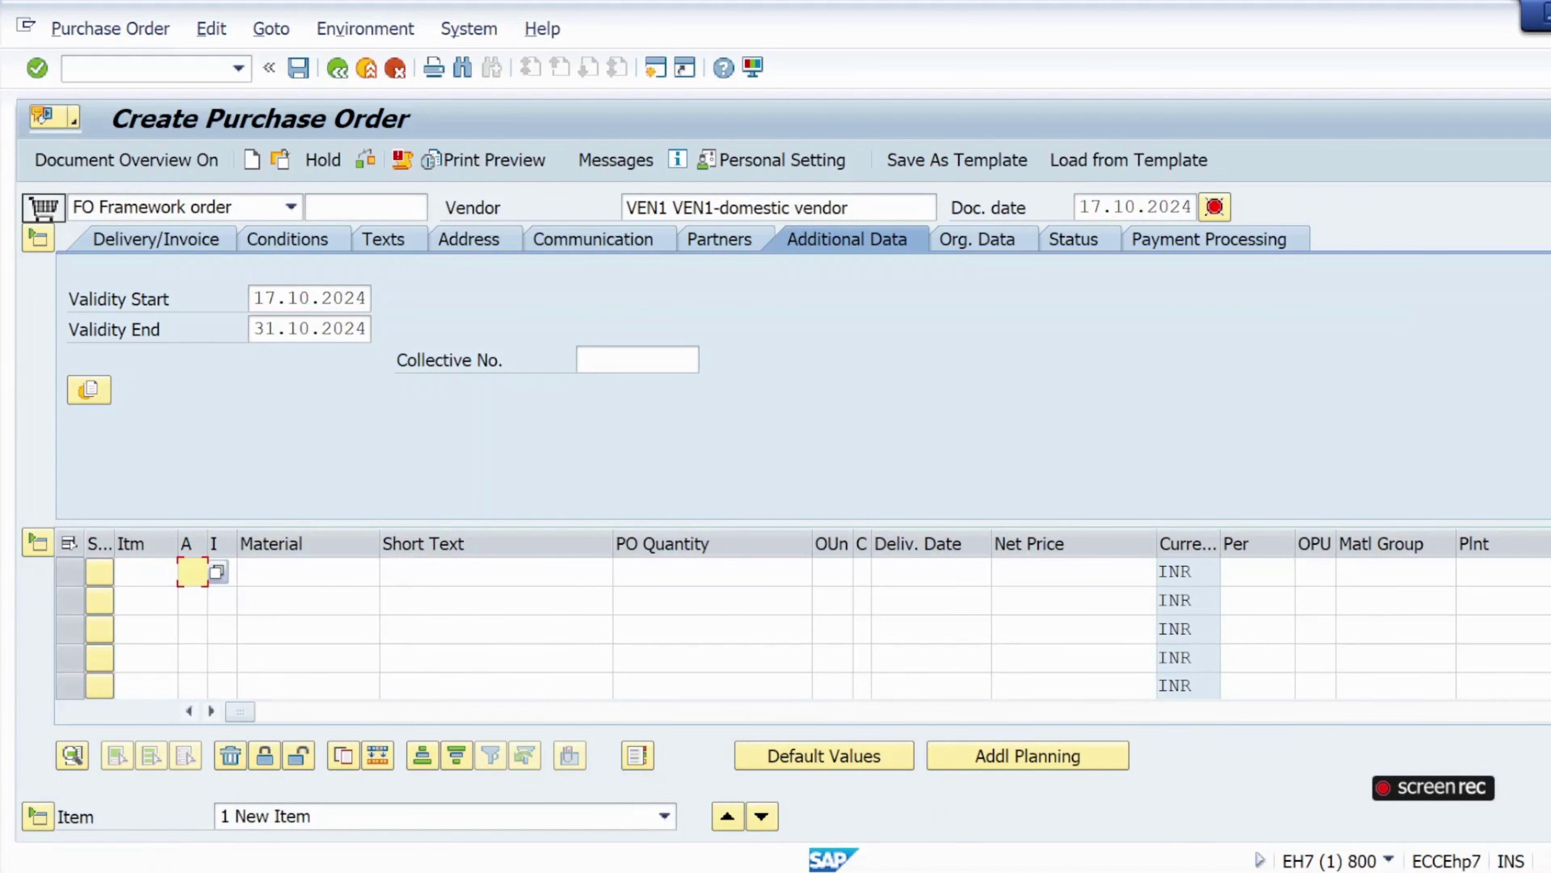
{"action": "left_click", "coordinate": [210, 578]}
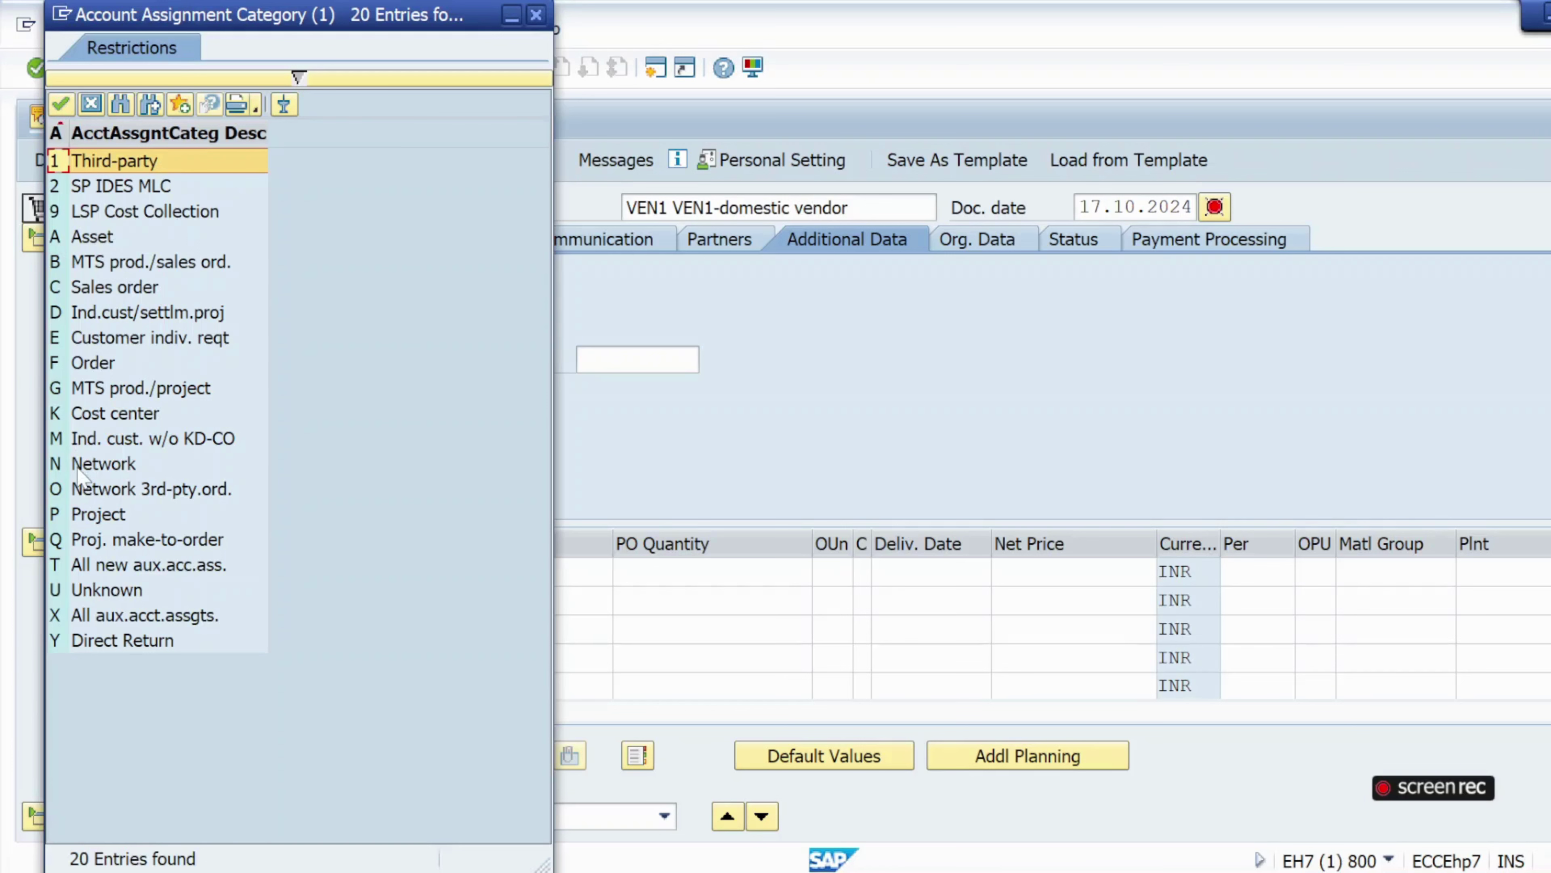
{"action": "double_click", "coordinate": [101, 416]}
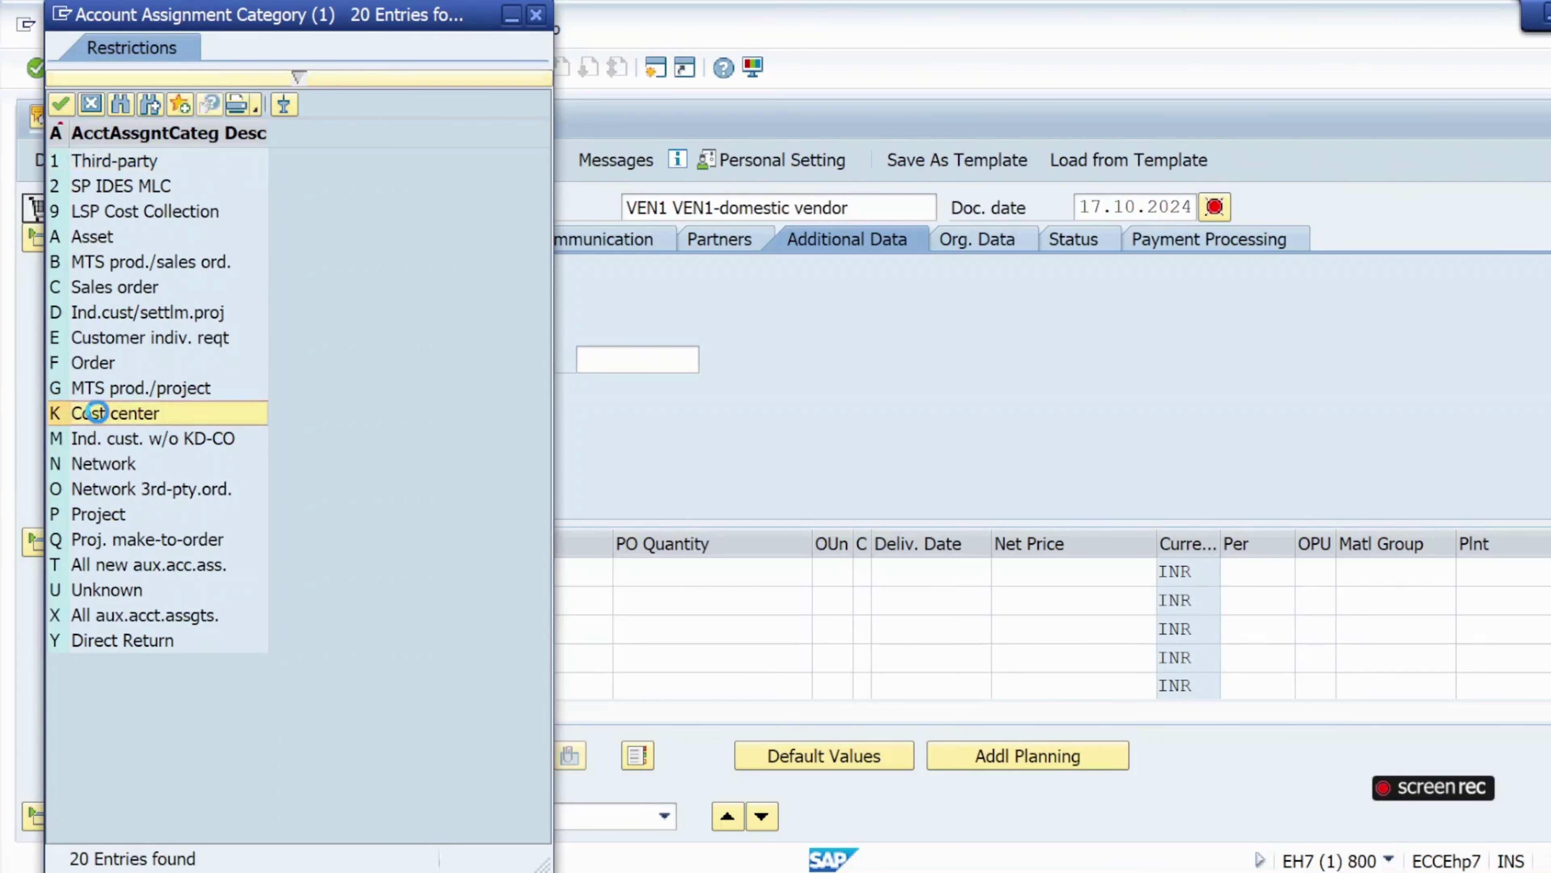
Set row 1's item category to B Limit and move on to the Short Text cell.
{"action": "left_click", "coordinate": [263, 572]}
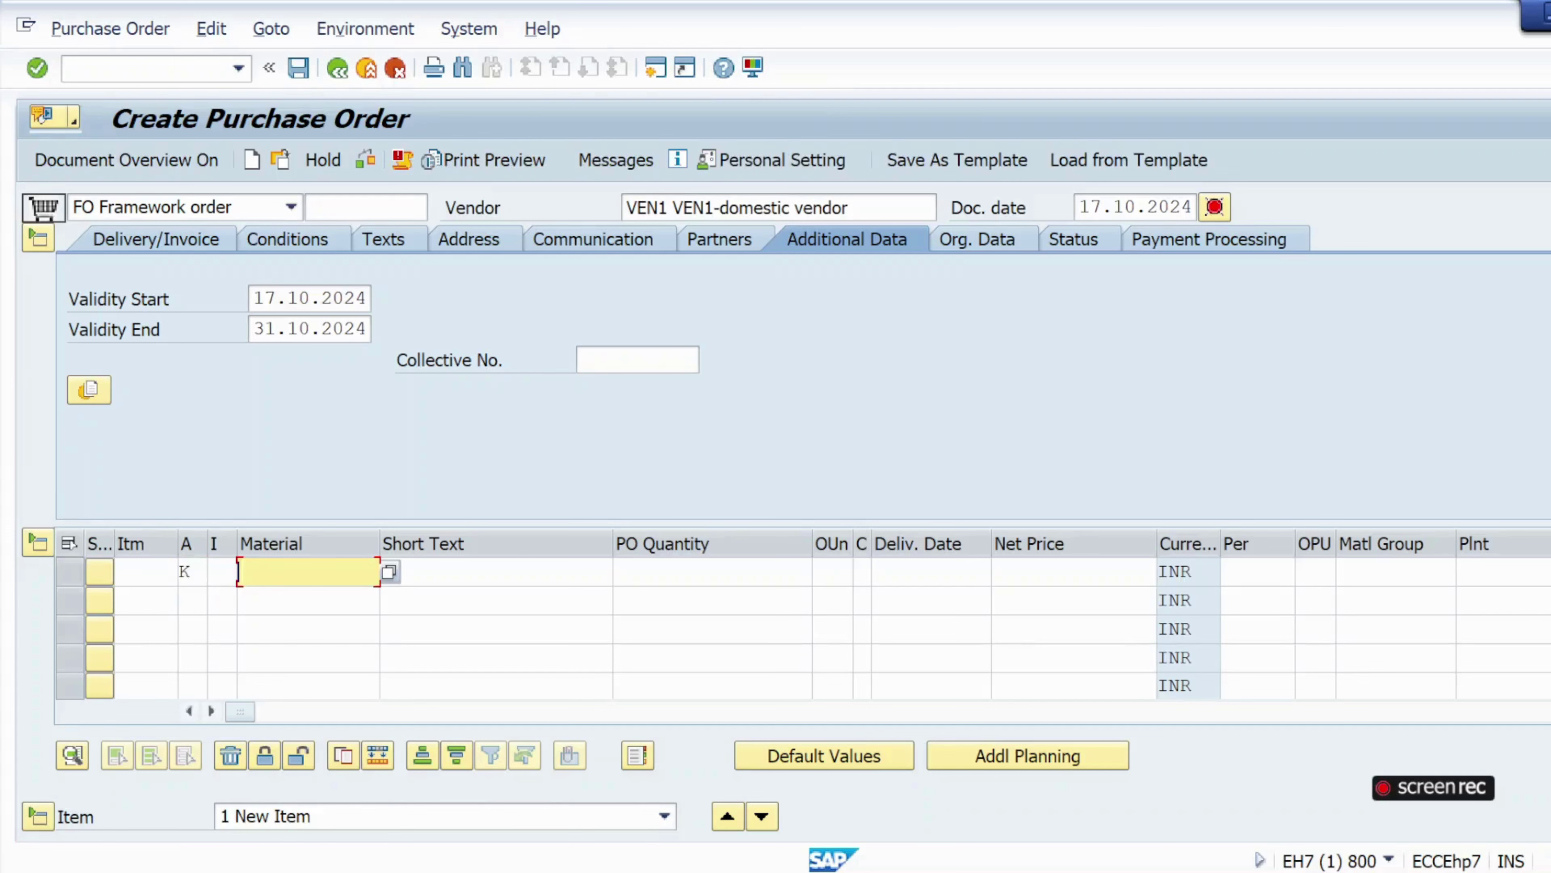
{"action": "left_click", "coordinate": [221, 572]}
{"action": "left_click", "coordinate": [221, 573]}
{"action": "left_click", "coordinate": [246, 572]}
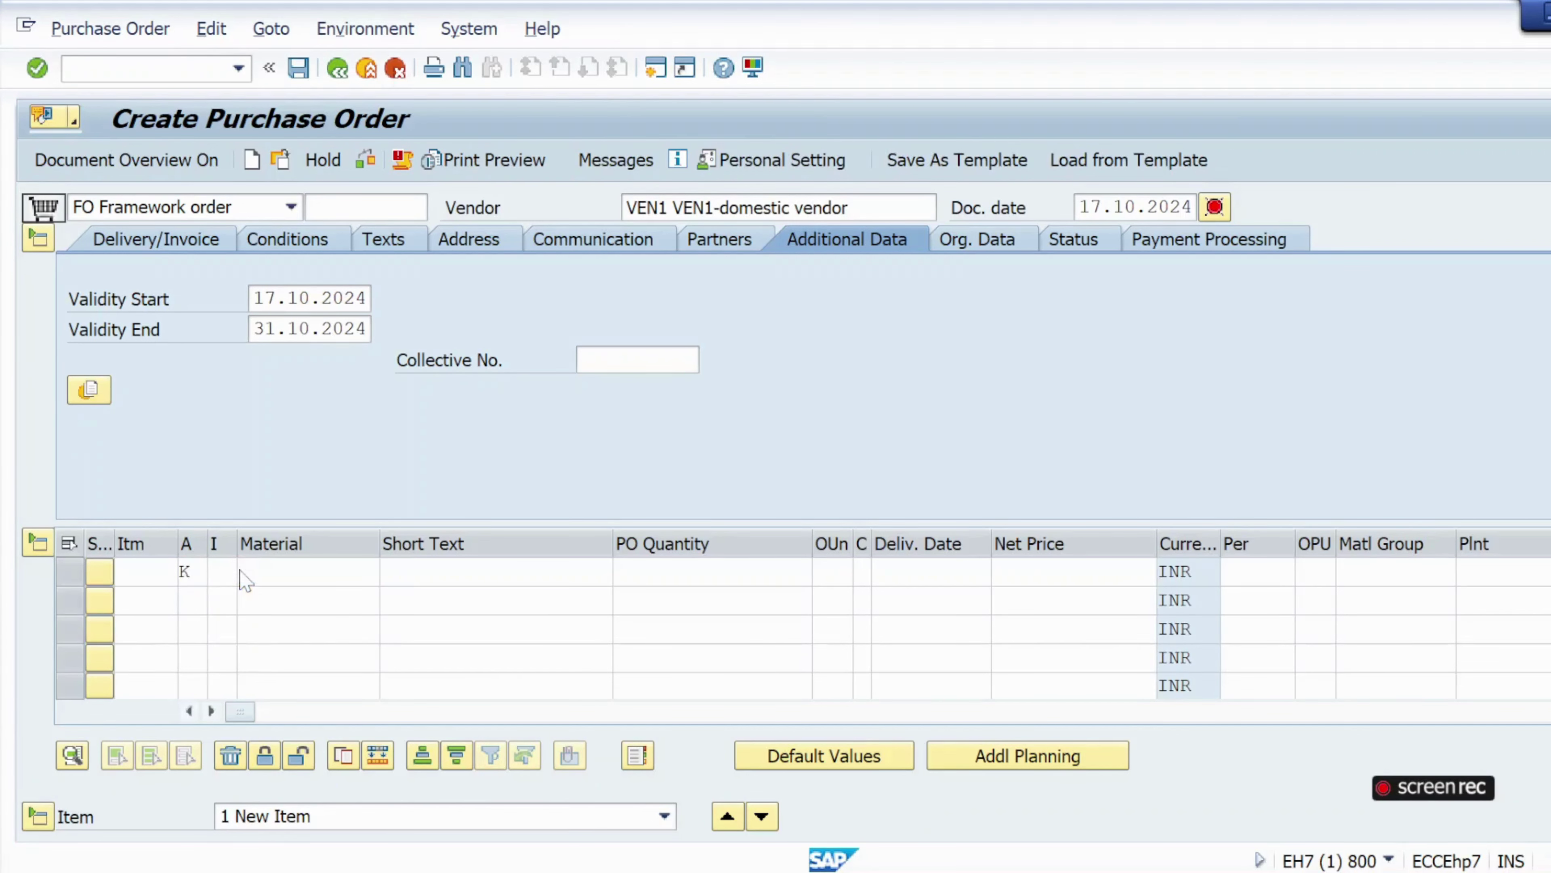
{"action": "double_click", "coordinate": [37, 187]}
{"action": "key", "text": "Tab"}
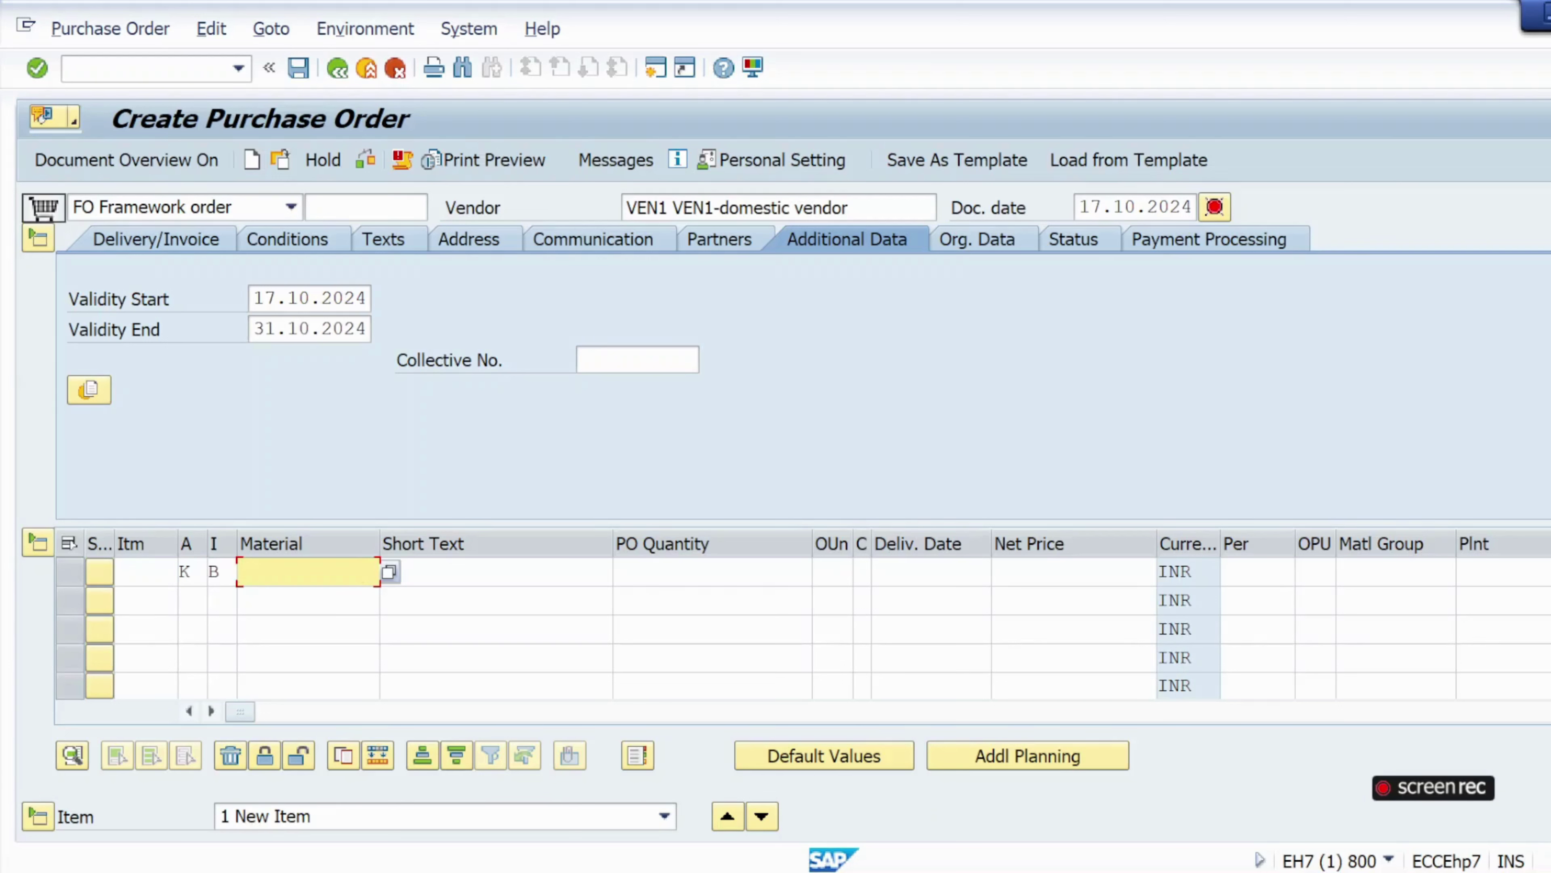
{"action": "key", "text": "Tab"}
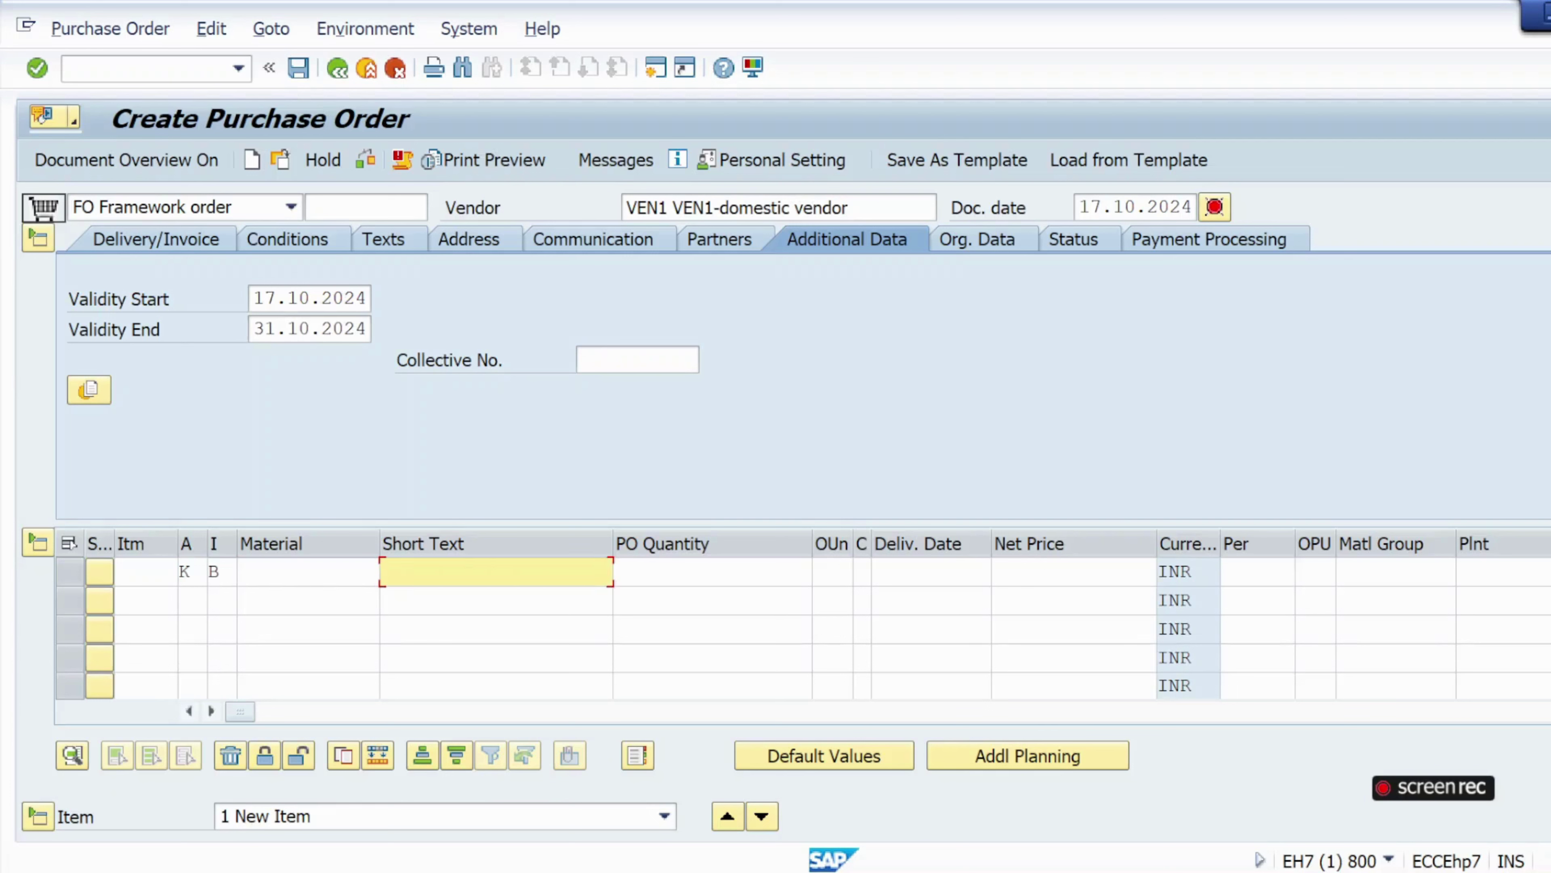
Enter short text 'consumable materila03' and PO quantity 1 for item 1.
{"action": "left_click", "coordinate": [457, 577]}
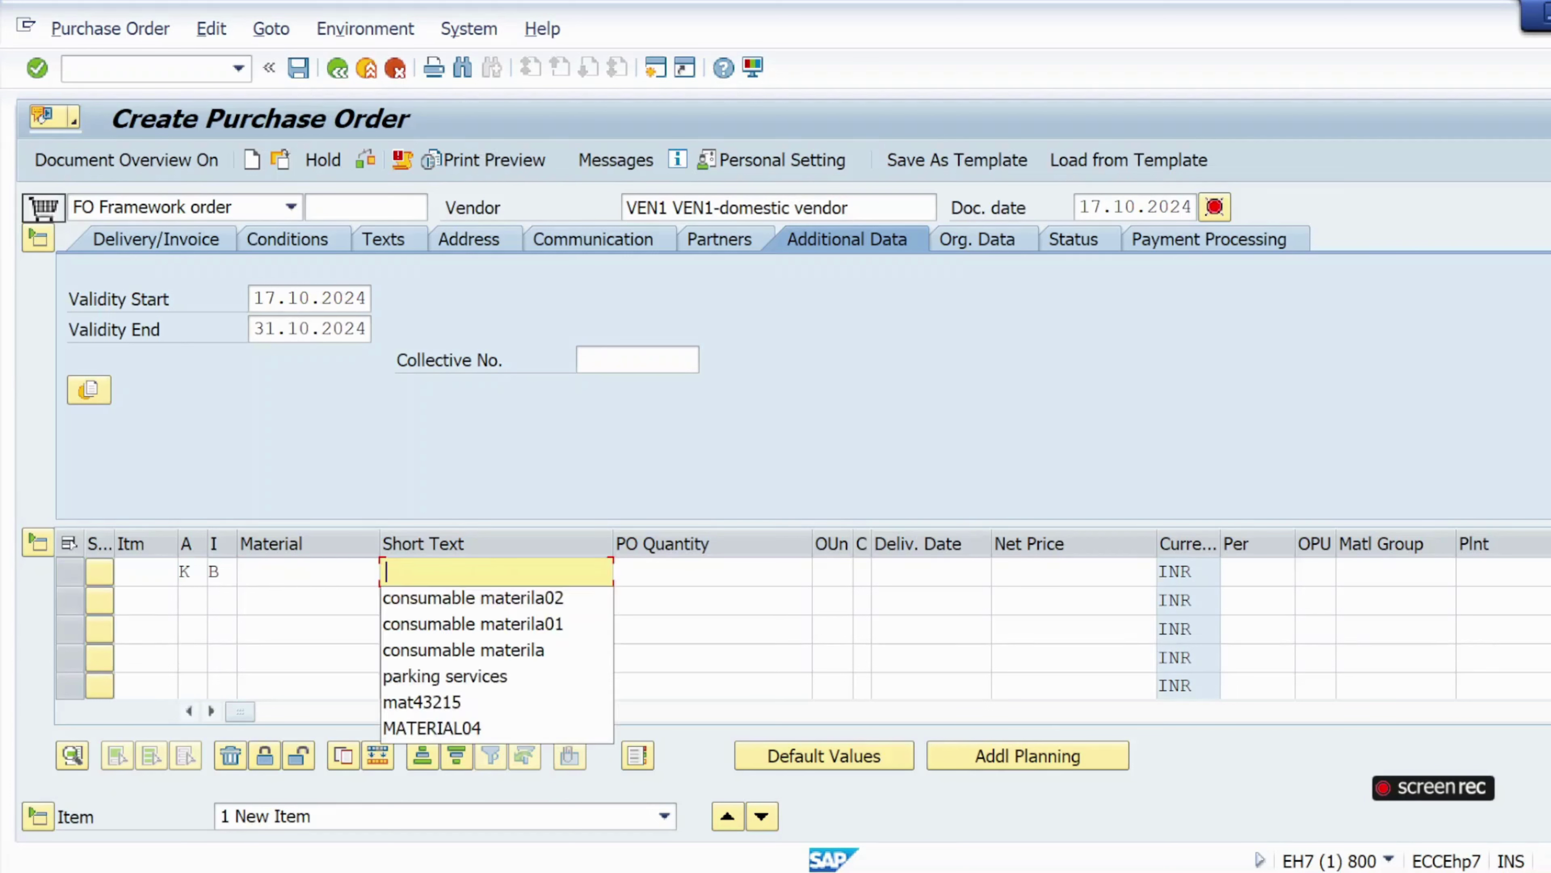
{"action": "left_click", "coordinate": [469, 601]}
{"action": "key", "text": "BackSpace"}
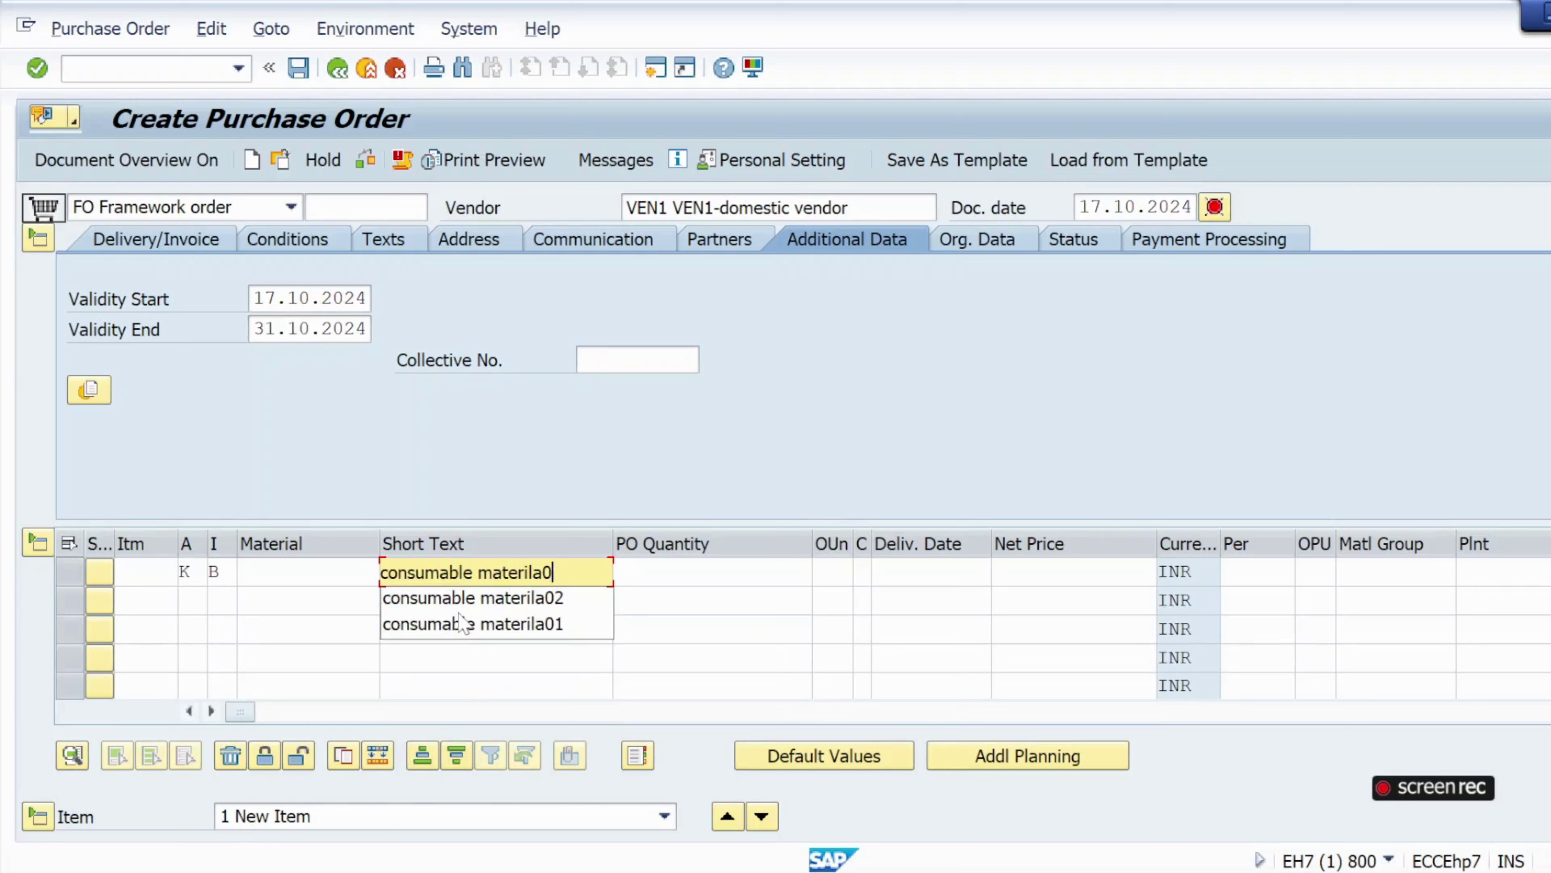
{"action": "type", "text": "3"}
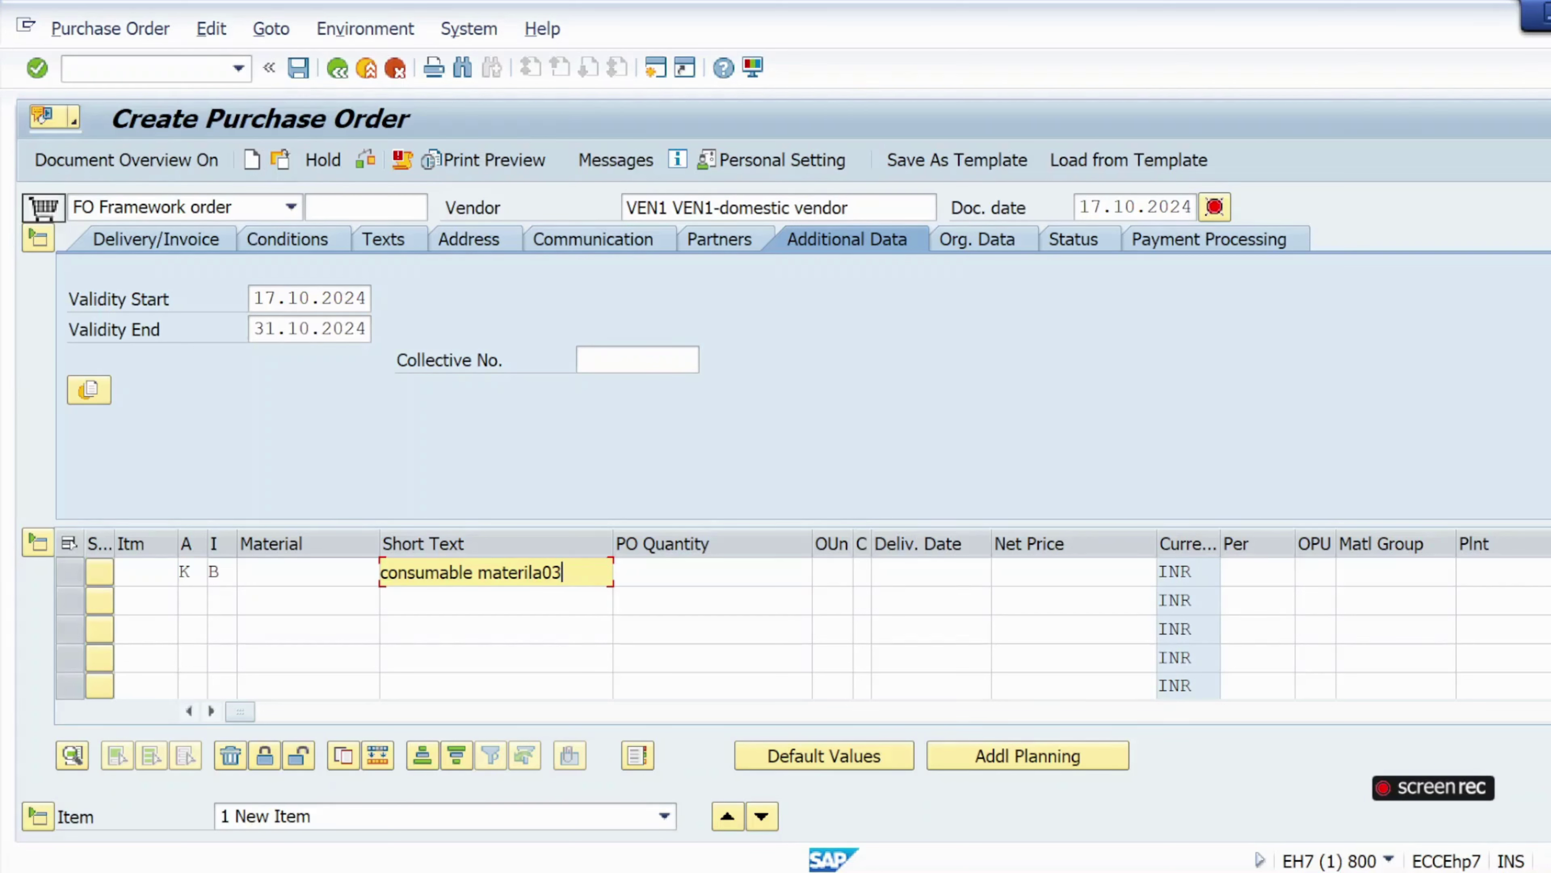
{"action": "left_click", "coordinate": [478, 572]}
{"action": "key", "text": "Tab"}
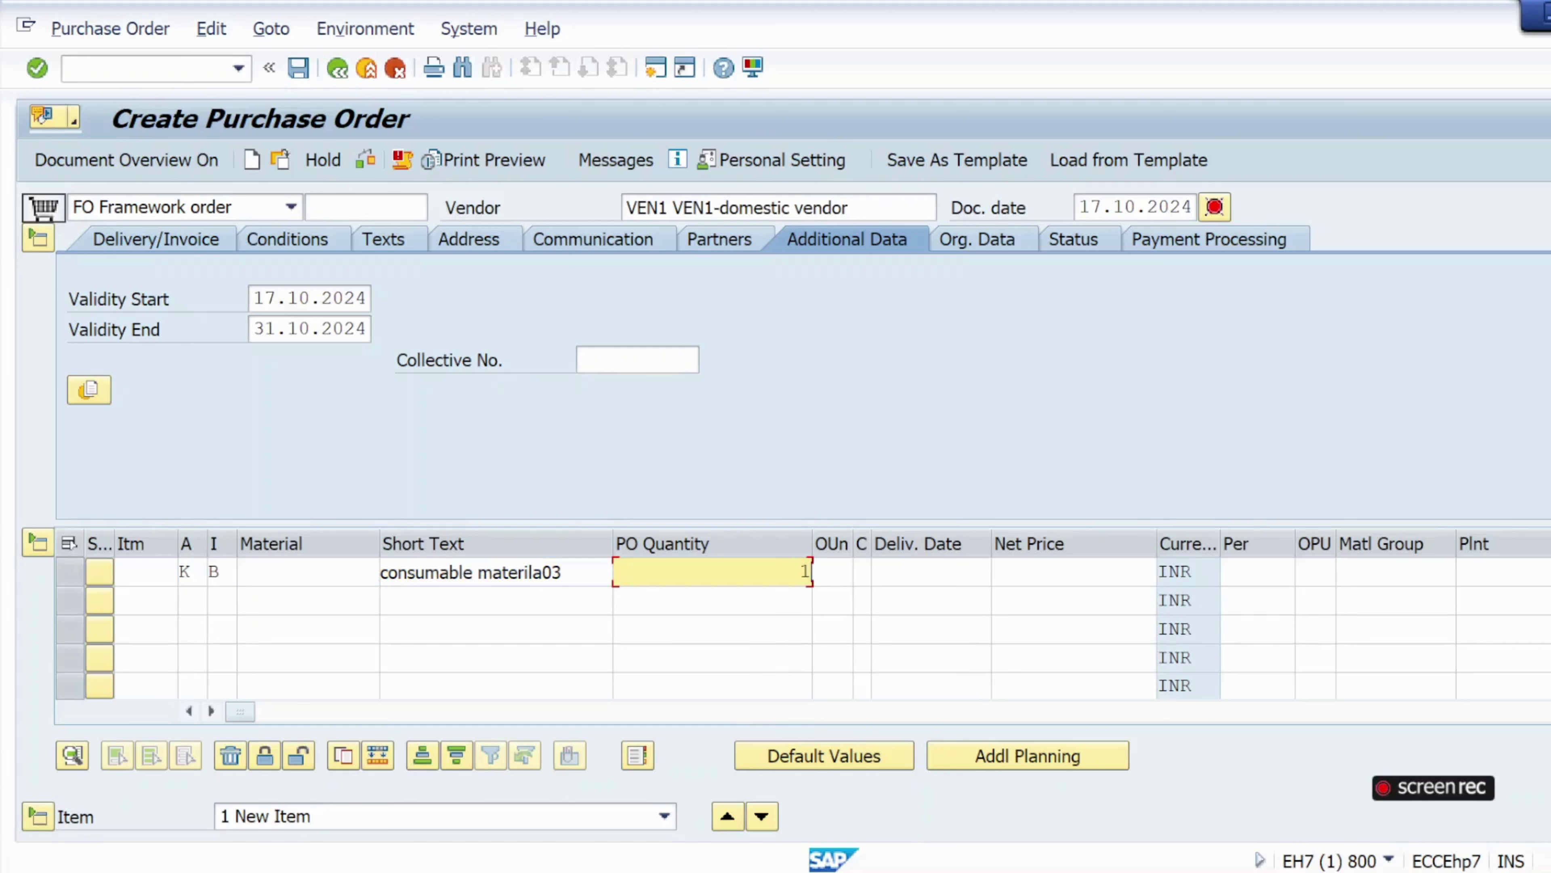
{"action": "type", "text": "1"}
{"action": "key", "text": "Down"}
{"action": "key", "text": "Return"}
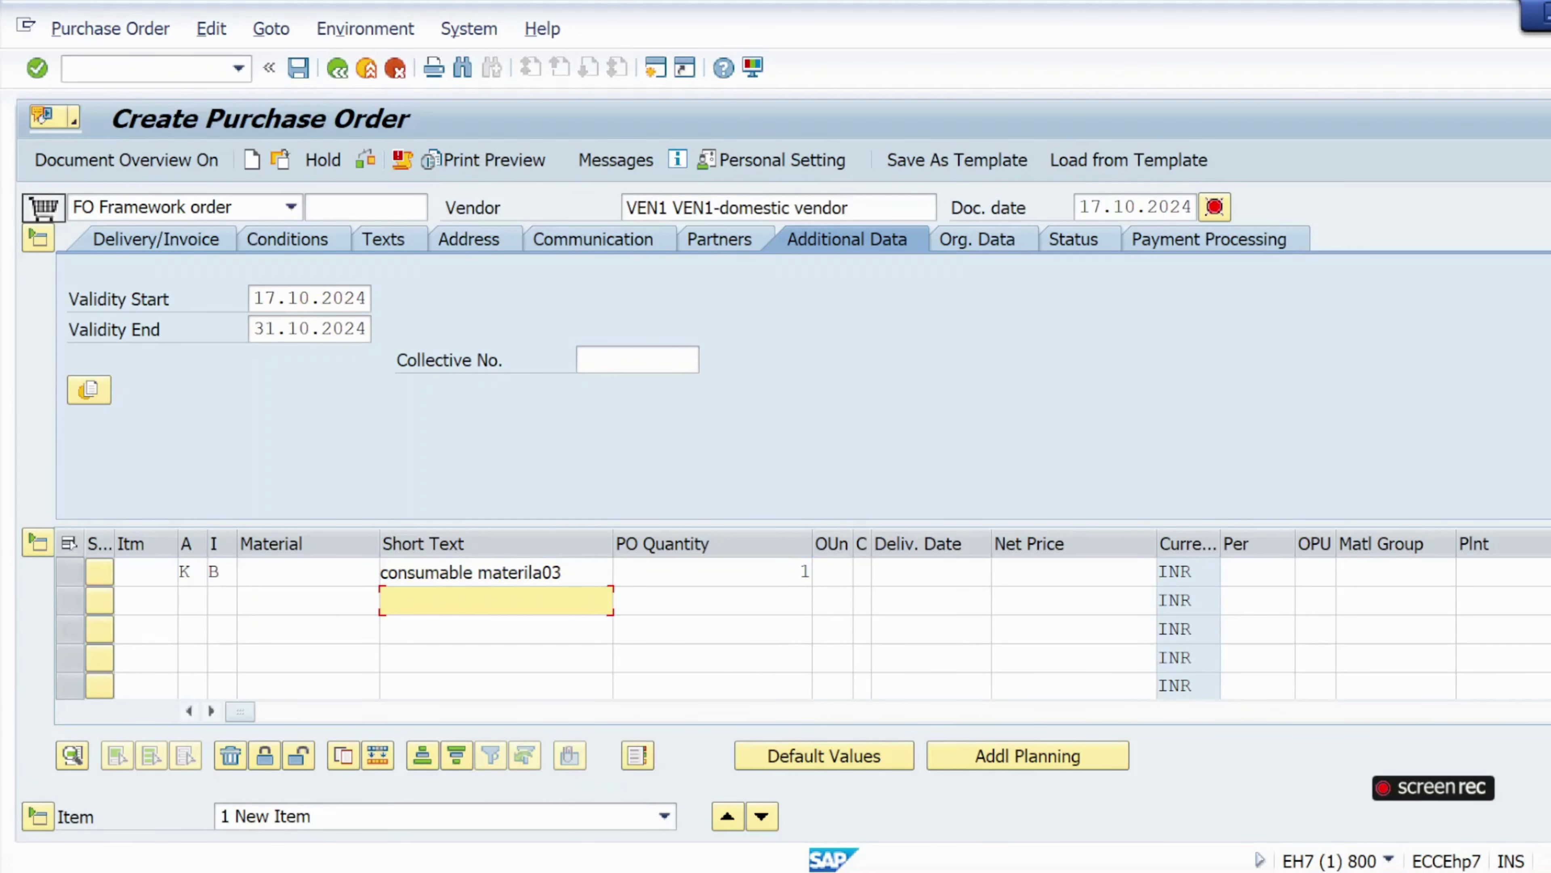
Set item 1's plant to kl01 and material group to 001, then check the order.
{"action": "left_click", "coordinate": [995, 577]}
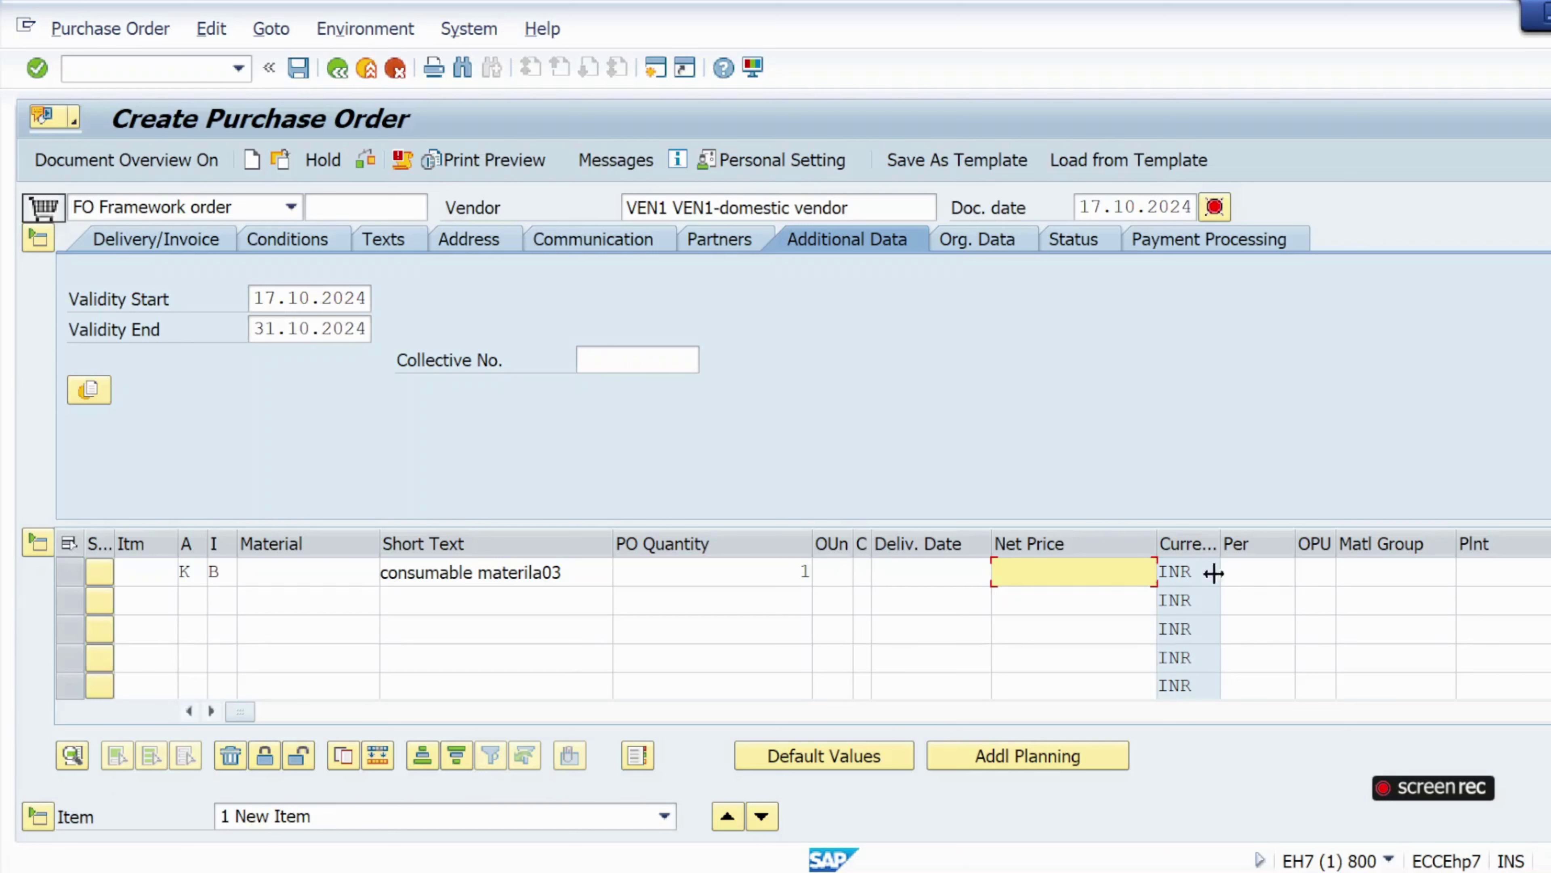
{"action": "left_click", "coordinate": [1496, 573]}
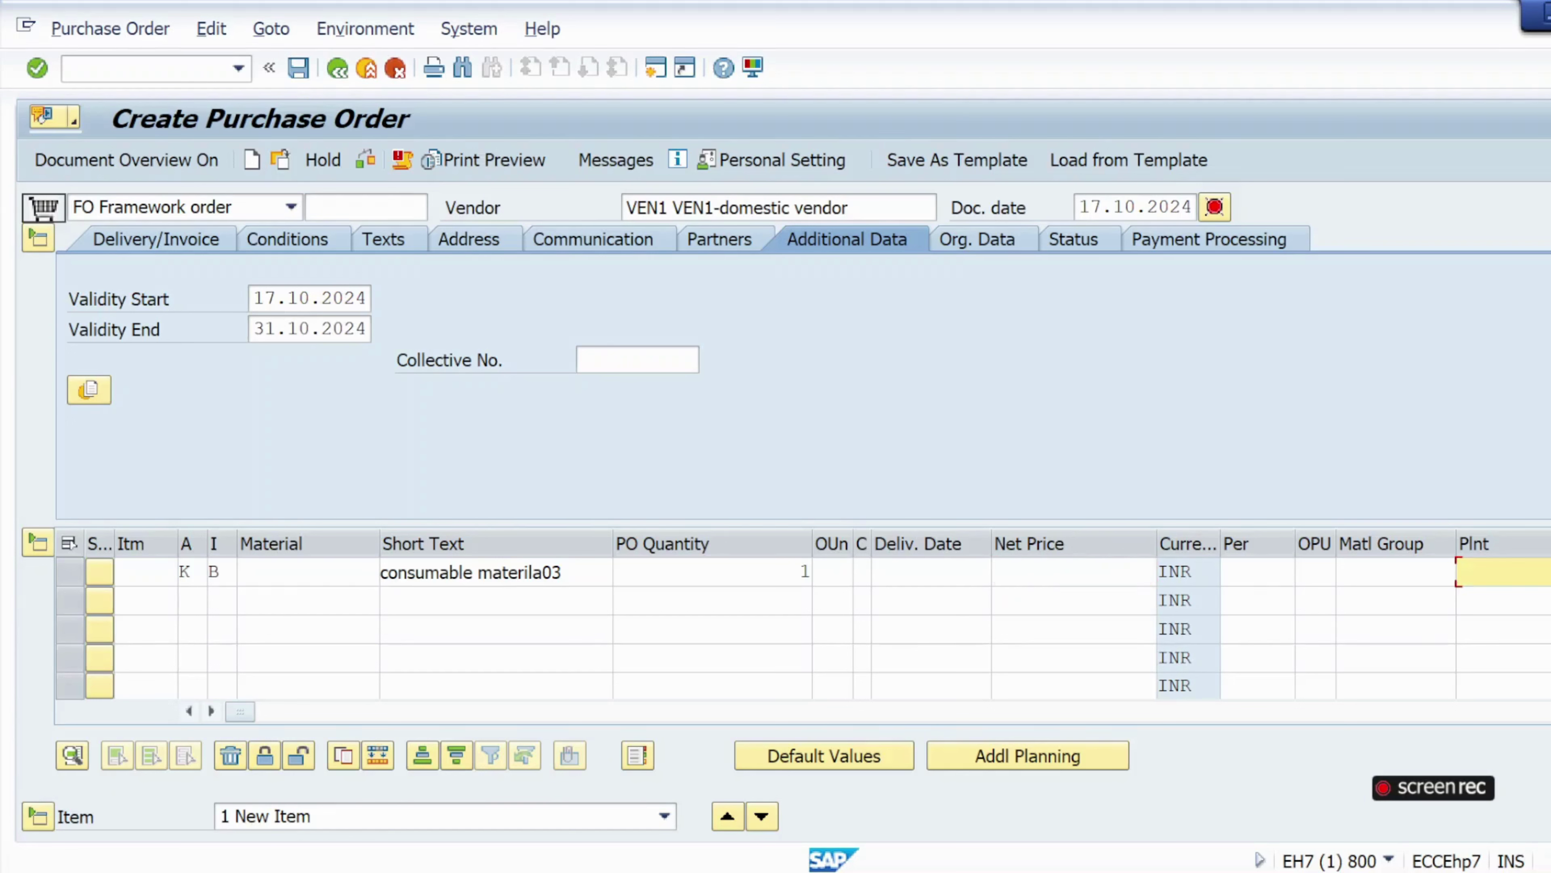
{"action": "left_click", "coordinate": [1497, 573]}
{"action": "left_click", "coordinate": [1503, 598]}
{"action": "scroll", "coordinate": [836, 626], "scroll_direction": "right", "scroll_amount": 2}
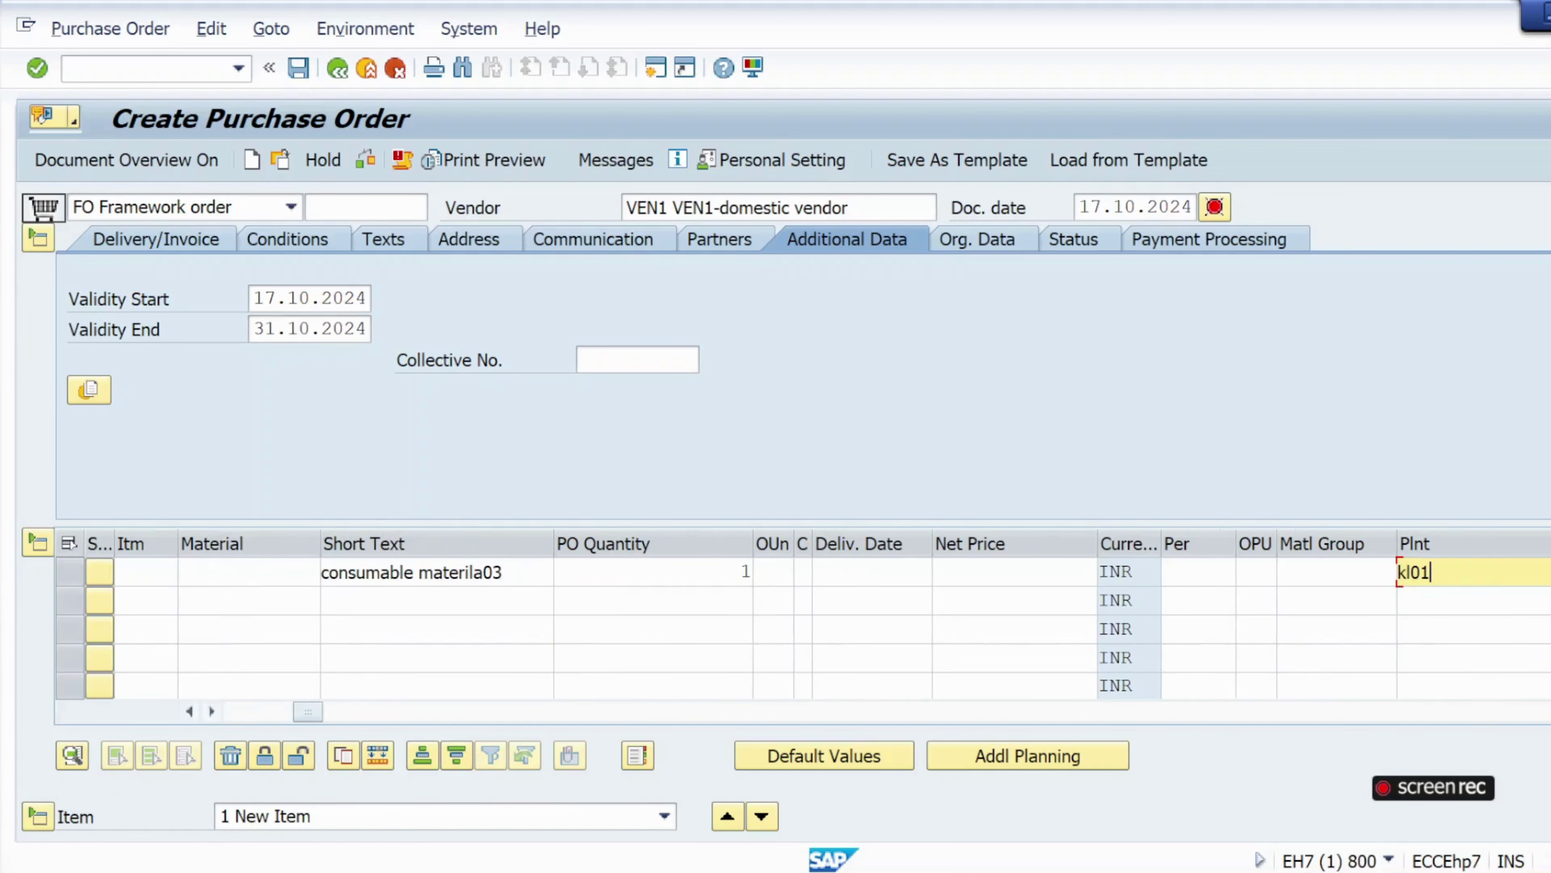
{"action": "left_click", "coordinate": [1335, 572]}
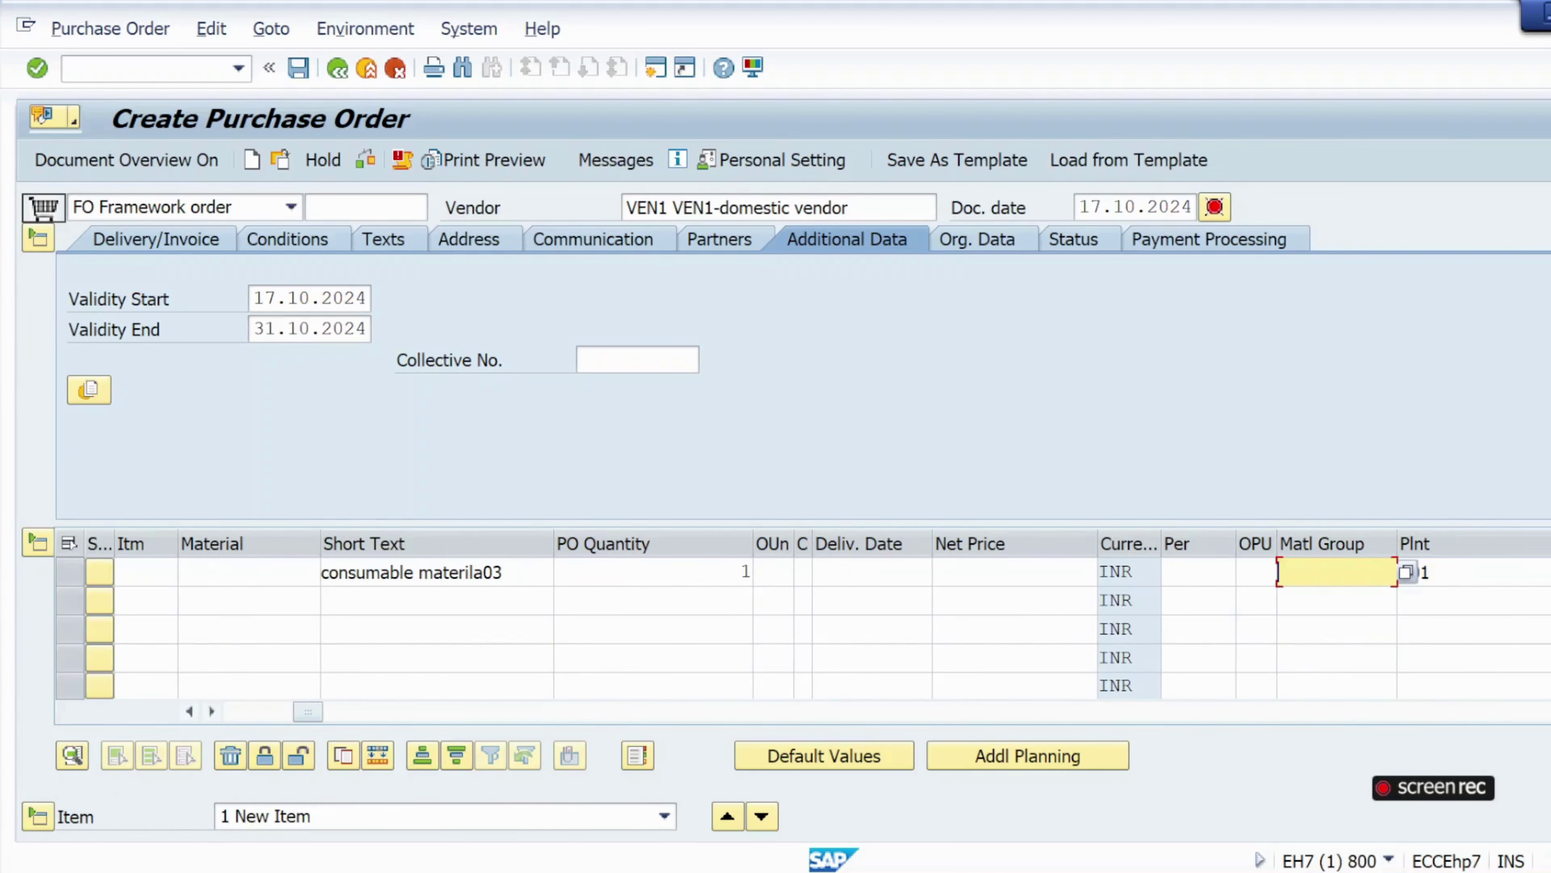
{"action": "left_click", "coordinate": [1405, 573]}
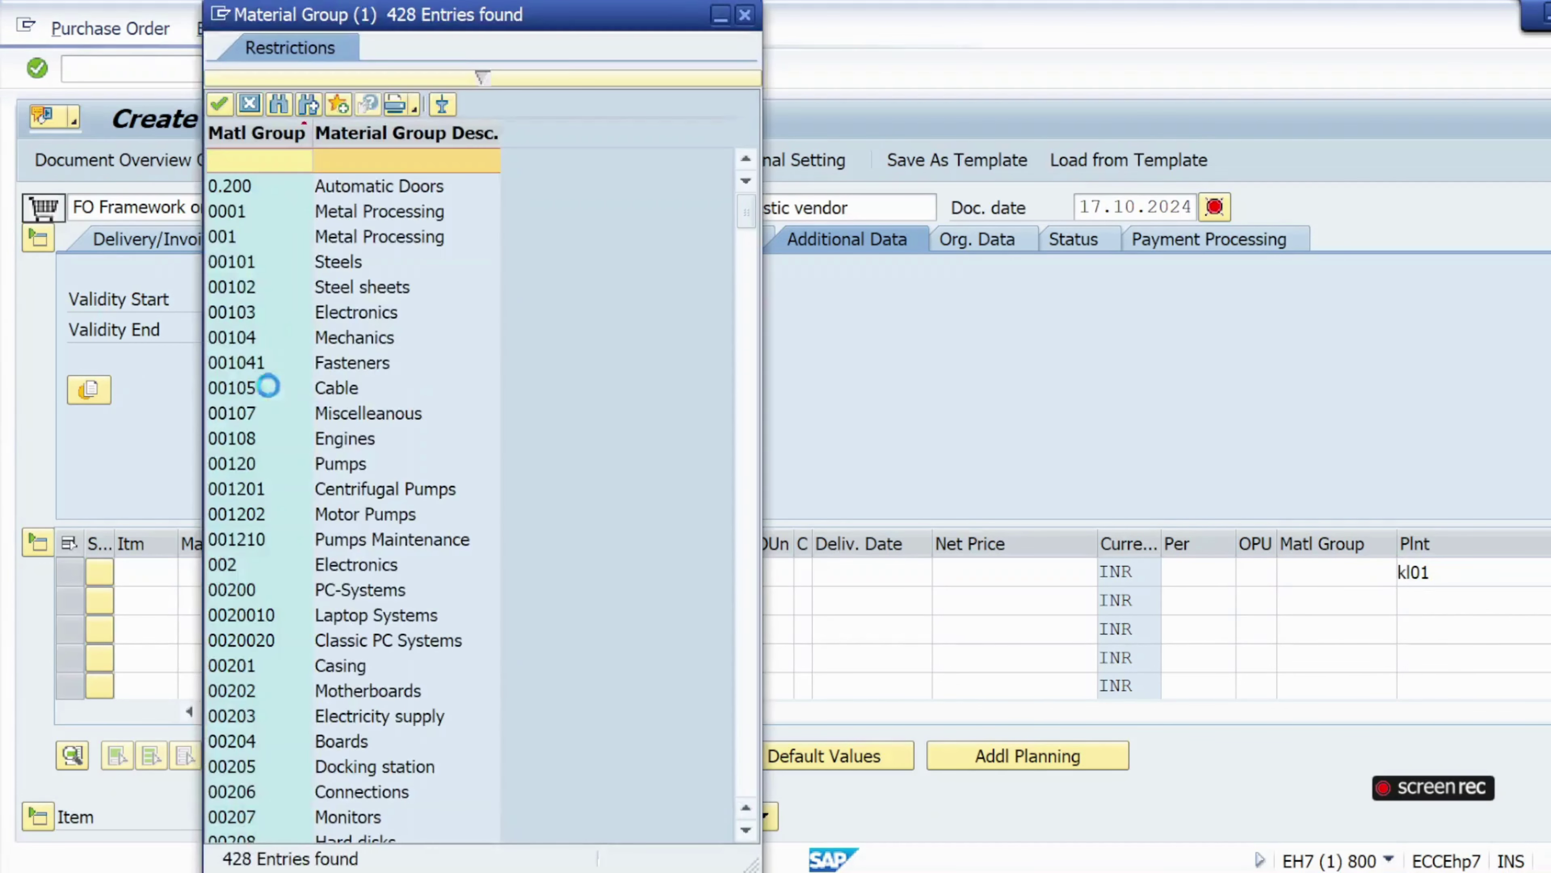
{"action": "double_click", "coordinate": [275, 237]}
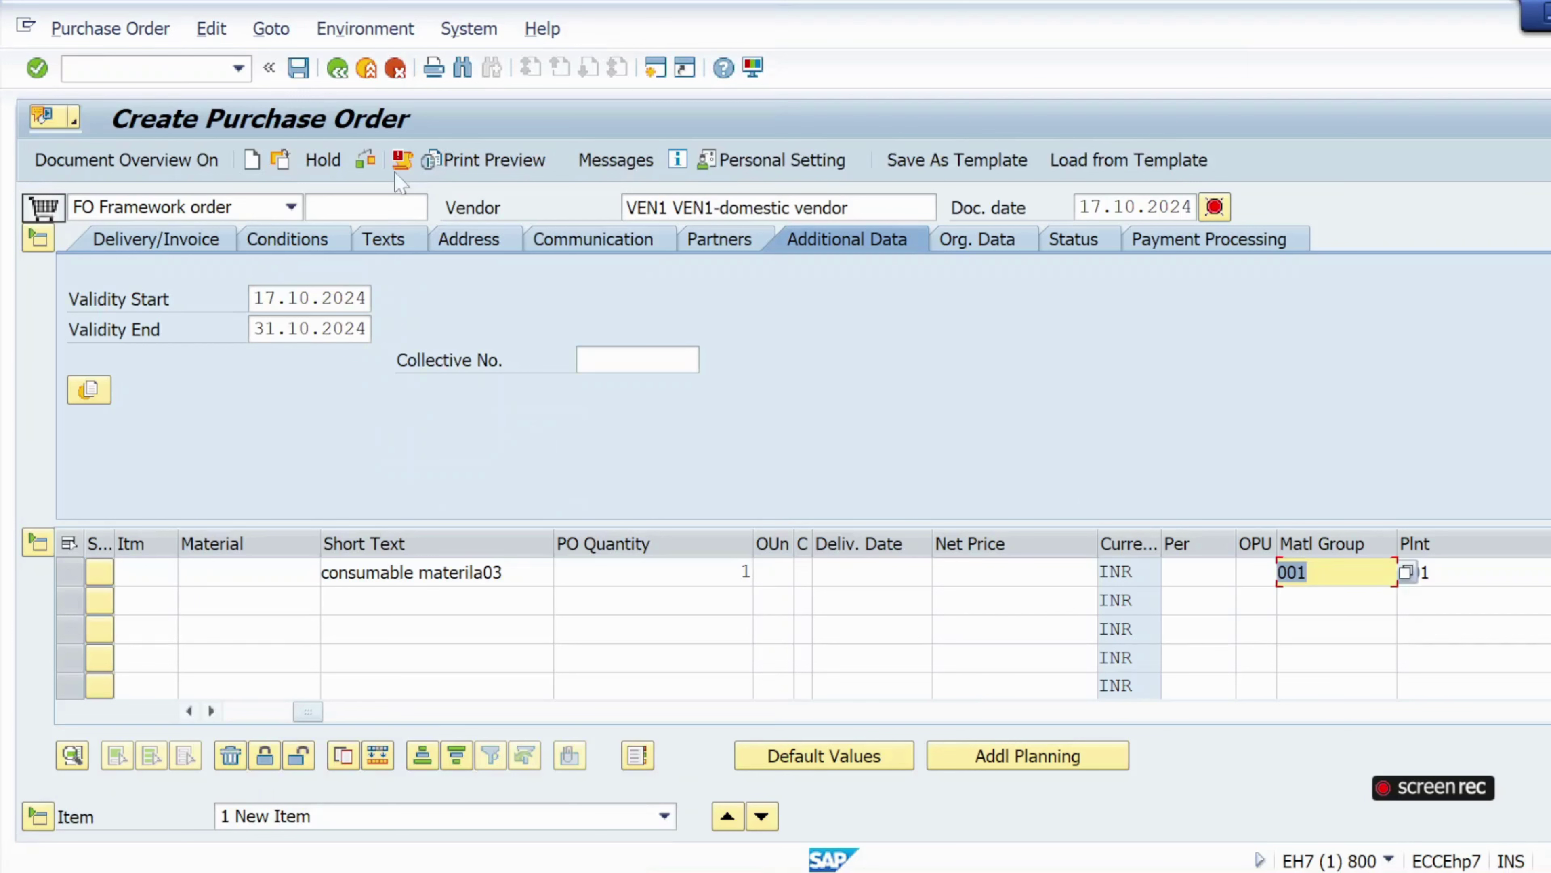
{"action": "left_click", "coordinate": [365, 160]}
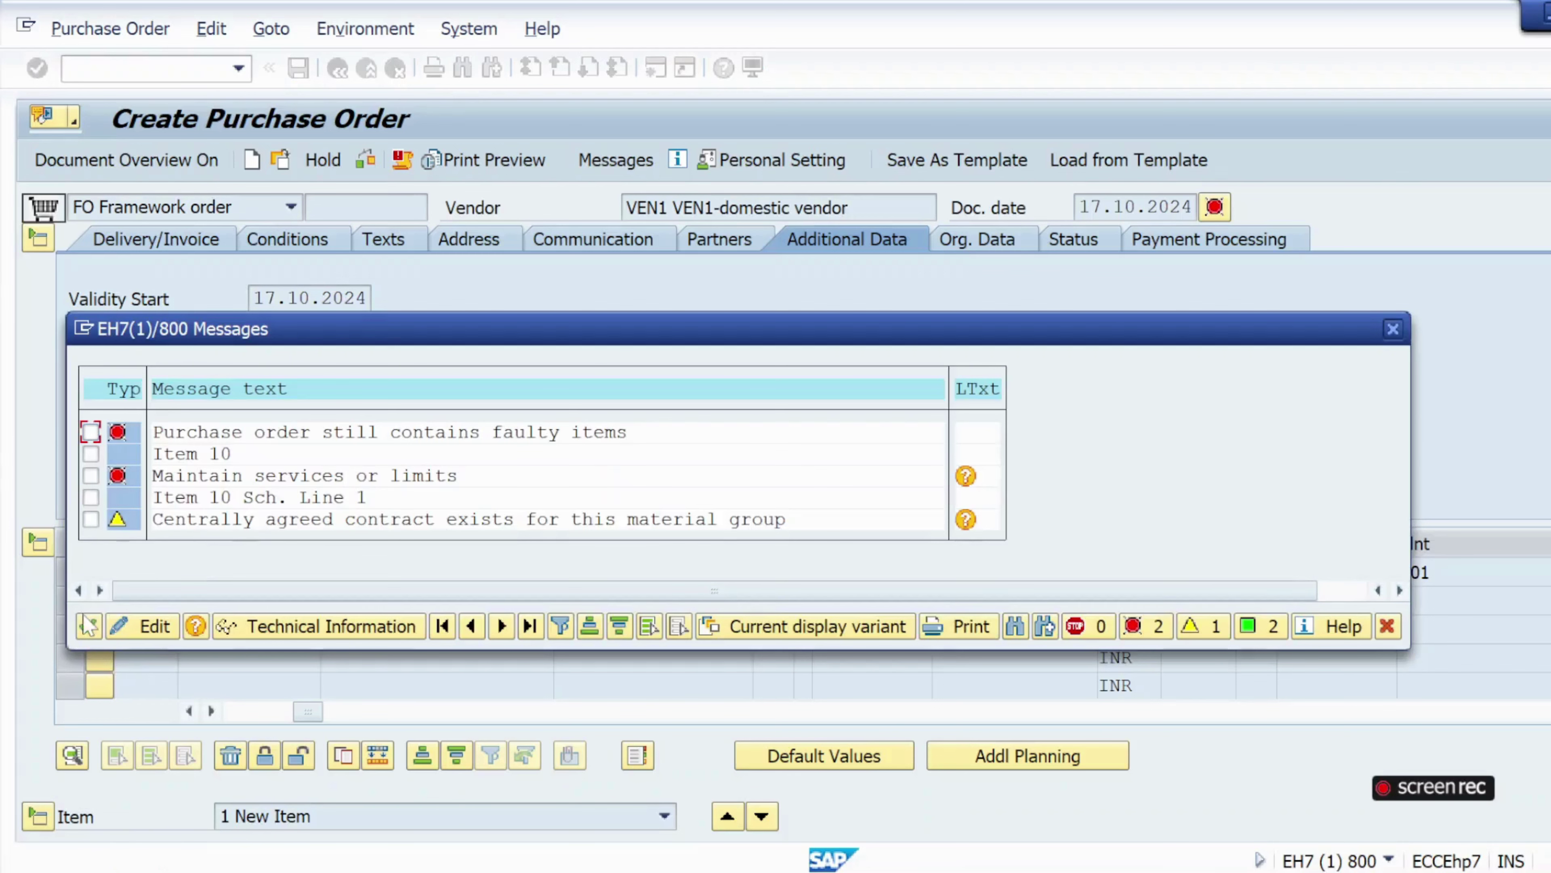
Enter 10000 as item 10's Overall Limit and Expected value.
{"action": "left_click", "coordinate": [89, 626]}
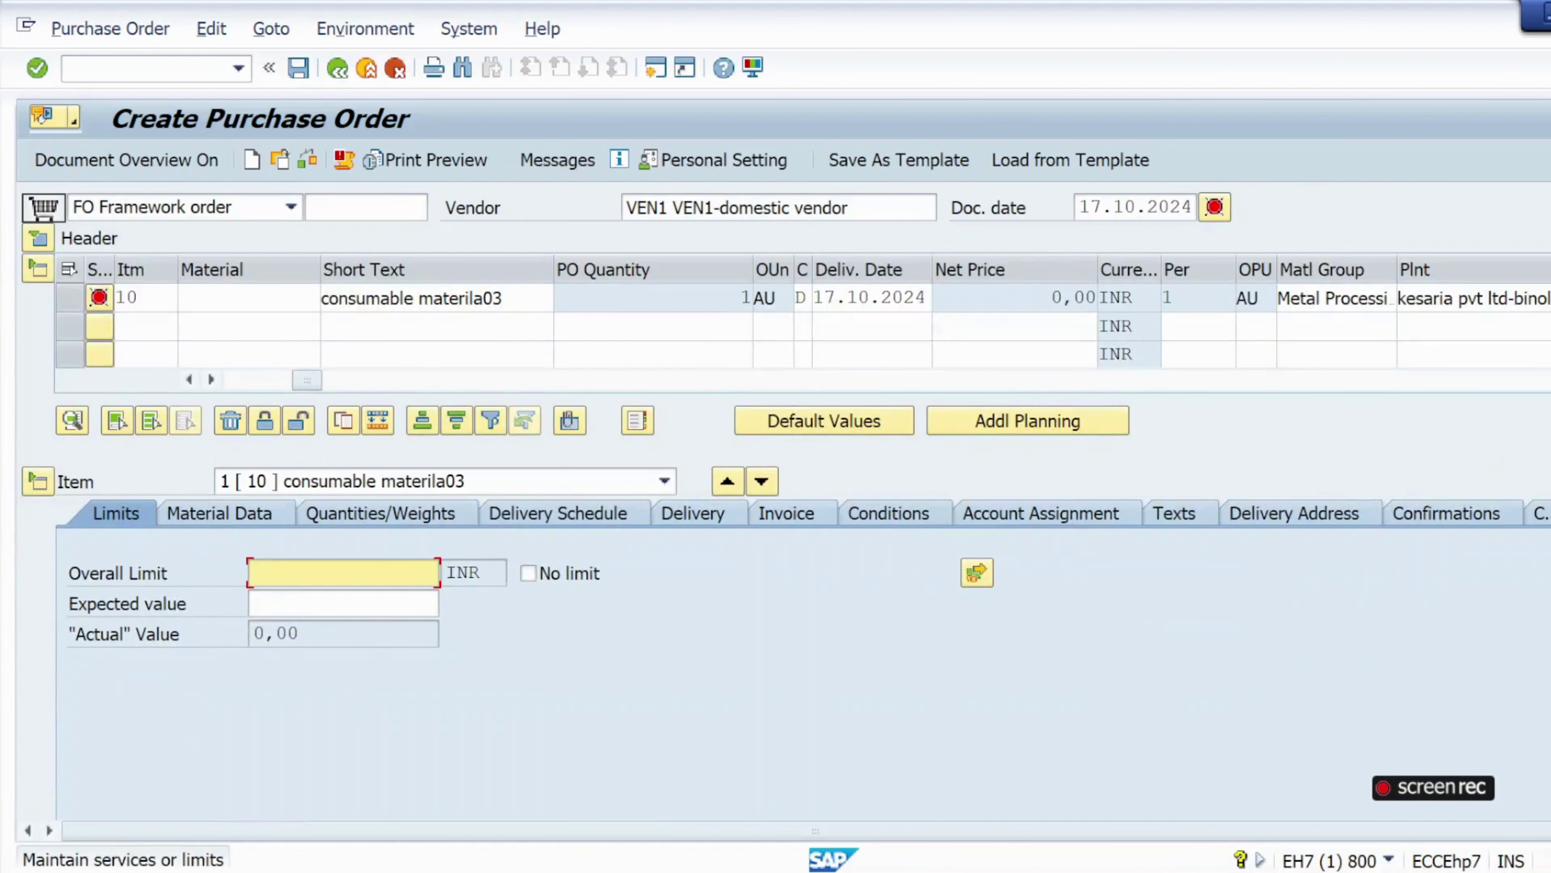
{"action": "type", "text": "1000"}
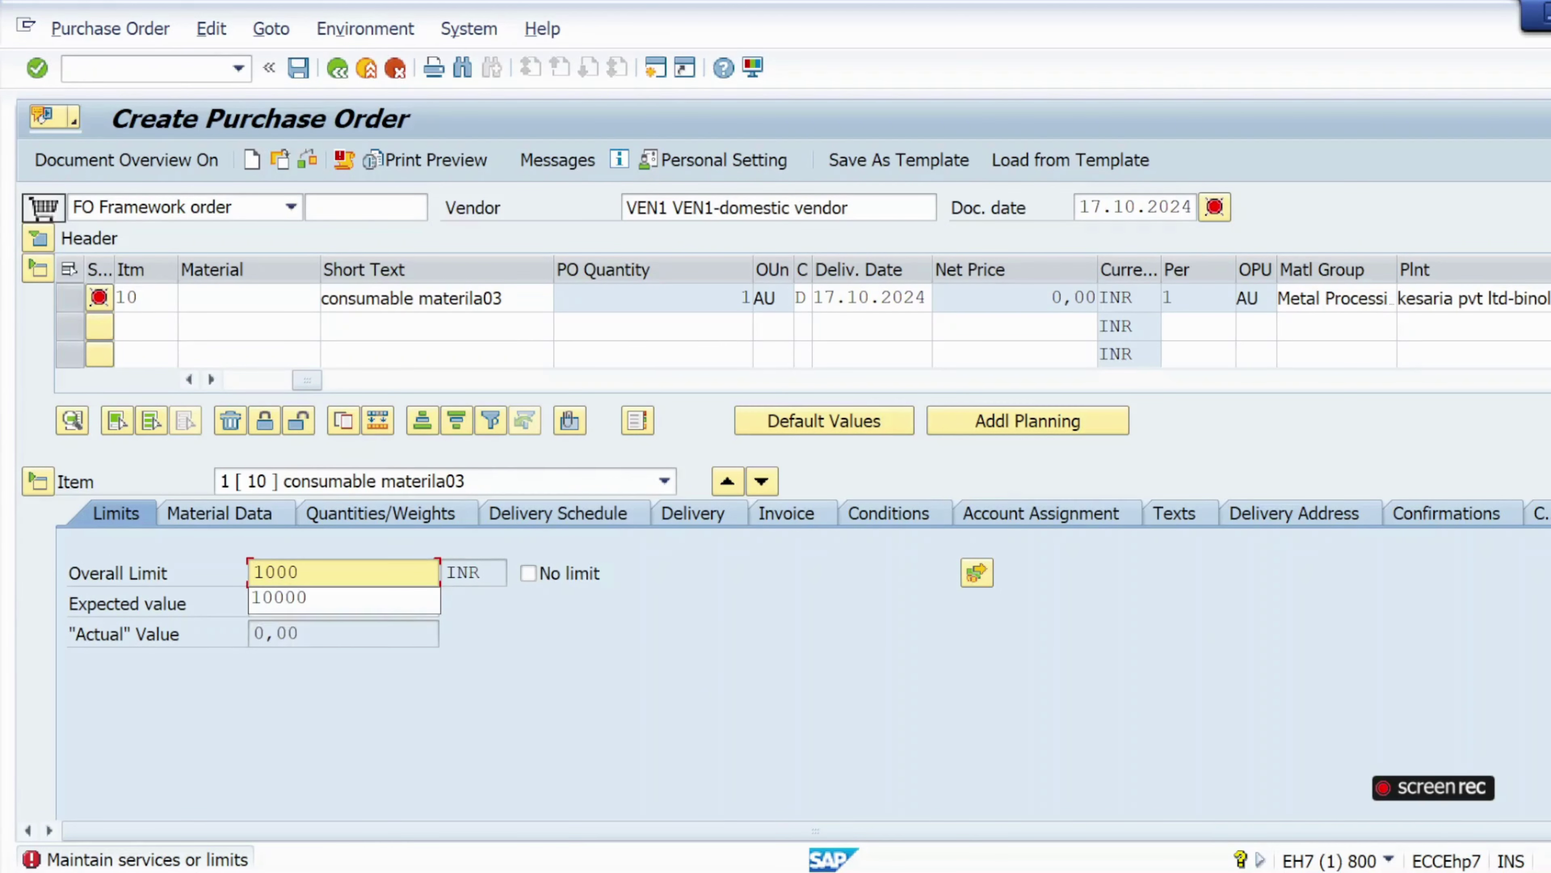
{"action": "type", "text": "0"}
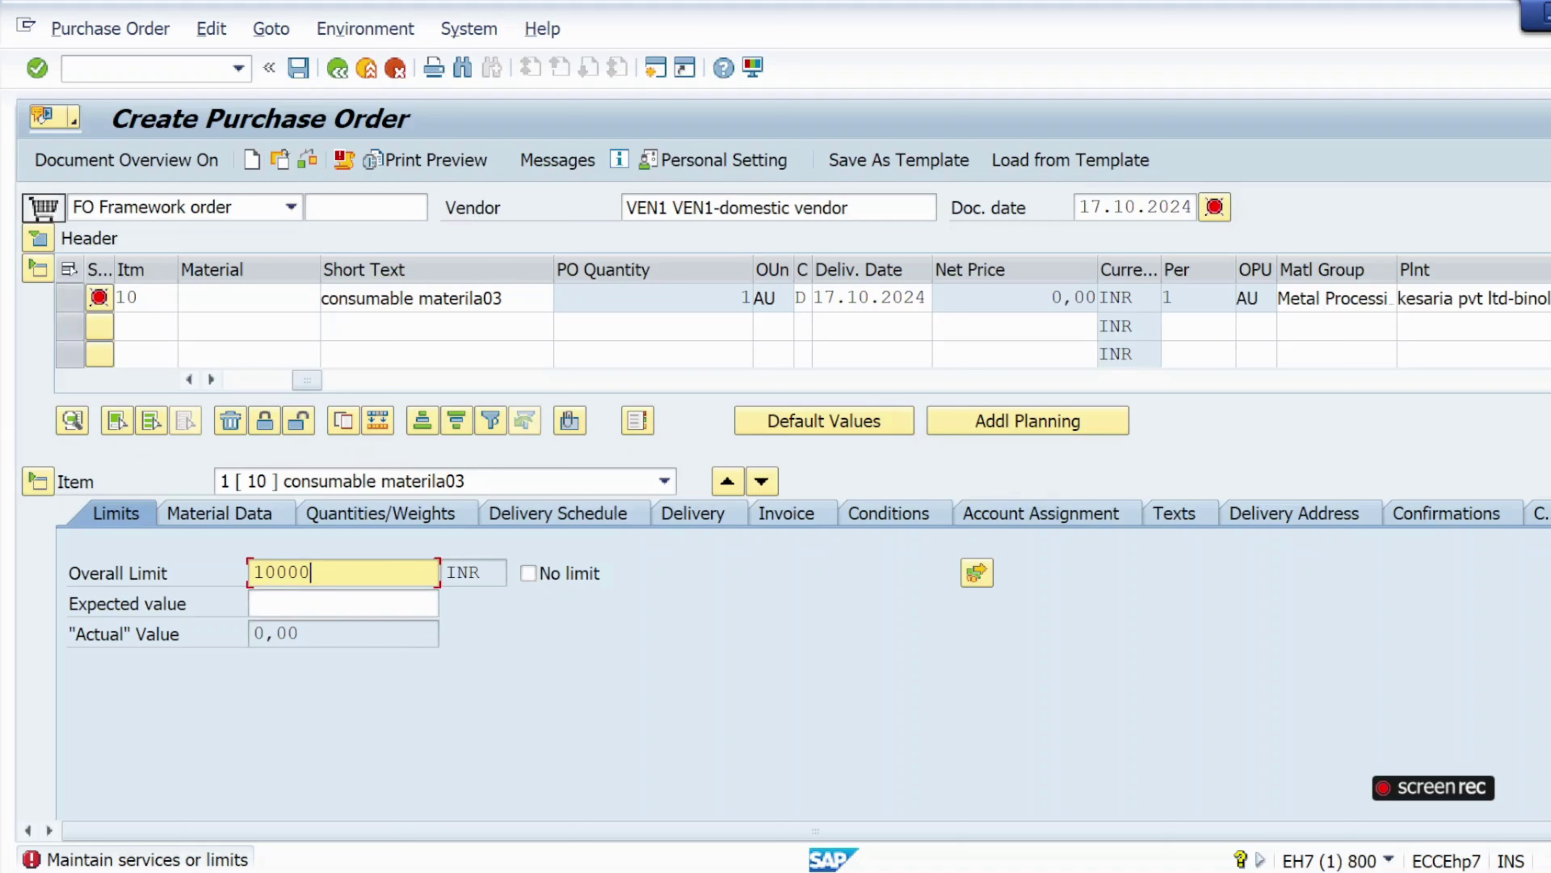
{"action": "left_click", "coordinate": [317, 604]}
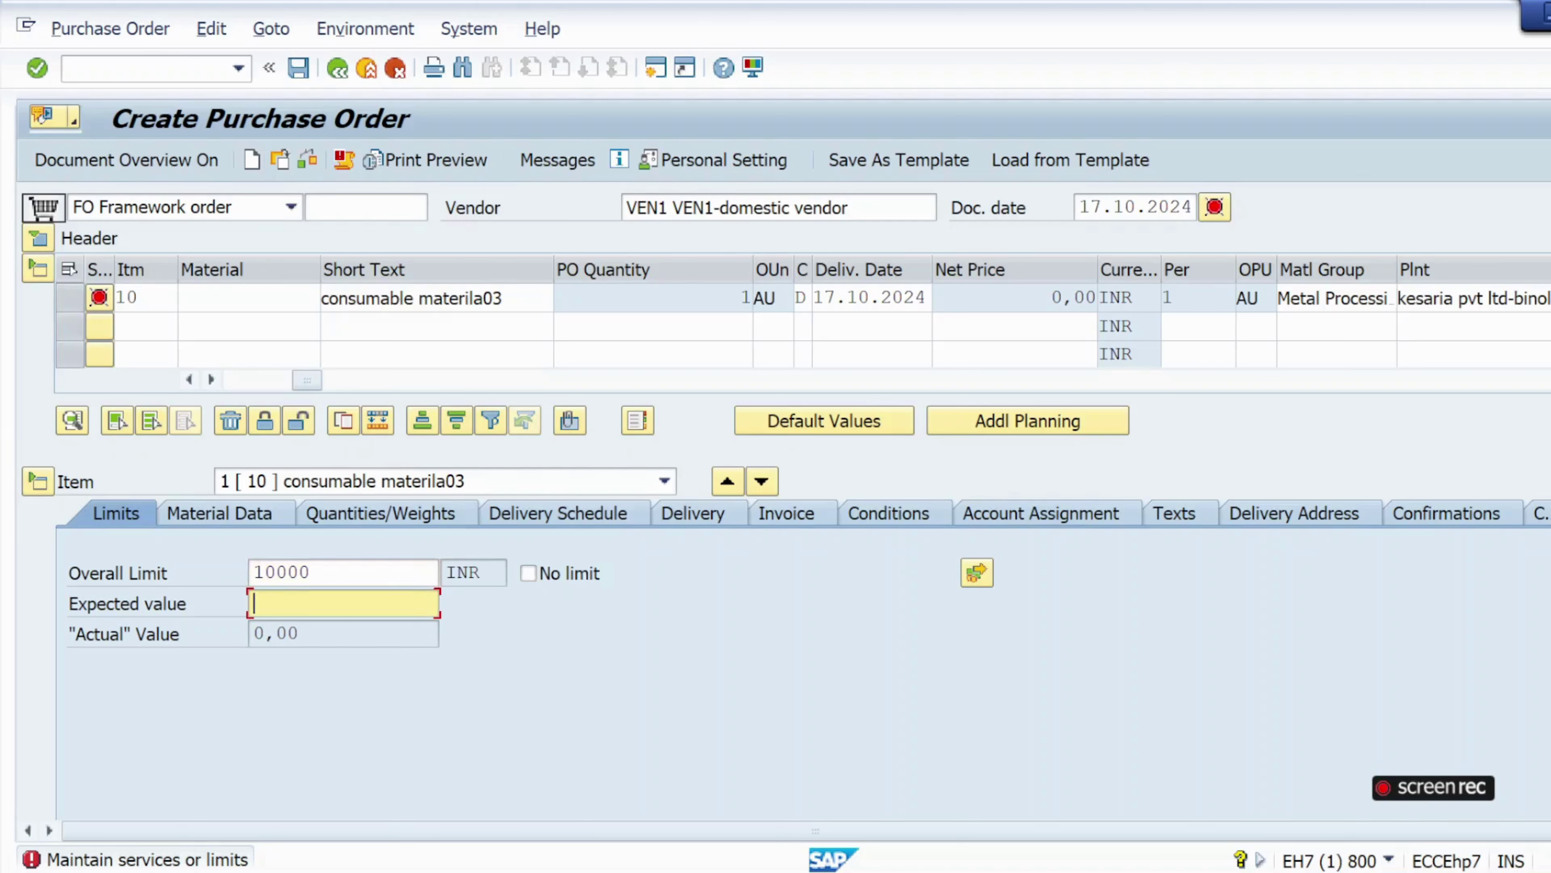
{"action": "type", "text": "10"}
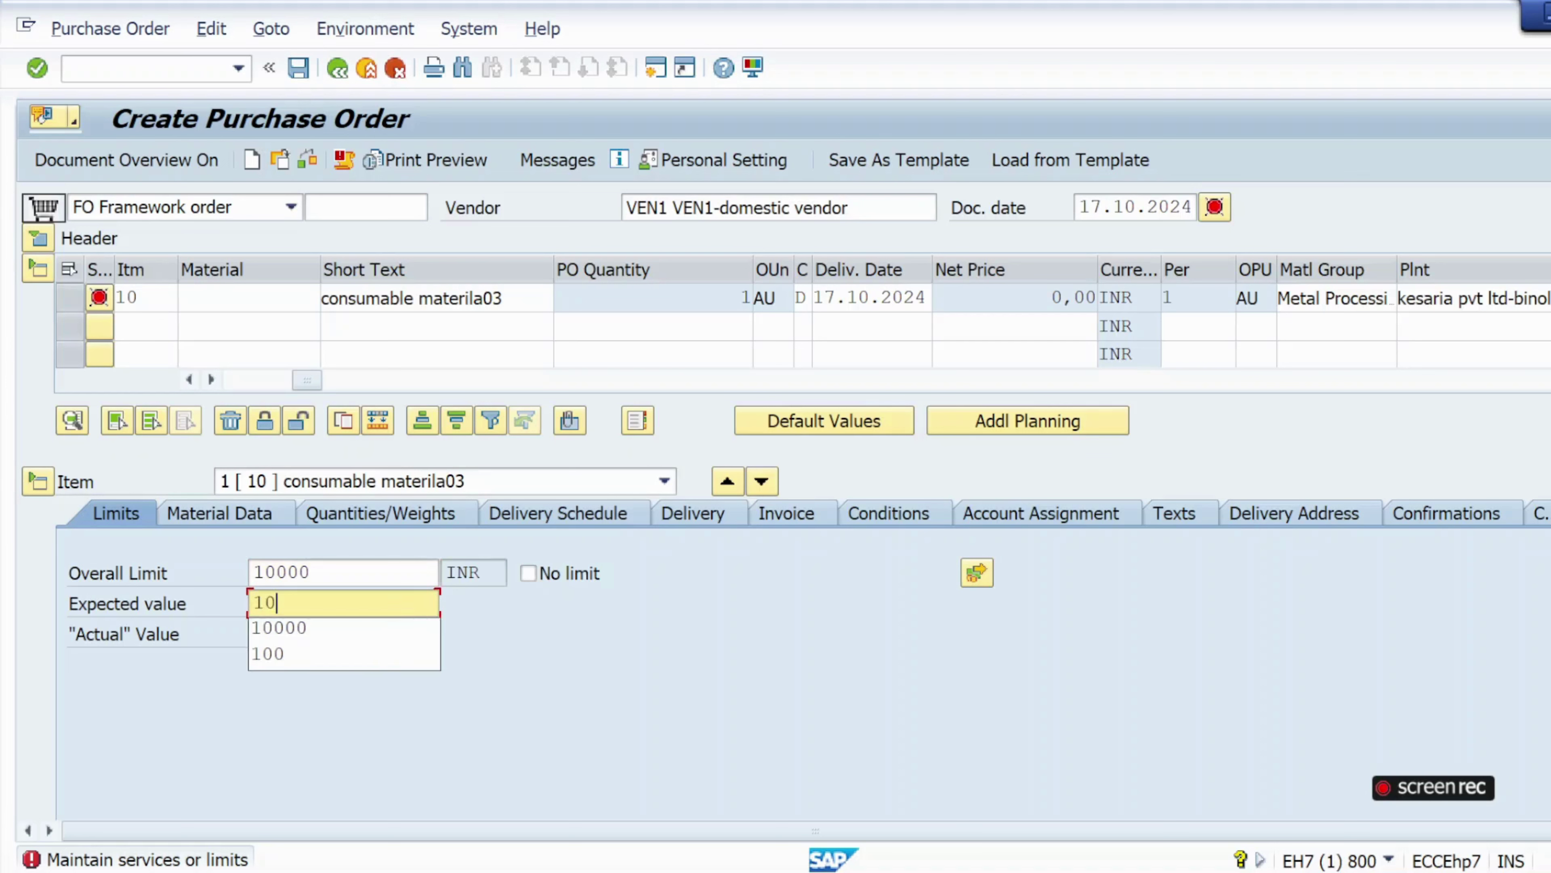
{"action": "type", "text": "000"}
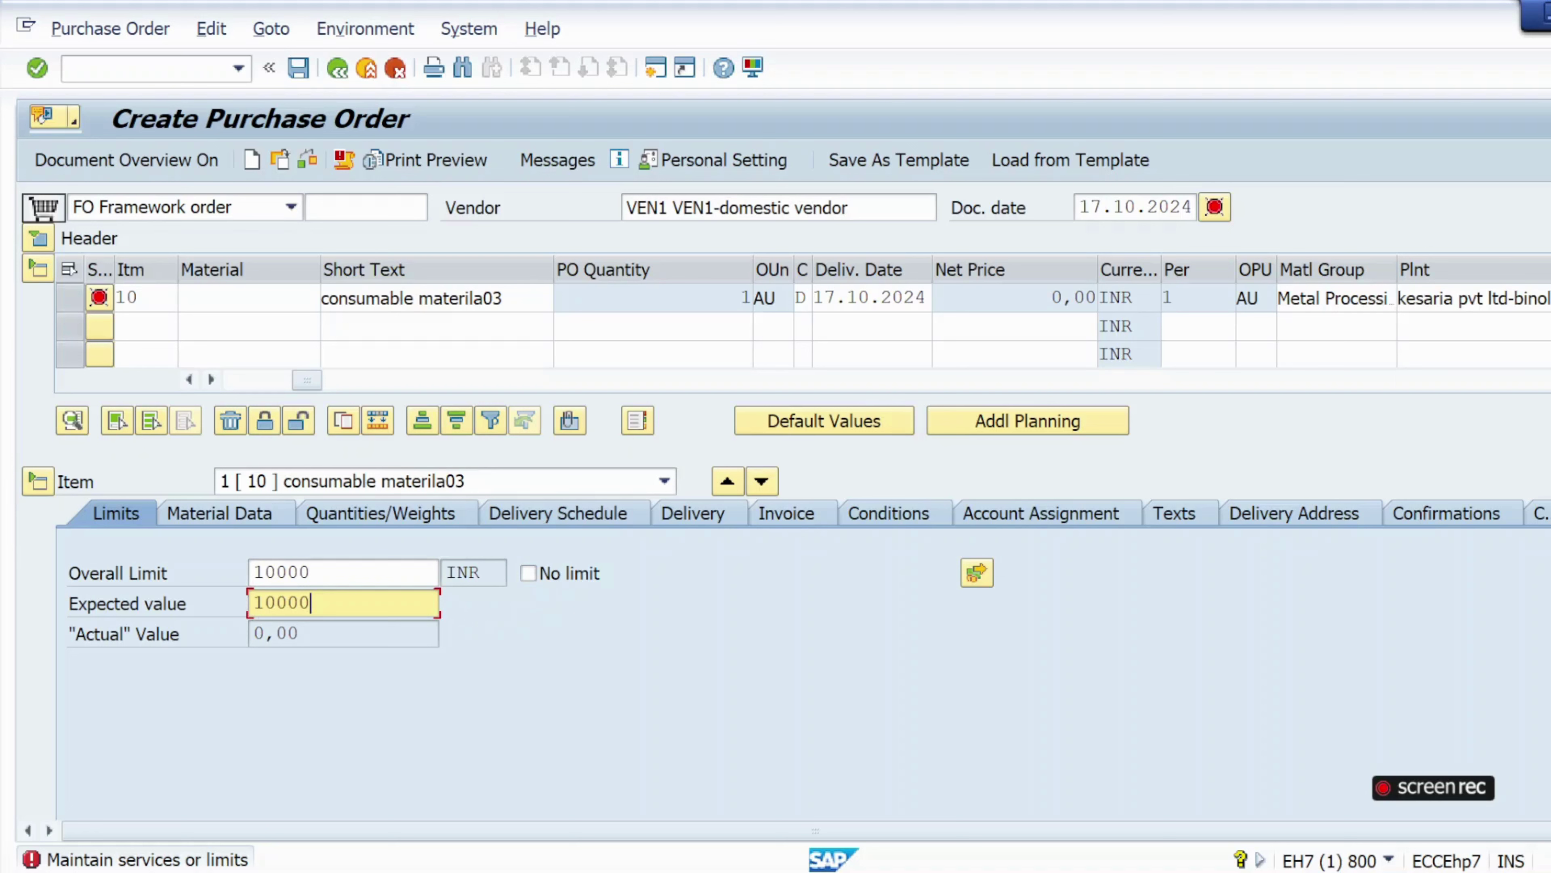
{"action": "left_click", "coordinate": [324, 572]}
{"action": "left_click_drag", "start_coordinate": [323, 572], "coordinate": [254, 604]}
{"action": "left_click", "coordinate": [328, 573]}
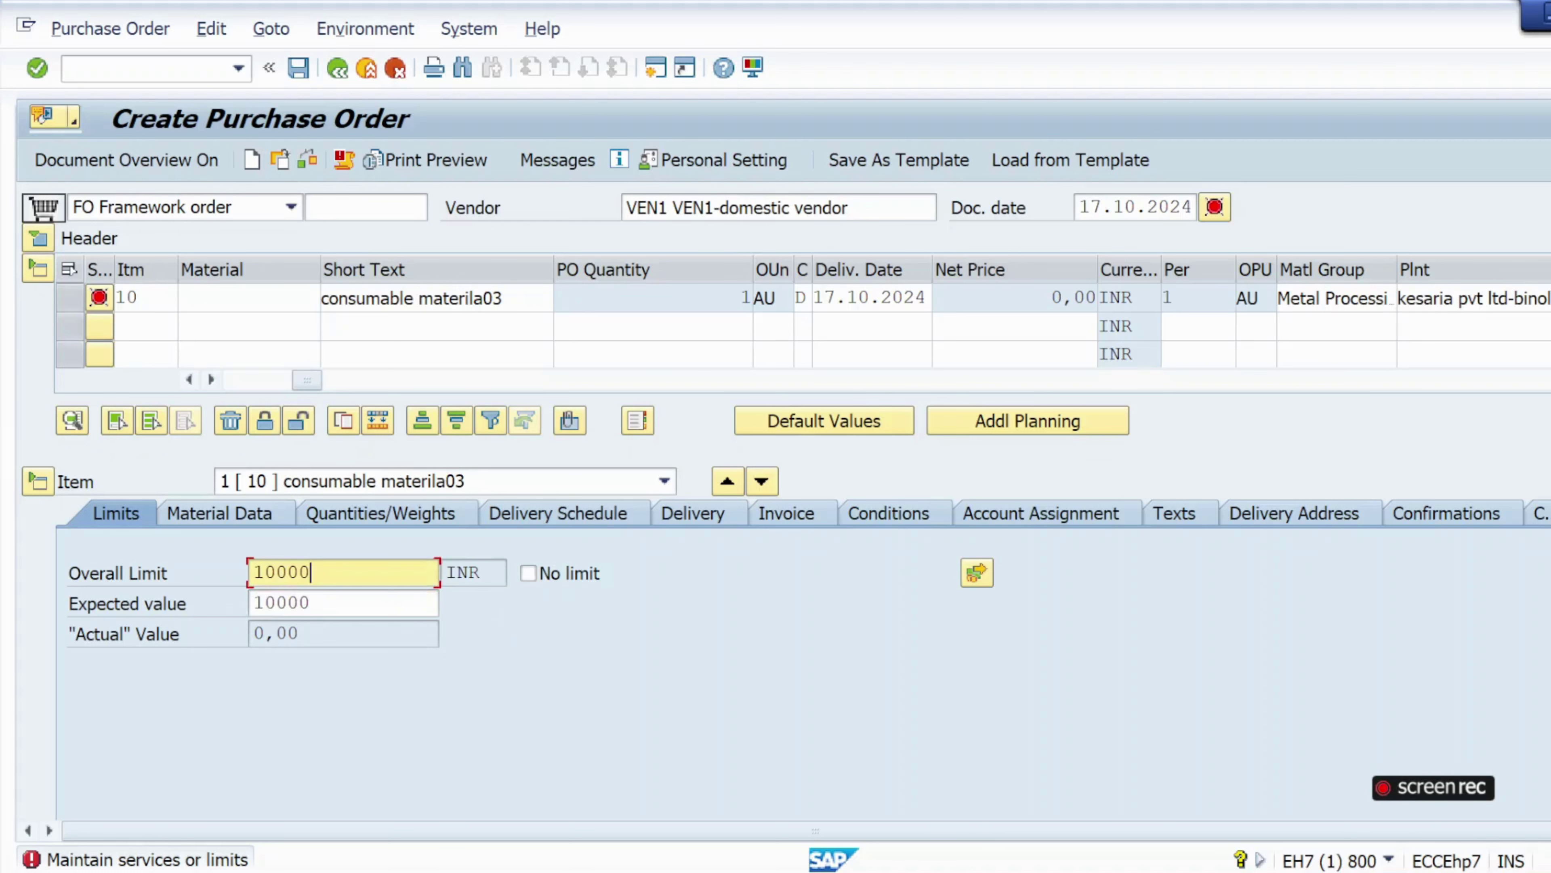
Assign the limit to G/L account 400000 and cost center krip, declining termination, and confirm.
{"action": "left_click", "coordinate": [781, 517]}
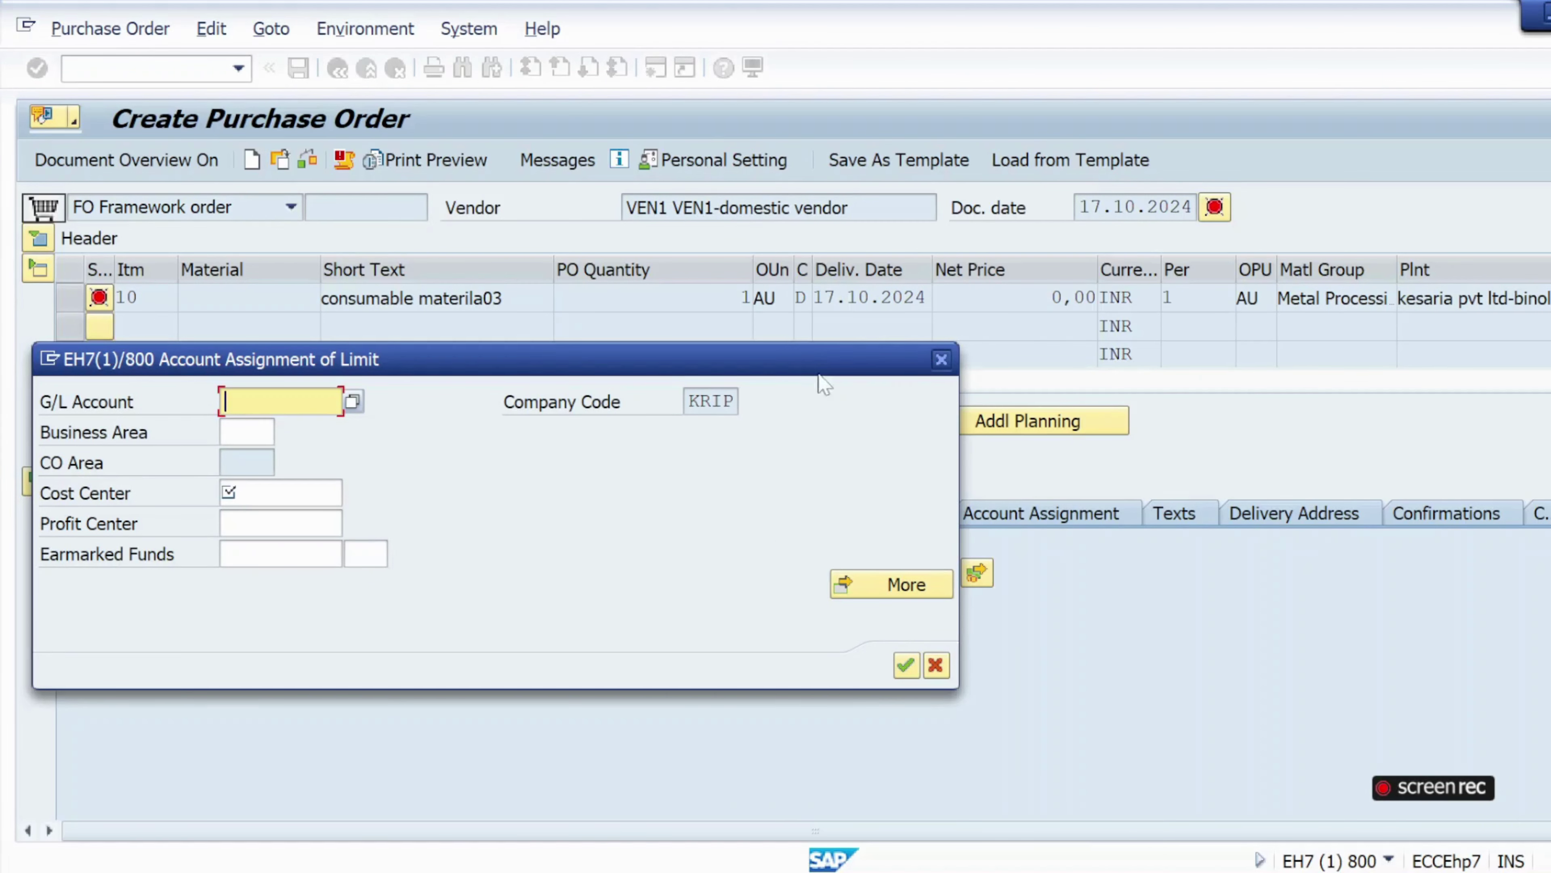
{"action": "left_click", "coordinate": [929, 365]}
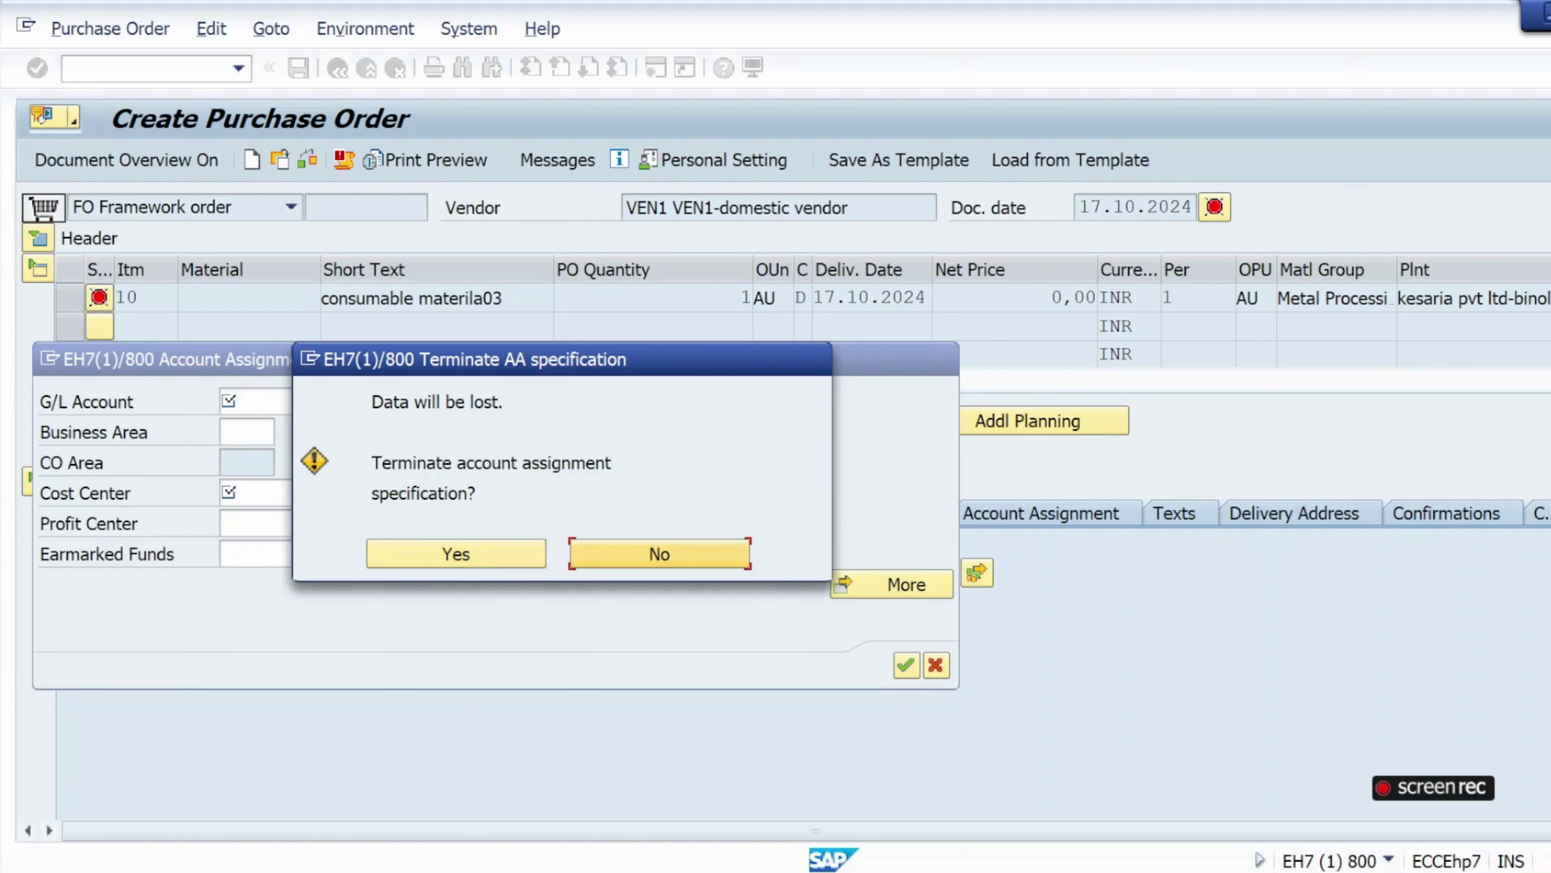
{"action": "left_click", "coordinate": [654, 559]}
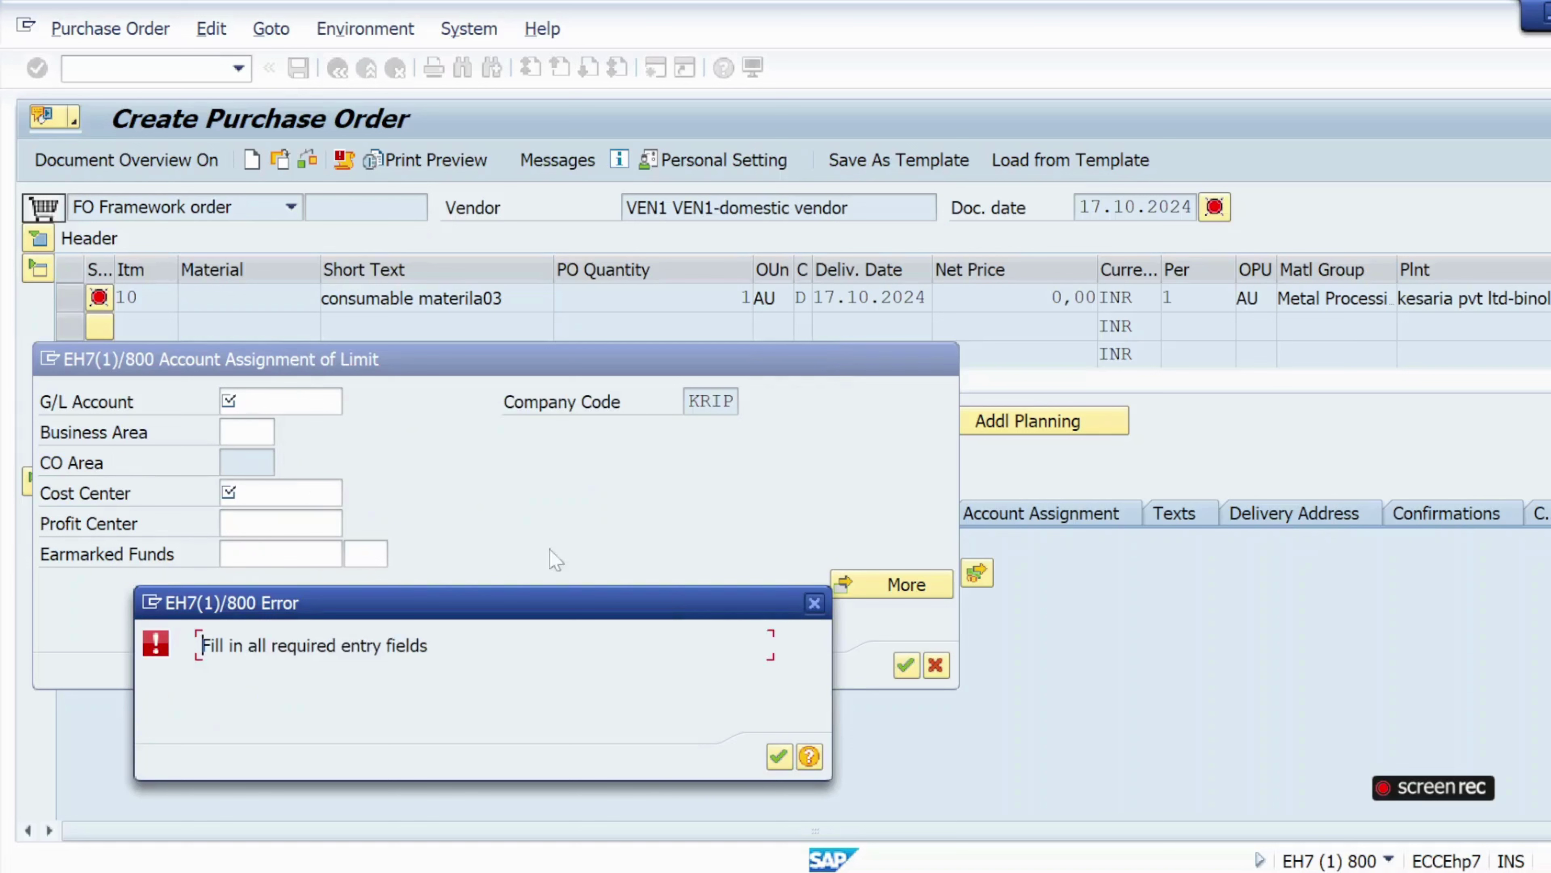
{"action": "left_click", "coordinate": [779, 757]}
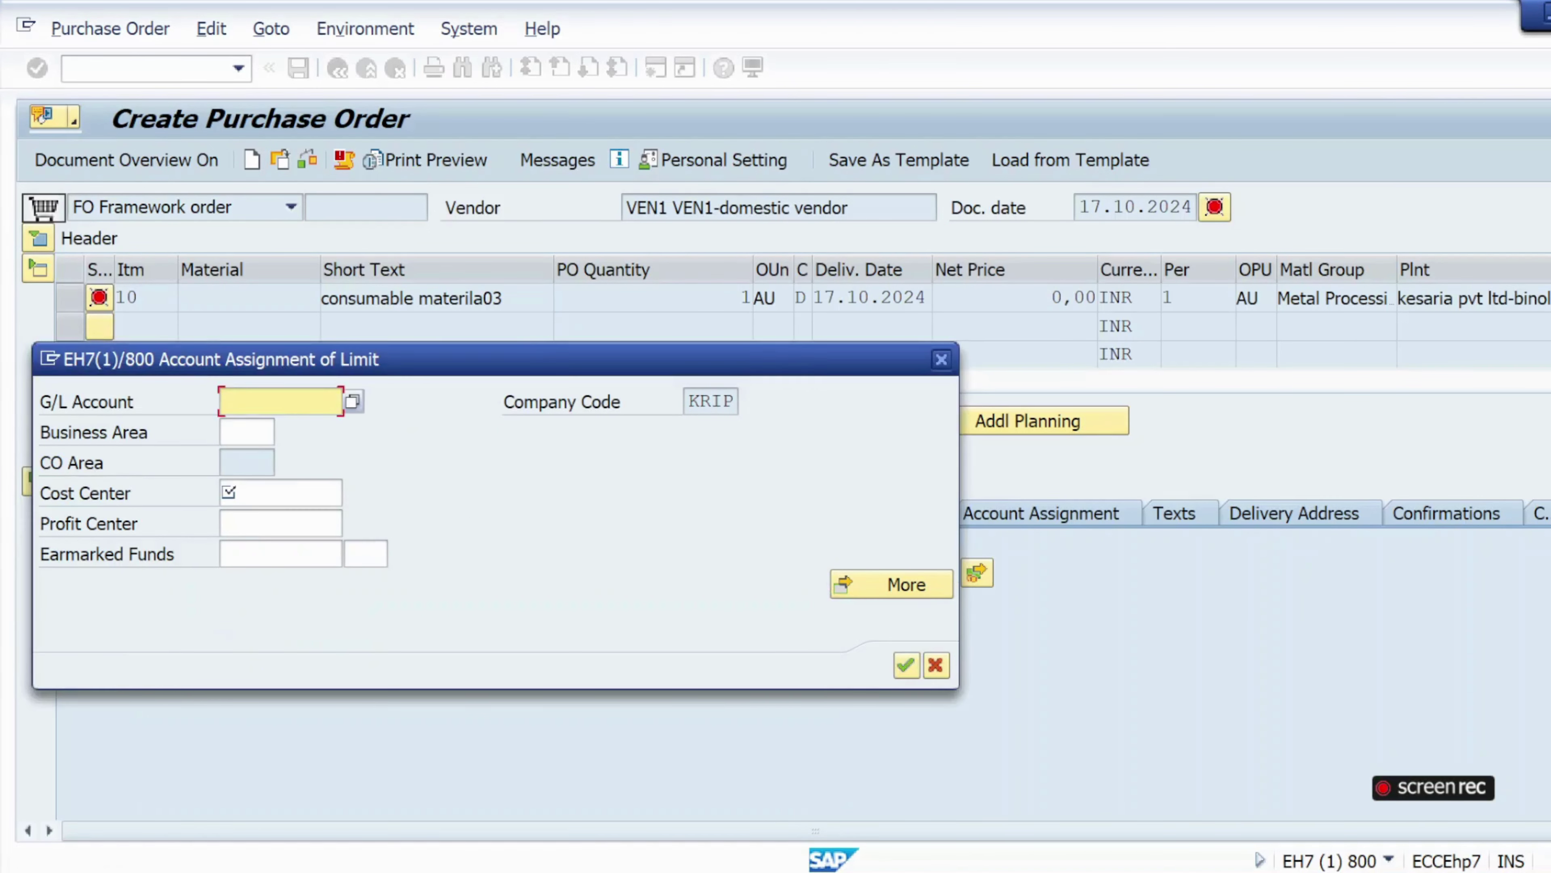
{"action": "type", "text": "400000"}
{"action": "left_click", "coordinate": [269, 493]}
{"action": "left_click", "coordinate": [268, 520]}
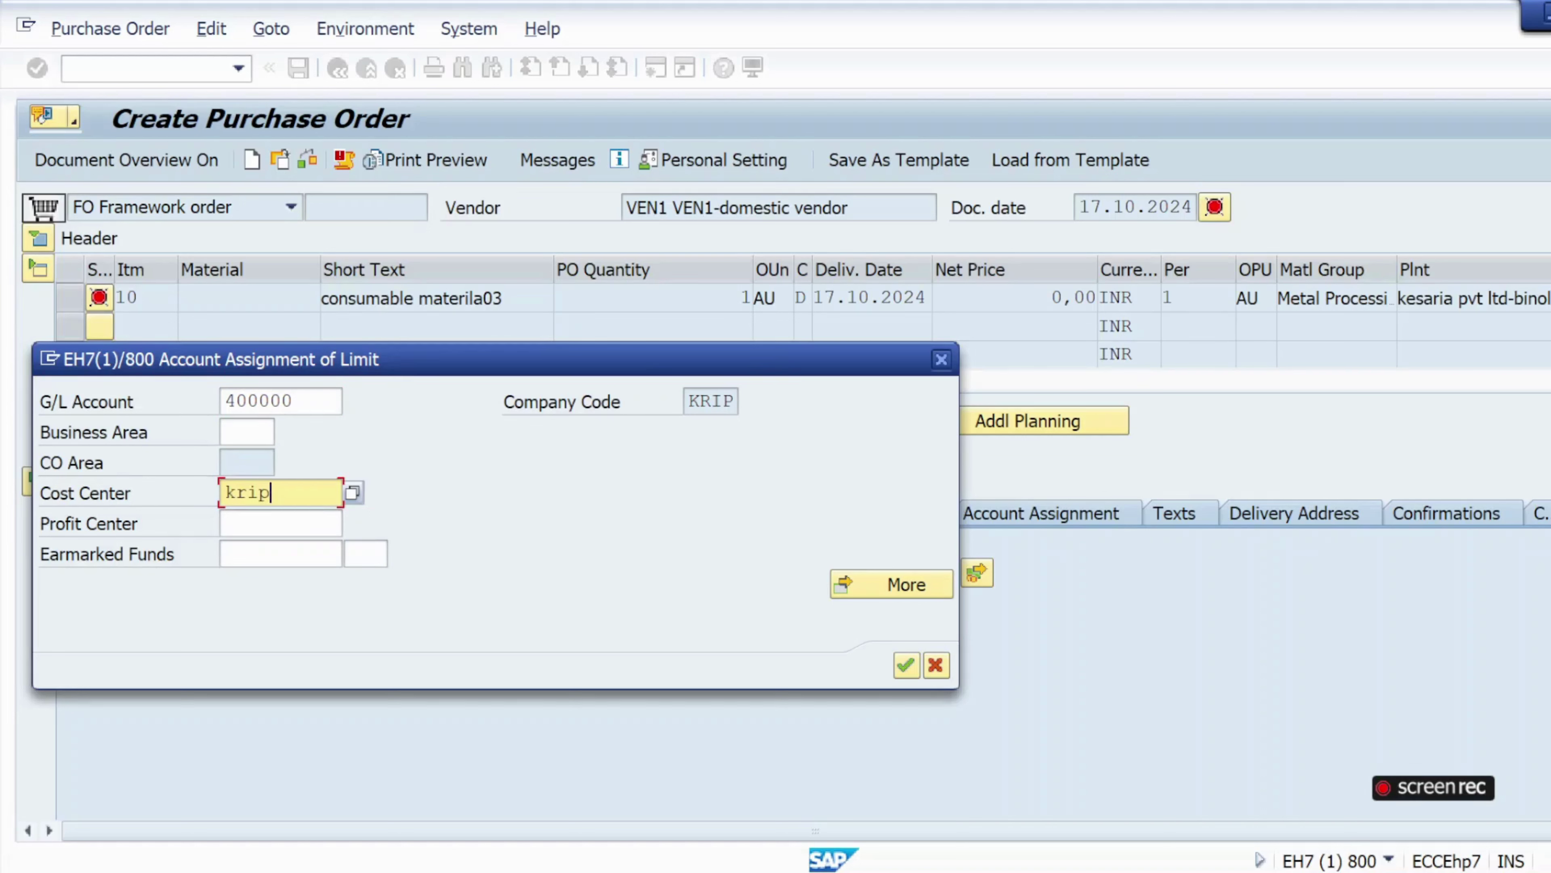
{"action": "left_click_drag", "start_coordinate": [296, 402], "coordinate": [227, 401]}
{"action": "left_click", "coordinate": [296, 495]}
{"action": "left_click", "coordinate": [907, 665]}
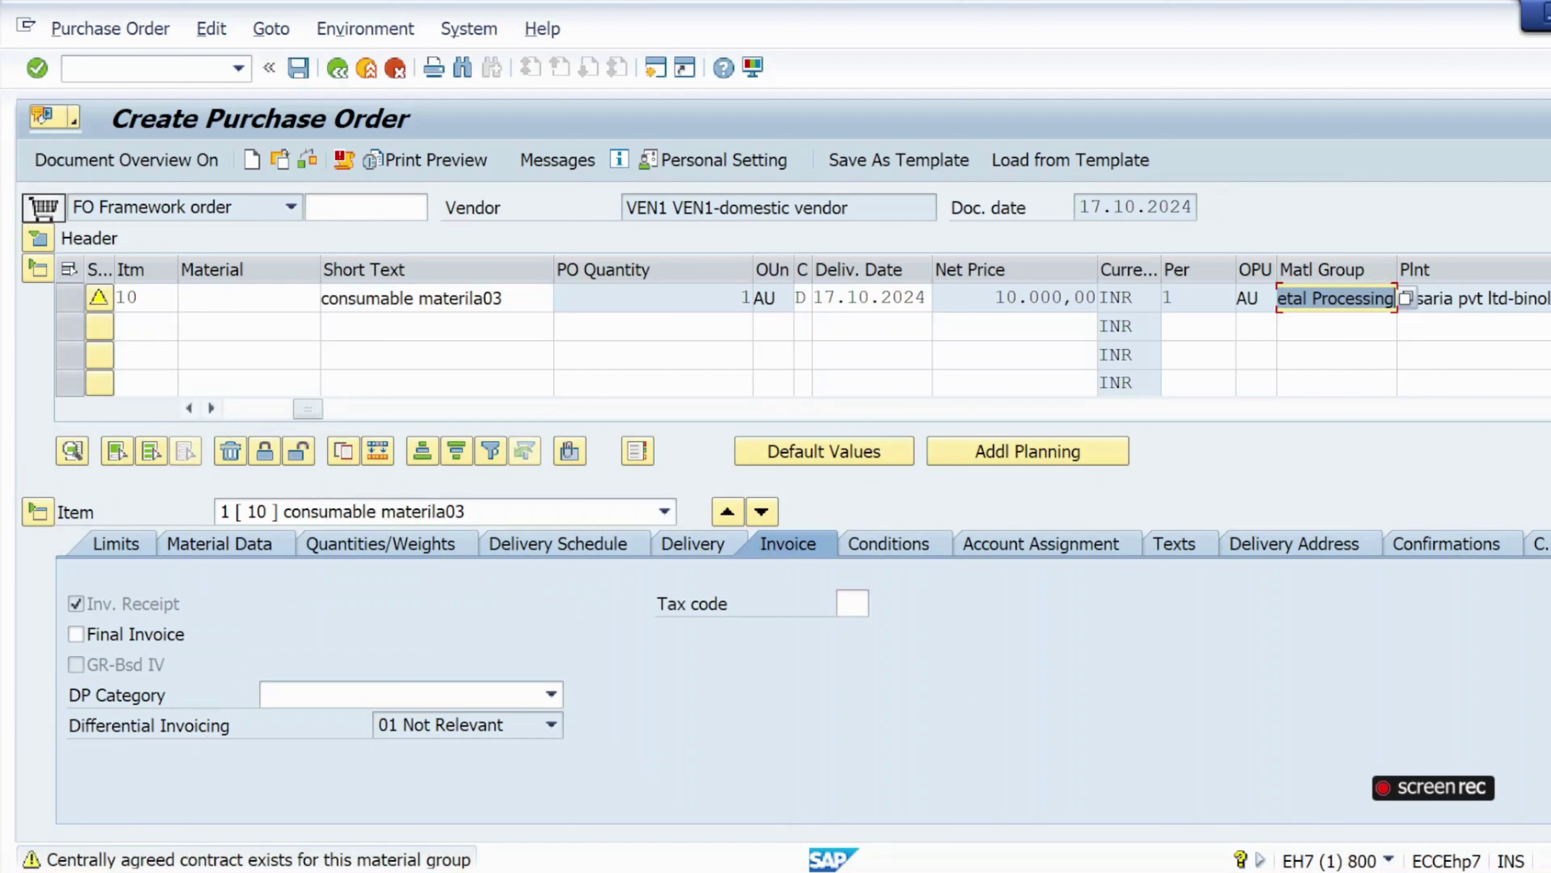
{"action": "left_click", "coordinate": [851, 603]}
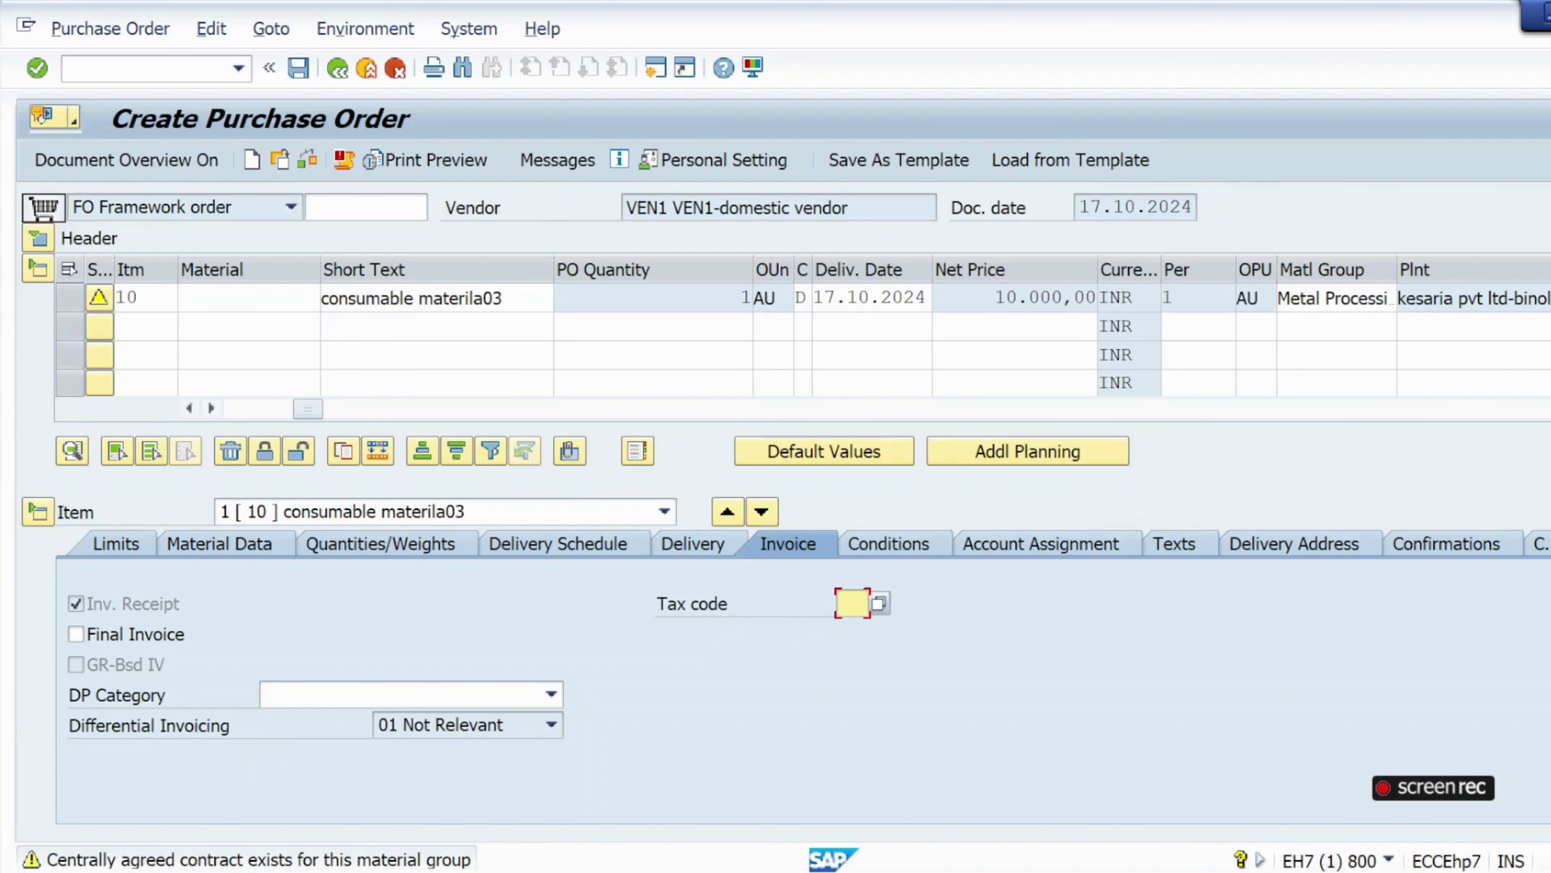
{"action": "left_click", "coordinate": [881, 605]}
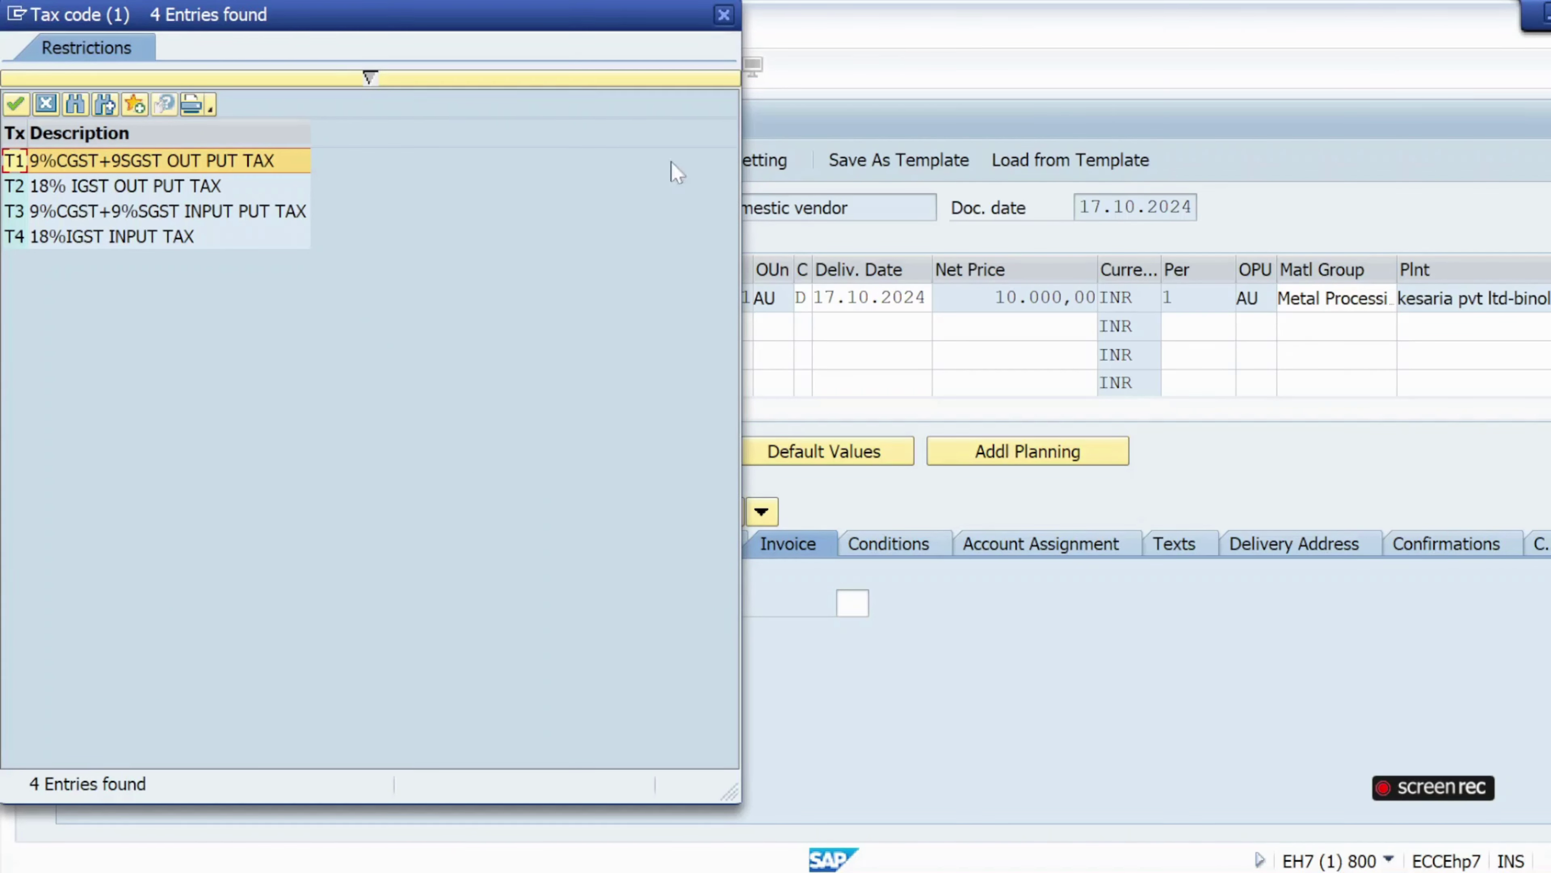
{"action": "left_click", "coordinate": [724, 14]}
{"action": "left_click", "coordinate": [852, 603]}
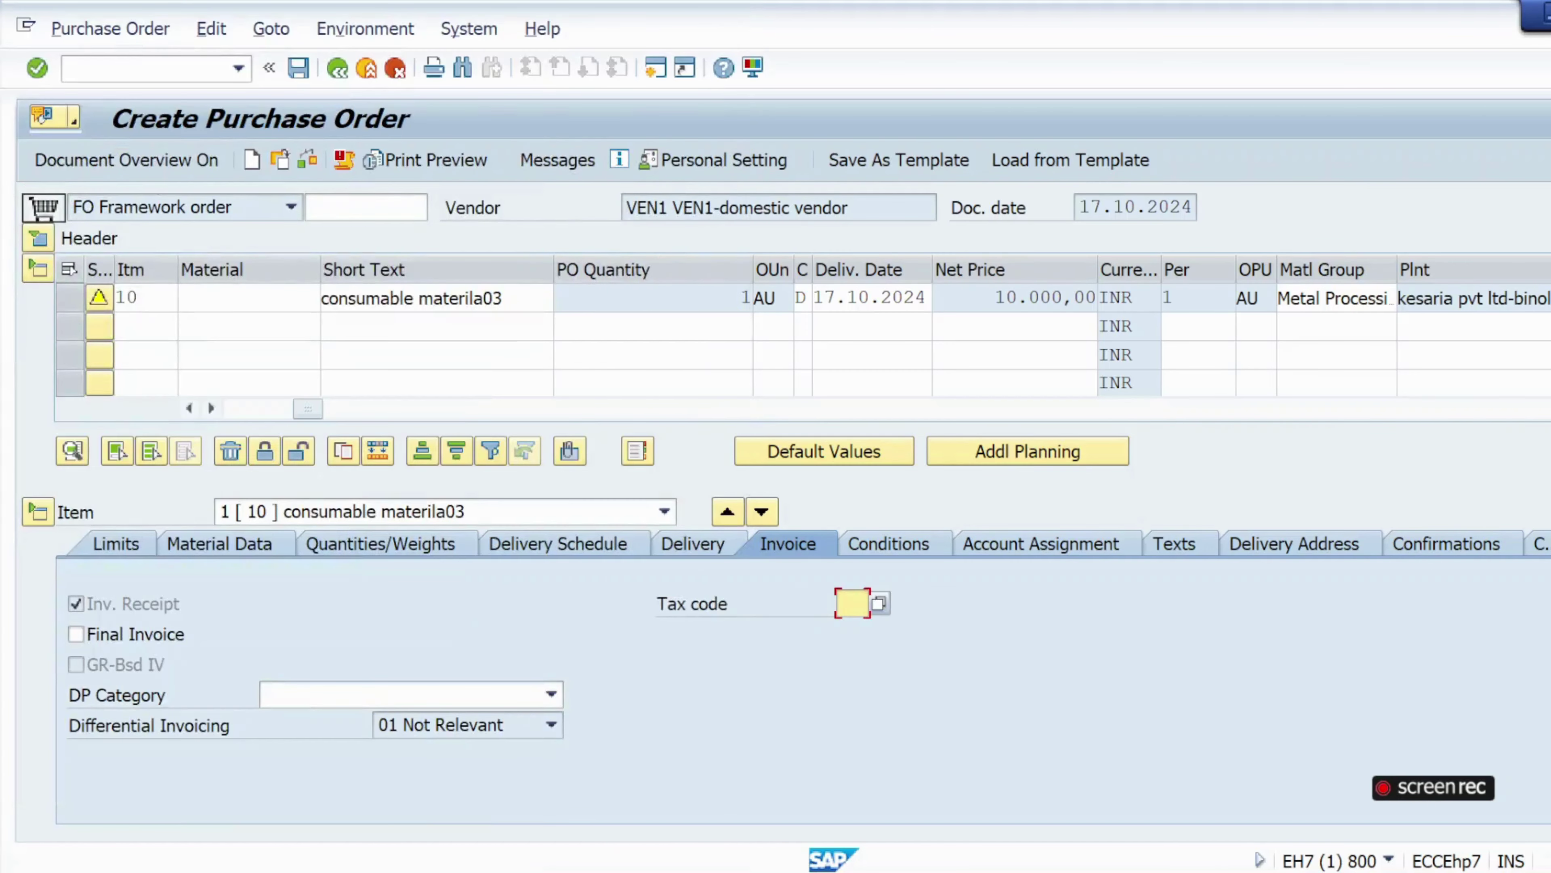
{"action": "left_click", "coordinate": [883, 607]}
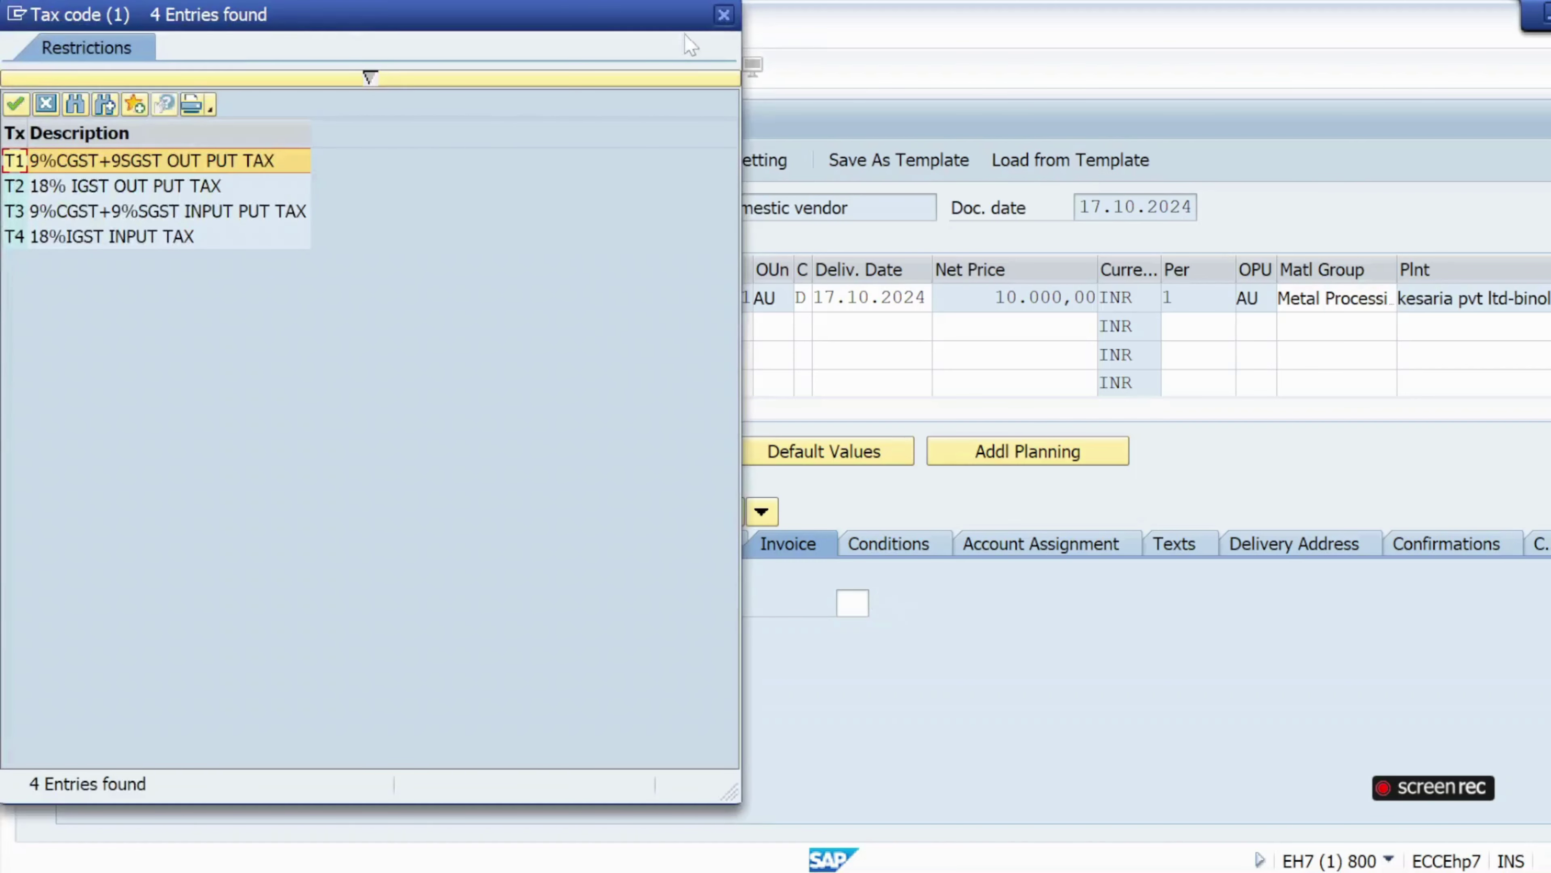
{"action": "left_click", "coordinate": [724, 15]}
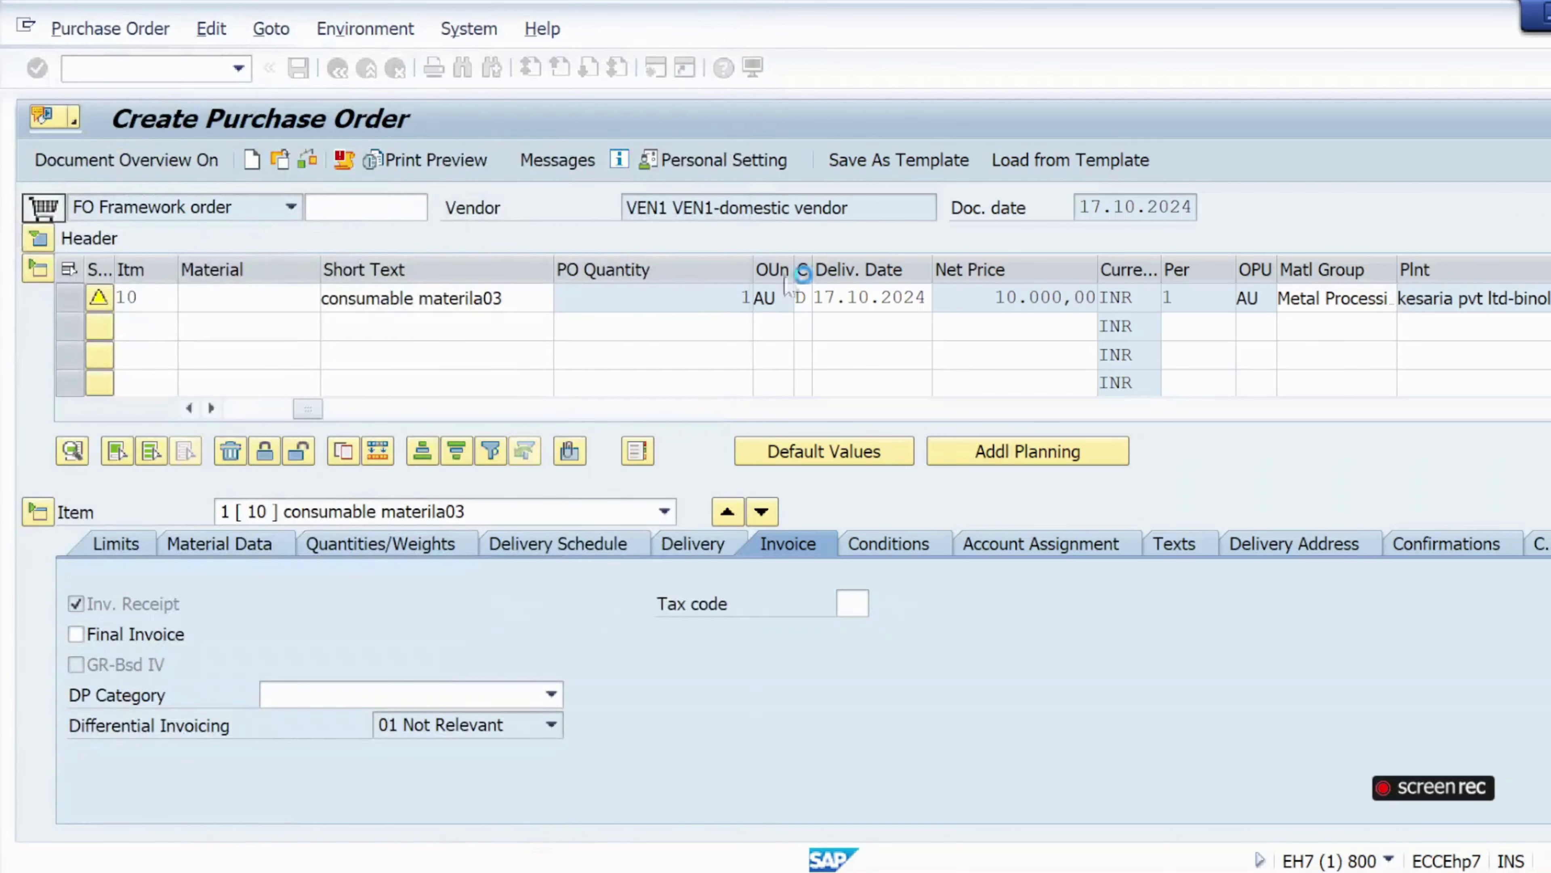
{"action": "left_click", "coordinate": [144, 69]}
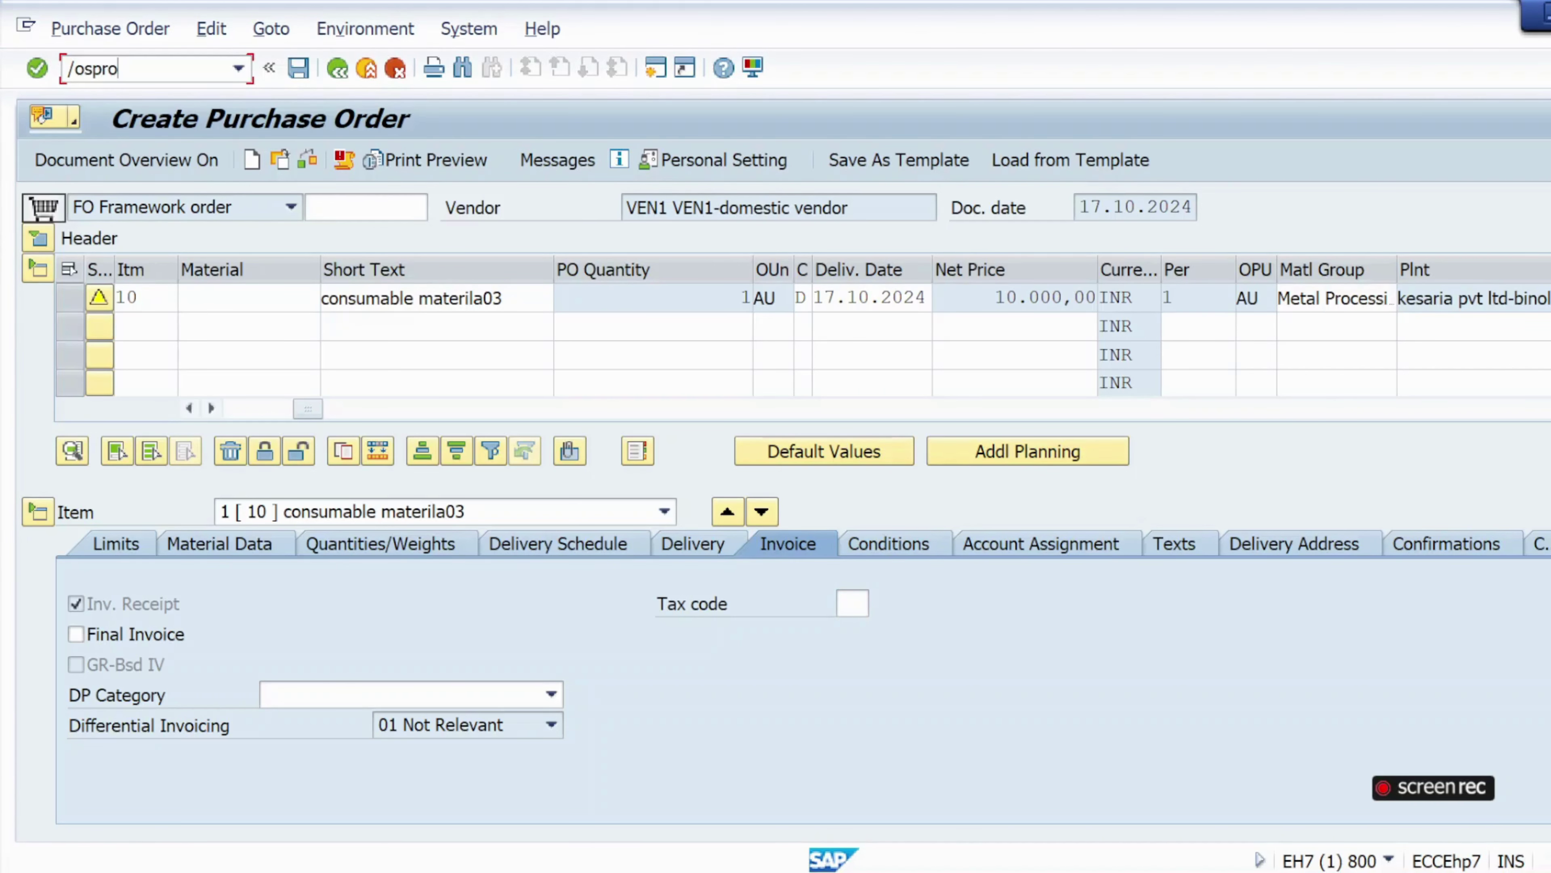
Open the SAP Reference IMG from the /ospro Customizing session.
{"action": "key", "text": "Return"}
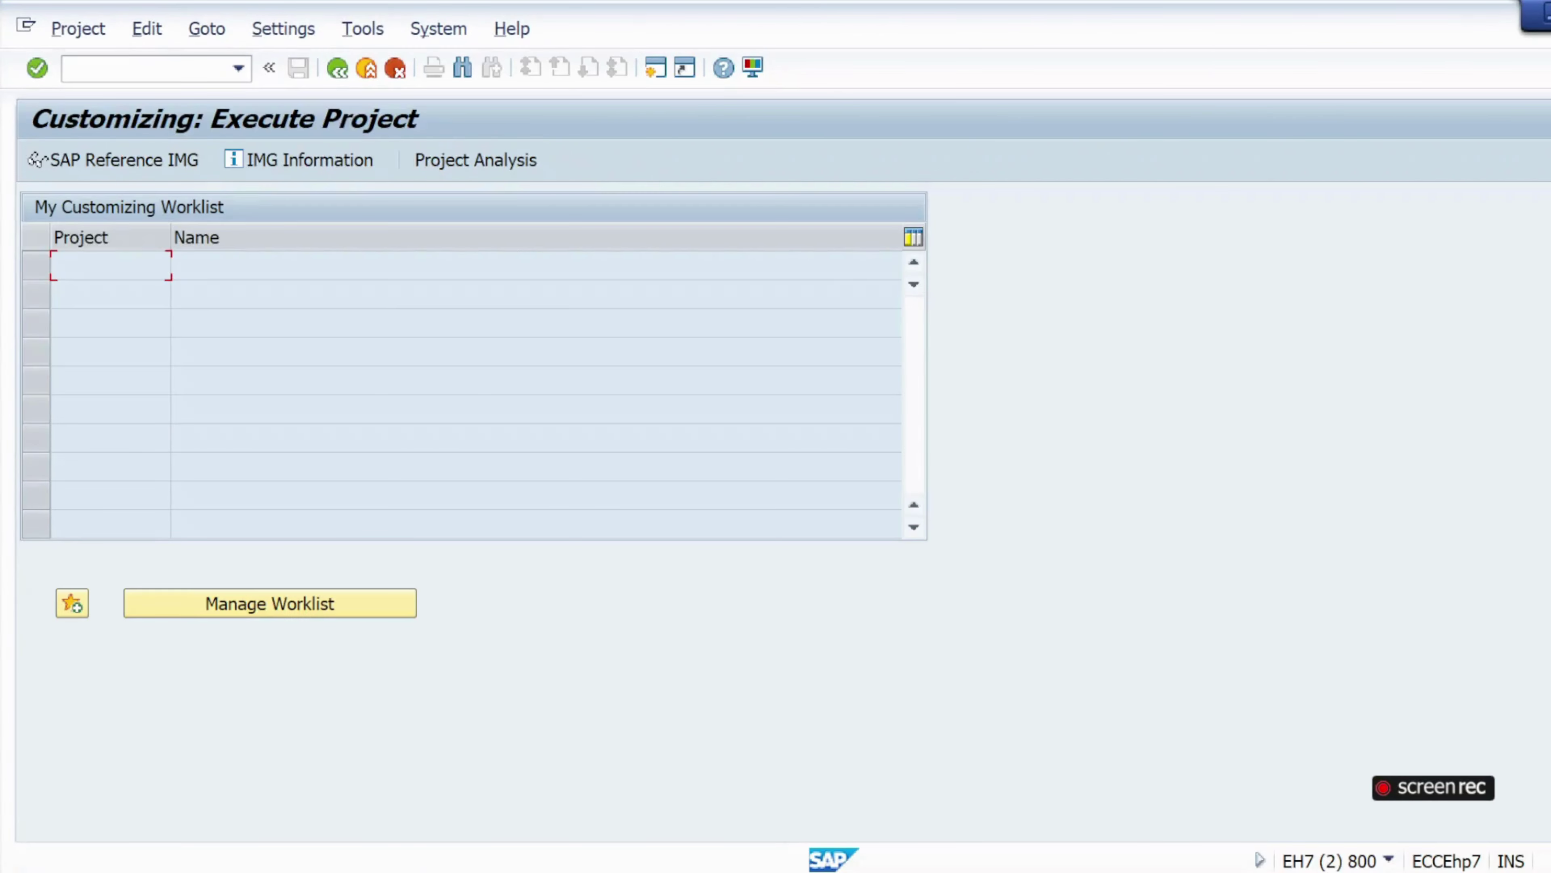
{"action": "left_click", "coordinate": [157, 163]}
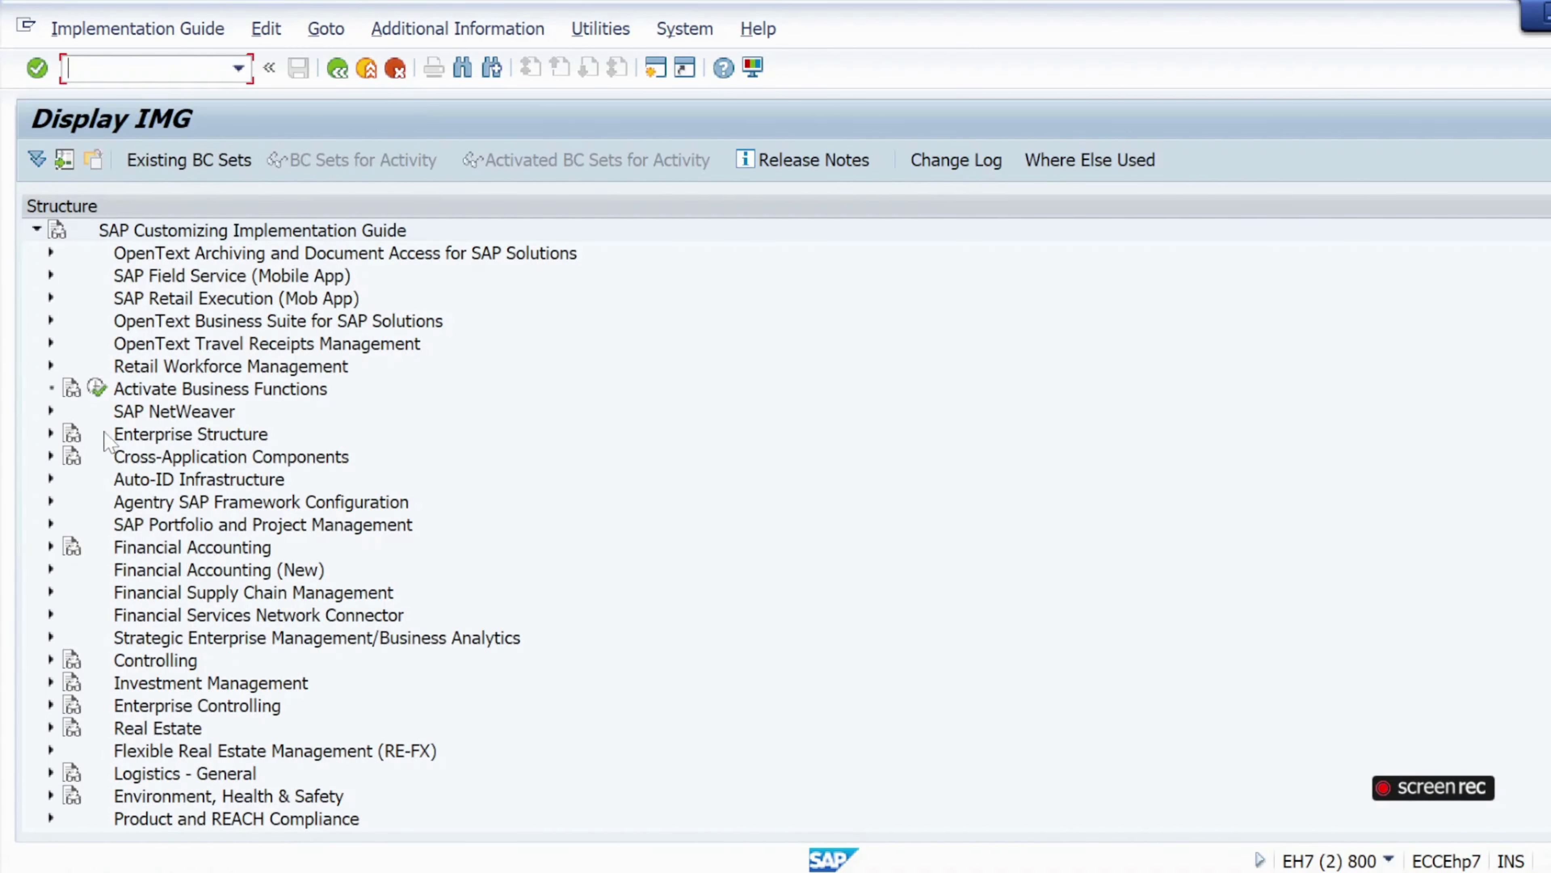
{"action": "scroll", "coordinate": [162, 615], "scroll_direction": "down", "scroll_amount": 1}
{"action": "scroll", "coordinate": [162, 615], "scroll_direction": "up", "scroll_amount": 1}
{"action": "scroll", "coordinate": [162, 615], "scroll_direction": "down", "scroll_amount": 2}
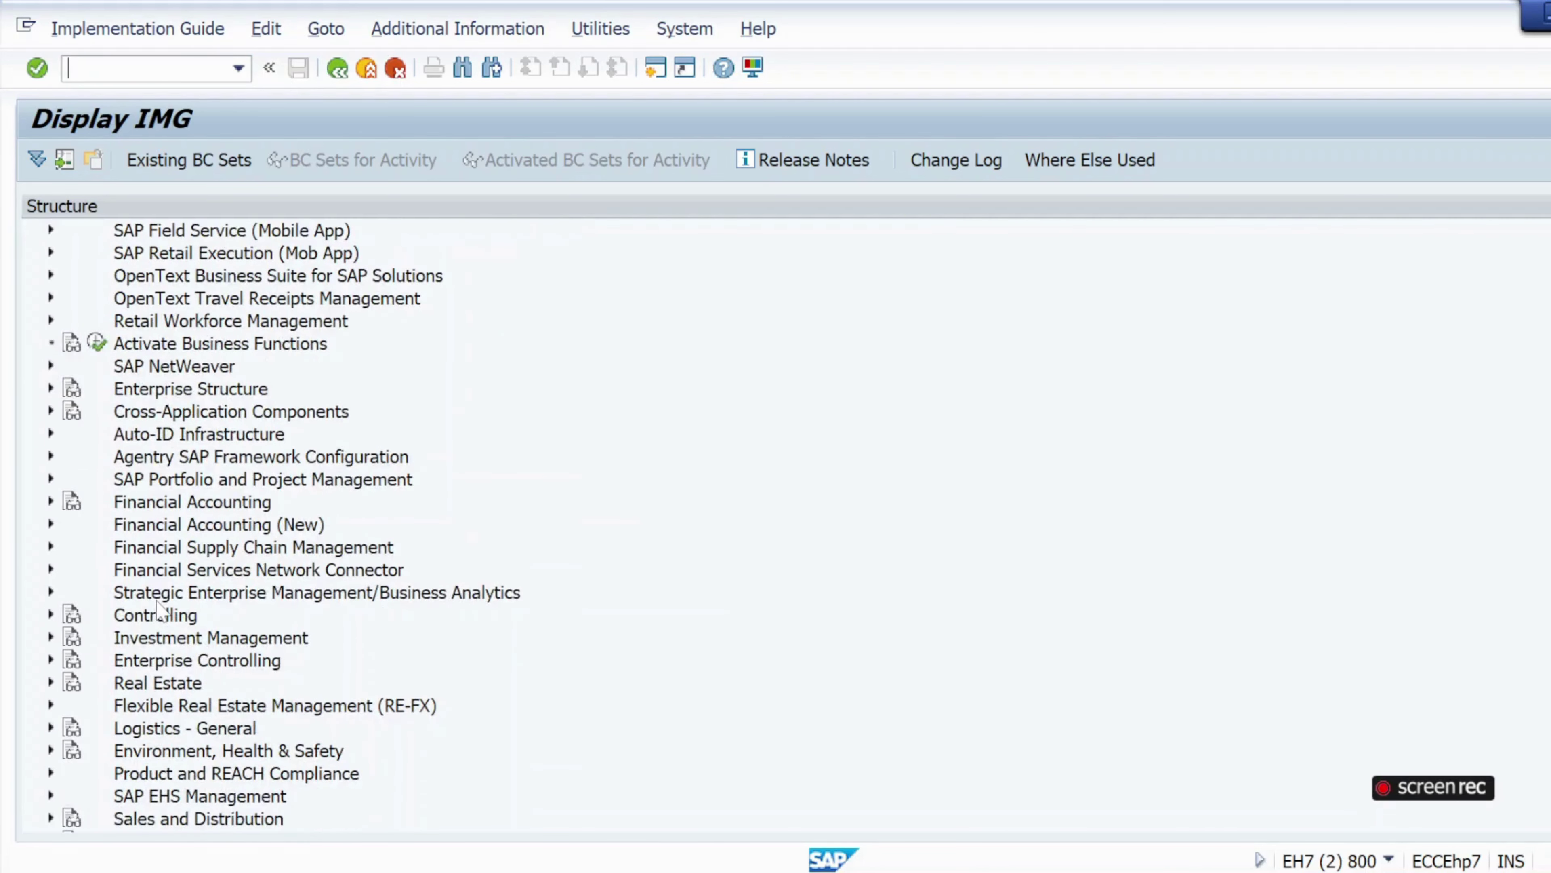
{"action": "scroll", "coordinate": [161, 611], "scroll_direction": "down", "scroll_amount": 2}
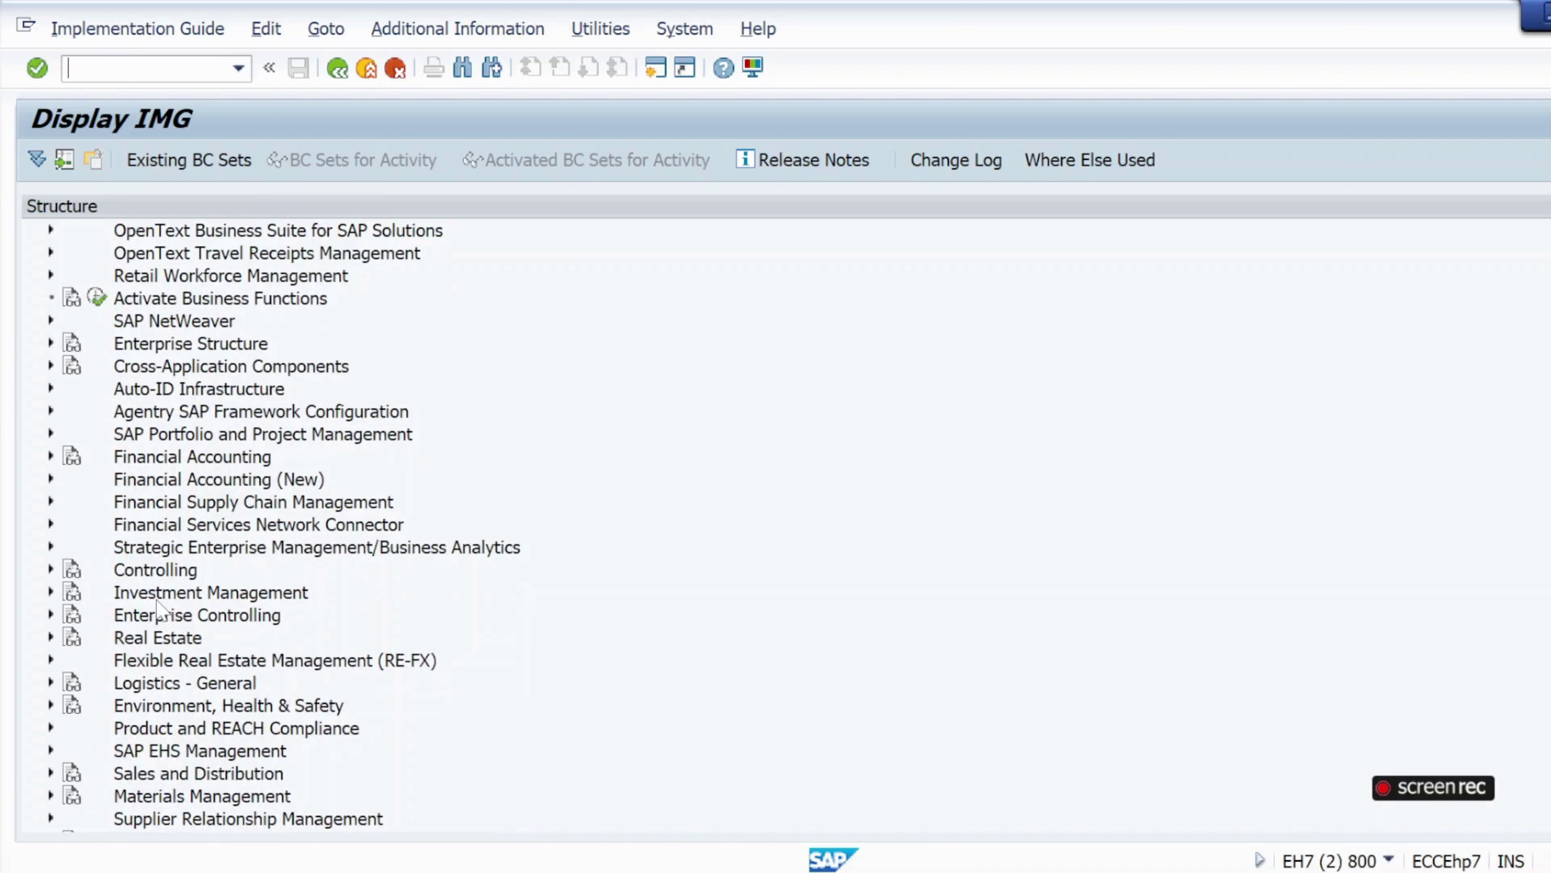
{"action": "scroll", "coordinate": [161, 611], "scroll_direction": "down", "scroll_amount": 1}
{"action": "scroll", "coordinate": [161, 621], "scroll_direction": "down", "scroll_amount": 4}
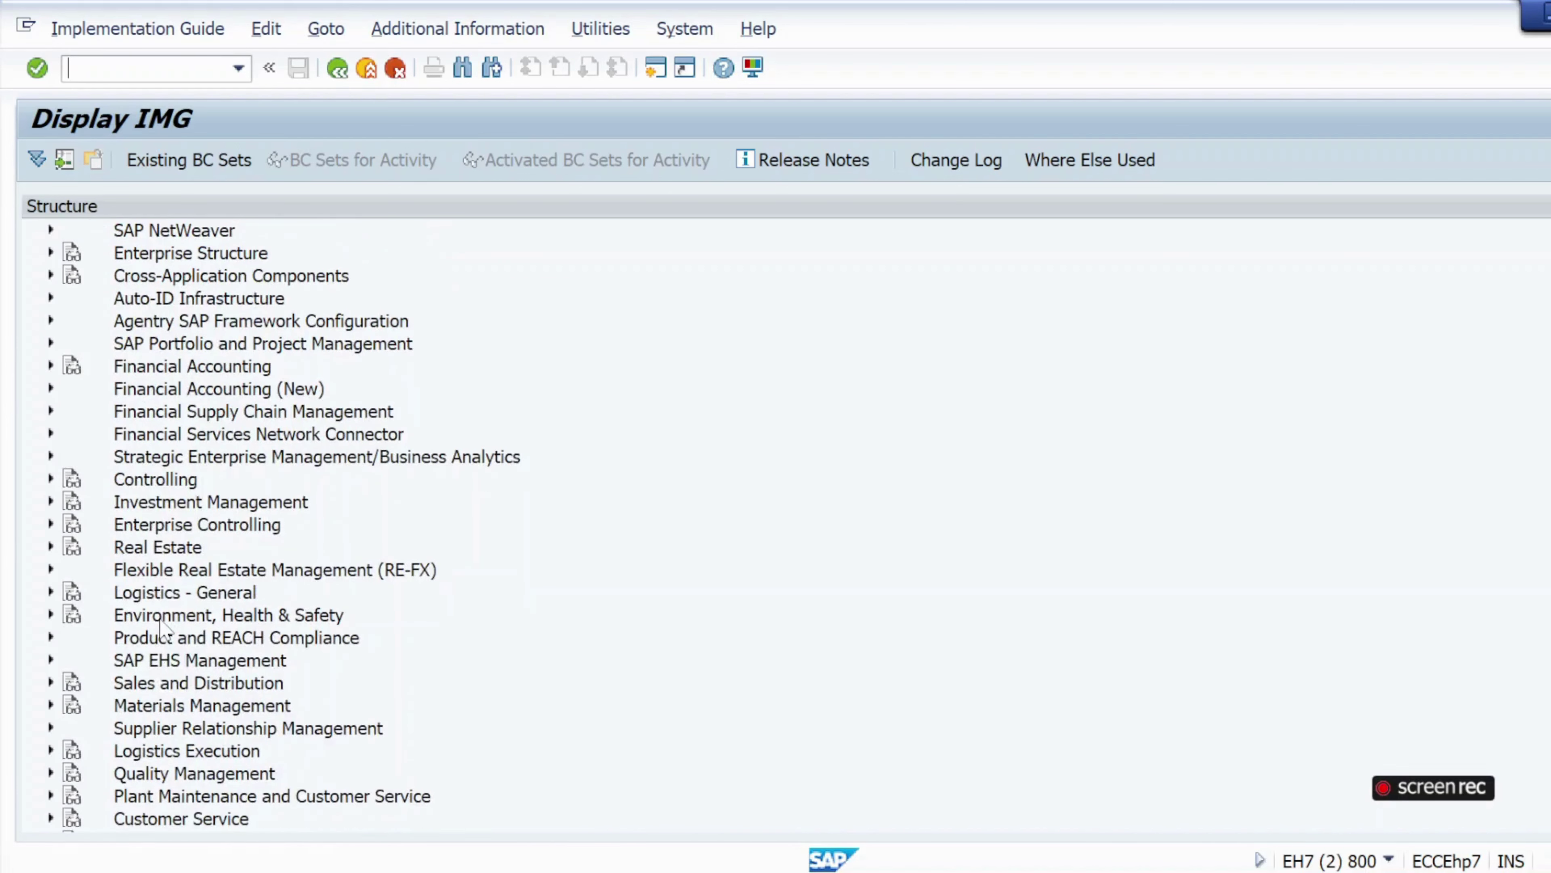
{"action": "scroll", "coordinate": [162, 622], "scroll_direction": "down", "scroll_amount": 2}
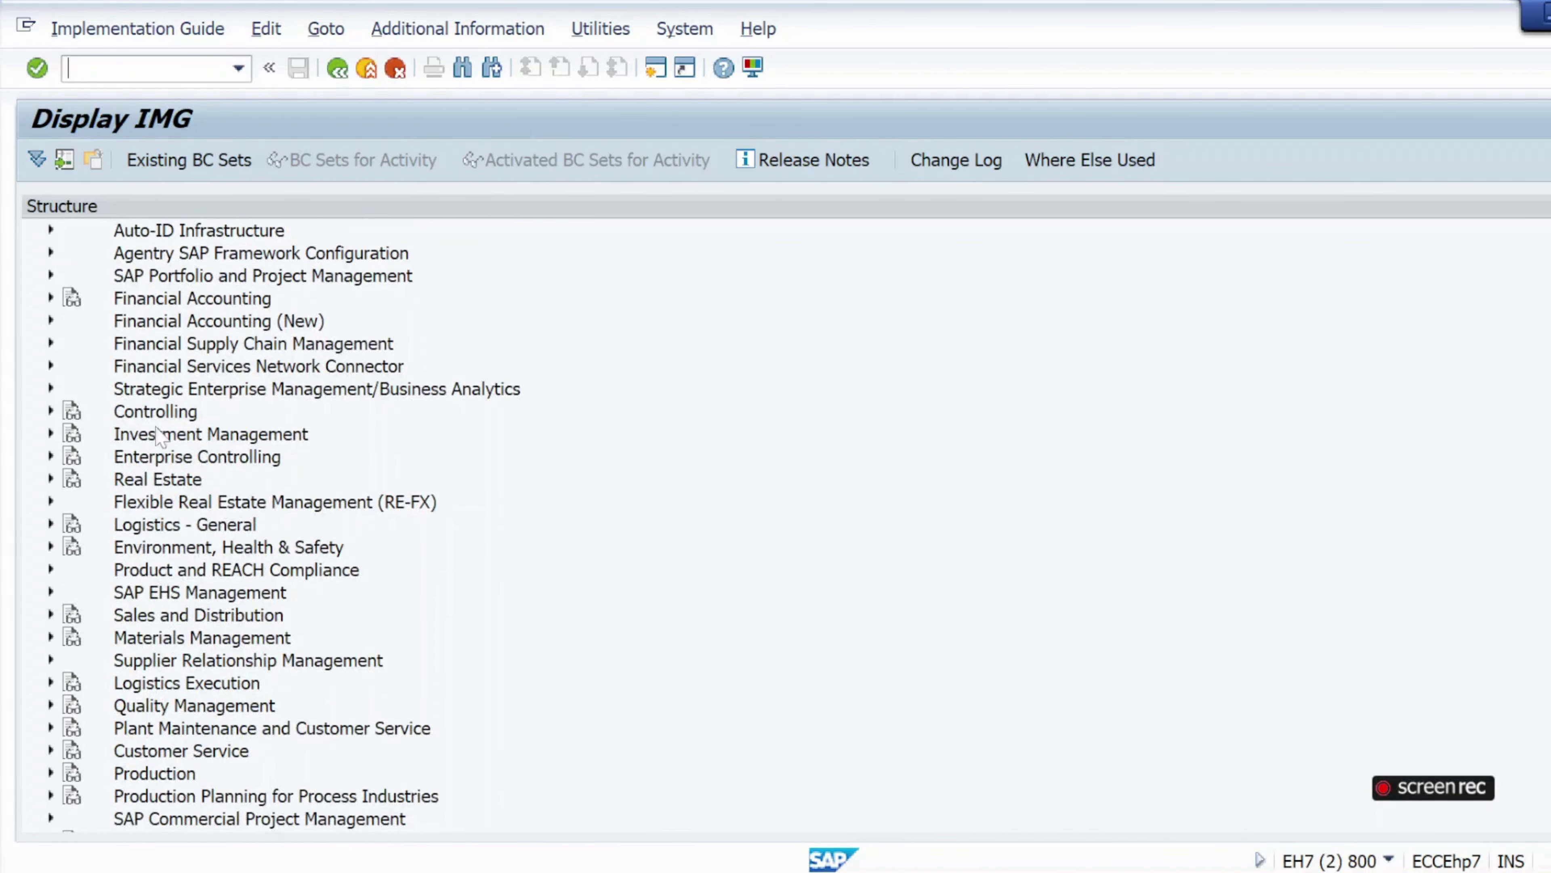
Under Financial Accounting Global Settings > Tax on Sales/Purchases > Basic Settings, run Assign Country to Calculation Procedure.
{"action": "left_click", "coordinate": [51, 298]}
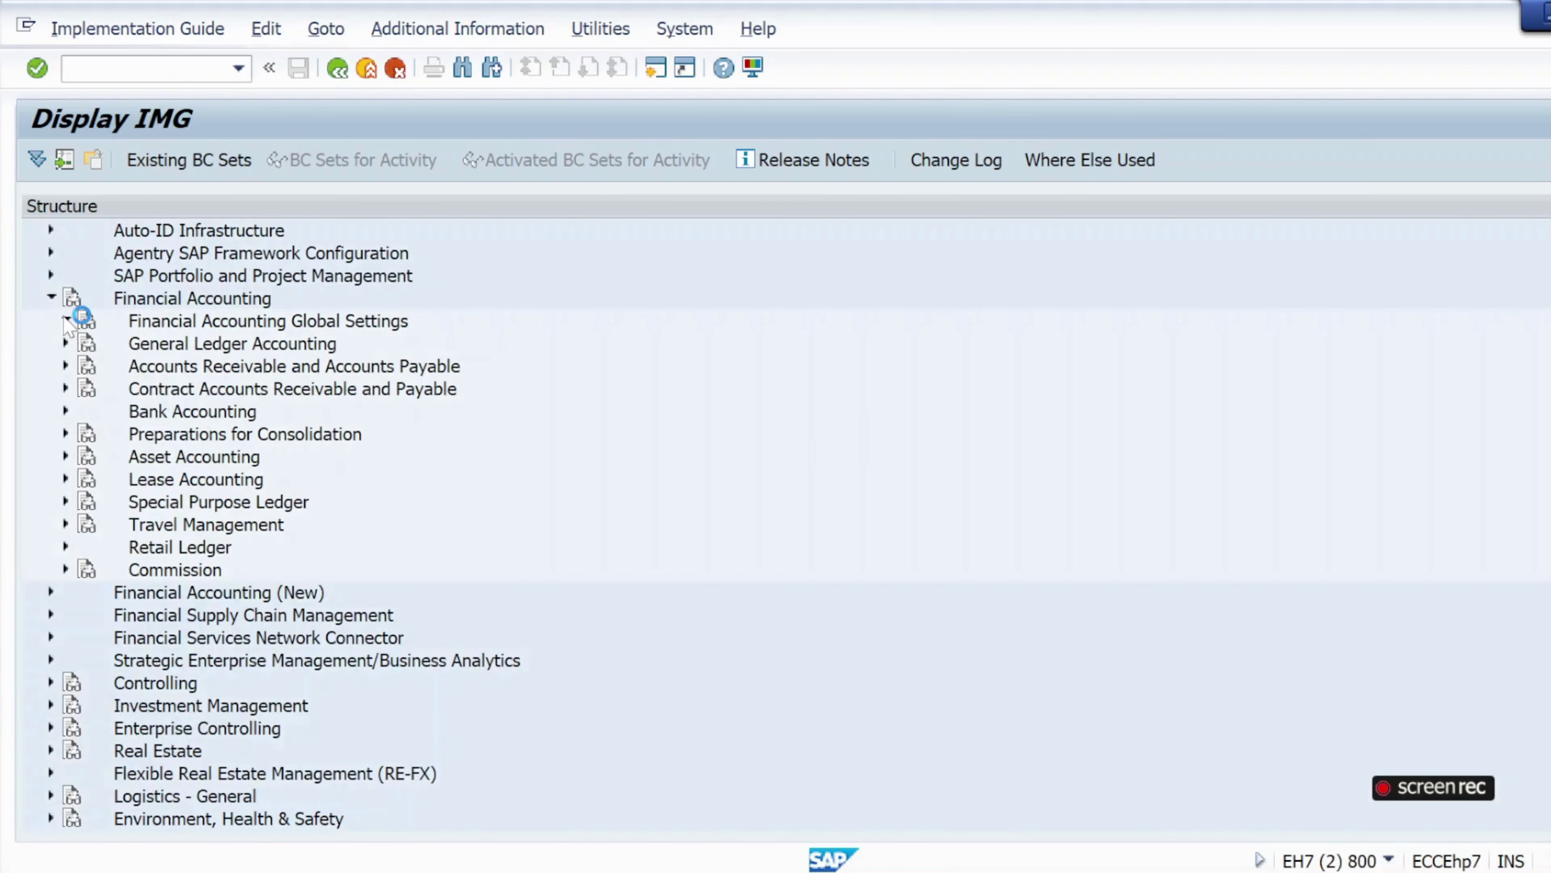
{"action": "left_click", "coordinate": [65, 319]}
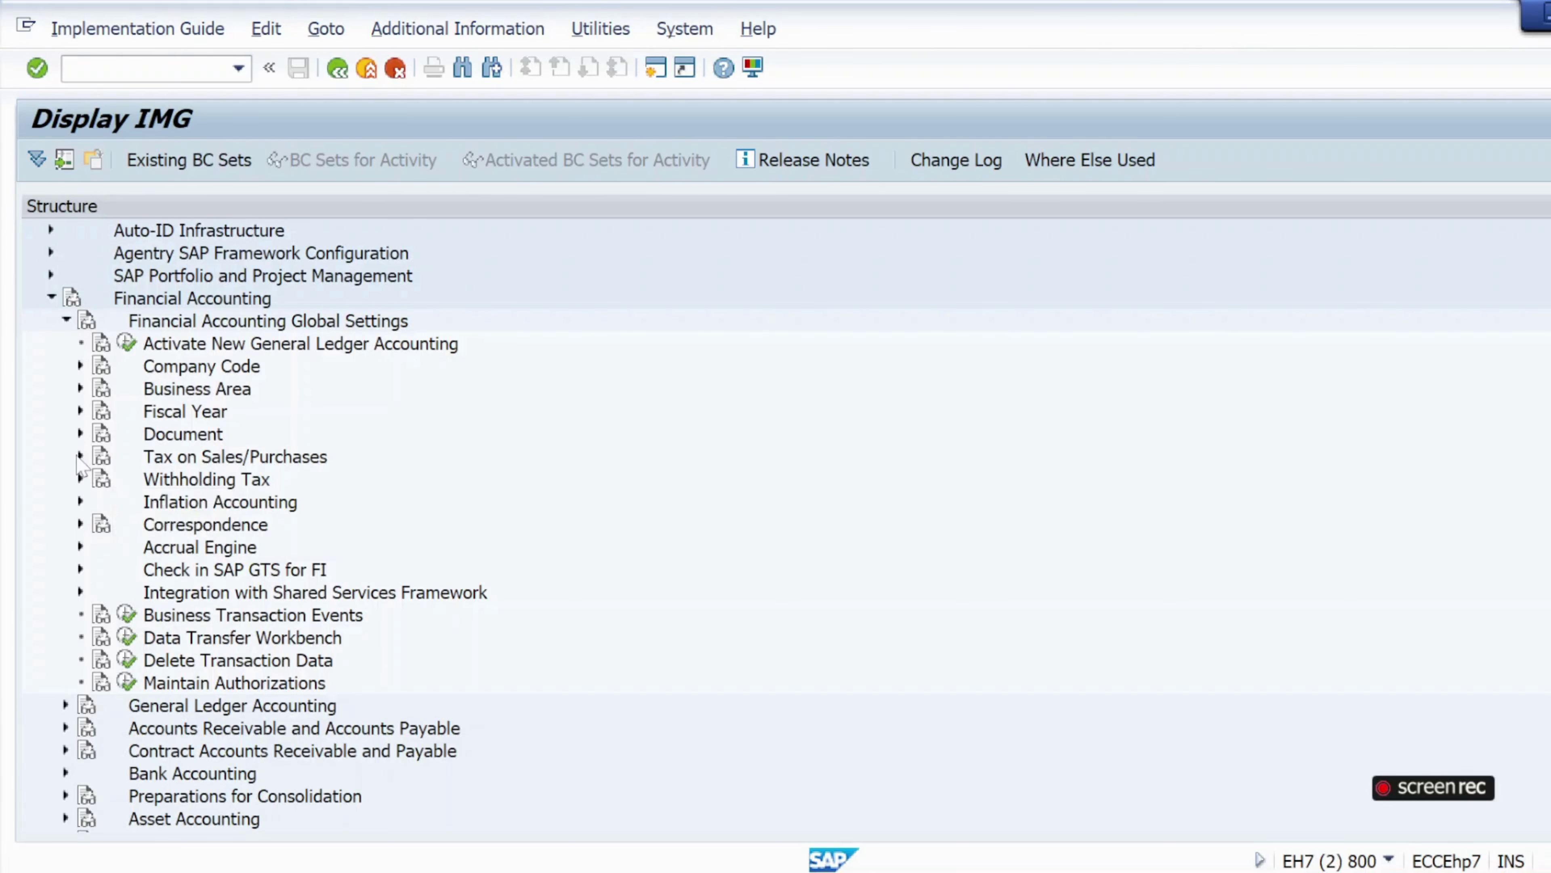
{"action": "left_click", "coordinate": [80, 456]}
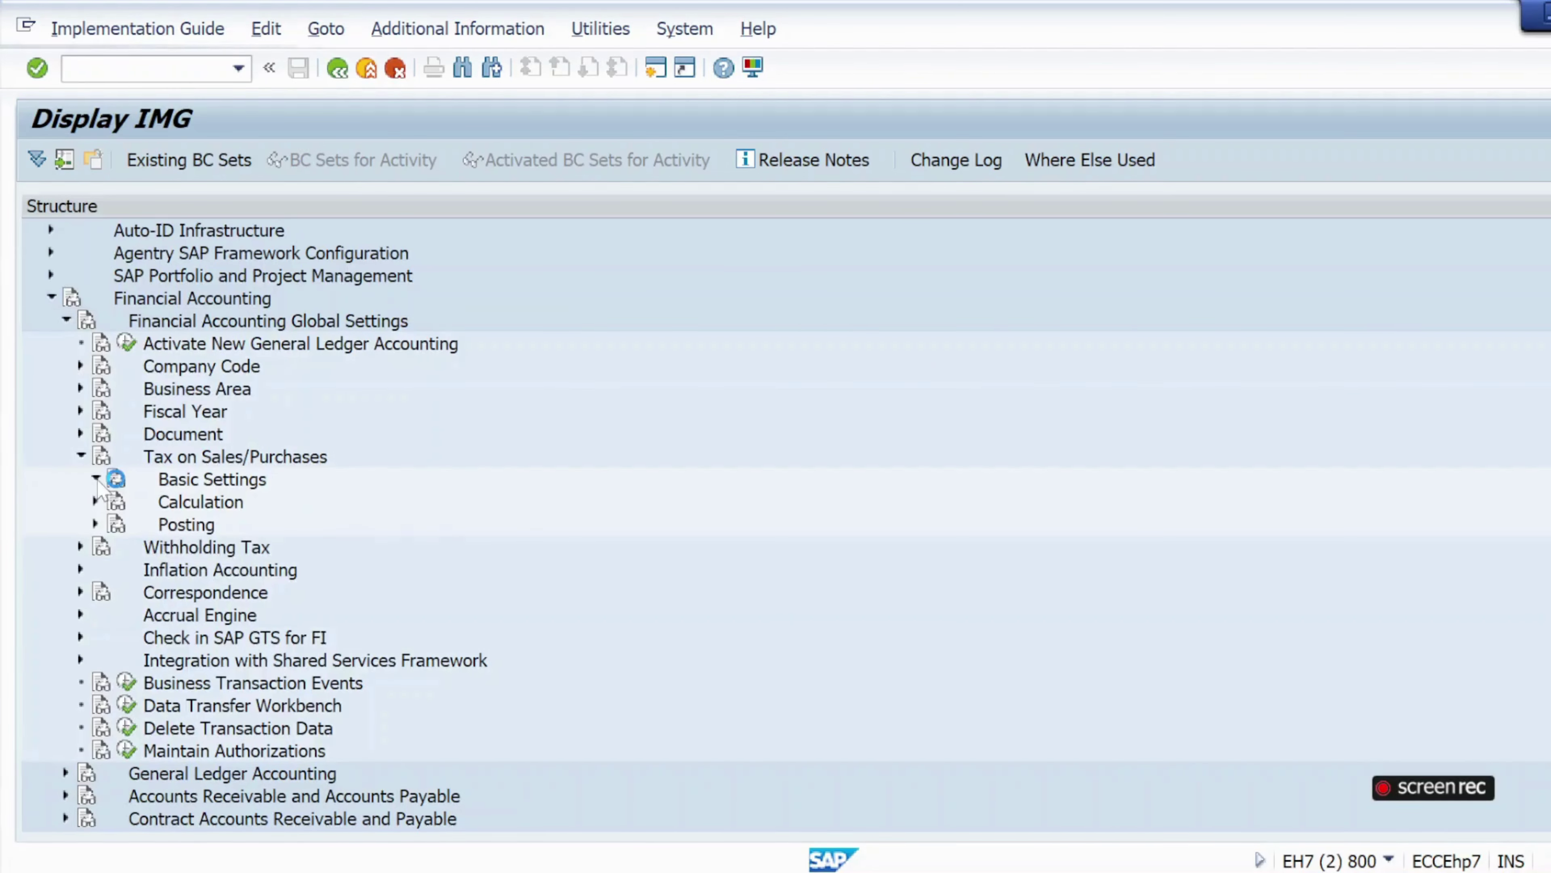
{"action": "left_click", "coordinate": [96, 479]}
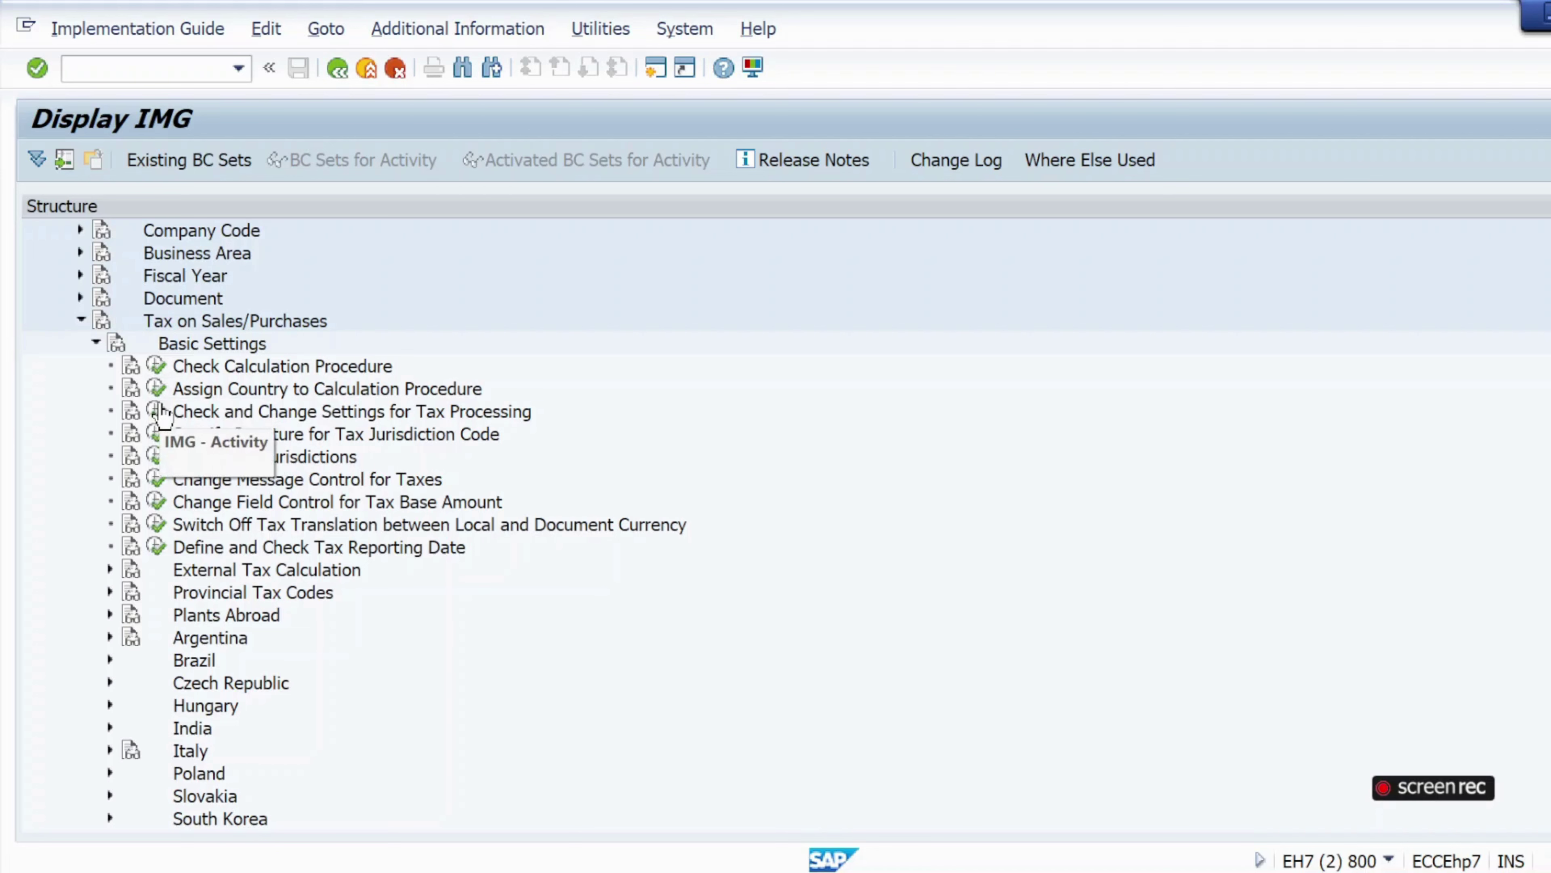
{"action": "left_click", "coordinate": [158, 388]}
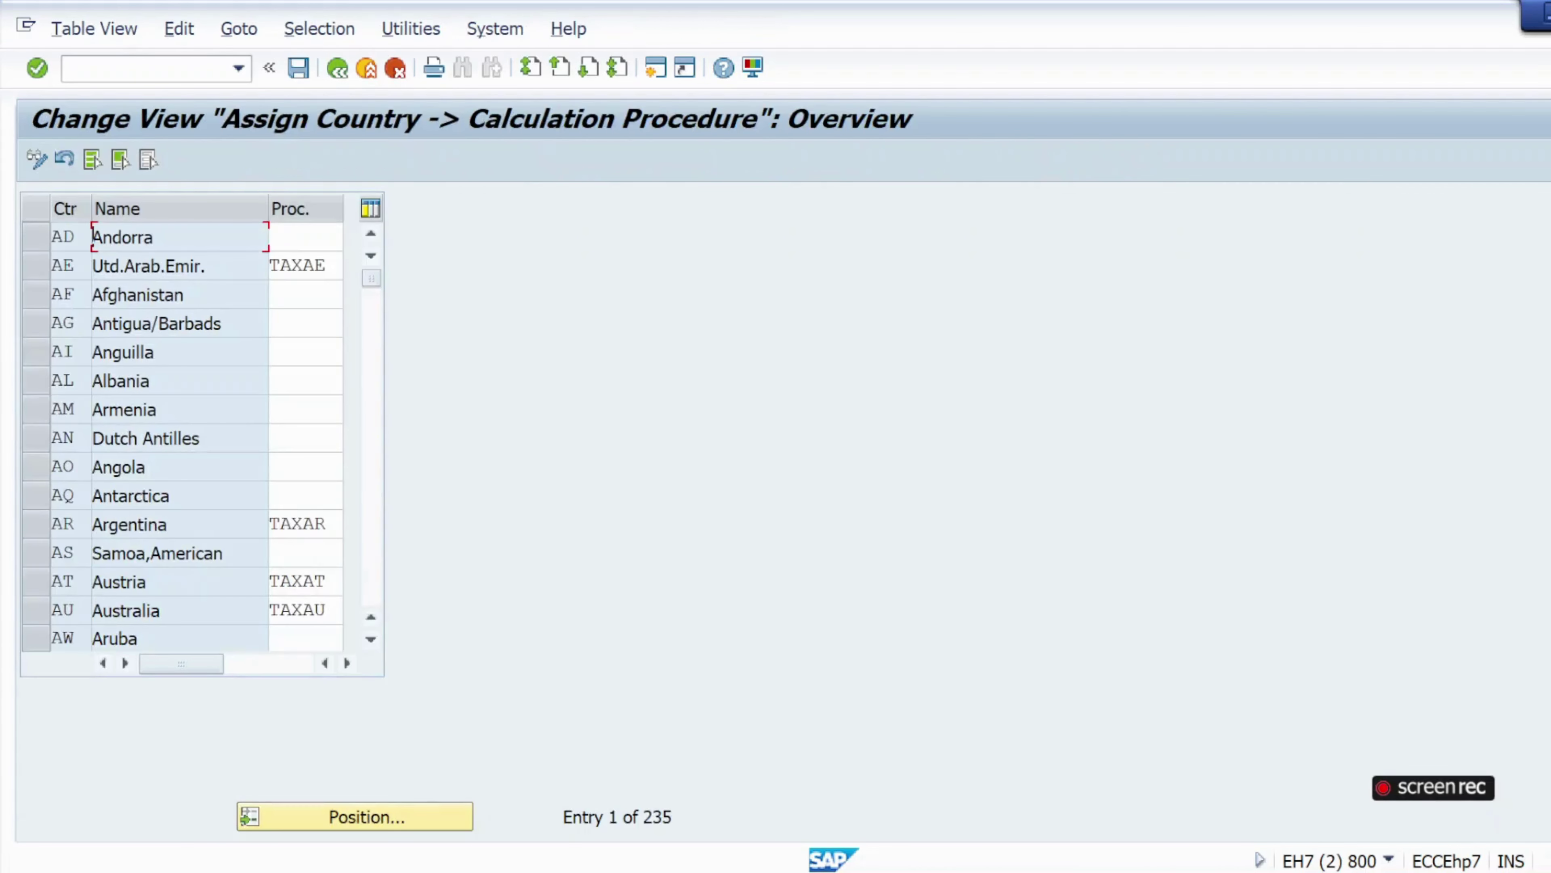
Position the country table on India (IN).
{"action": "left_click", "coordinate": [330, 816]}
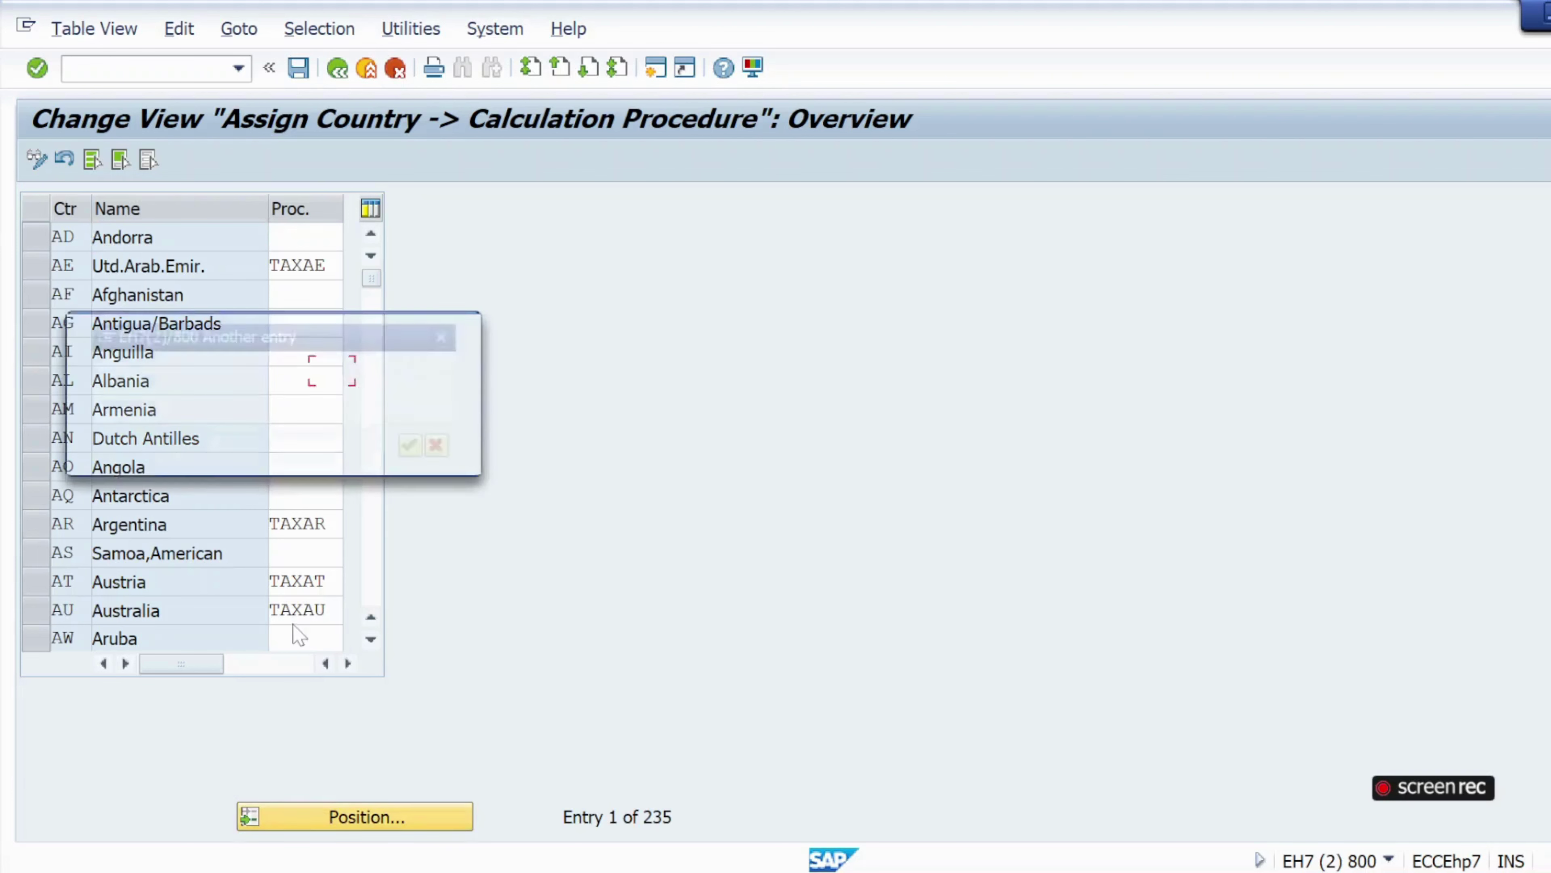
{"action": "type", "text": "in"}
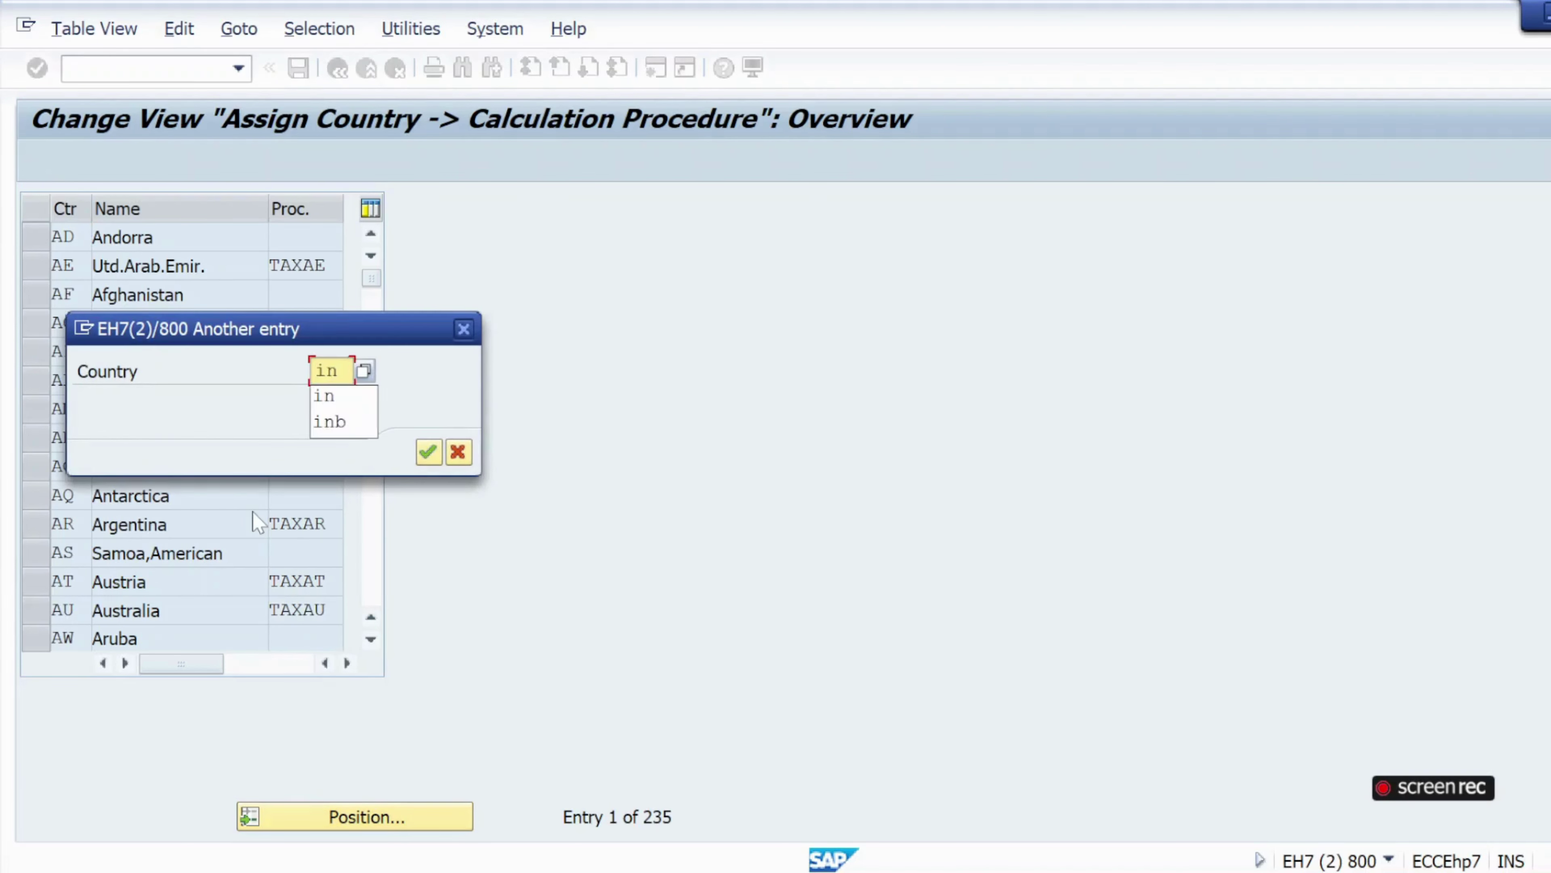
{"action": "left_click", "coordinate": [324, 405]}
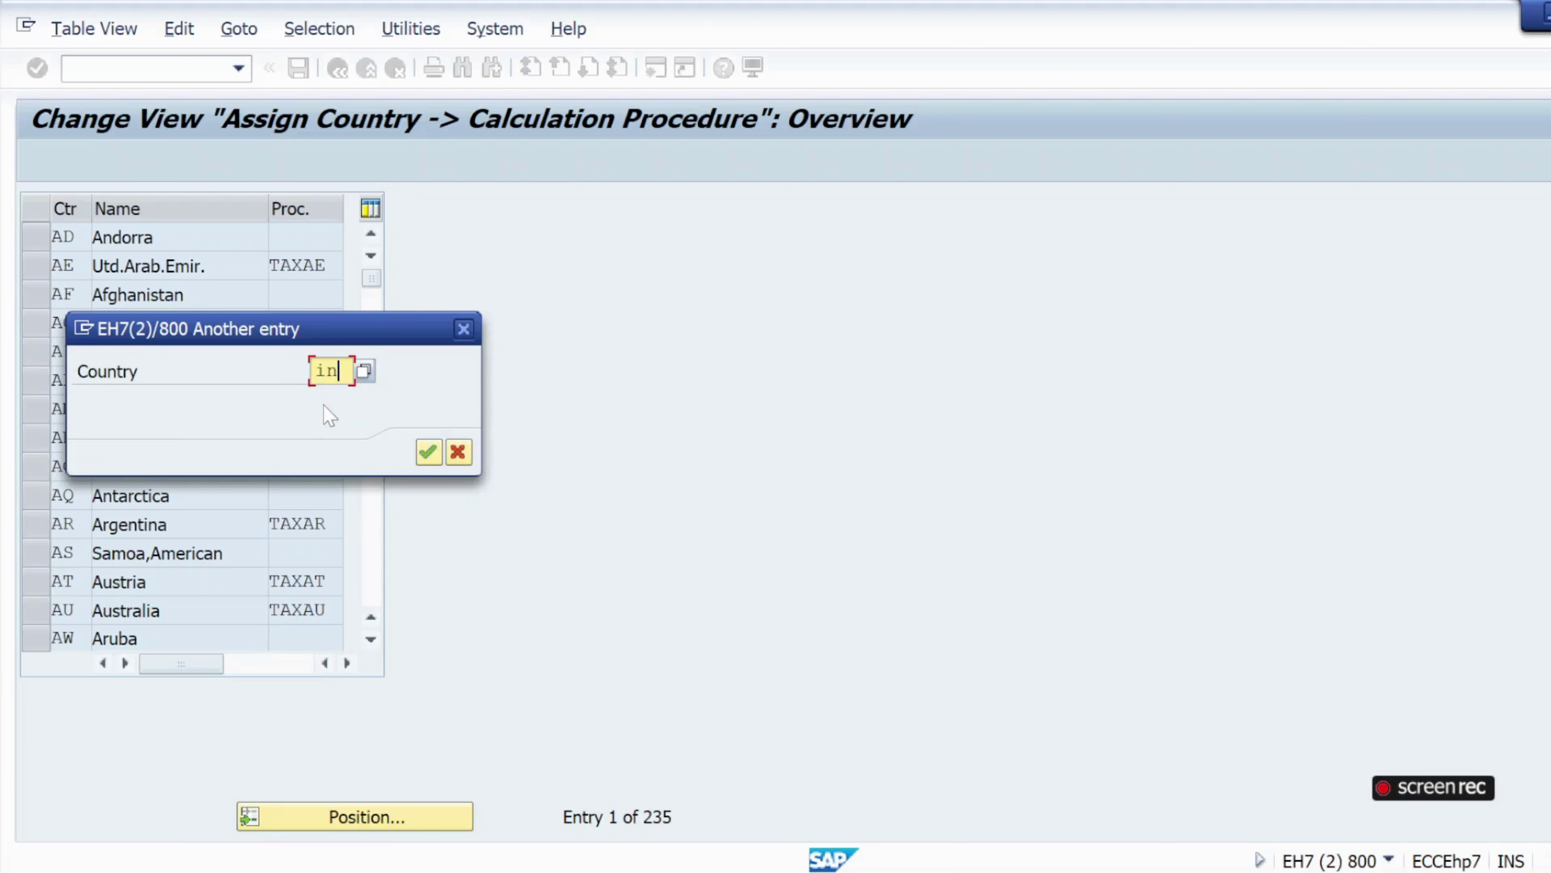
{"action": "left_click", "coordinate": [428, 451]}
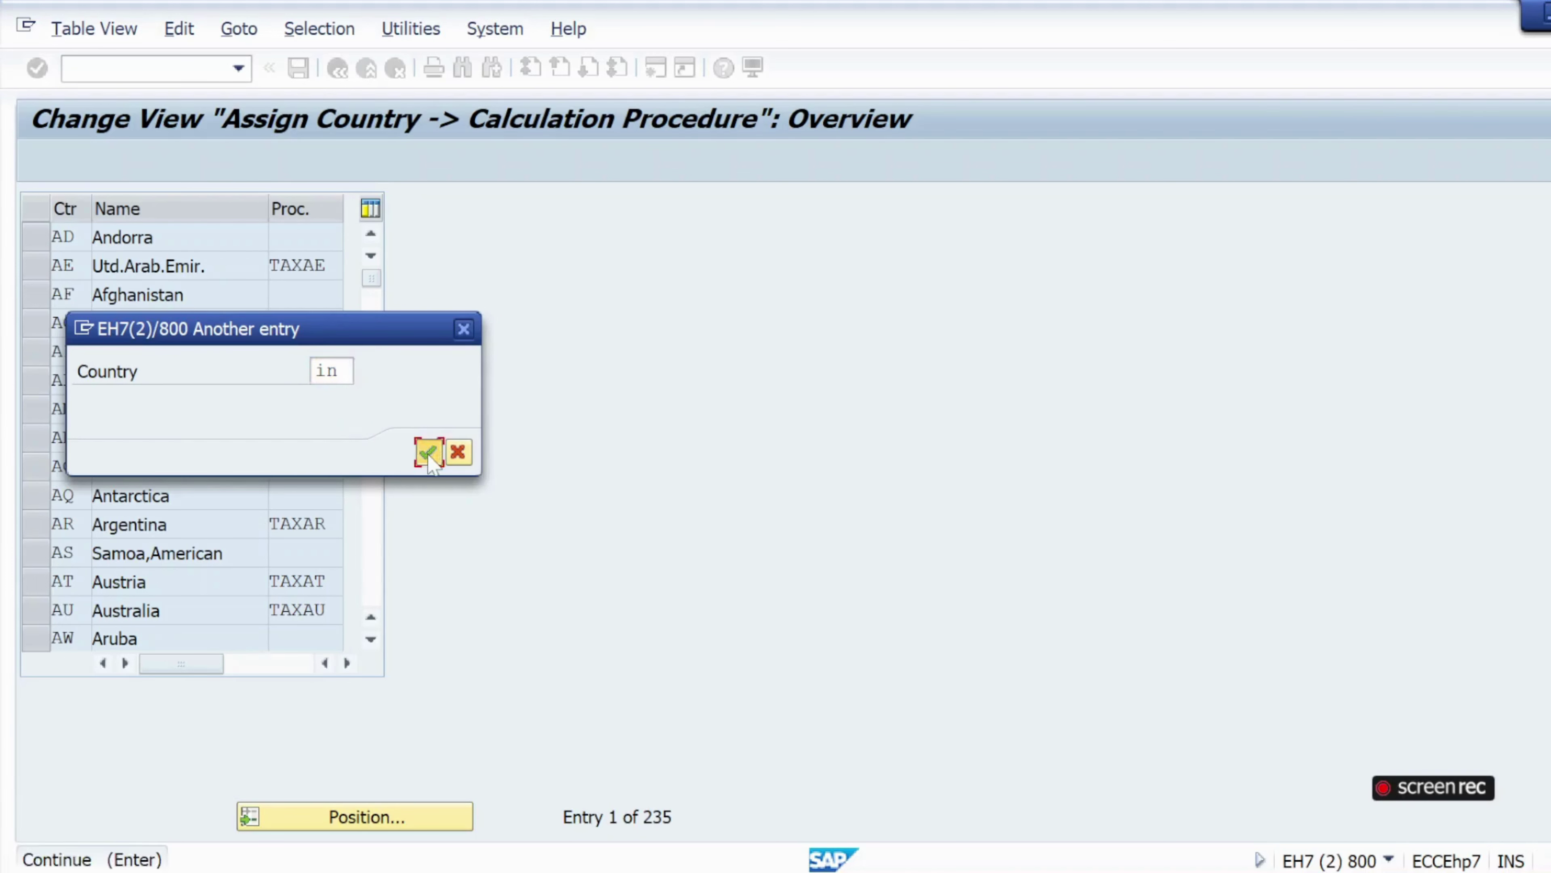
Assign calculation procedure ABCIN to India and save it to the customizing request.
{"action": "left_click", "coordinate": [318, 237]}
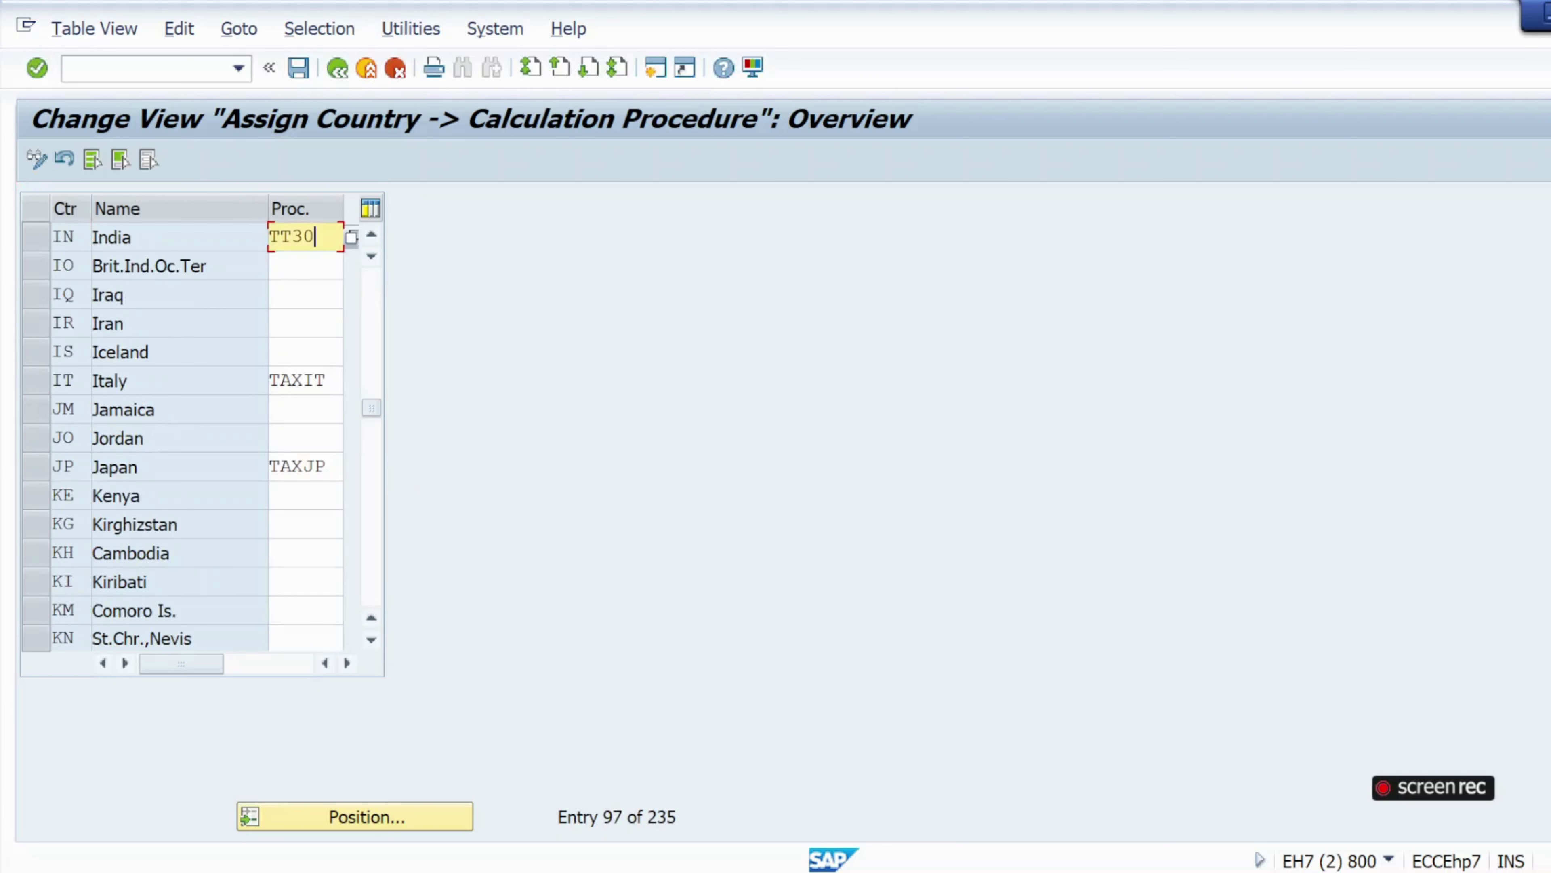
{"action": "key", "text": "BackSpace"}
{"action": "key", "text": "BackSpace"}
{"action": "key", "text": "BackSpace"}
{"action": "key", "text": "Down"}
{"action": "key", "text": "Return"}
{"action": "left_click", "coordinate": [29, 72]}
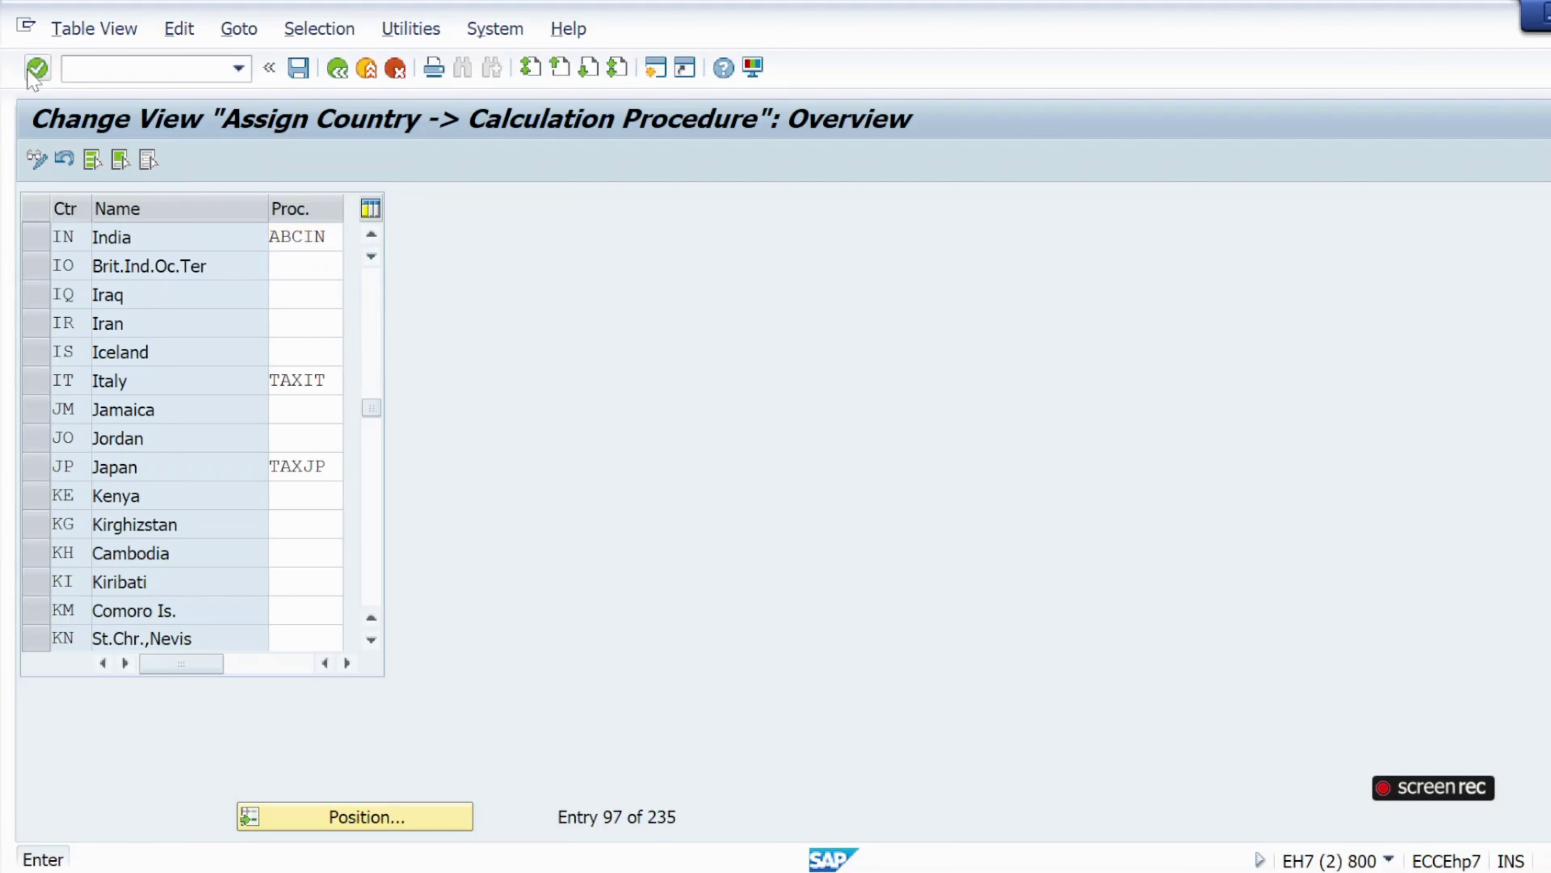
{"action": "left_click", "coordinate": [298, 67]}
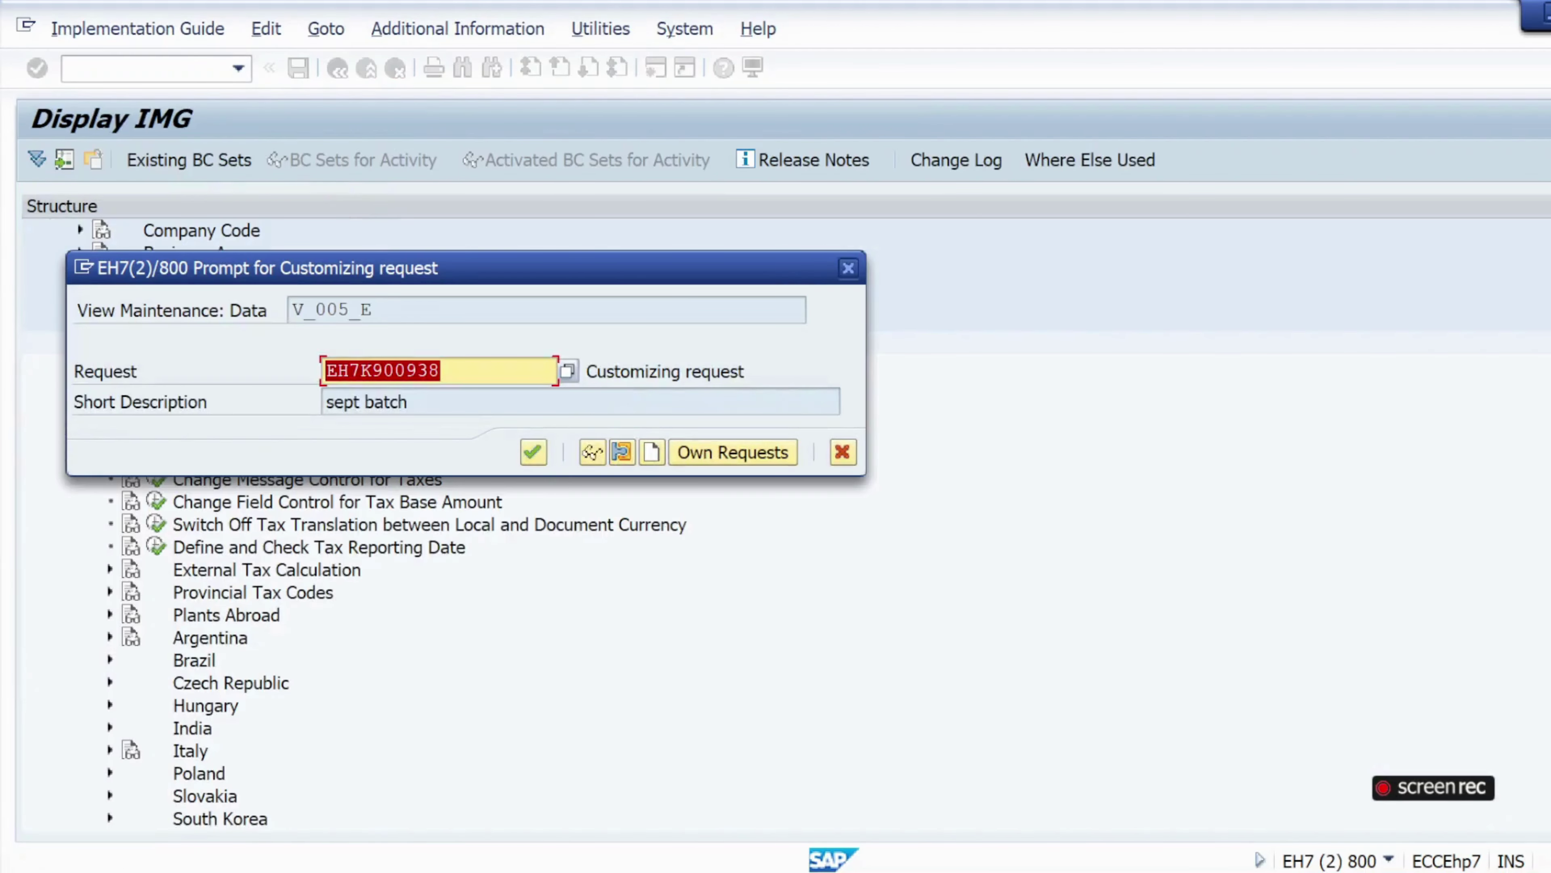
{"action": "left_click", "coordinate": [534, 451]}
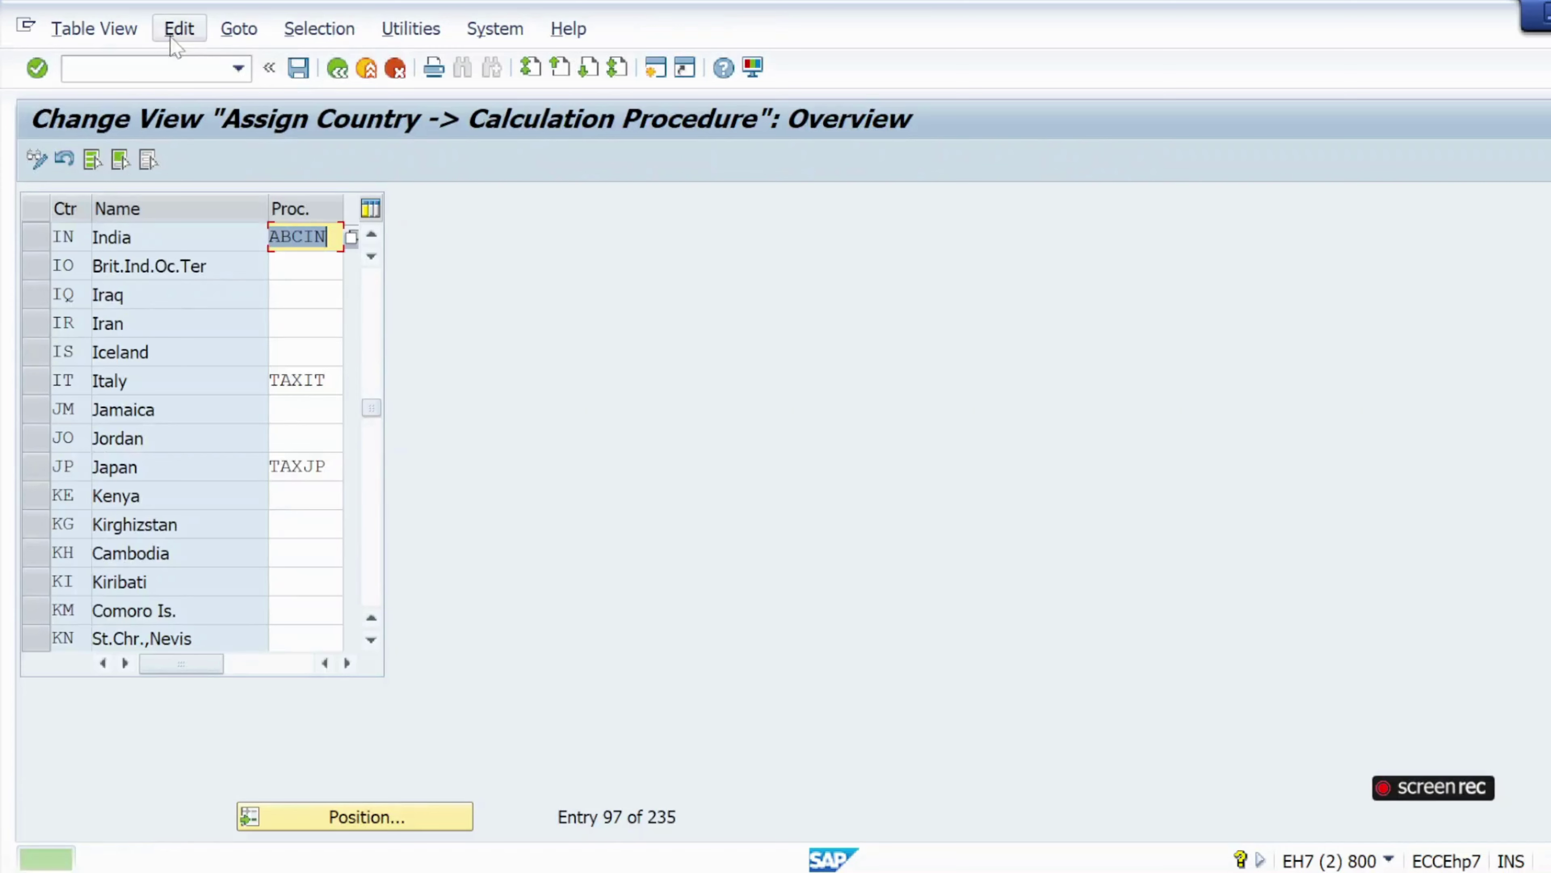
Give item 10 tax code M7 and check the order; it is rejected for procedure TT30.
{"action": "key", "text": "alt+Tab"}
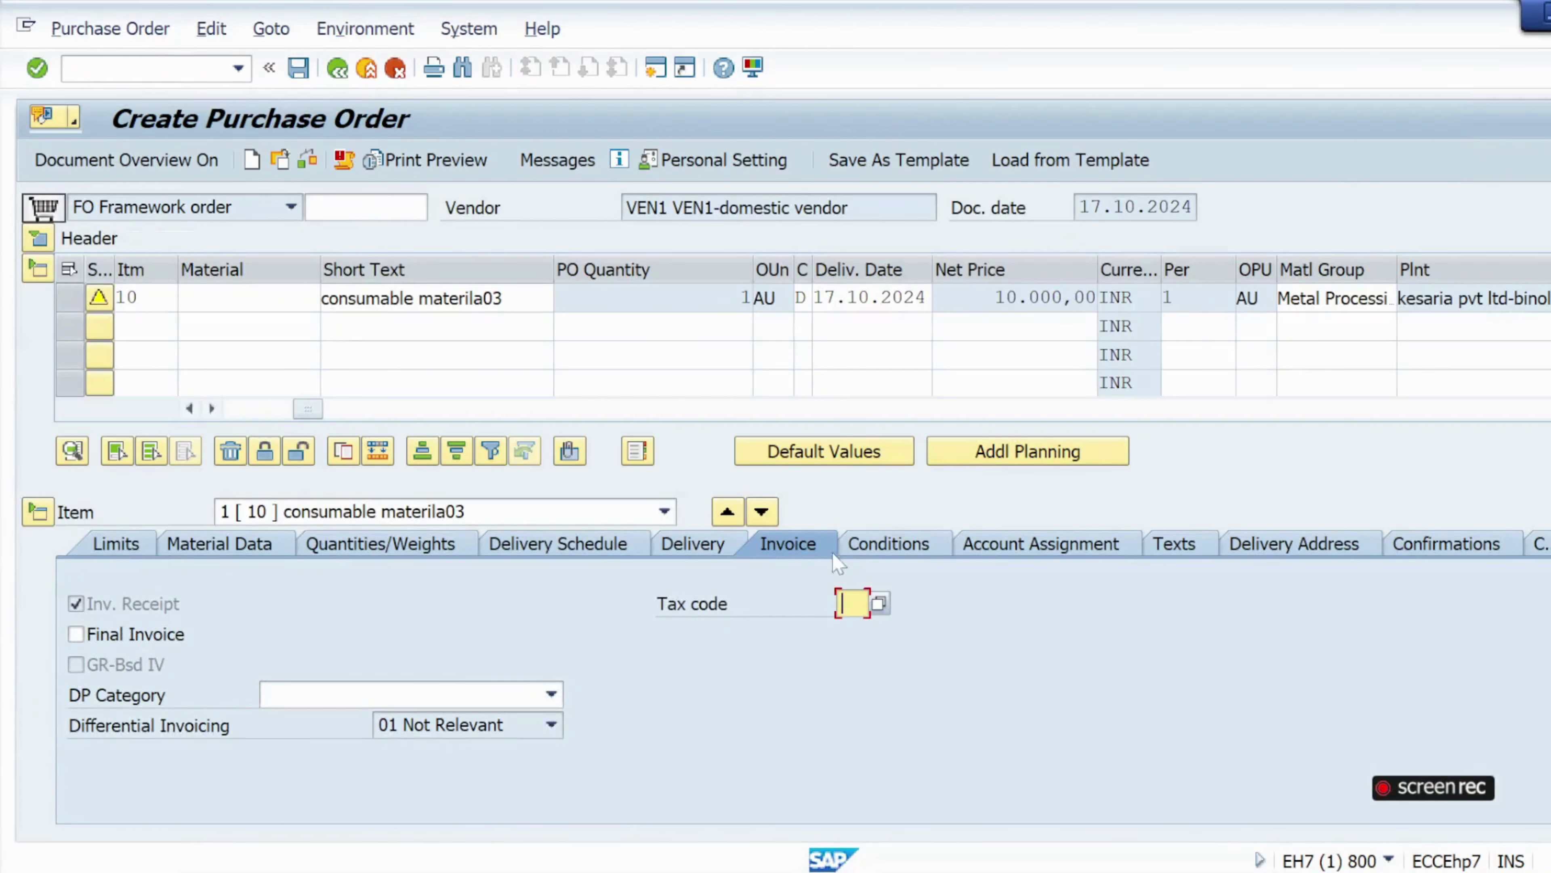
{"action": "left_click", "coordinate": [877, 607]}
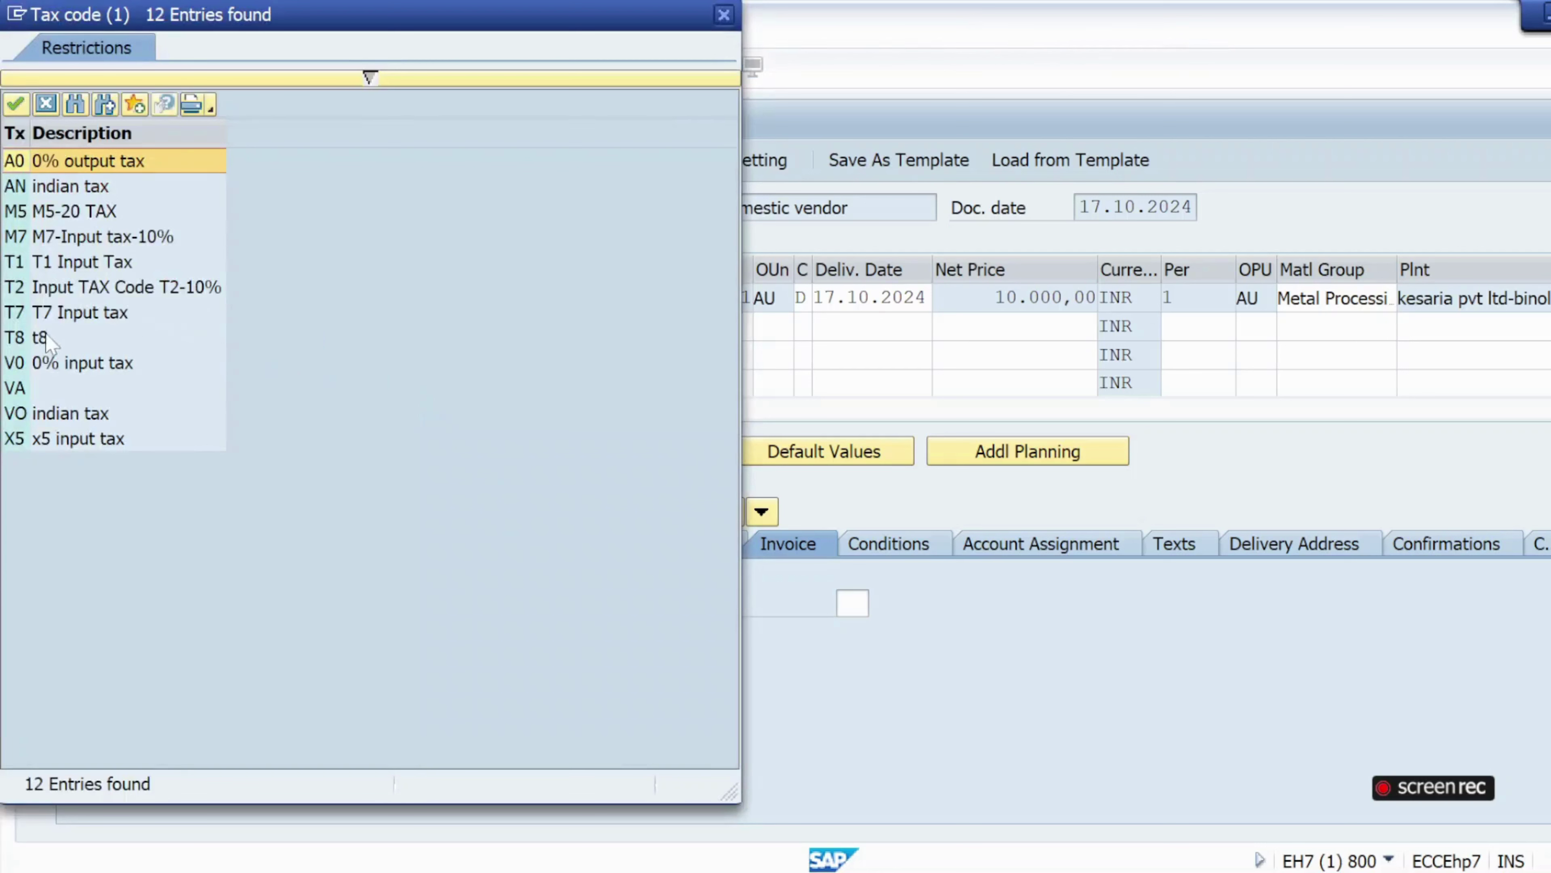
{"action": "double_click", "coordinate": [71, 239]}
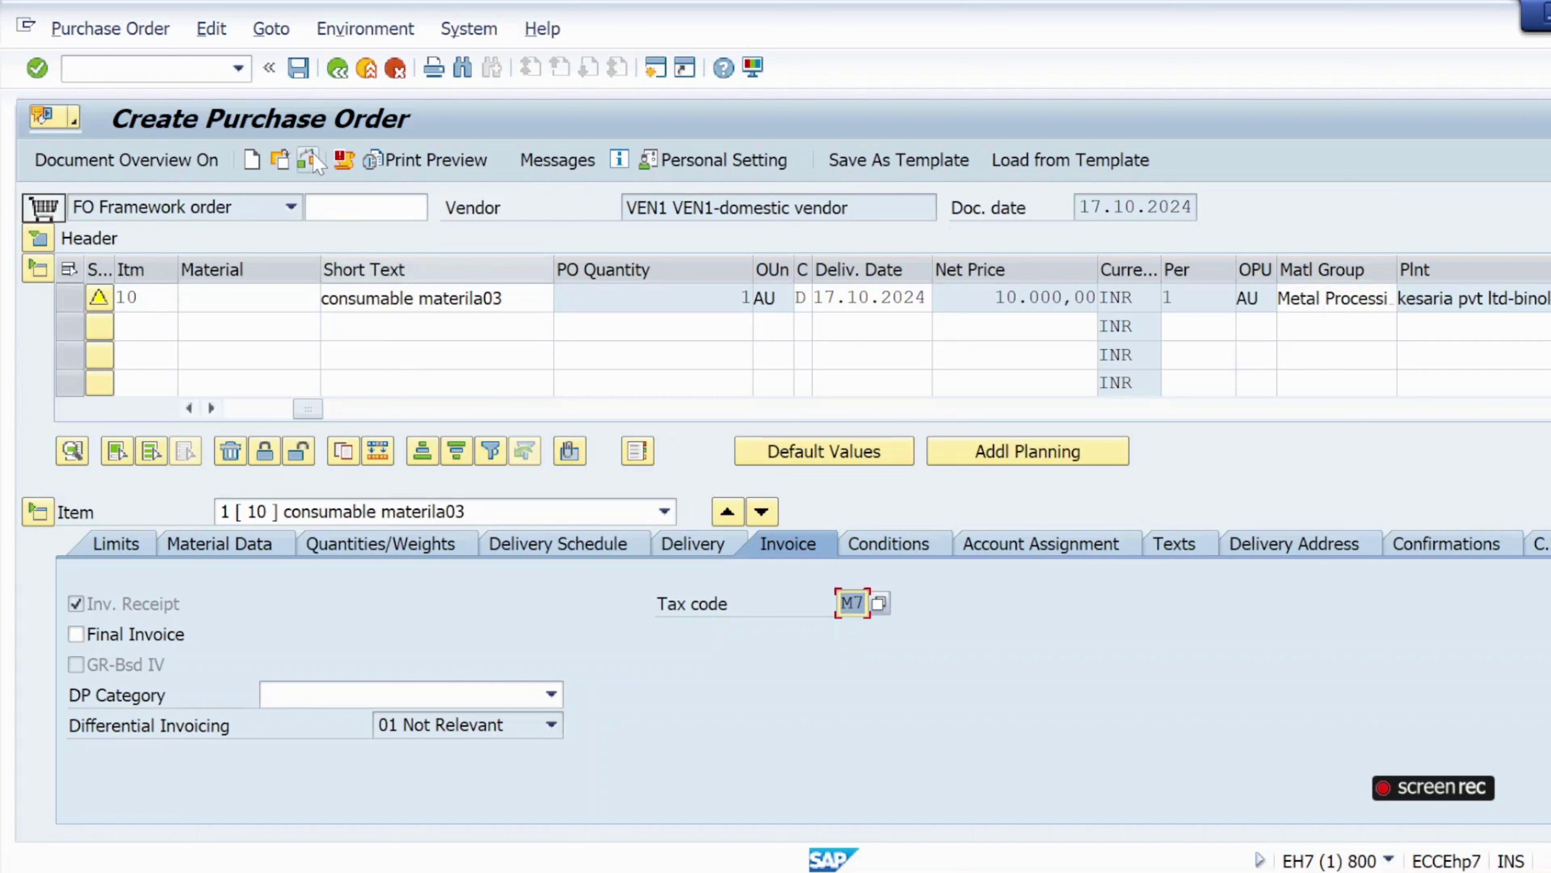
{"action": "left_click", "coordinate": [308, 160]}
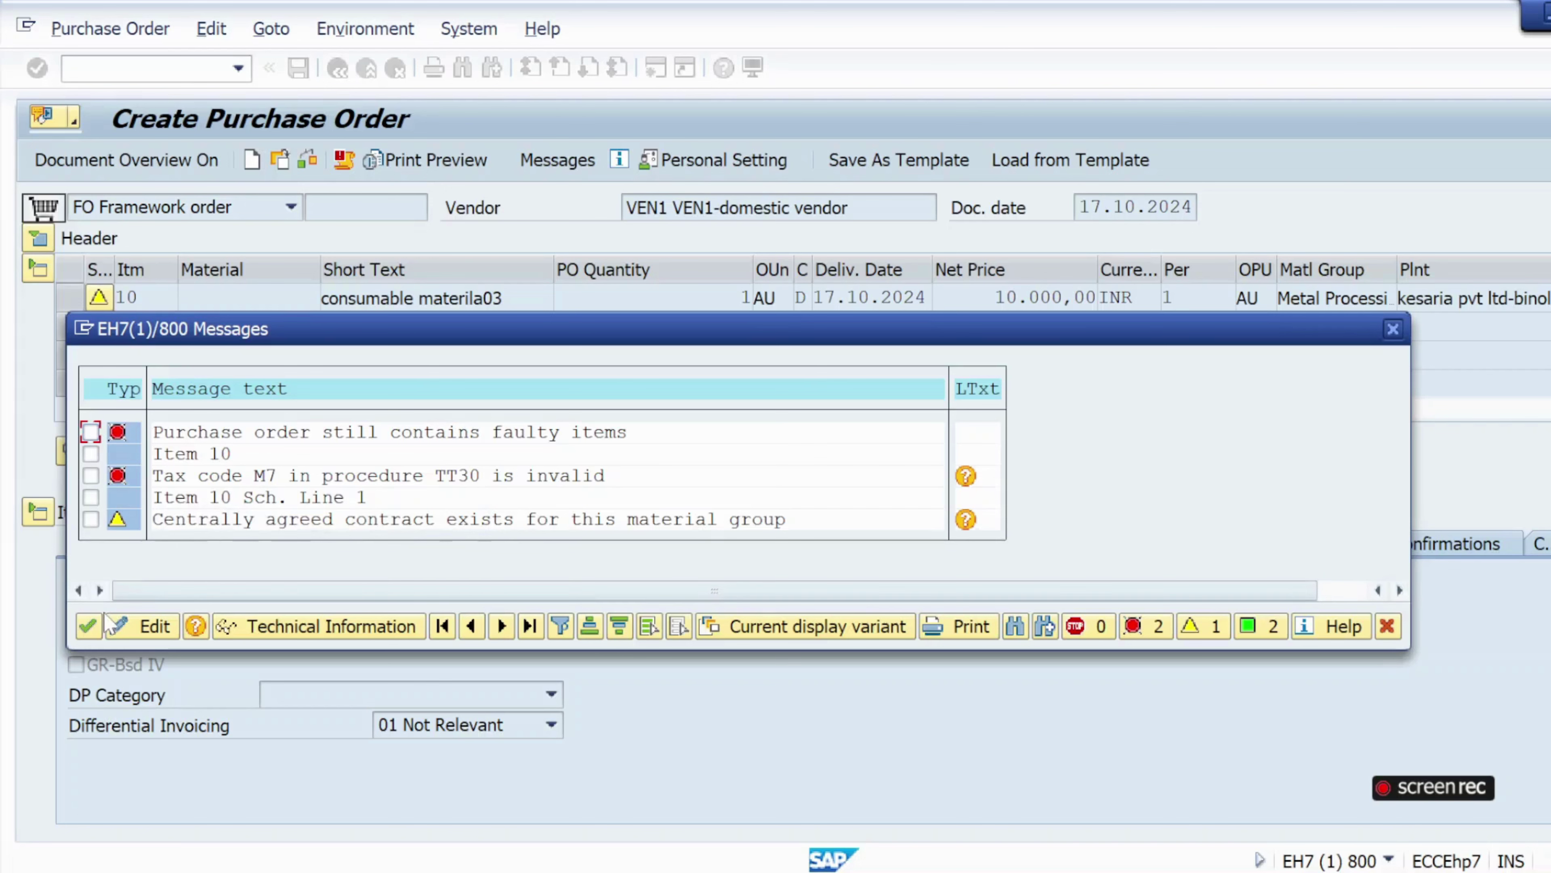
{"action": "left_click", "coordinate": [89, 626]}
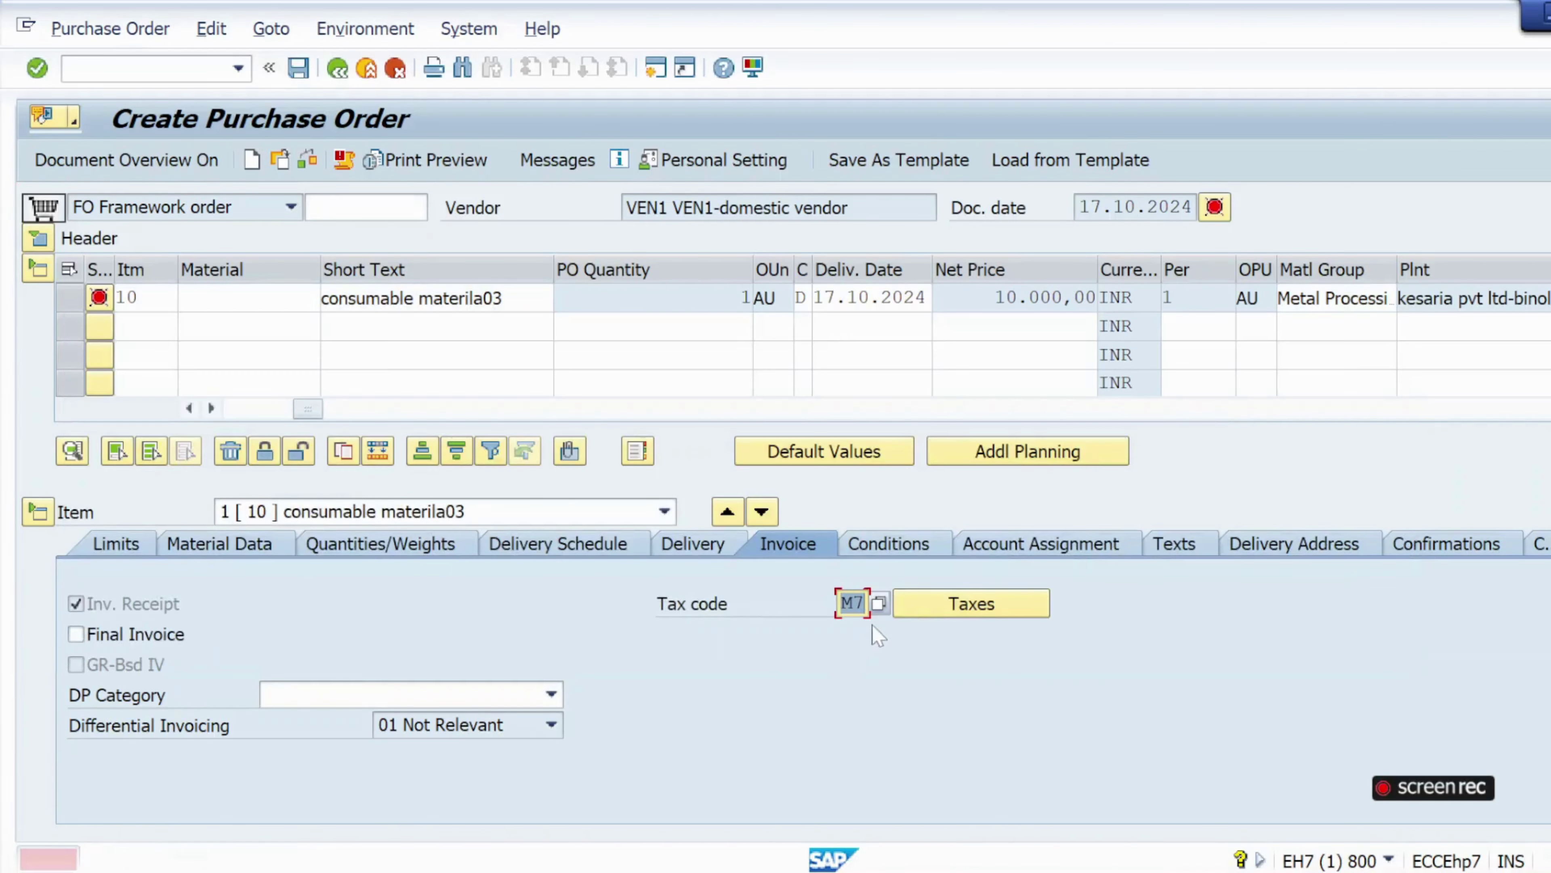
Change item 10's tax code to M5 and check the order again.
{"action": "left_click", "coordinate": [878, 603]}
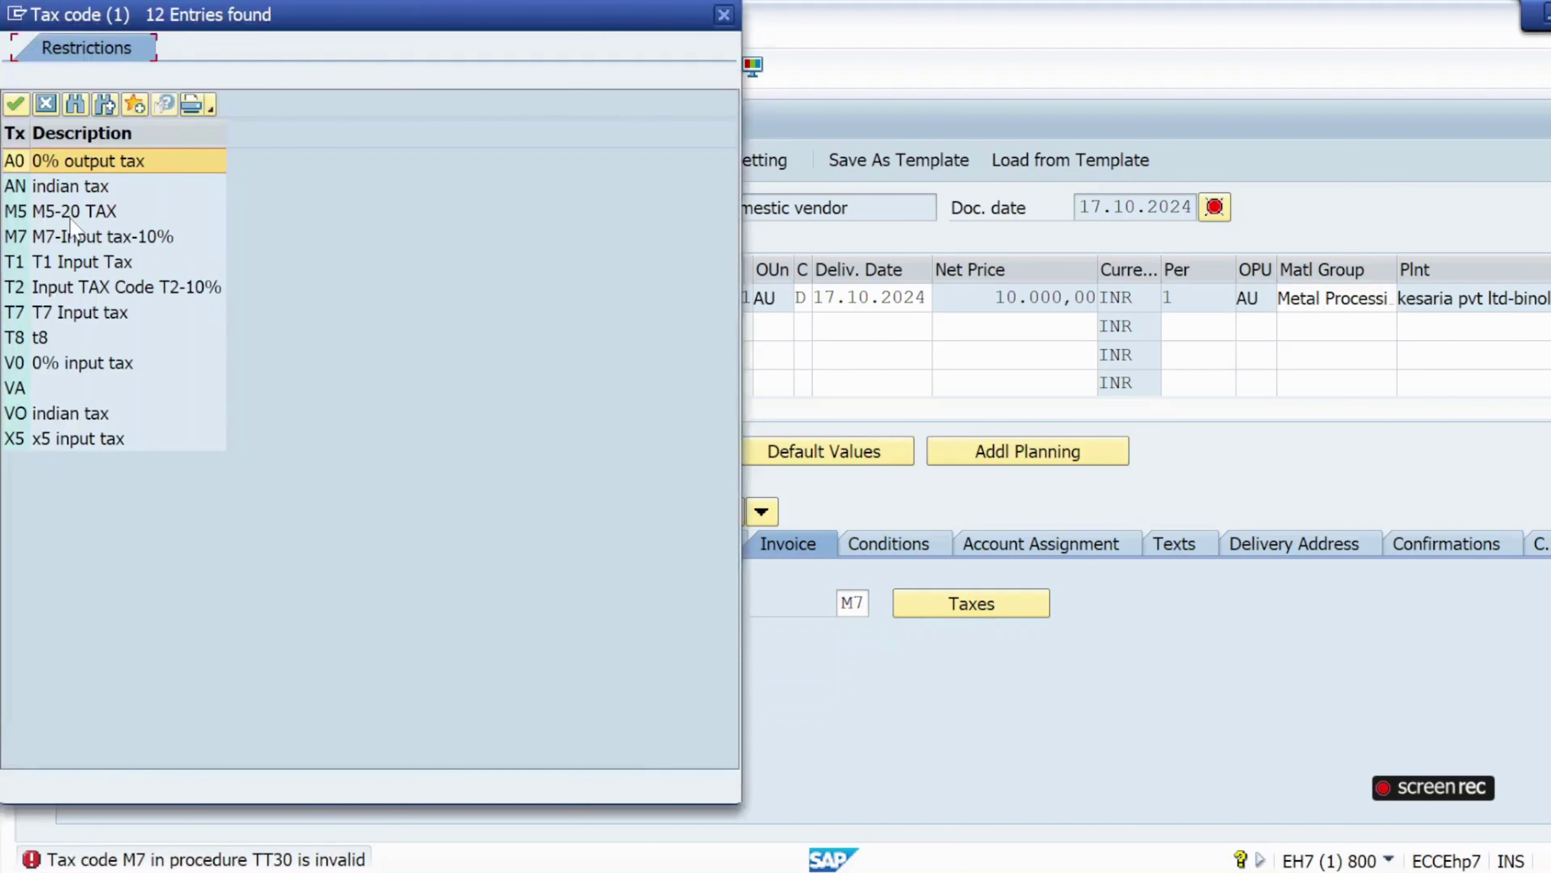
{"action": "double_click", "coordinate": [74, 211]}
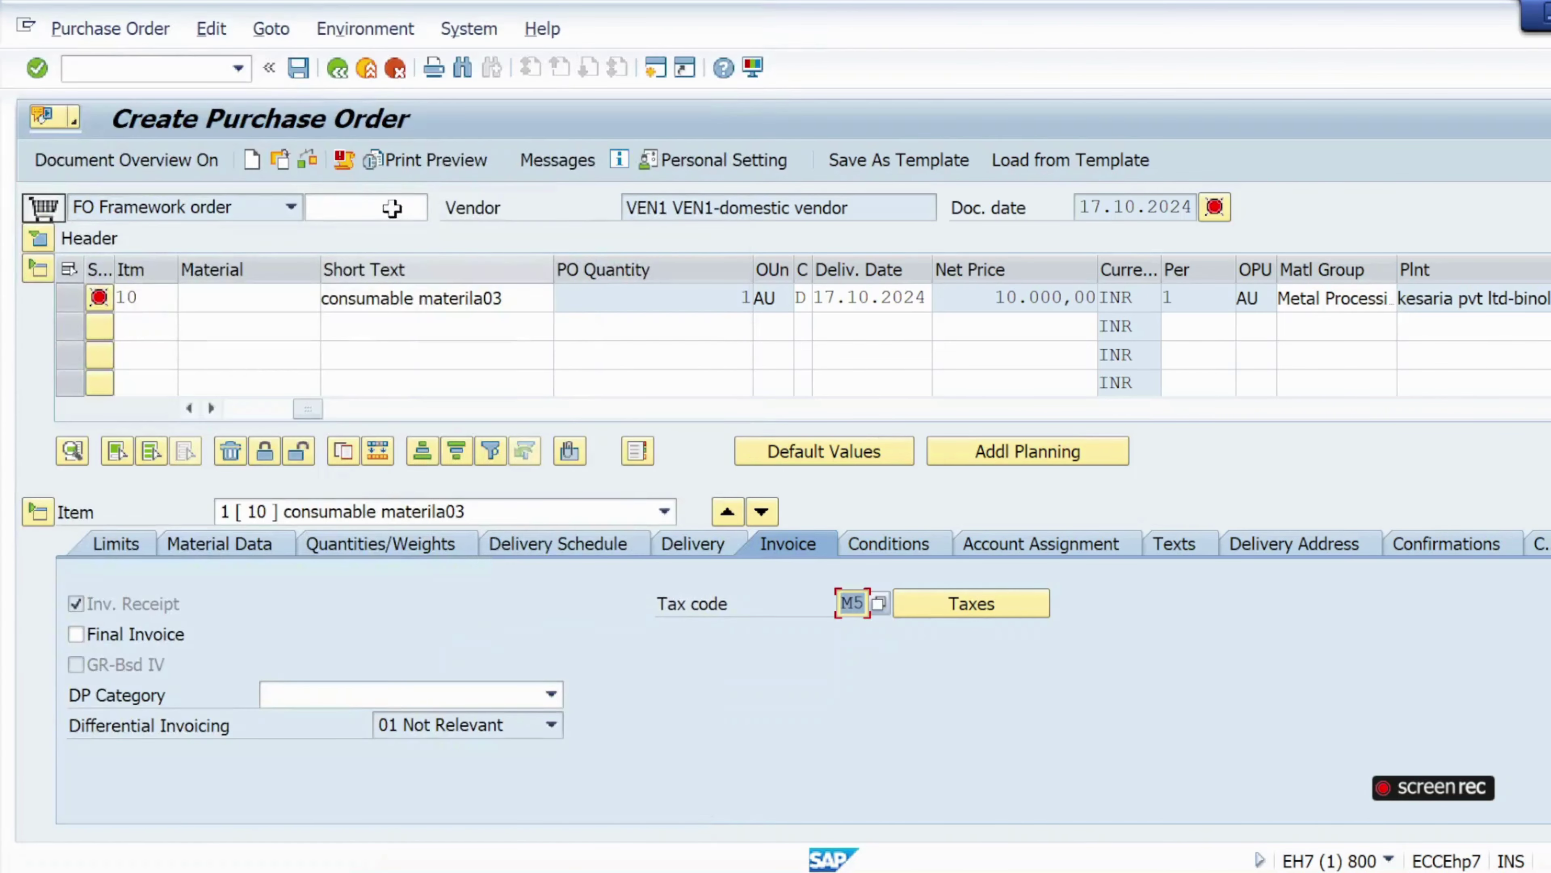
{"action": "left_click", "coordinate": [309, 162]}
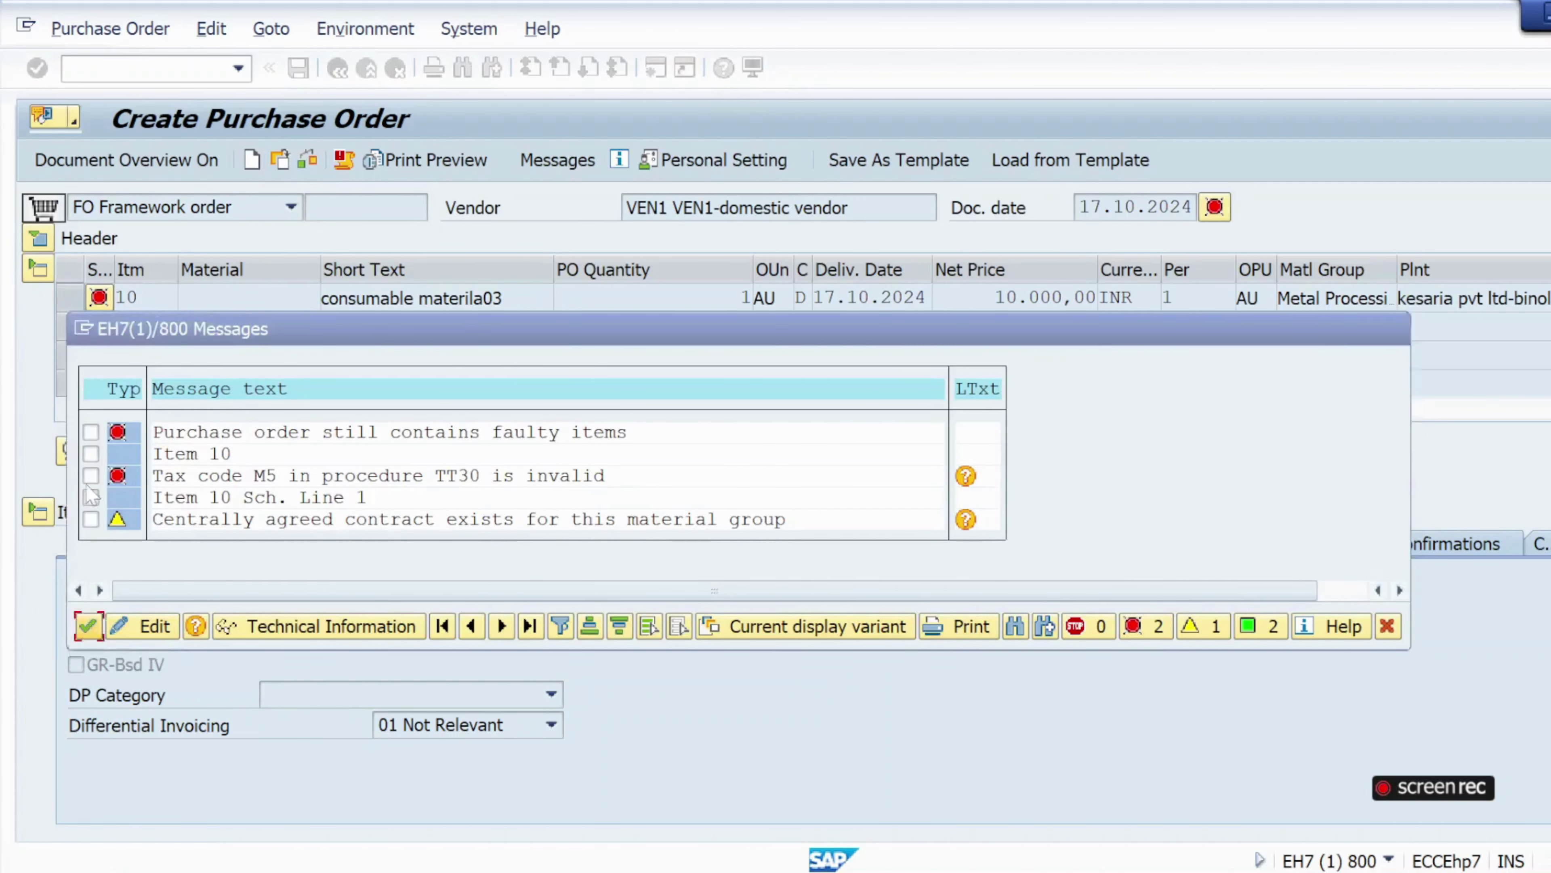
{"action": "left_click", "coordinate": [88, 628]}
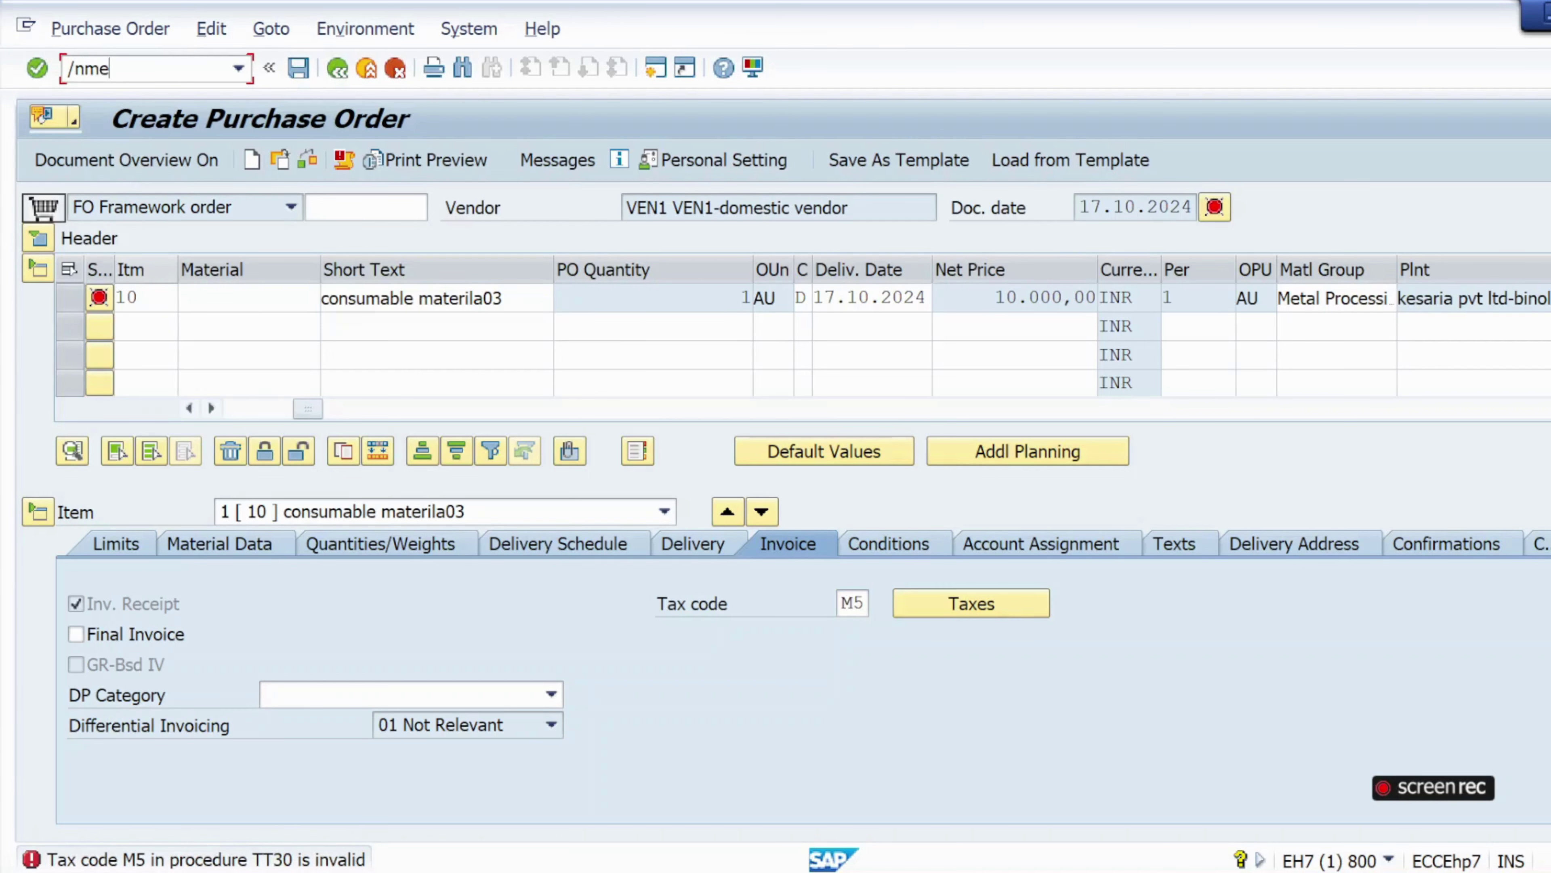
Start a new purchase order with /nme21n as order type FO Framework order.
{"action": "type", "text": "/nme21n"}
{"action": "key", "text": "Return"}
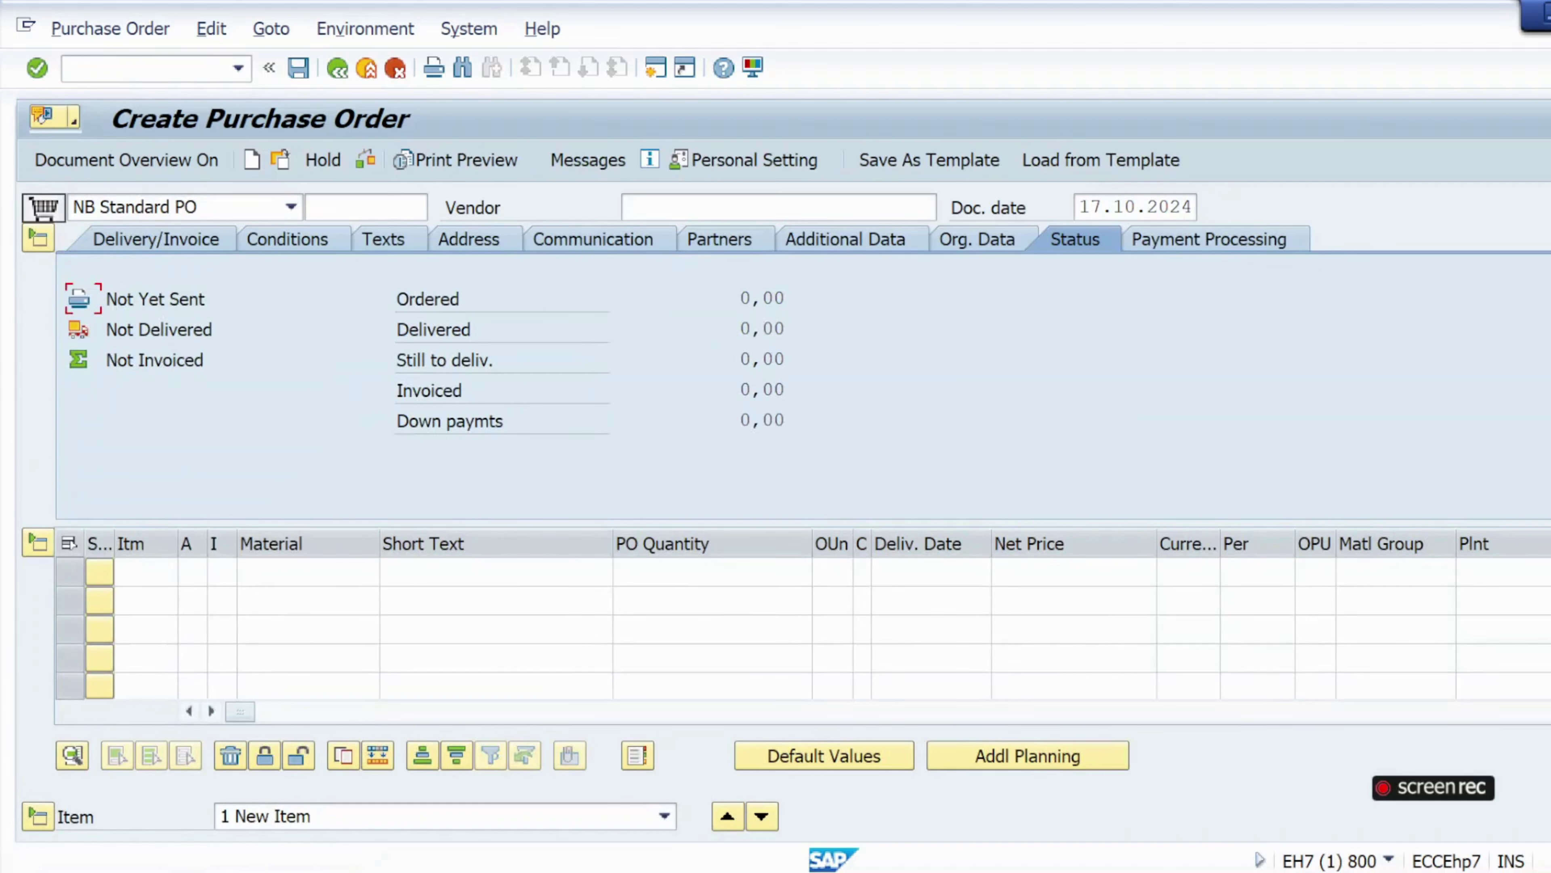
{"action": "left_click", "coordinate": [291, 208]}
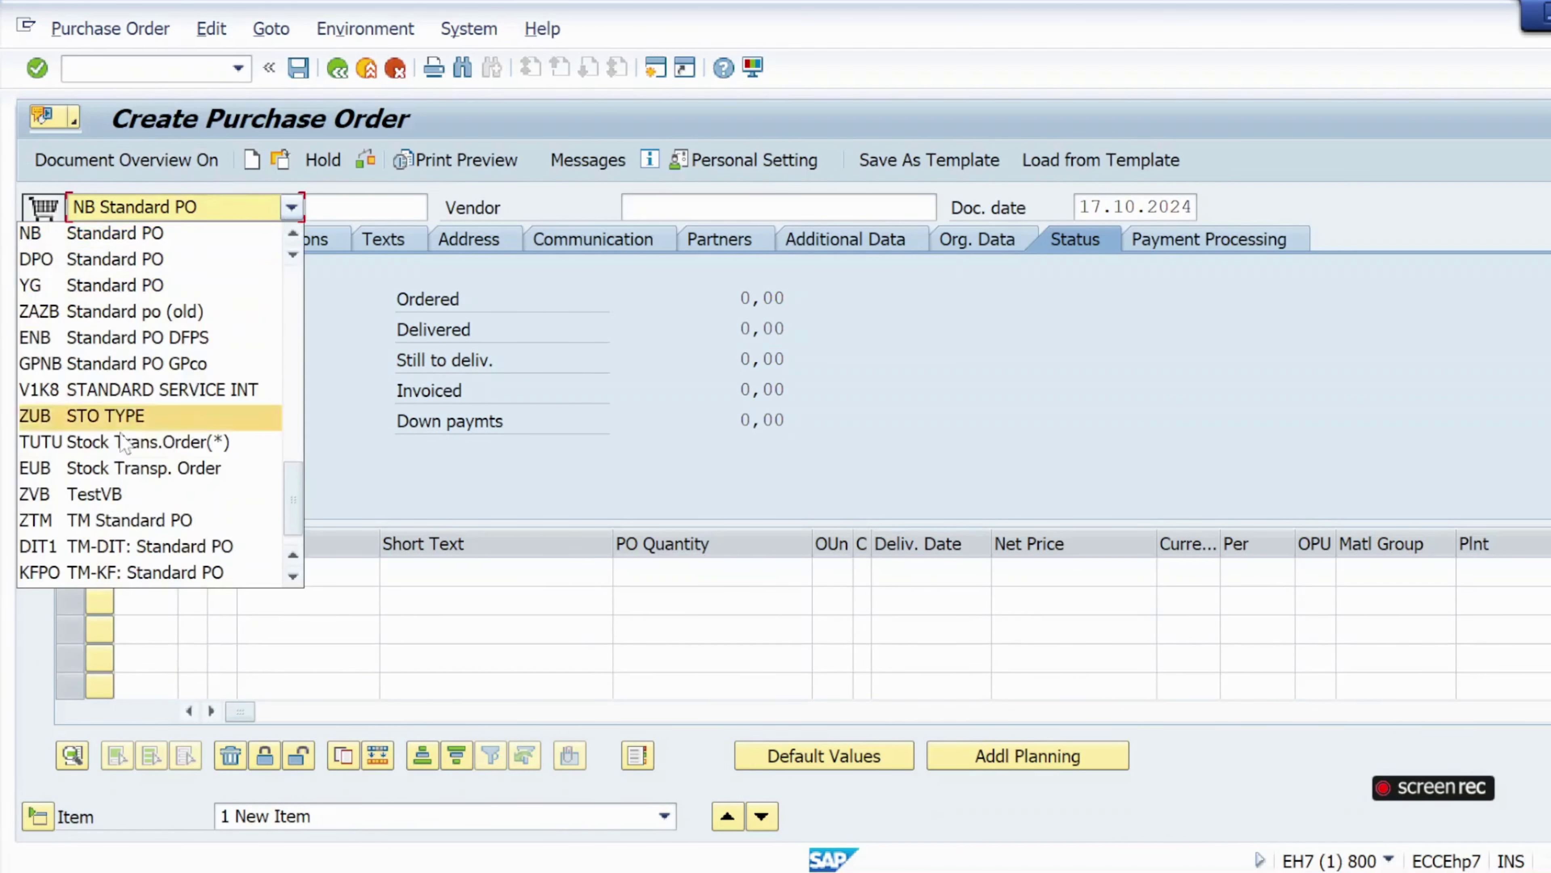
{"action": "scroll", "coordinate": [135, 470], "scroll_direction": "down", "scroll_amount": 1}
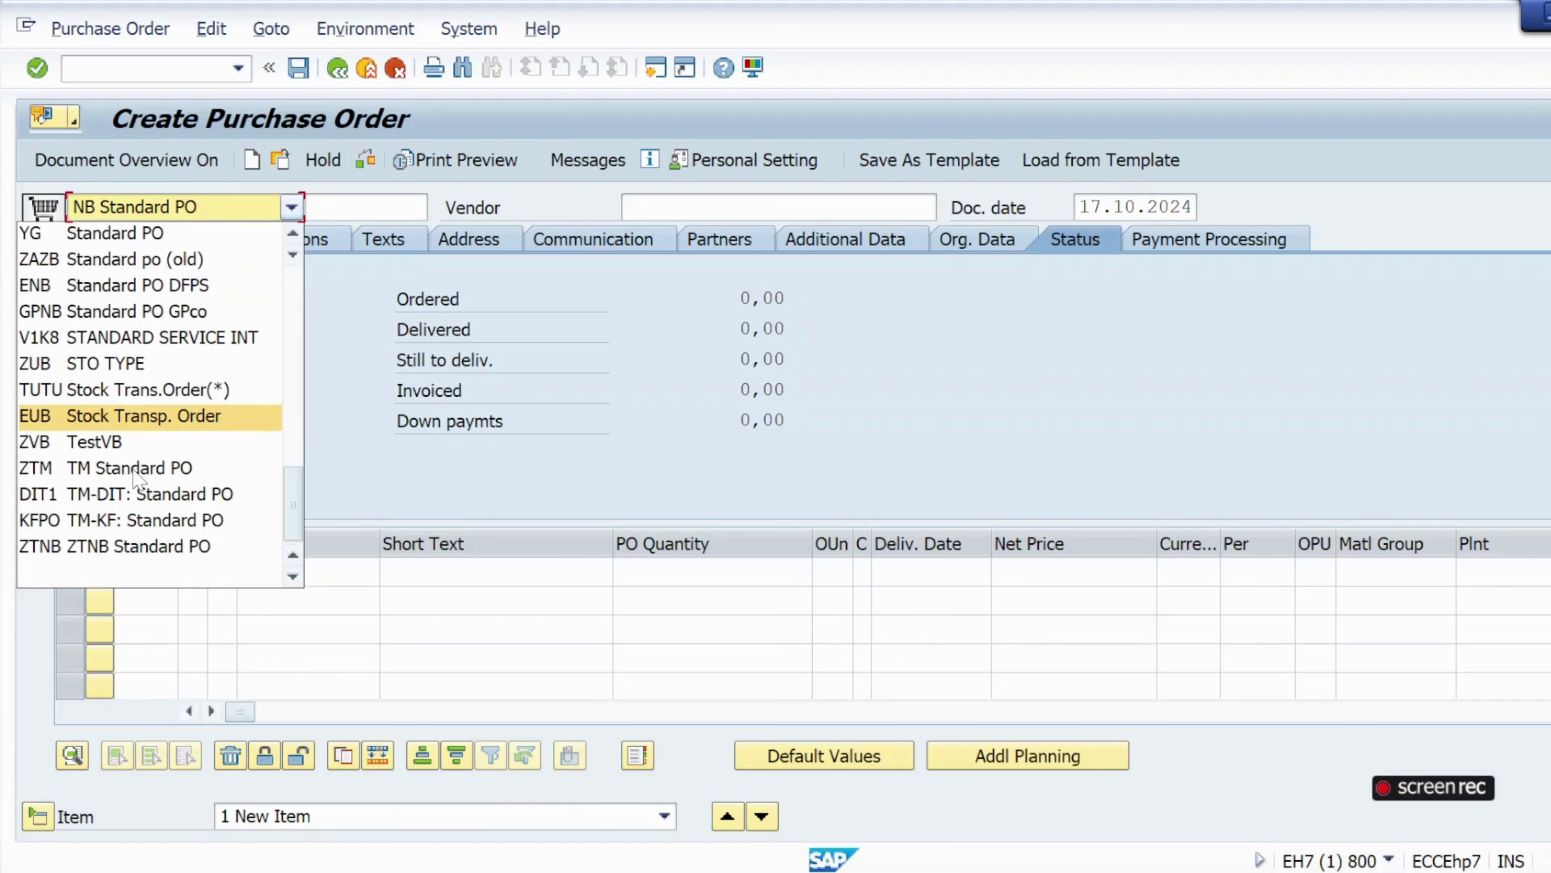
{"action": "scroll", "coordinate": [134, 480], "scroll_direction": "up", "scroll_amount": 5}
{"action": "left_click", "coordinate": [116, 233]}
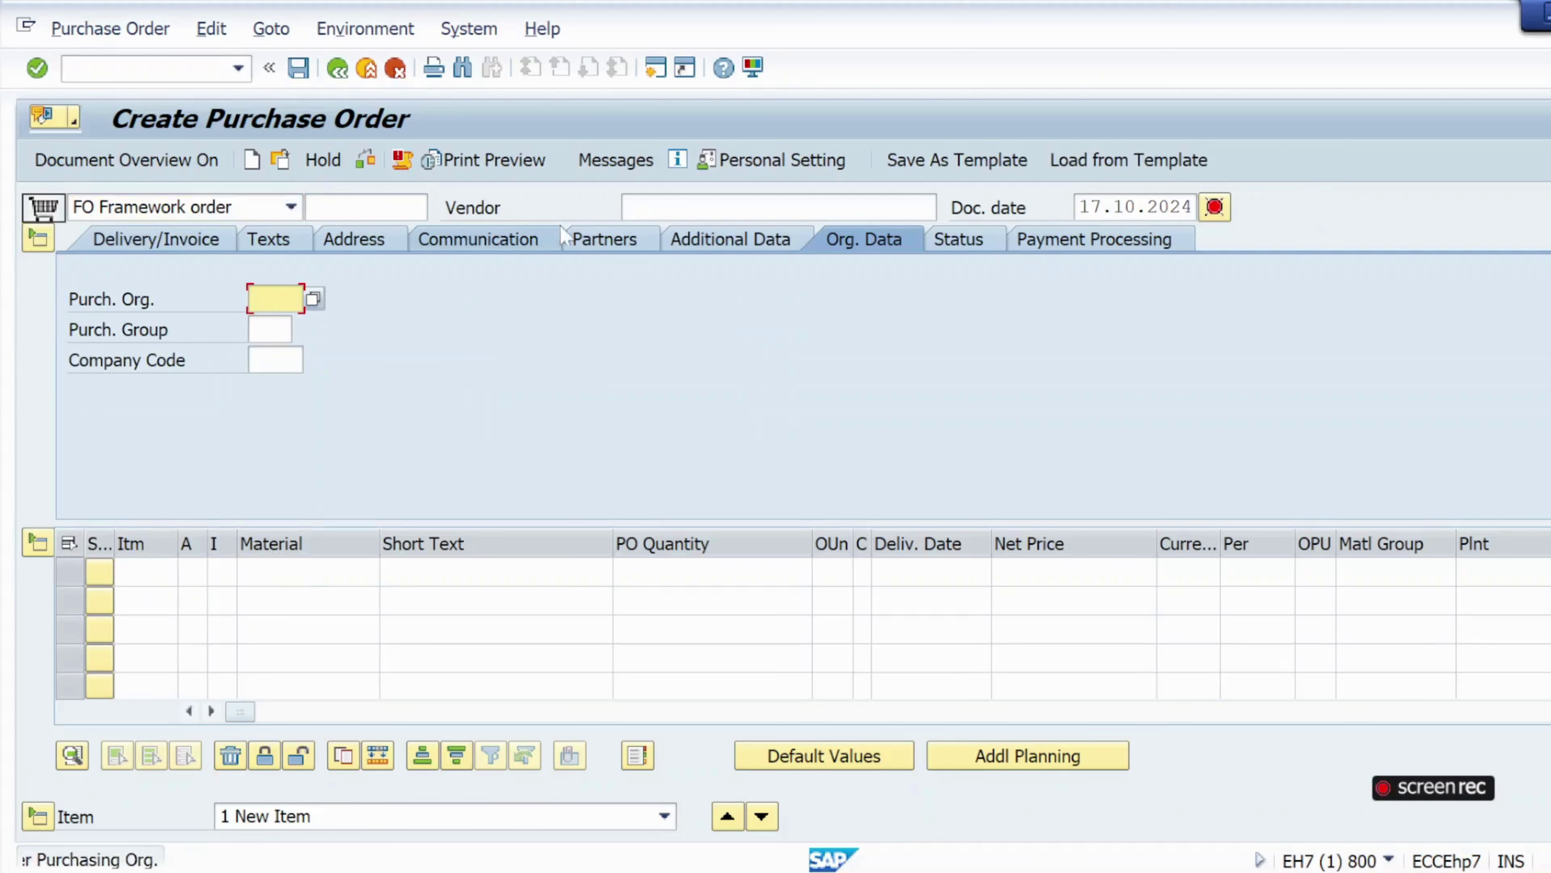
Enter the domestic vendor VEN1 and purchasing organization krp1.
{"action": "left_click", "coordinate": [647, 208]}
{"action": "type", "text": "v"}
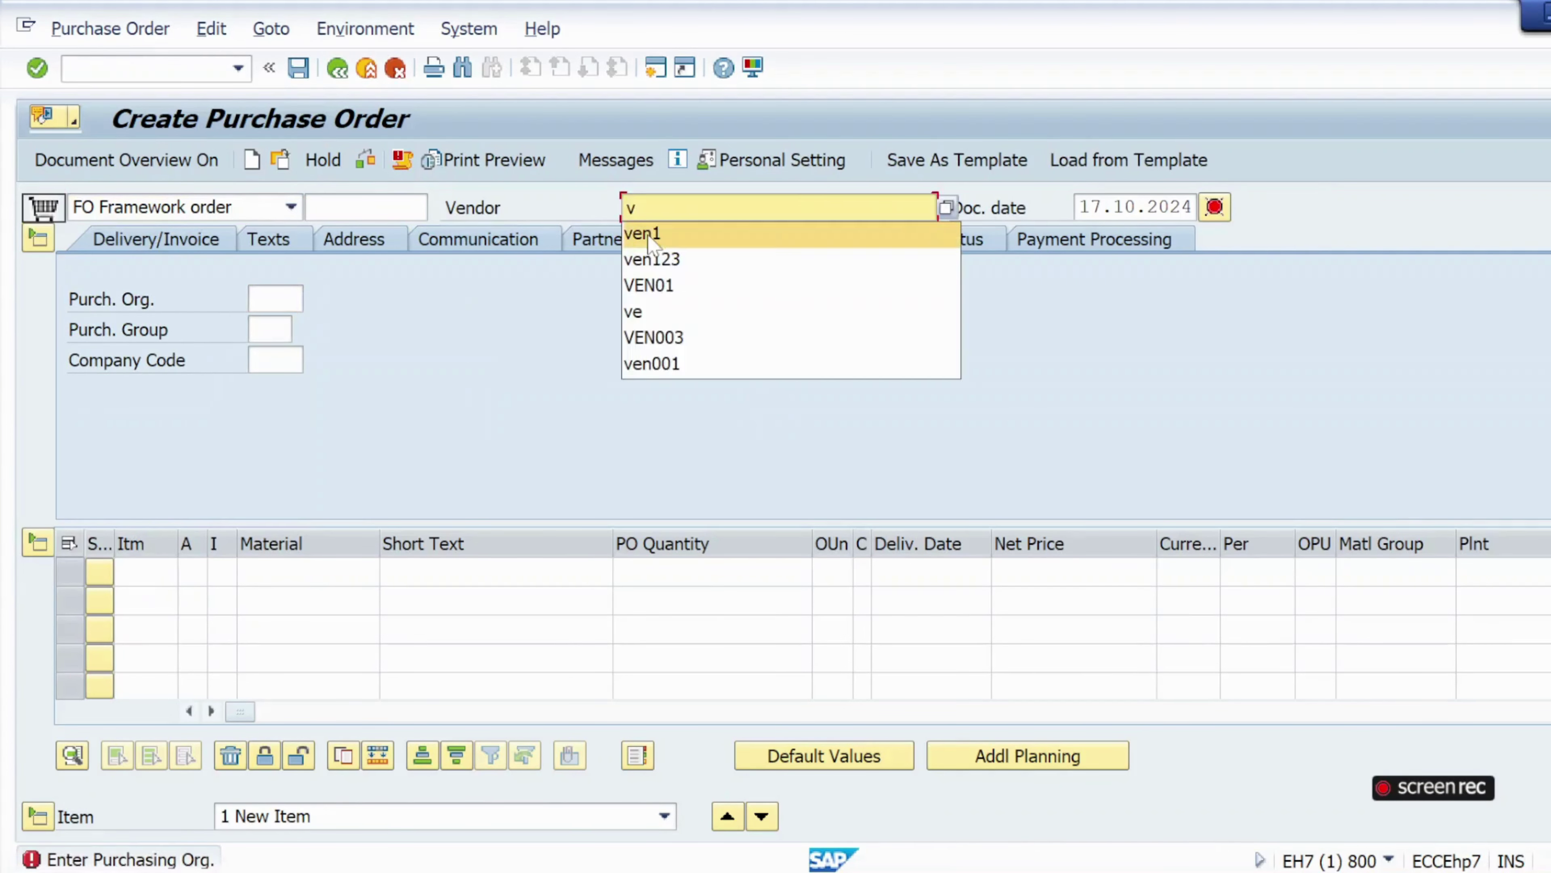
{"action": "left_click", "coordinate": [647, 233]}
{"action": "left_click", "coordinate": [275, 298]}
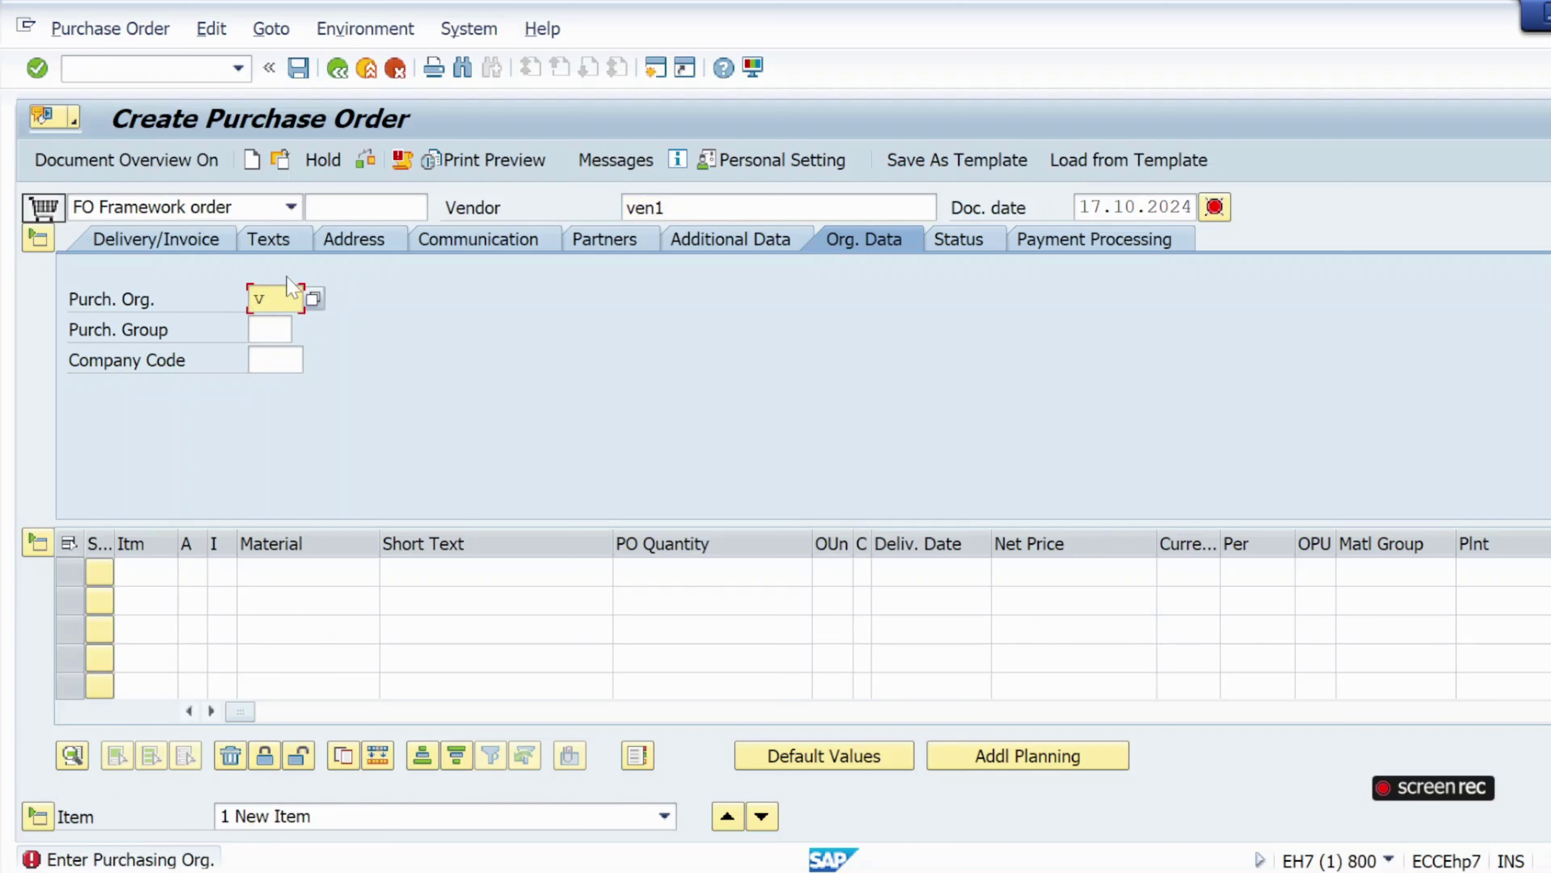
{"action": "key", "text": "BackSpace"}
{"action": "key", "text": "Down"}
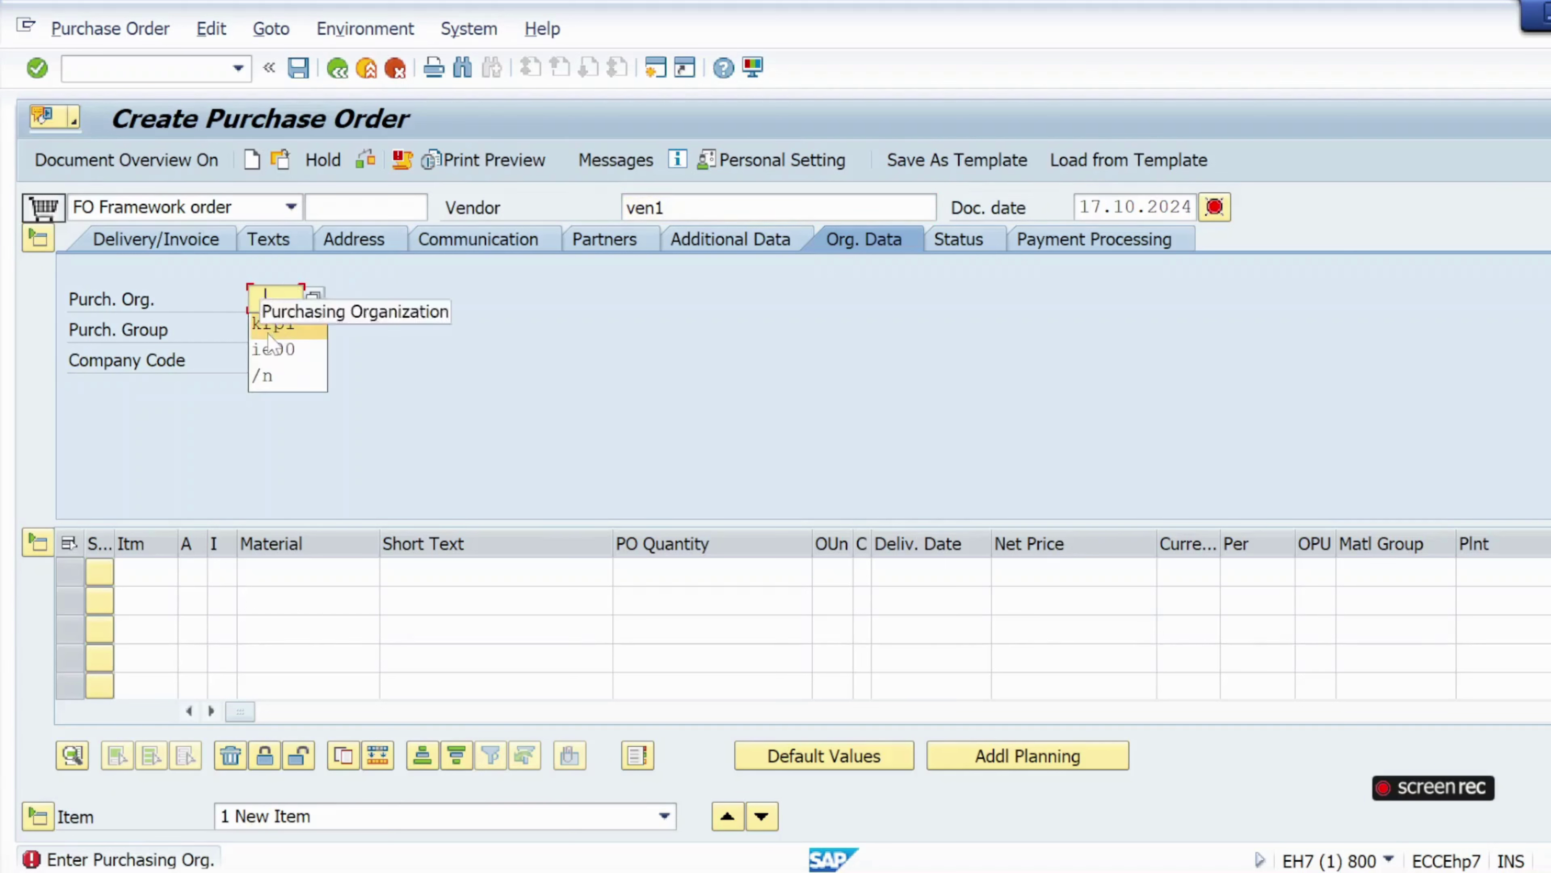
{"action": "key", "text": "Tab"}
{"action": "key", "text": "BackSpace"}
{"action": "key", "text": "Down"}
{"action": "key", "text": "Tab"}
Set purchasing group 001 and company code krip.
{"action": "left_click", "coordinate": [266, 330]}
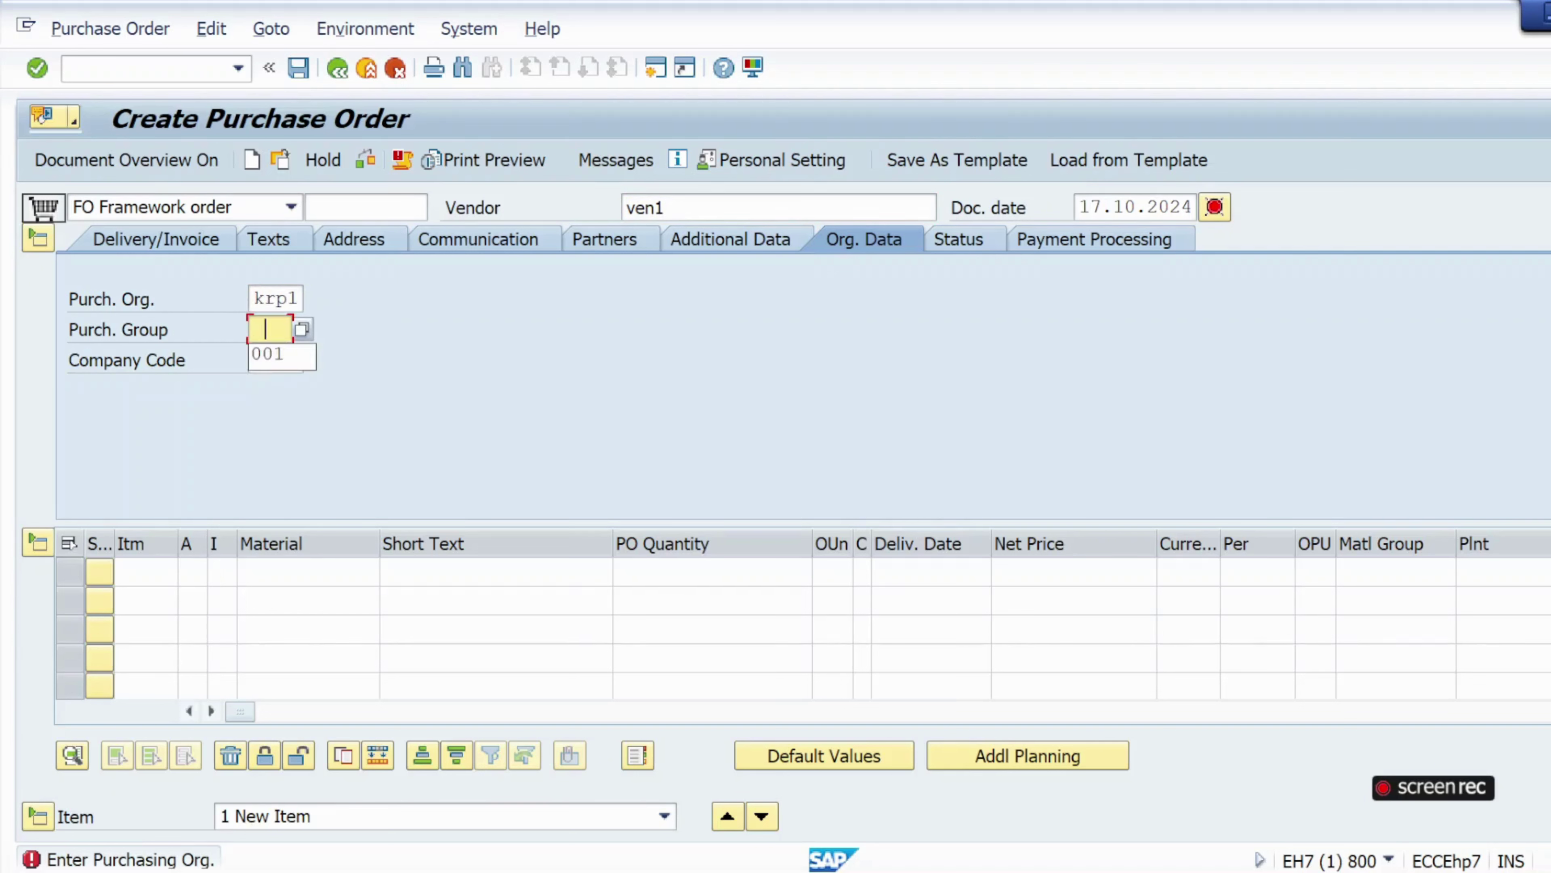
{"action": "left_click", "coordinate": [269, 359]}
{"action": "left_click", "coordinate": [265, 361]}
{"action": "left_click", "coordinate": [268, 385]}
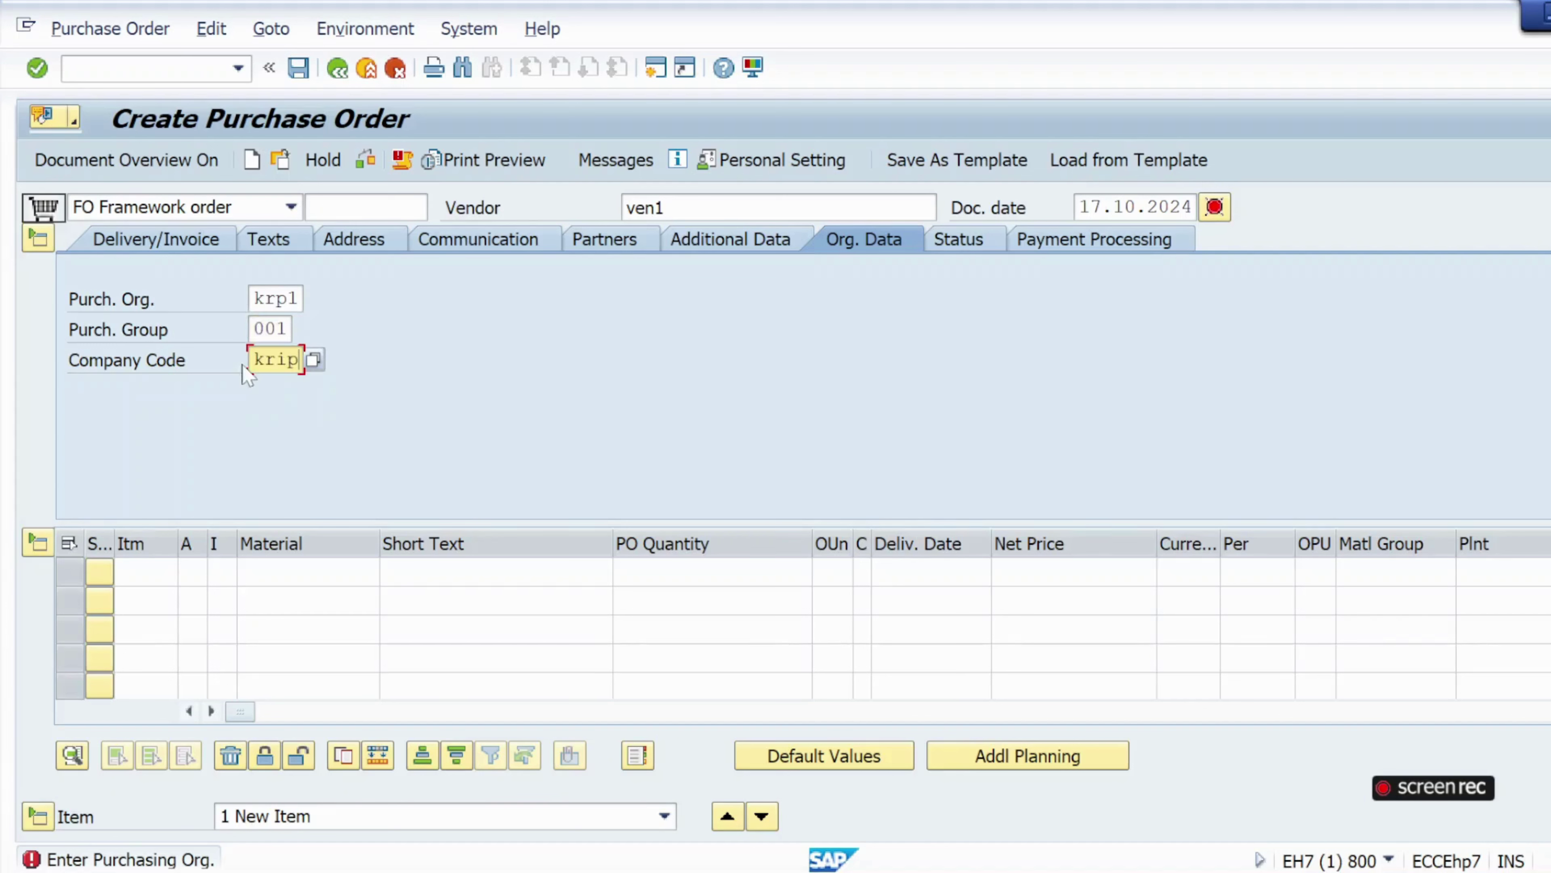
Set the order validity to 17.10.2024–31.10.2024 under Additional Data.
{"action": "left_click", "coordinate": [711, 244]}
{"action": "left_click", "coordinate": [288, 299]}
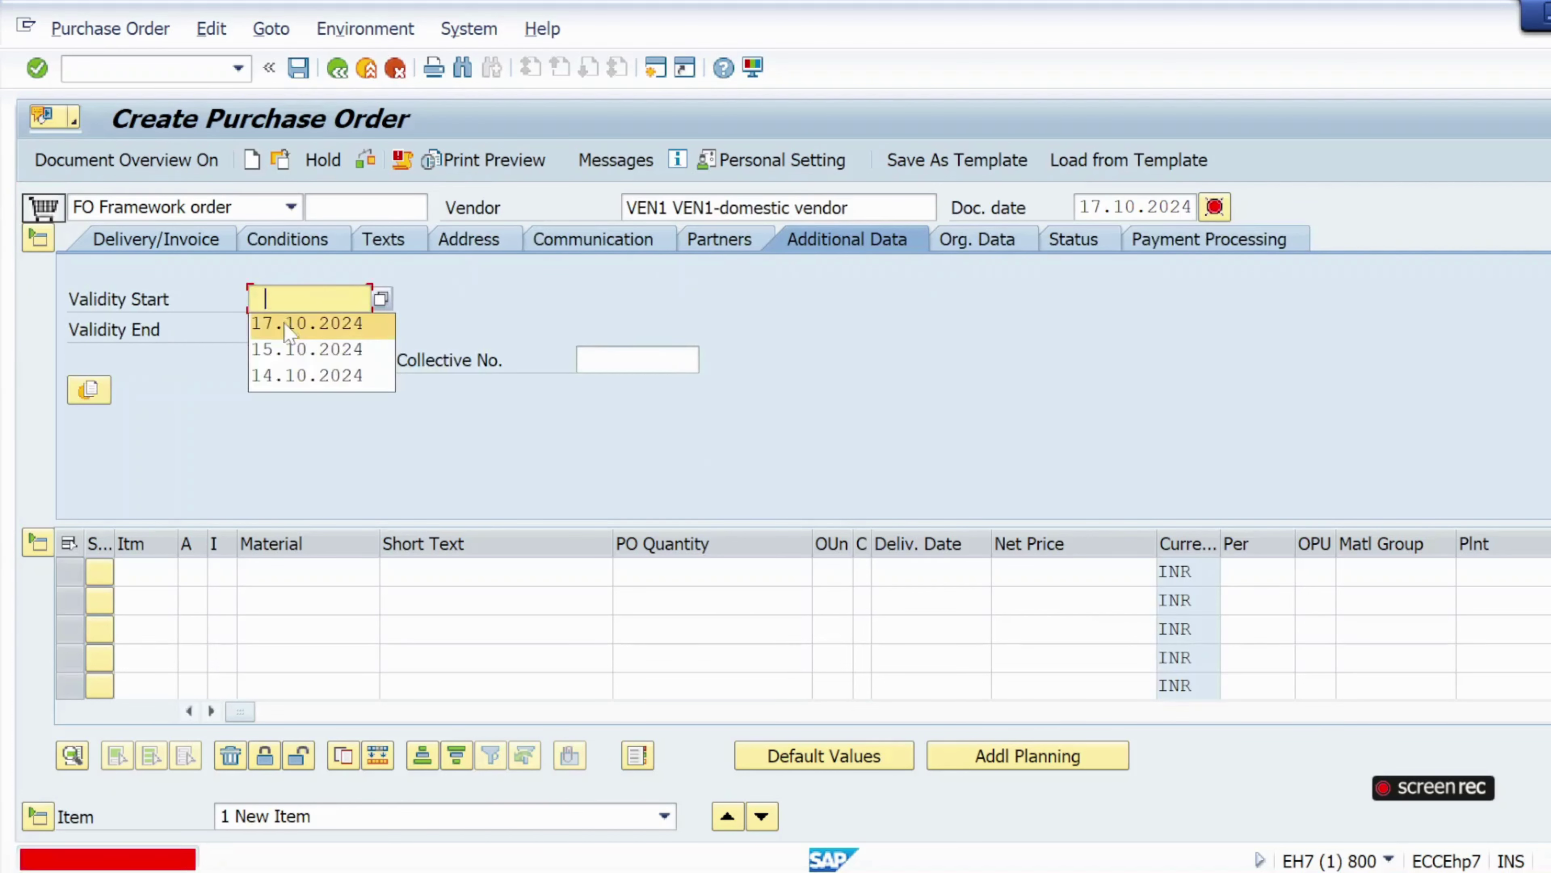
{"action": "left_click", "coordinate": [285, 330]}
{"action": "left_click", "coordinate": [286, 331]}
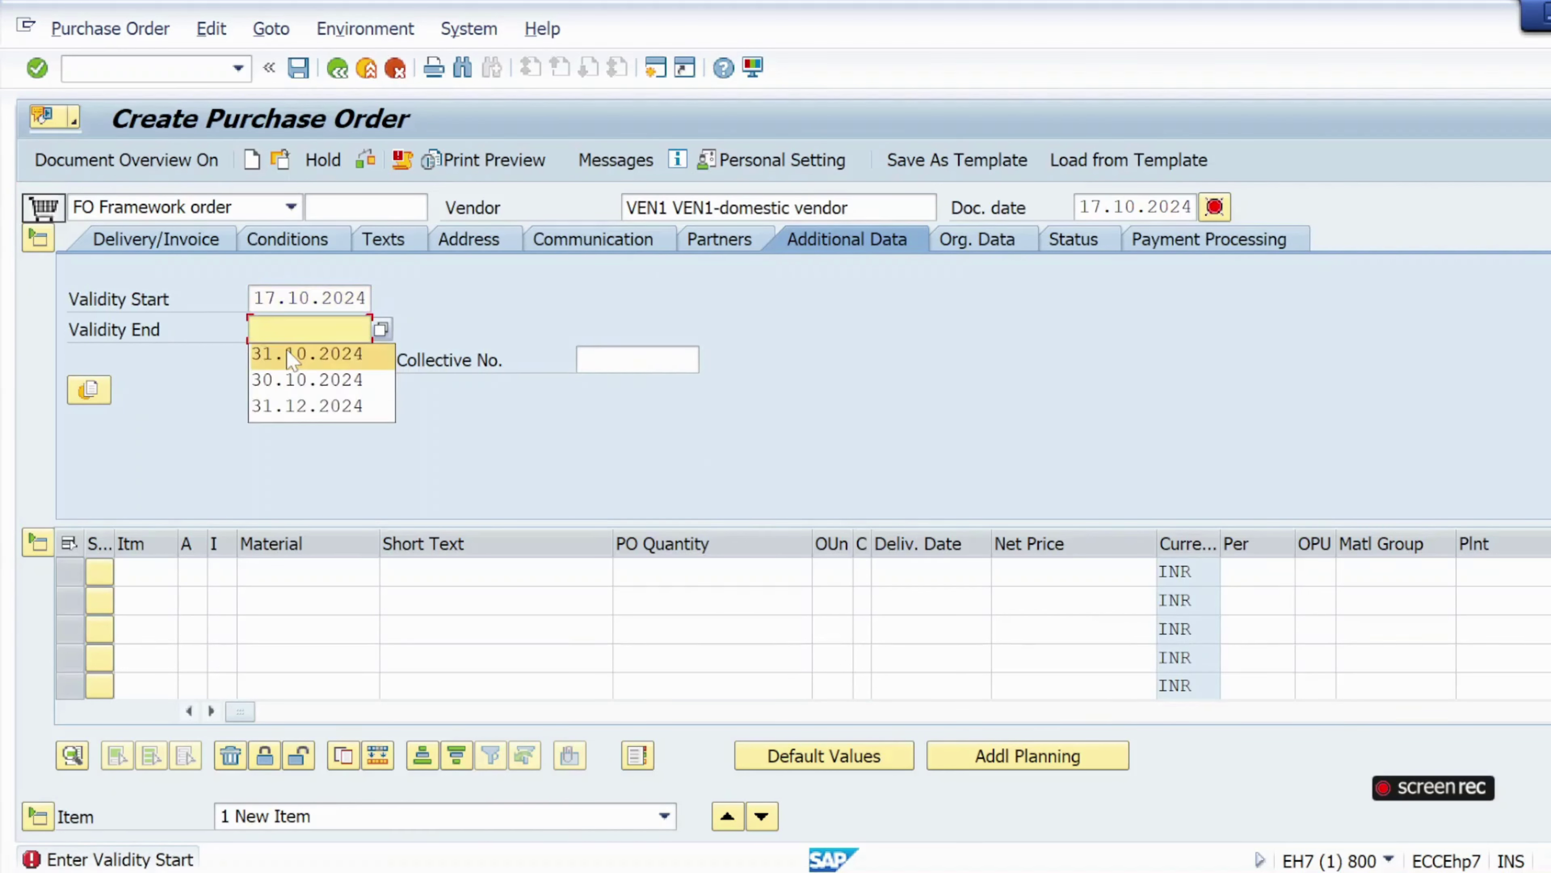
{"action": "left_click", "coordinate": [293, 354]}
{"action": "left_click", "coordinate": [207, 574]}
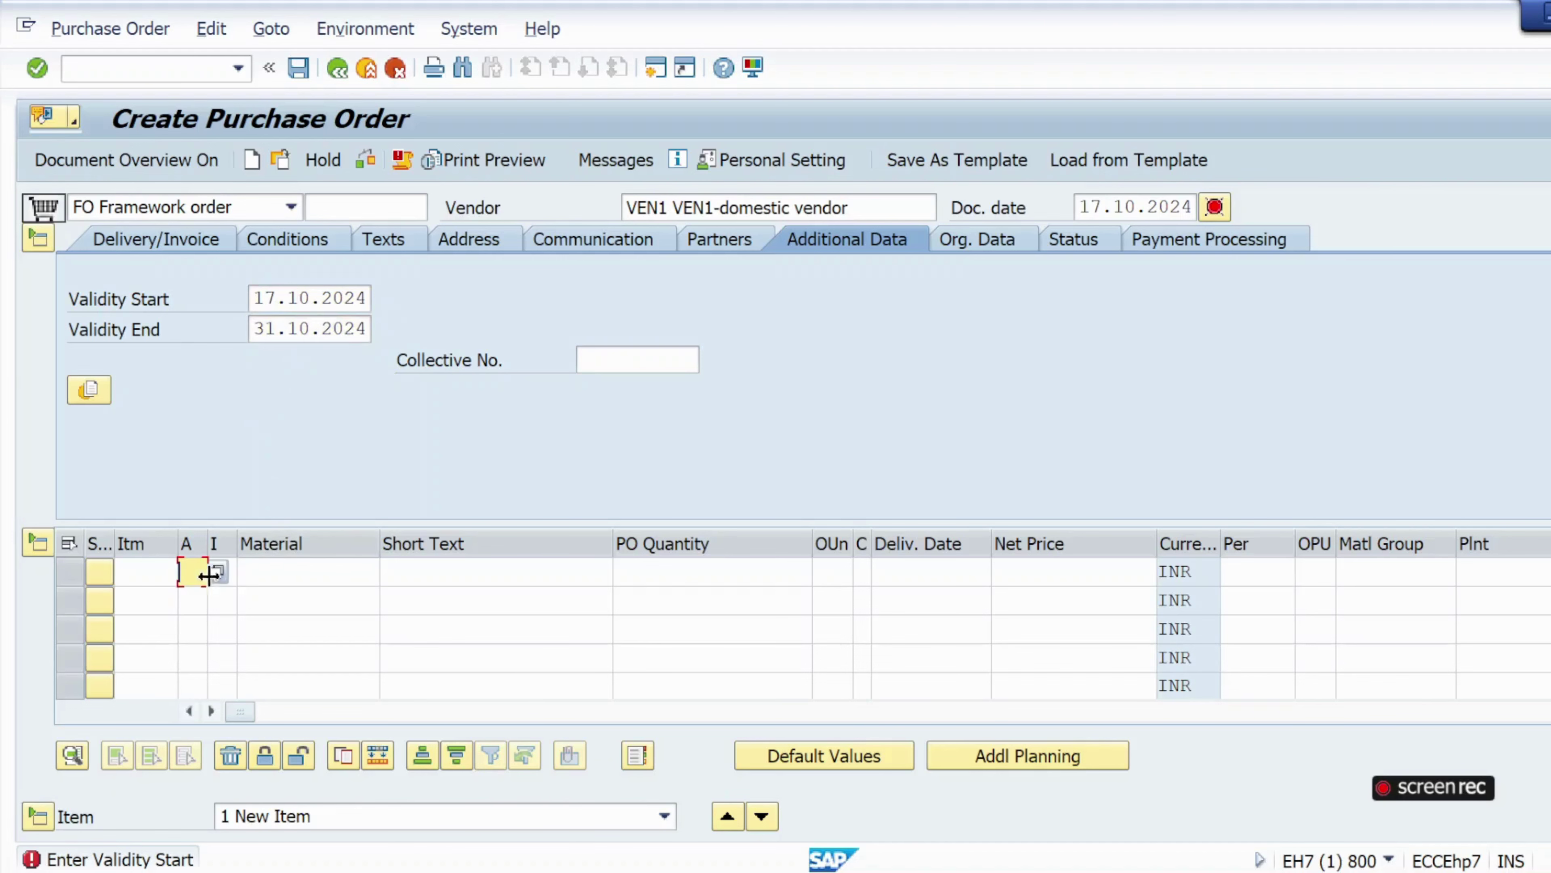
{"action": "left_click", "coordinate": [217, 571]}
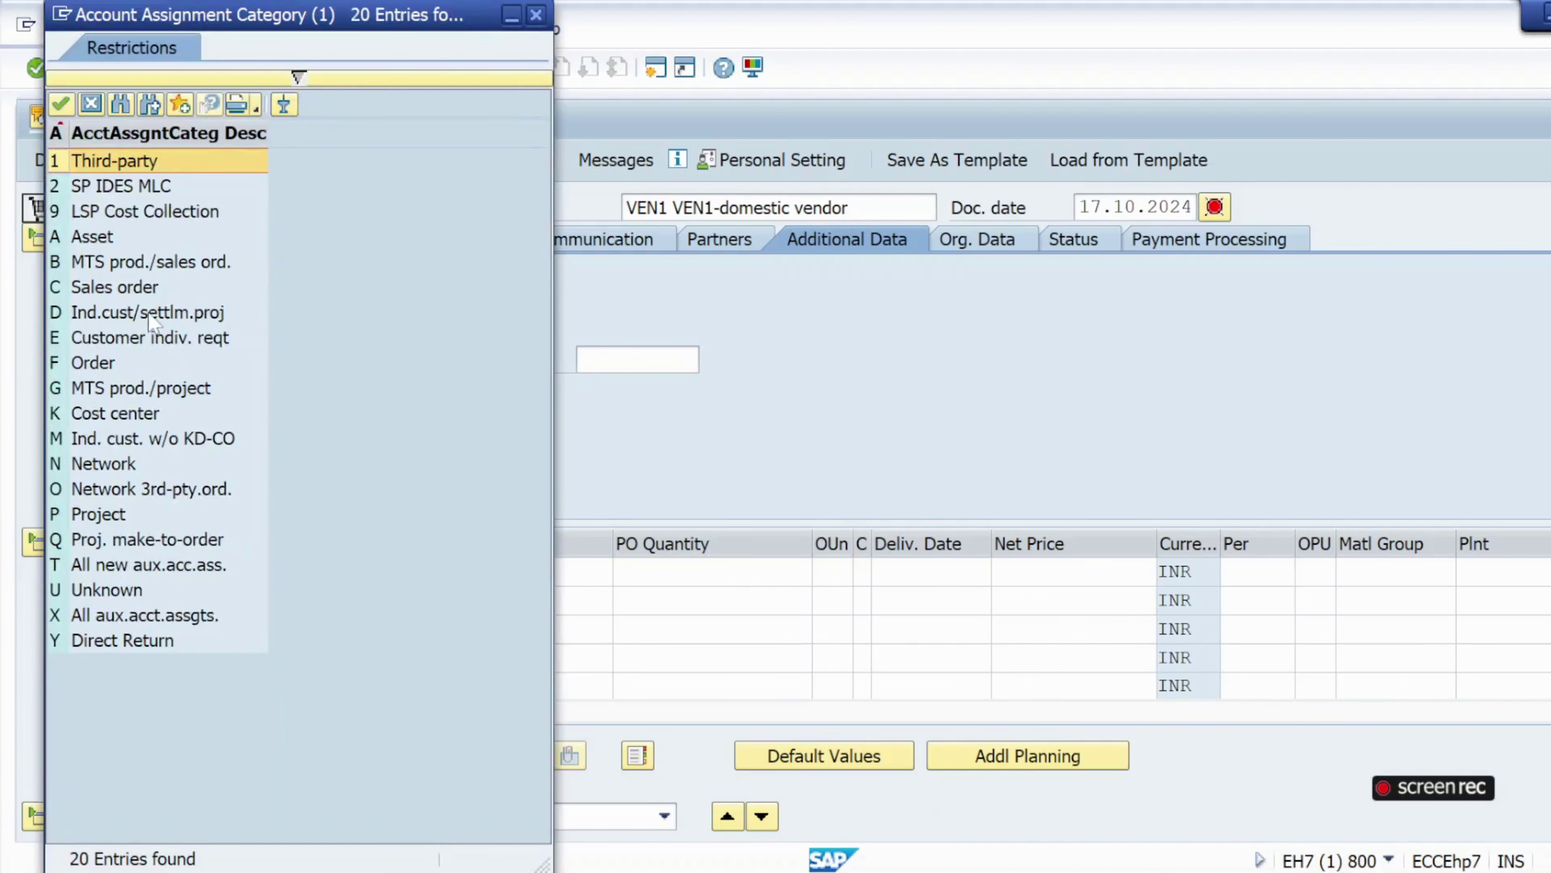
Give item 10 account assignment K and item category B (Limit item).
{"action": "double_click", "coordinate": [131, 413]}
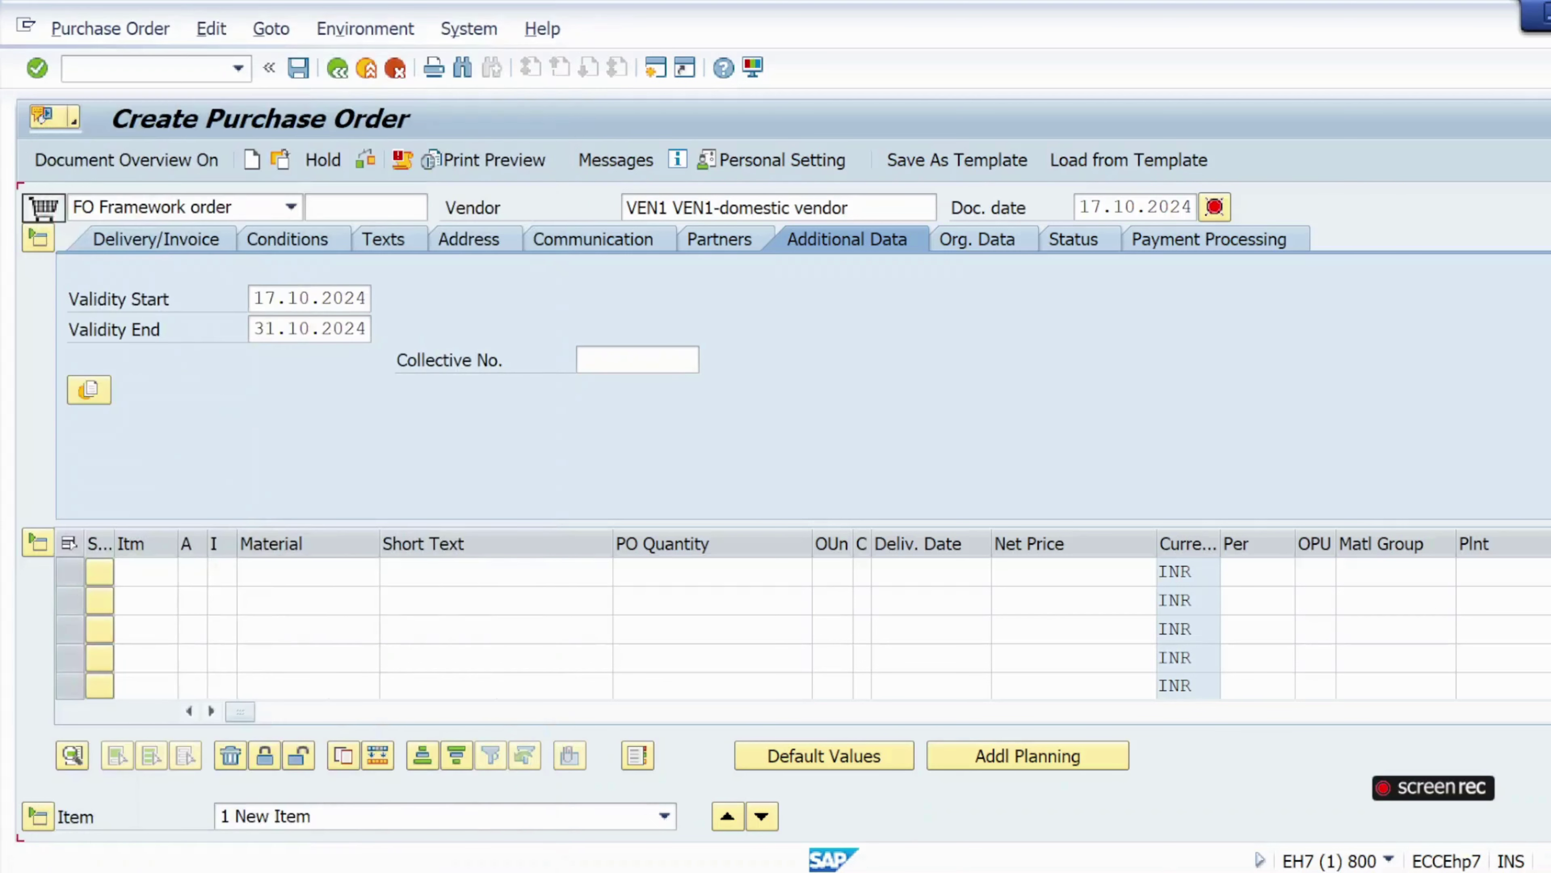
{"action": "left_click", "coordinate": [263, 573]}
{"action": "left_click", "coordinate": [220, 572]}
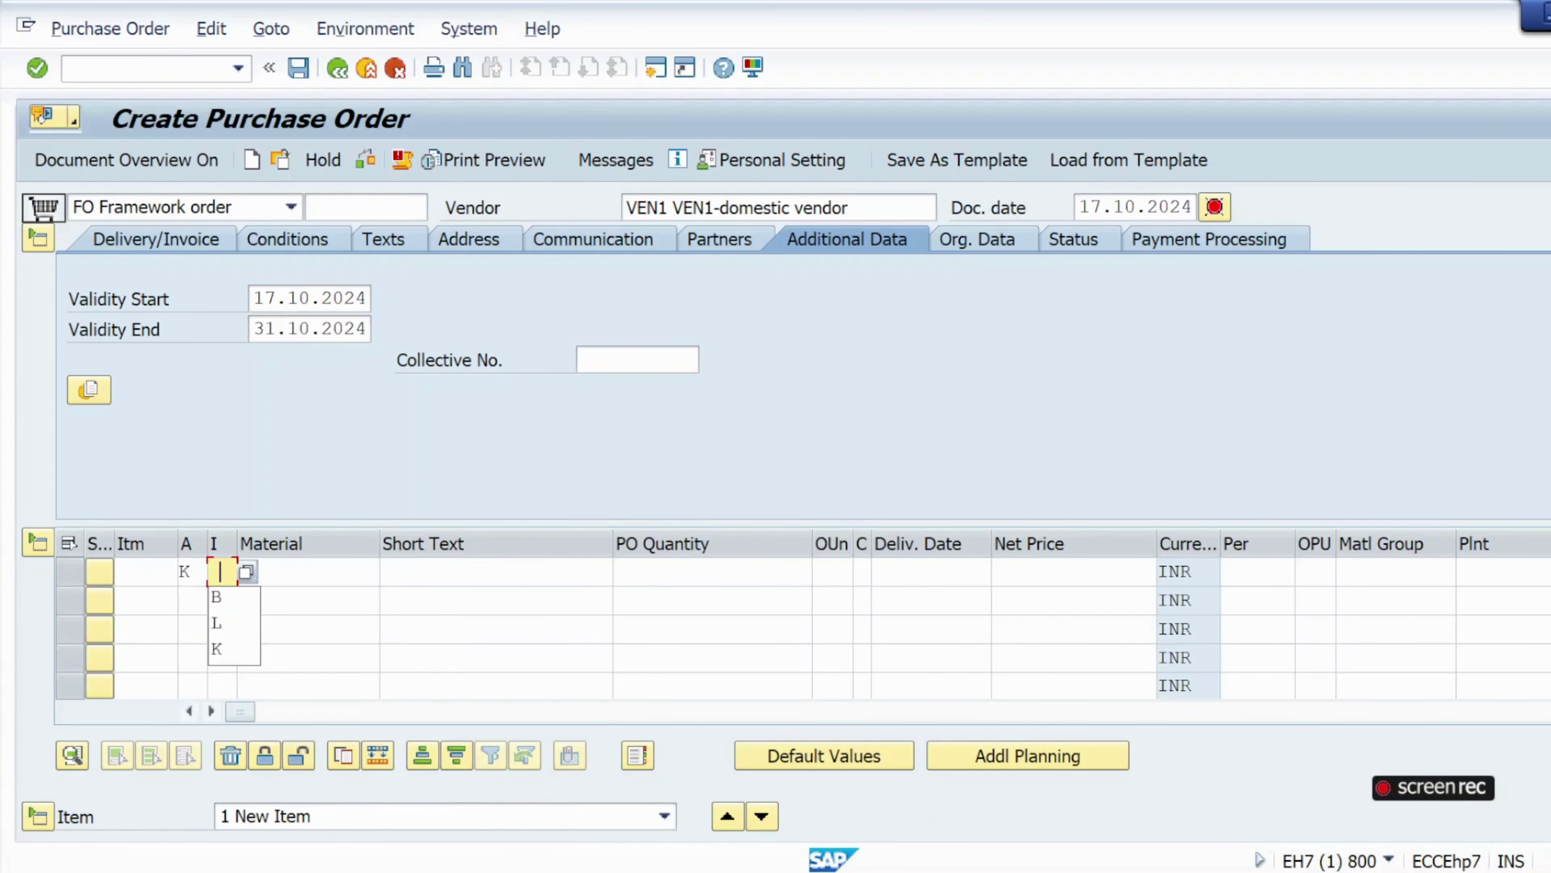
{"action": "left_click", "coordinate": [247, 572]}
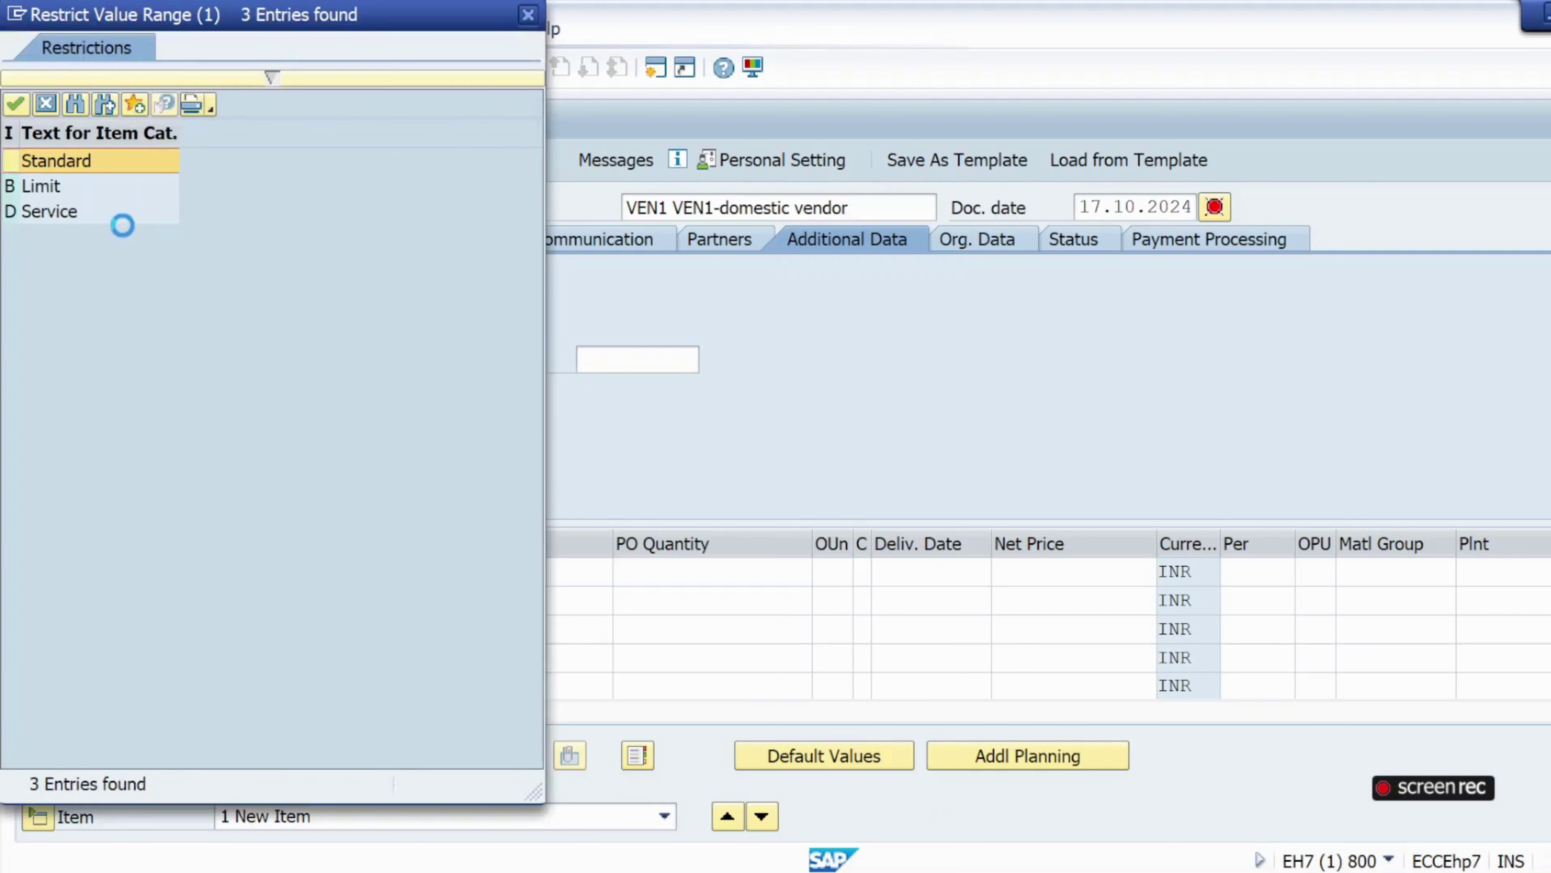
{"action": "double_click", "coordinate": [56, 188]}
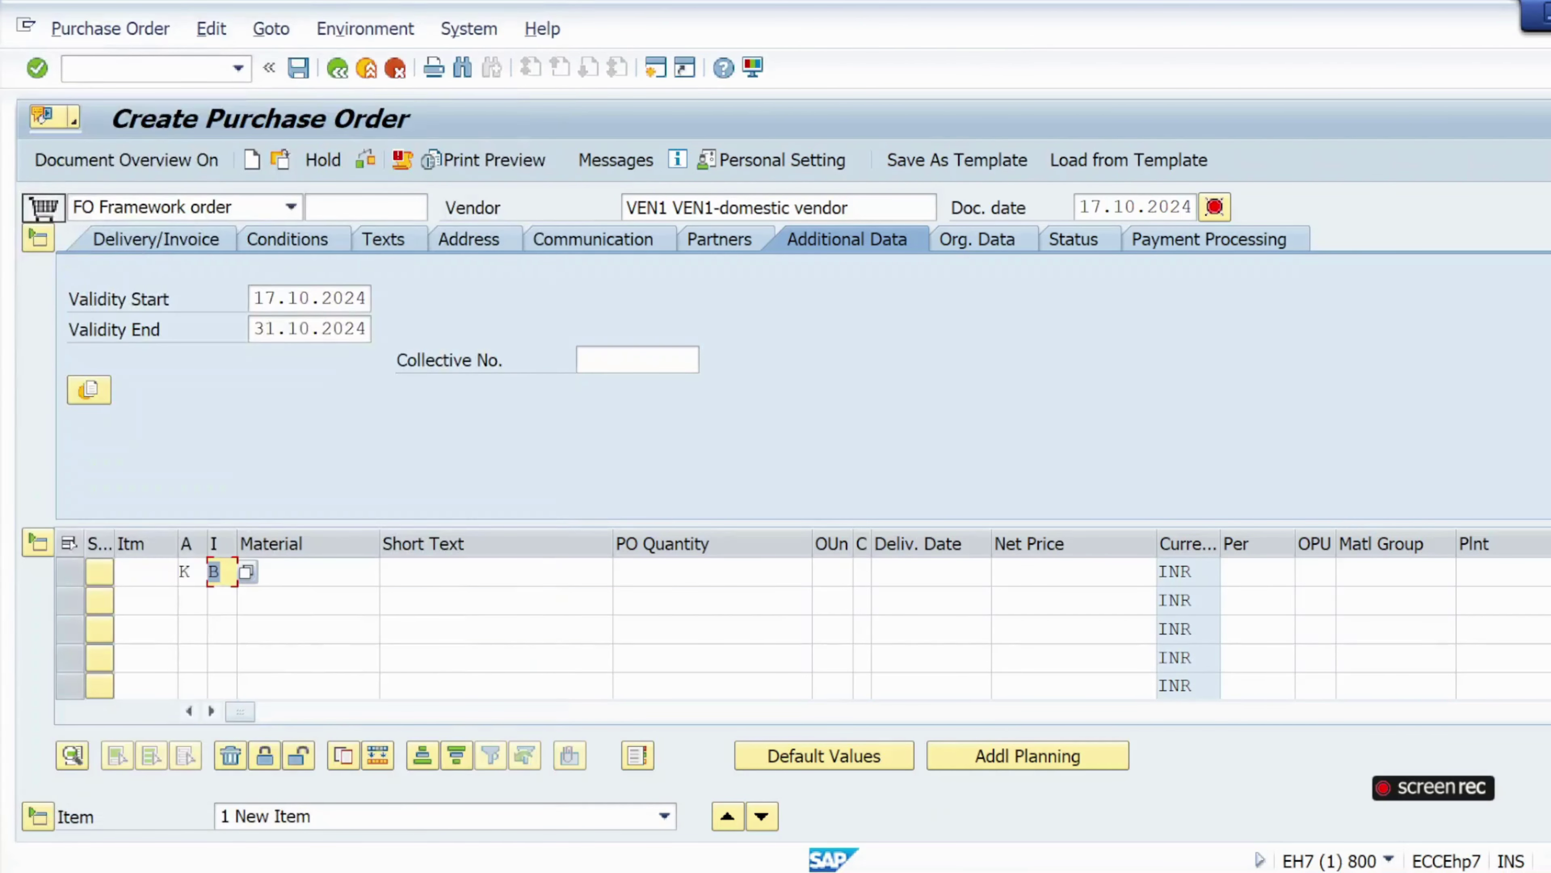
Enter short text consumable materila03, quantity 1 and plant kl01, then check the order.
{"action": "left_click", "coordinate": [440, 572]}
{"action": "left_click", "coordinate": [440, 600]}
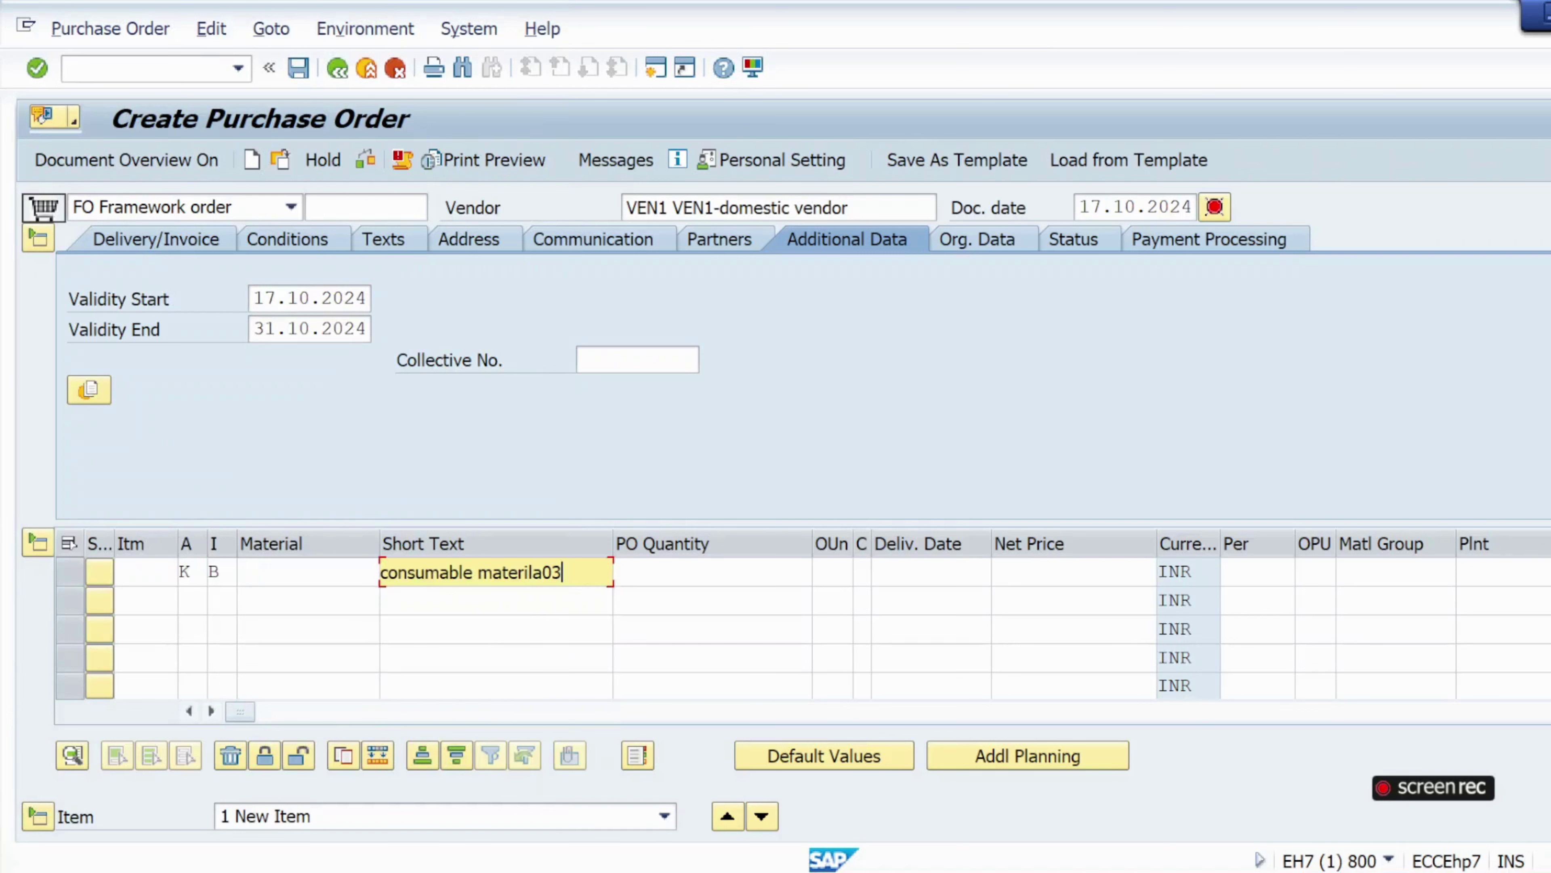
{"action": "left_click", "coordinate": [684, 572]}
{"action": "left_click", "coordinate": [765, 608]}
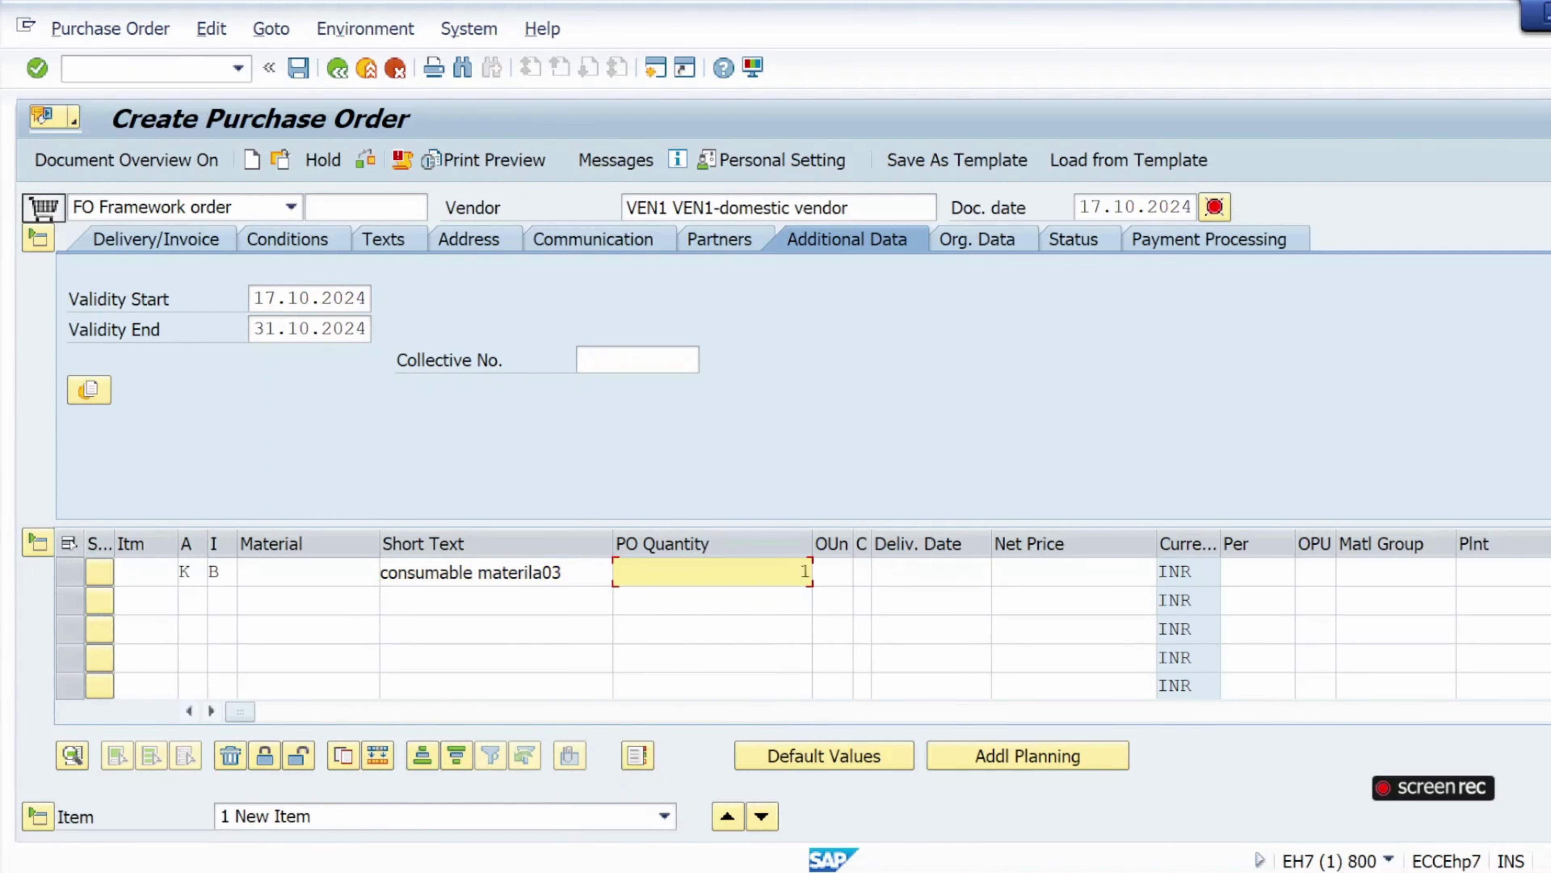
{"action": "left_click", "coordinate": [1478, 573]}
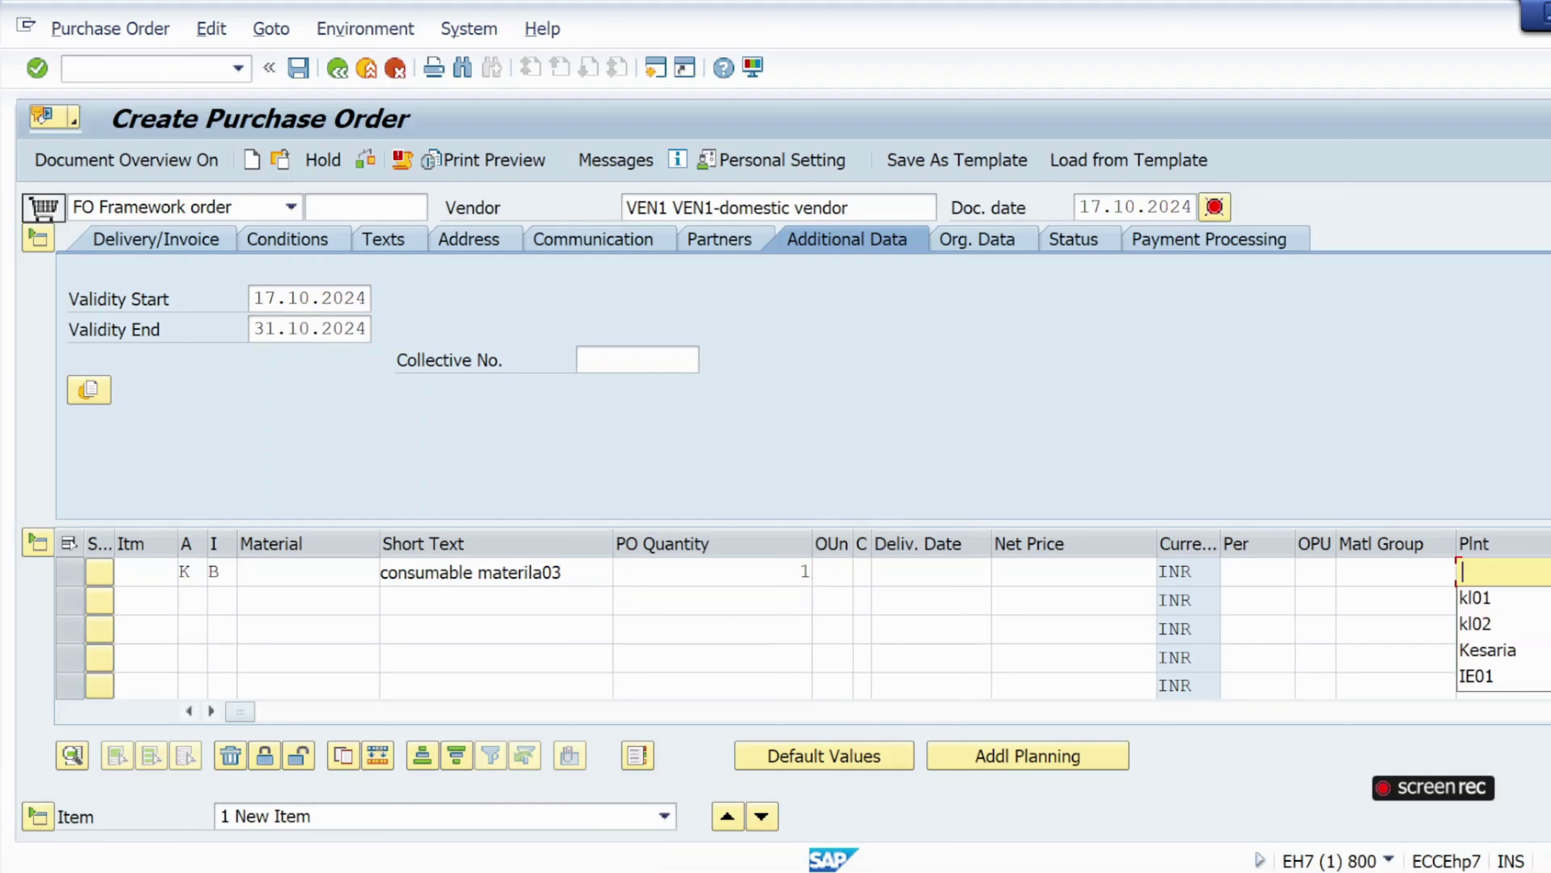
{"action": "left_click", "coordinate": [1485, 600]}
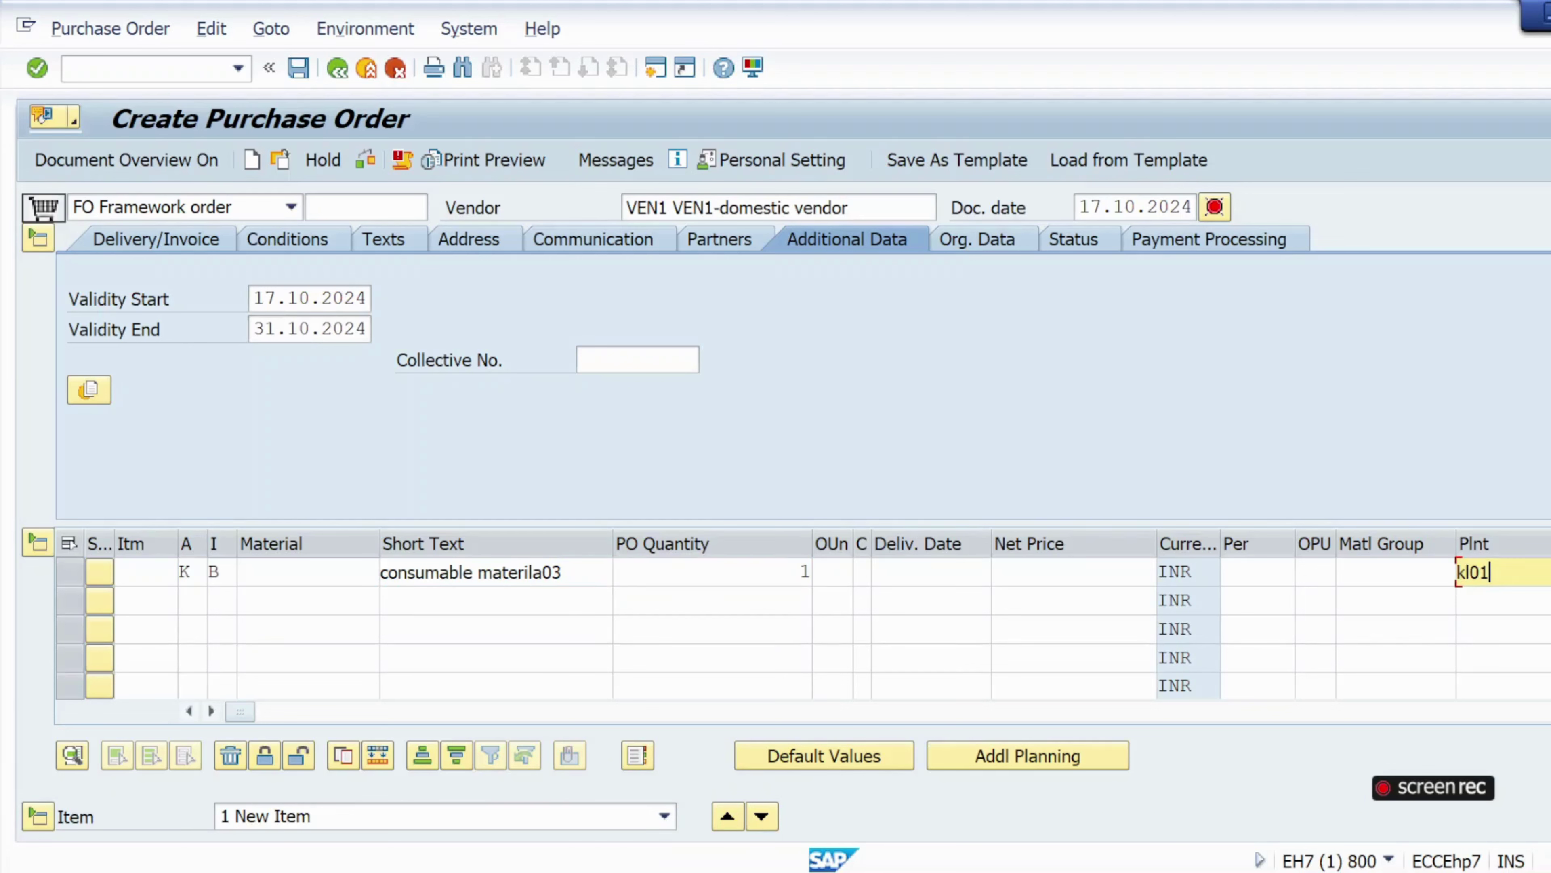
{"action": "left_click", "coordinate": [365, 159]}
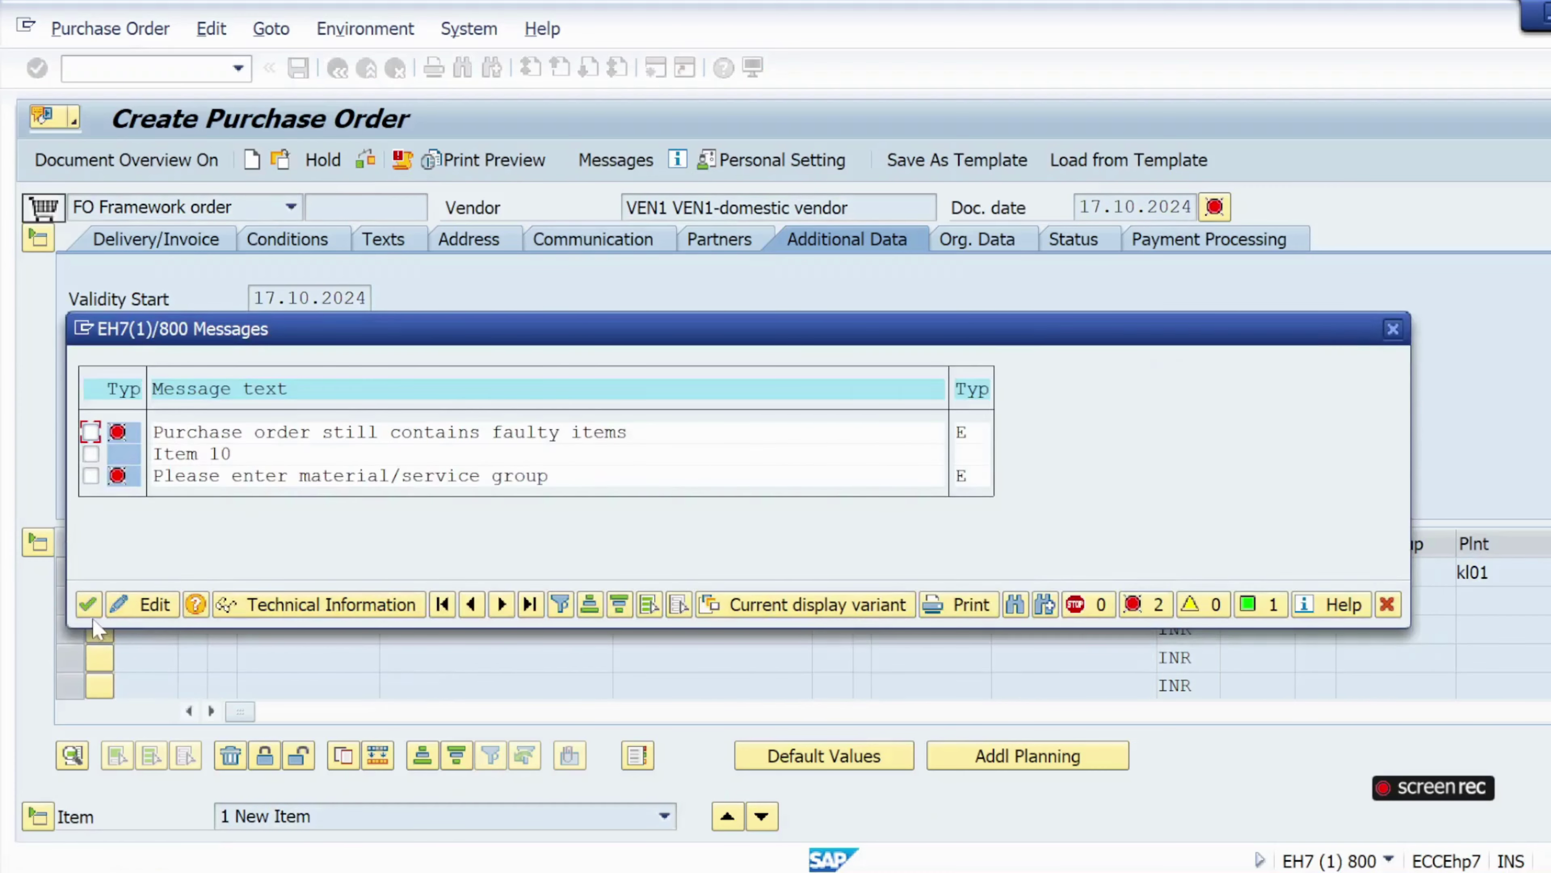
Set item 10's material group to 001 Metal Processing and re-check the order.
{"action": "left_click", "coordinate": [91, 608]}
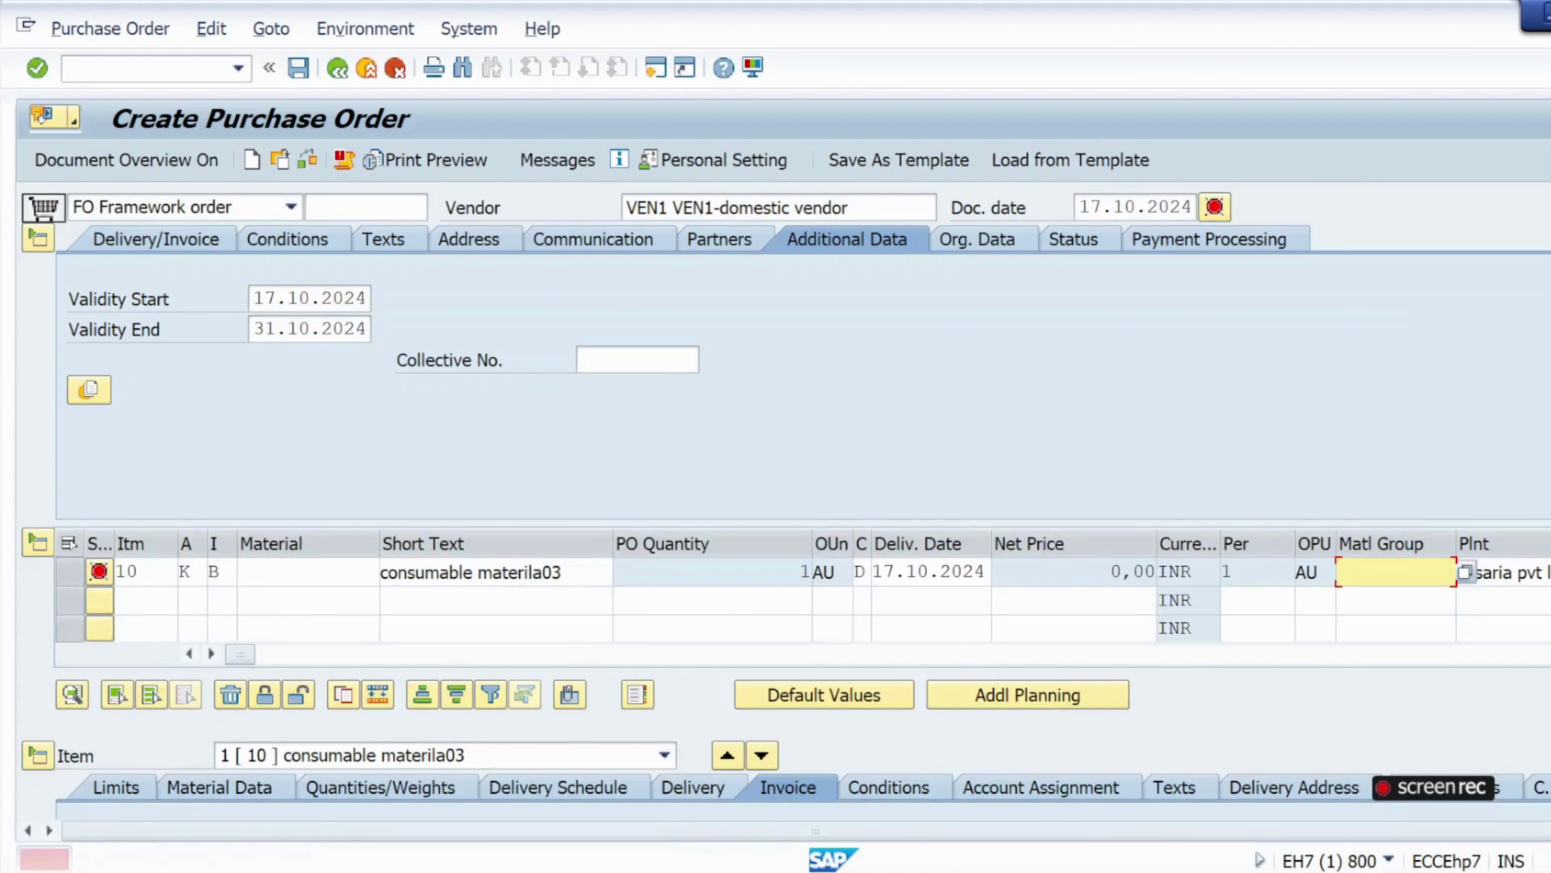
{"action": "left_click", "coordinate": [1465, 572]}
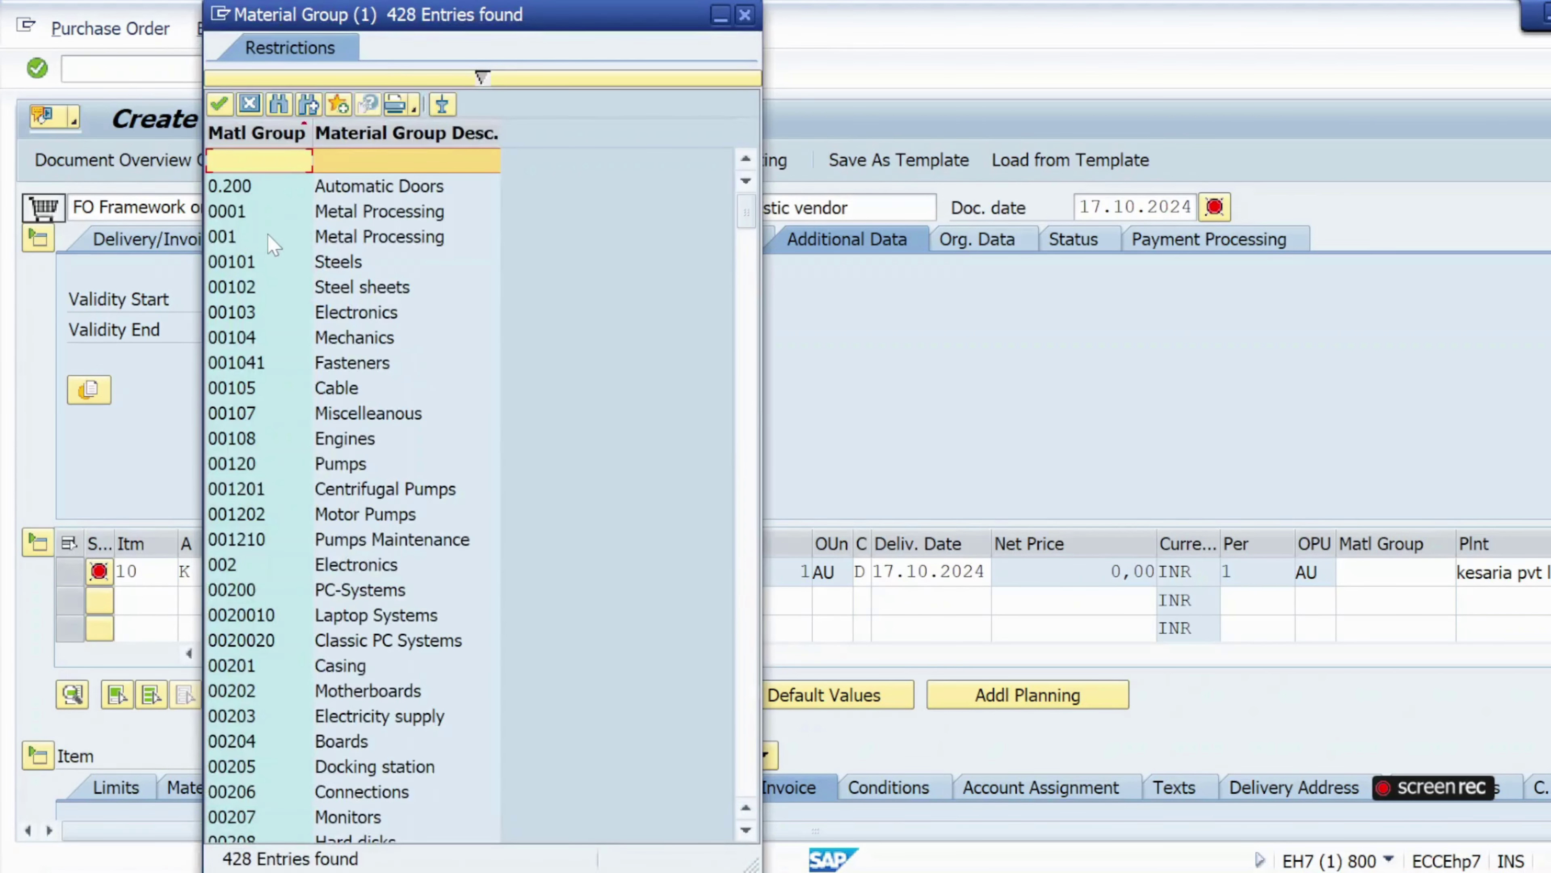
{"action": "double_click", "coordinate": [272, 236]}
{"action": "left_click", "coordinate": [307, 160]}
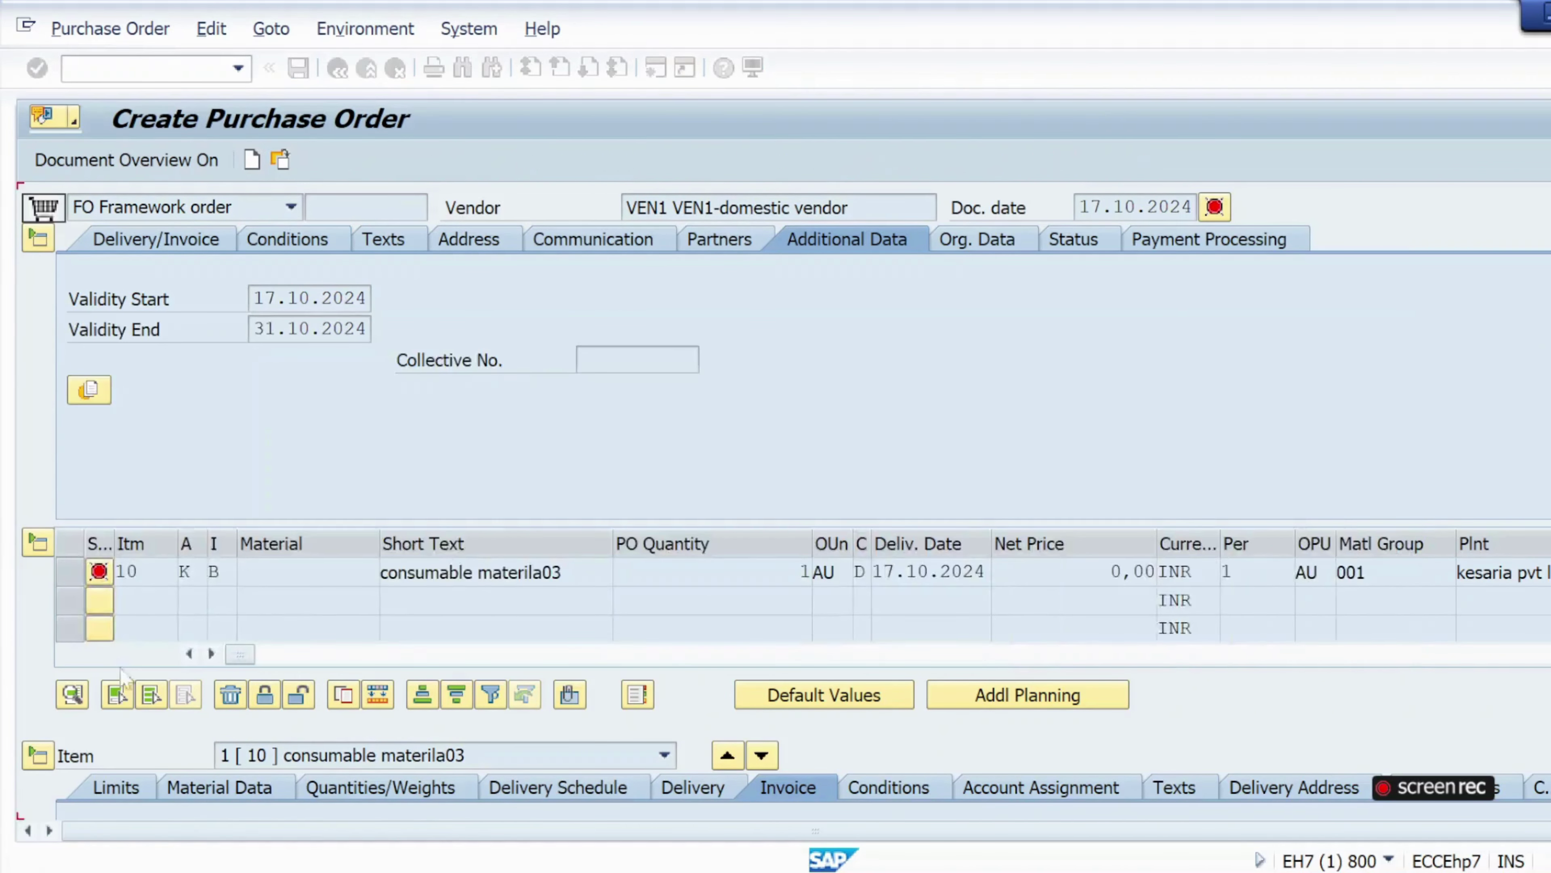
{"action": "left_click", "coordinate": [114, 623]}
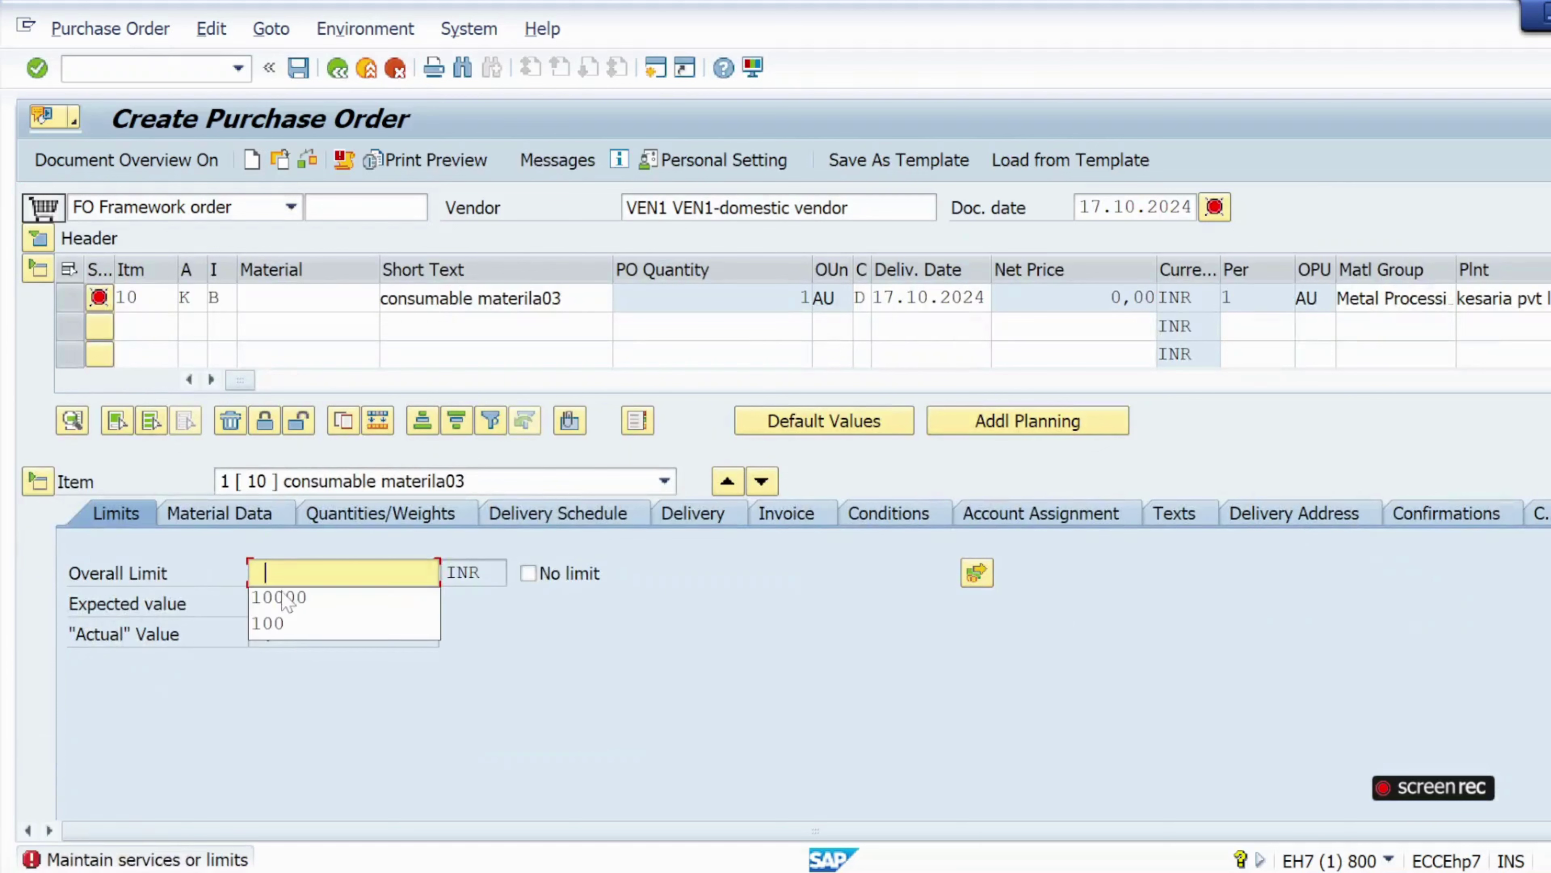
Set overall and expected limits to 10000, assigned to G/L 400000 and cost center krip.
{"action": "left_click", "coordinate": [286, 600]}
{"action": "left_click", "coordinate": [284, 603]}
{"action": "left_click", "coordinate": [276, 636]}
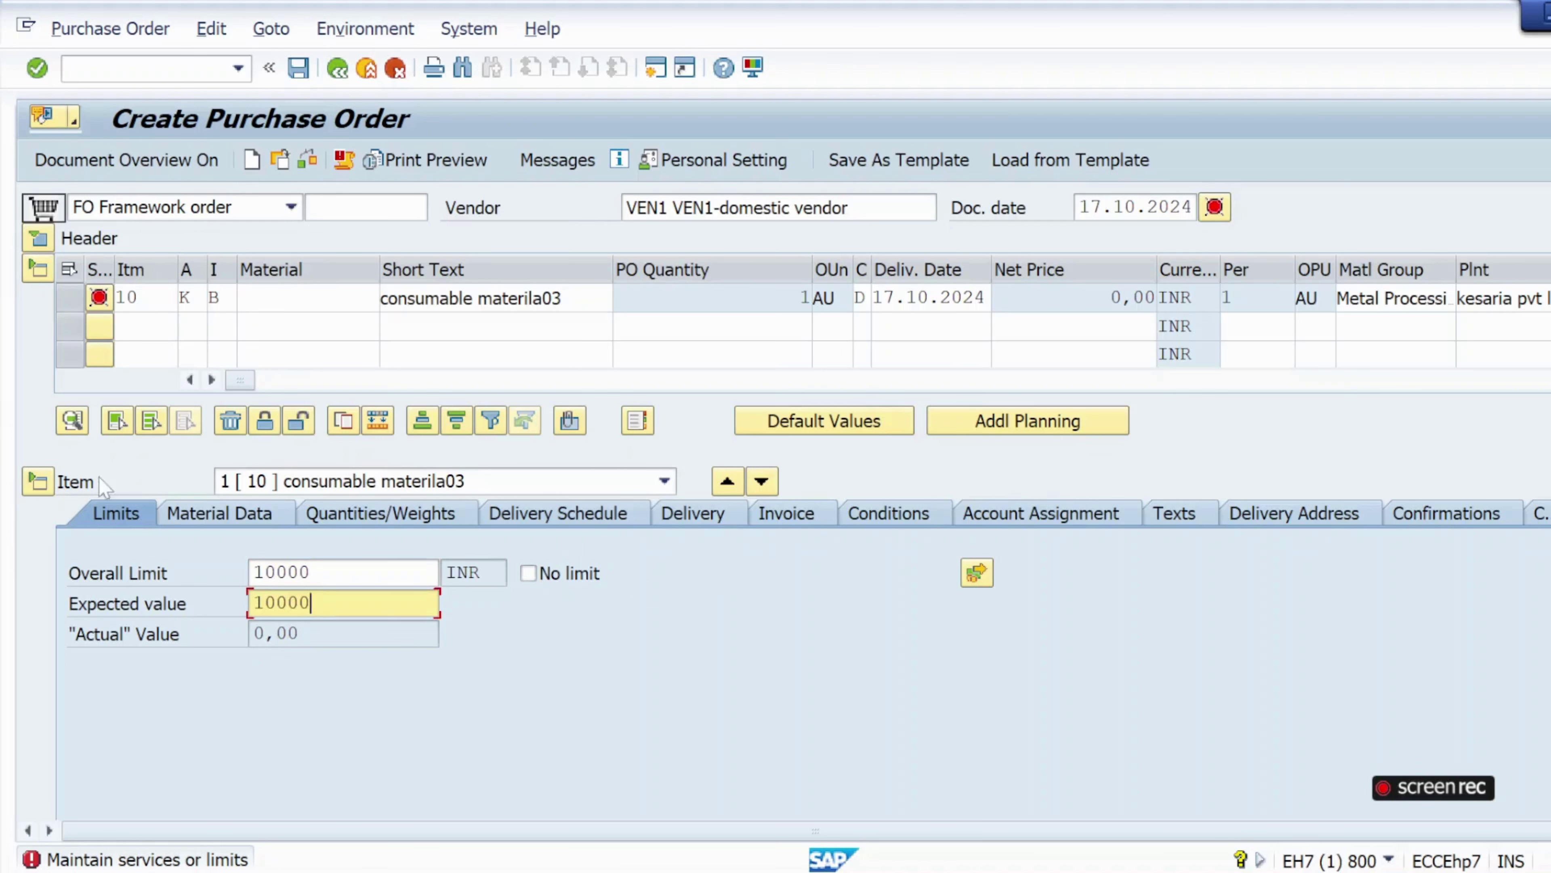
{"action": "left_click", "coordinate": [36, 68]}
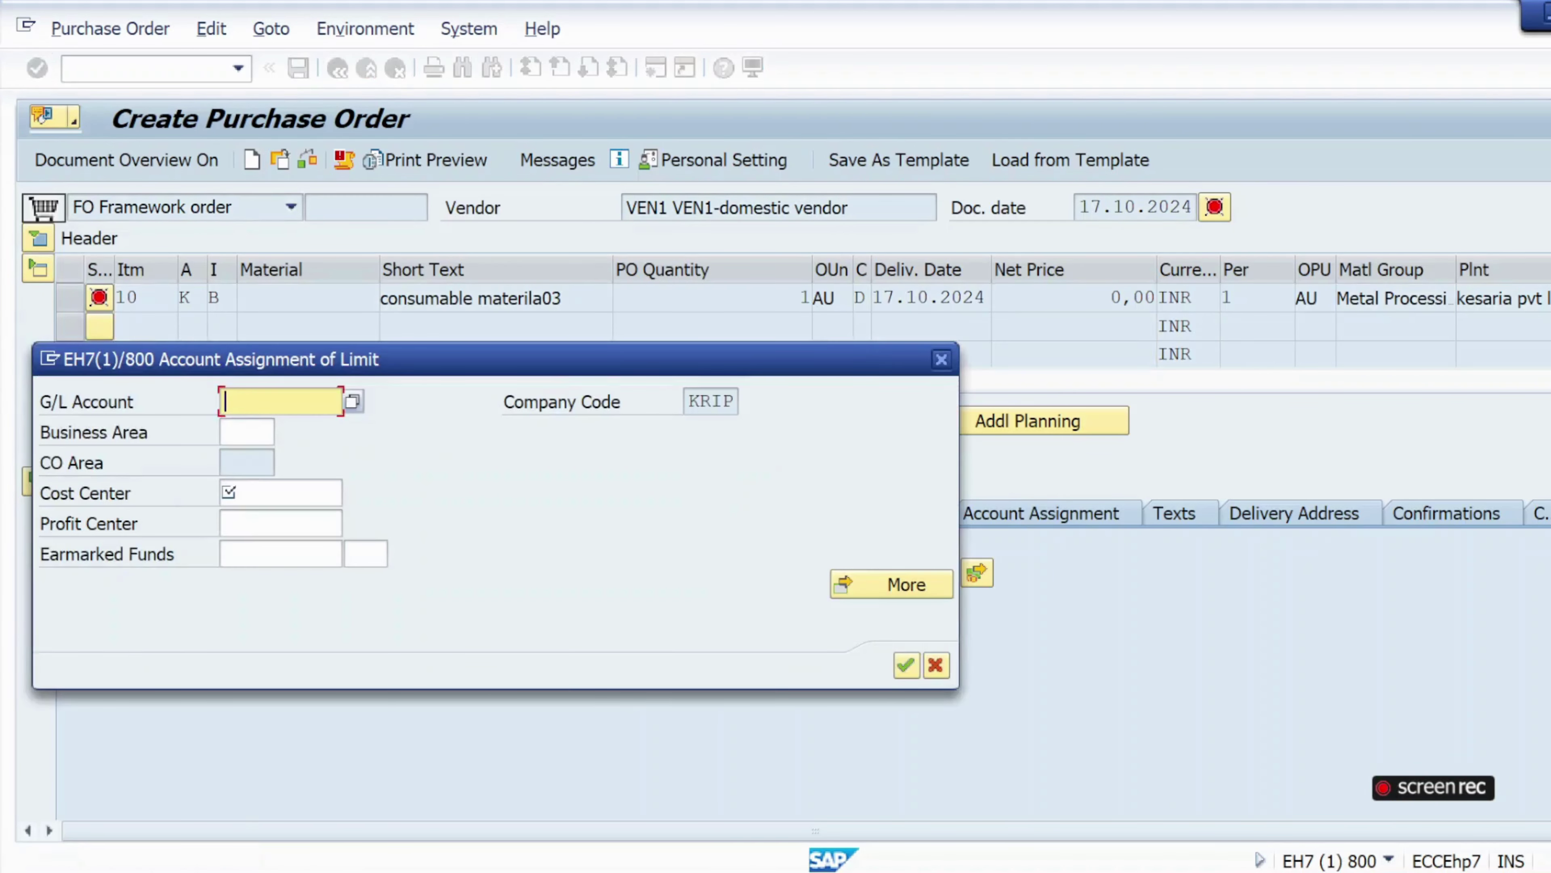
{"action": "type", "text": "400000"}
{"action": "left_click", "coordinate": [263, 494]}
{"action": "left_click", "coordinate": [262, 524]}
{"action": "left_click", "coordinate": [908, 670]}
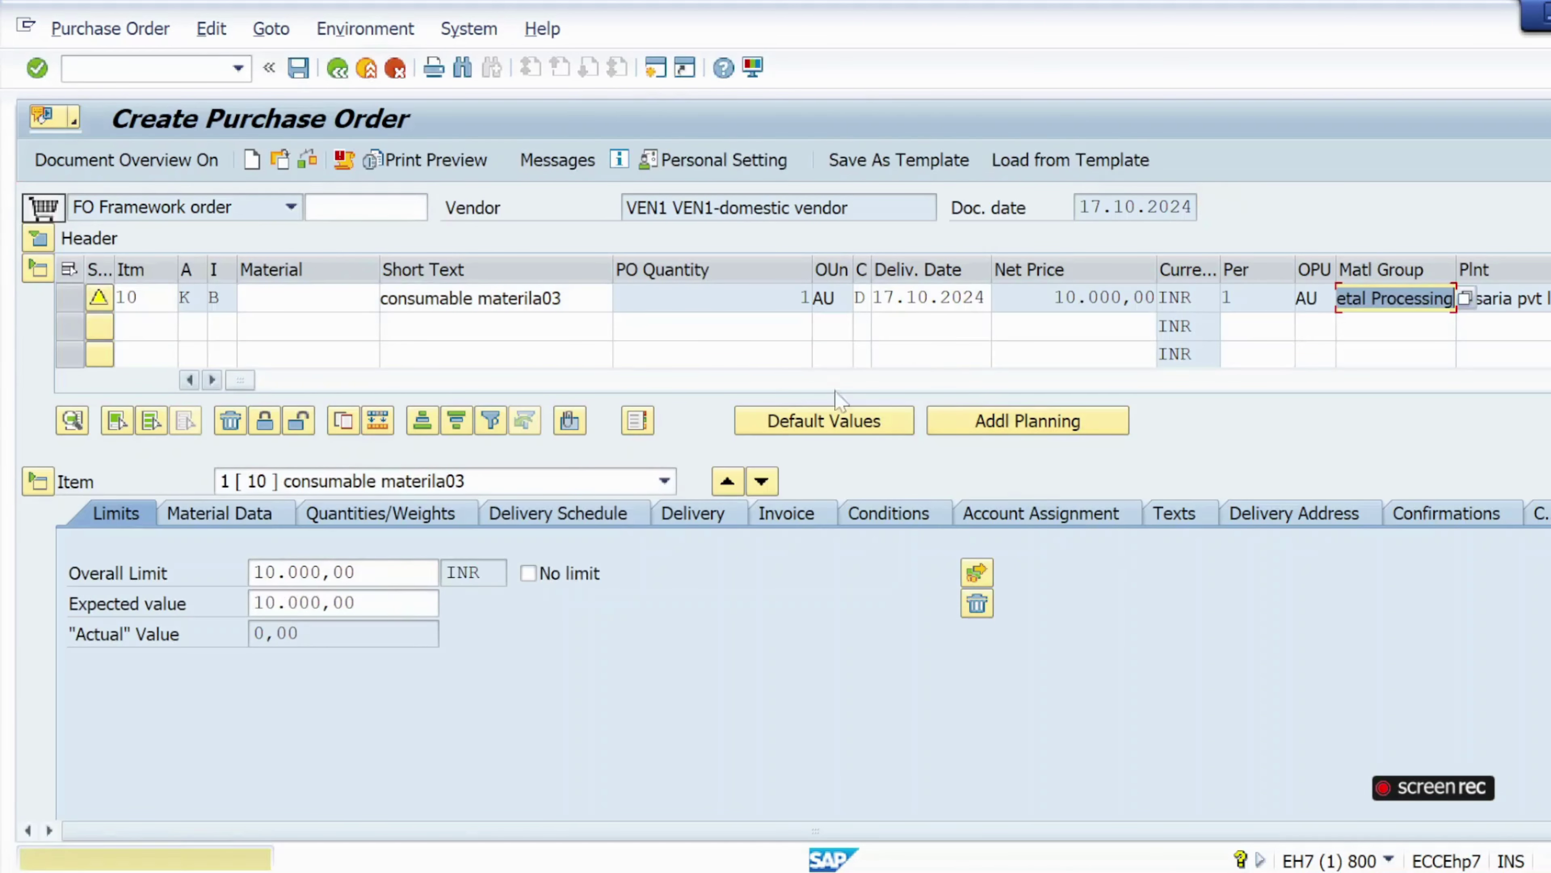
Set item 10's tax code to M7 on the Invoice tab and check the order.
{"action": "left_click", "coordinate": [777, 516]}
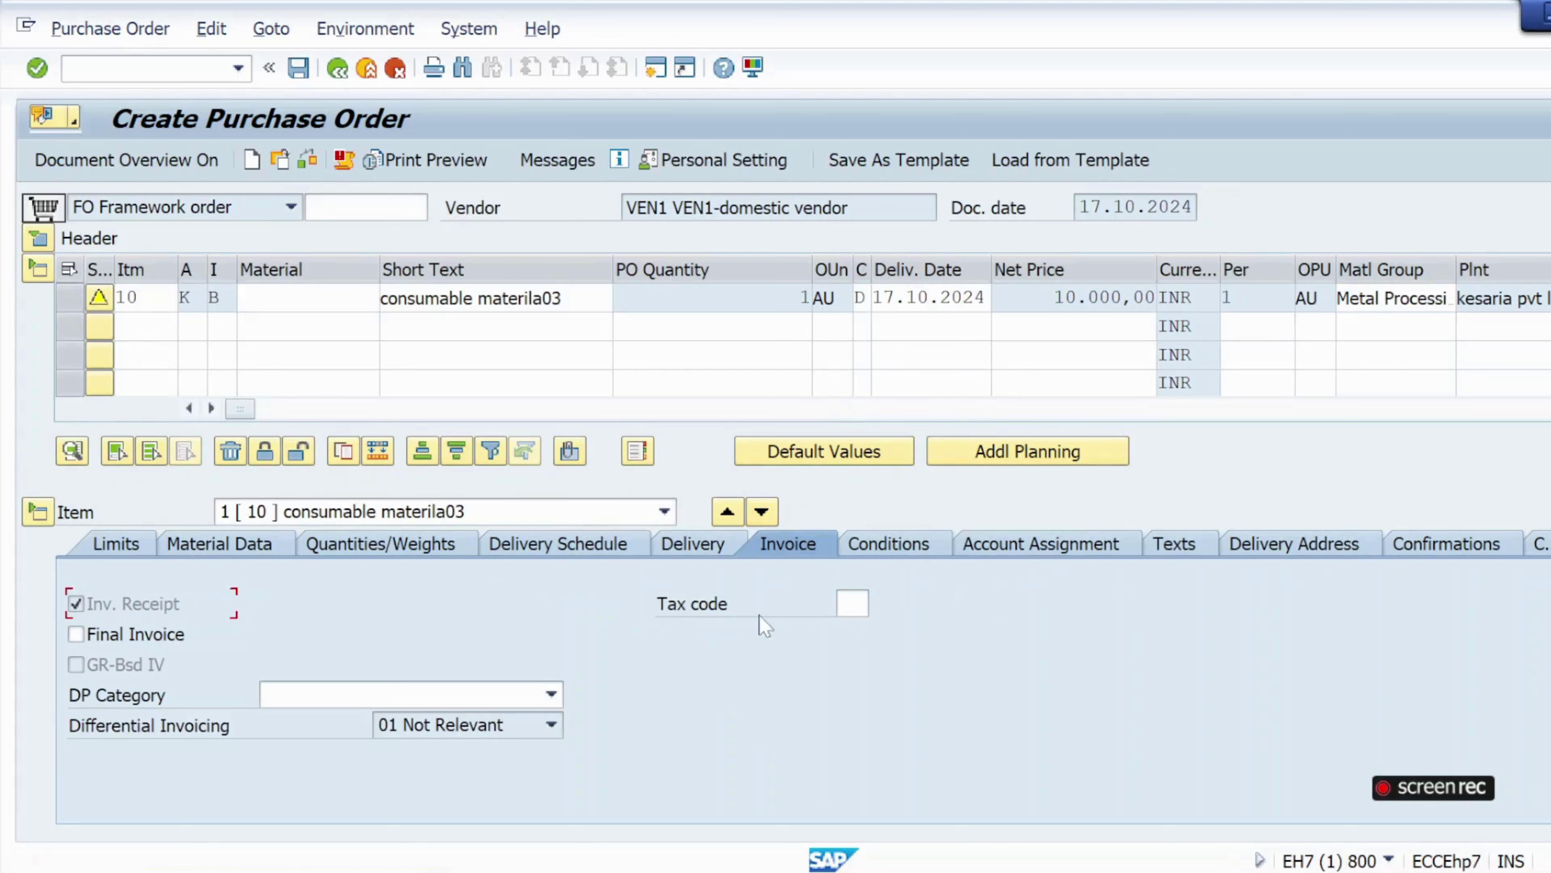
{"action": "left_click", "coordinate": [852, 604]}
{"action": "left_click", "coordinate": [879, 605]}
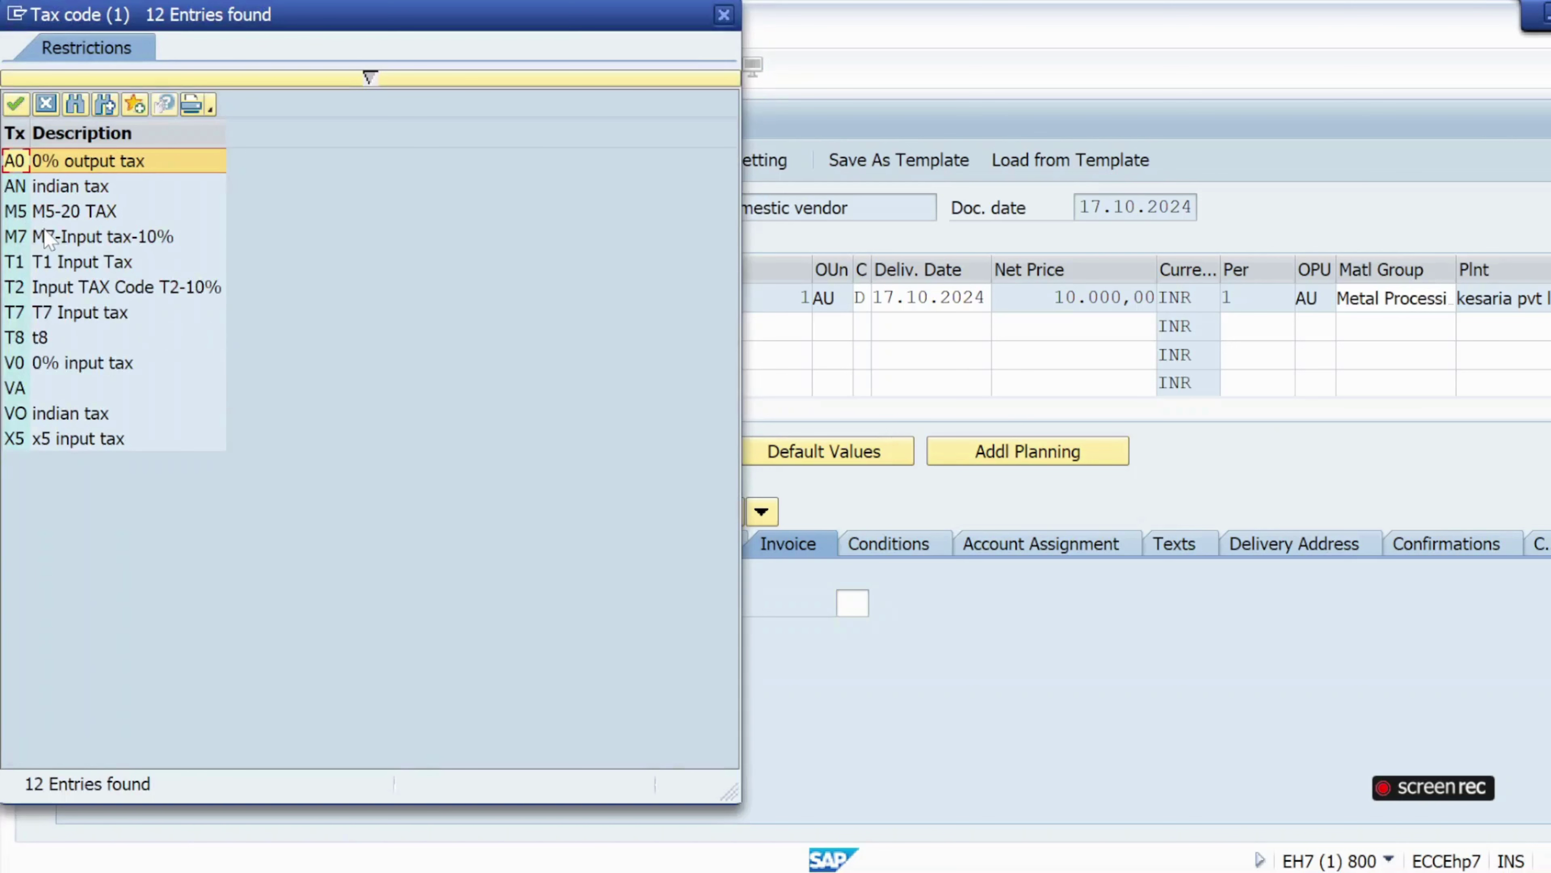
{"action": "double_click", "coordinate": [49, 238]}
{"action": "left_click", "coordinate": [307, 160]}
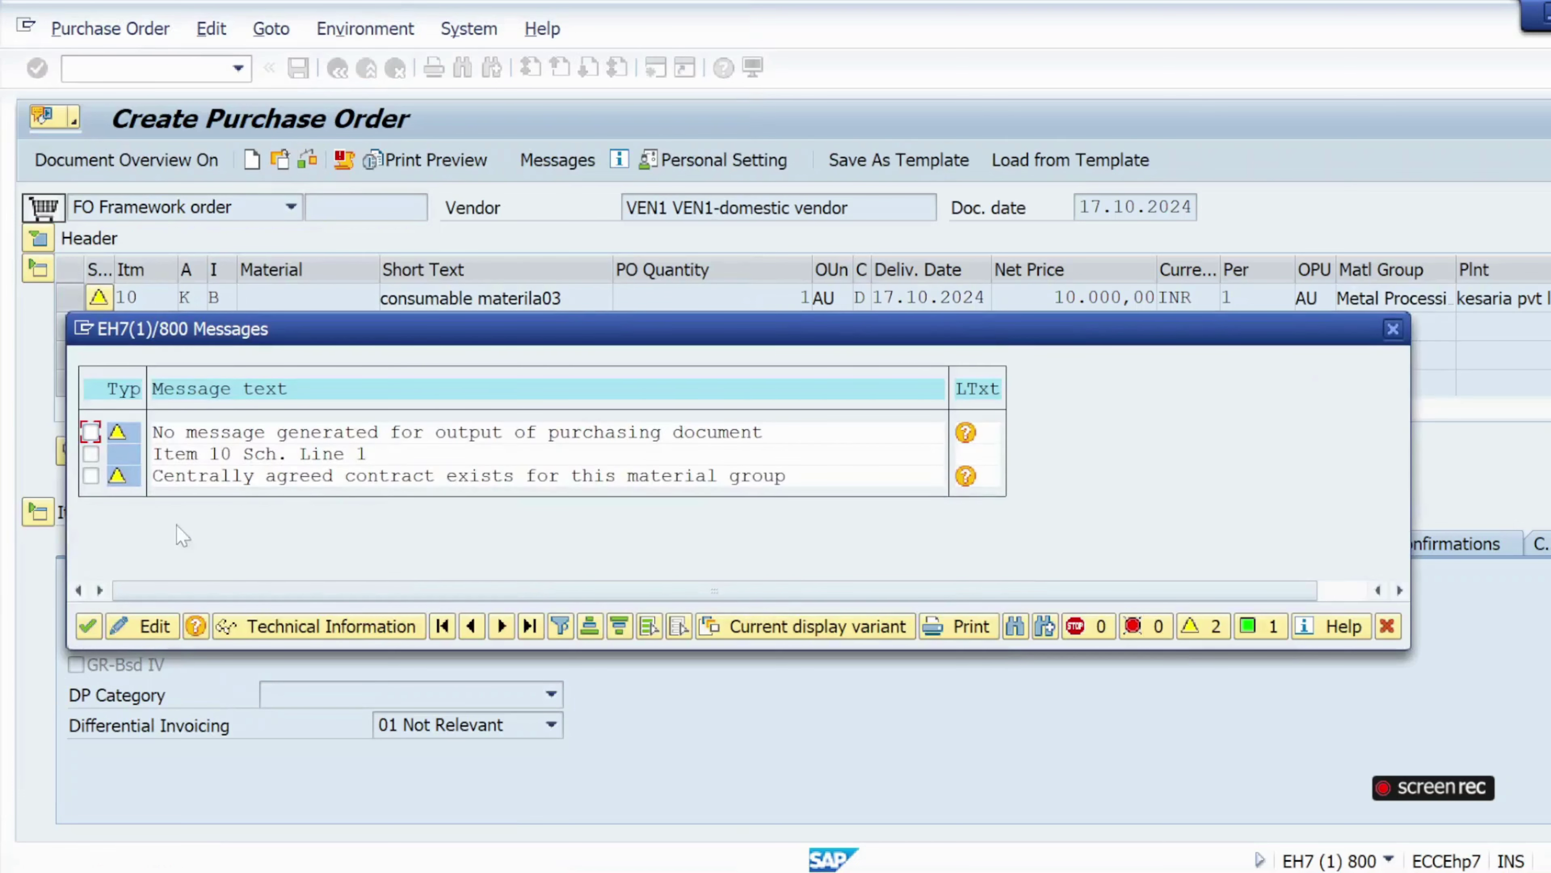
{"action": "left_click", "coordinate": [92, 627]}
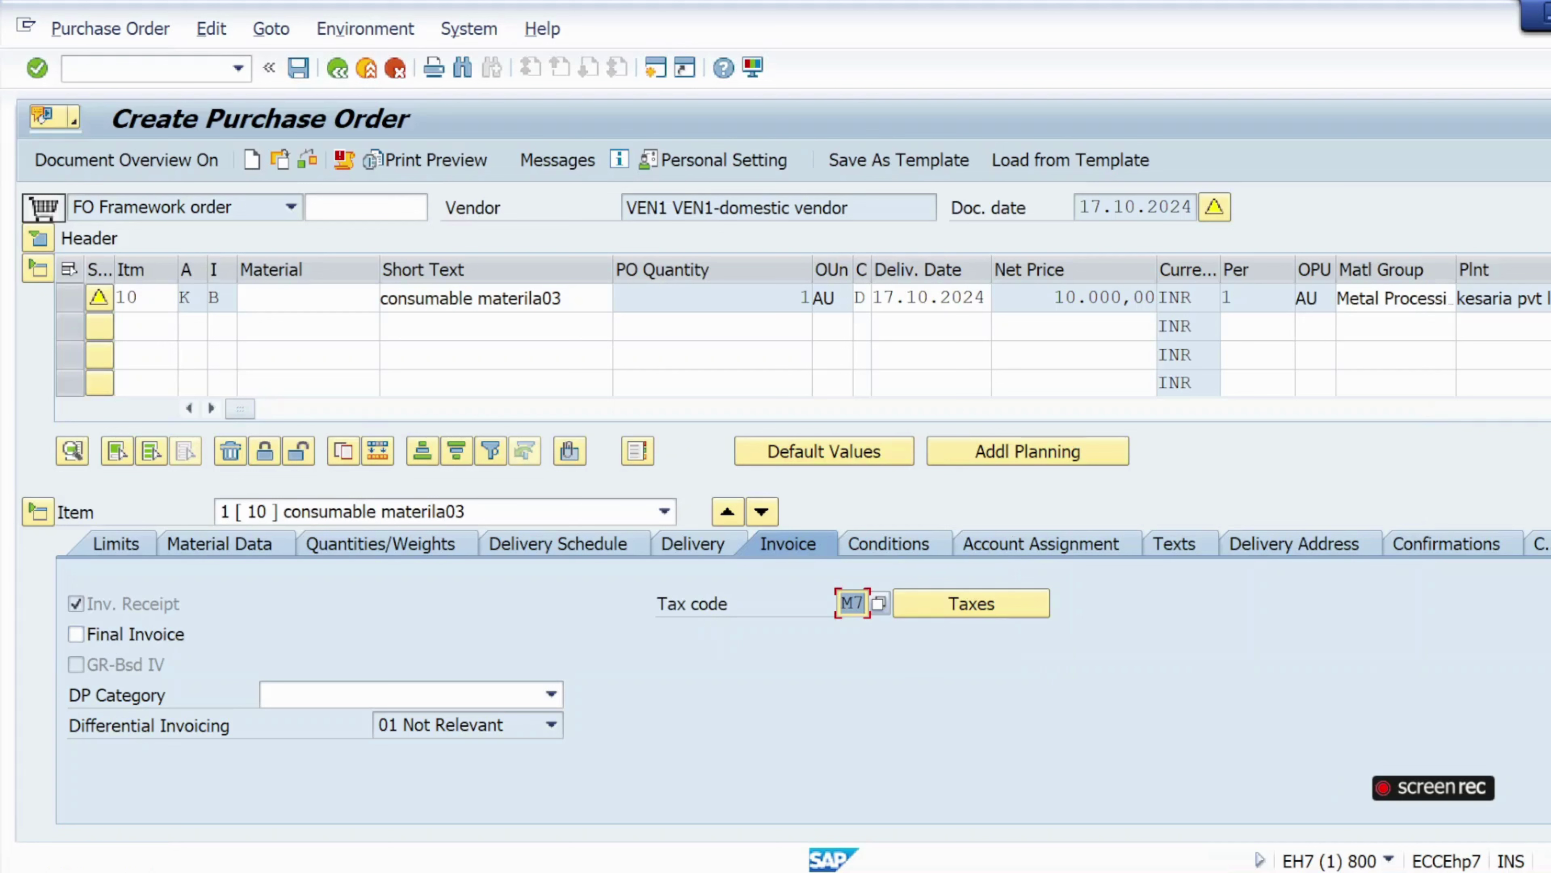
{"action": "left_click", "coordinate": [304, 77]}
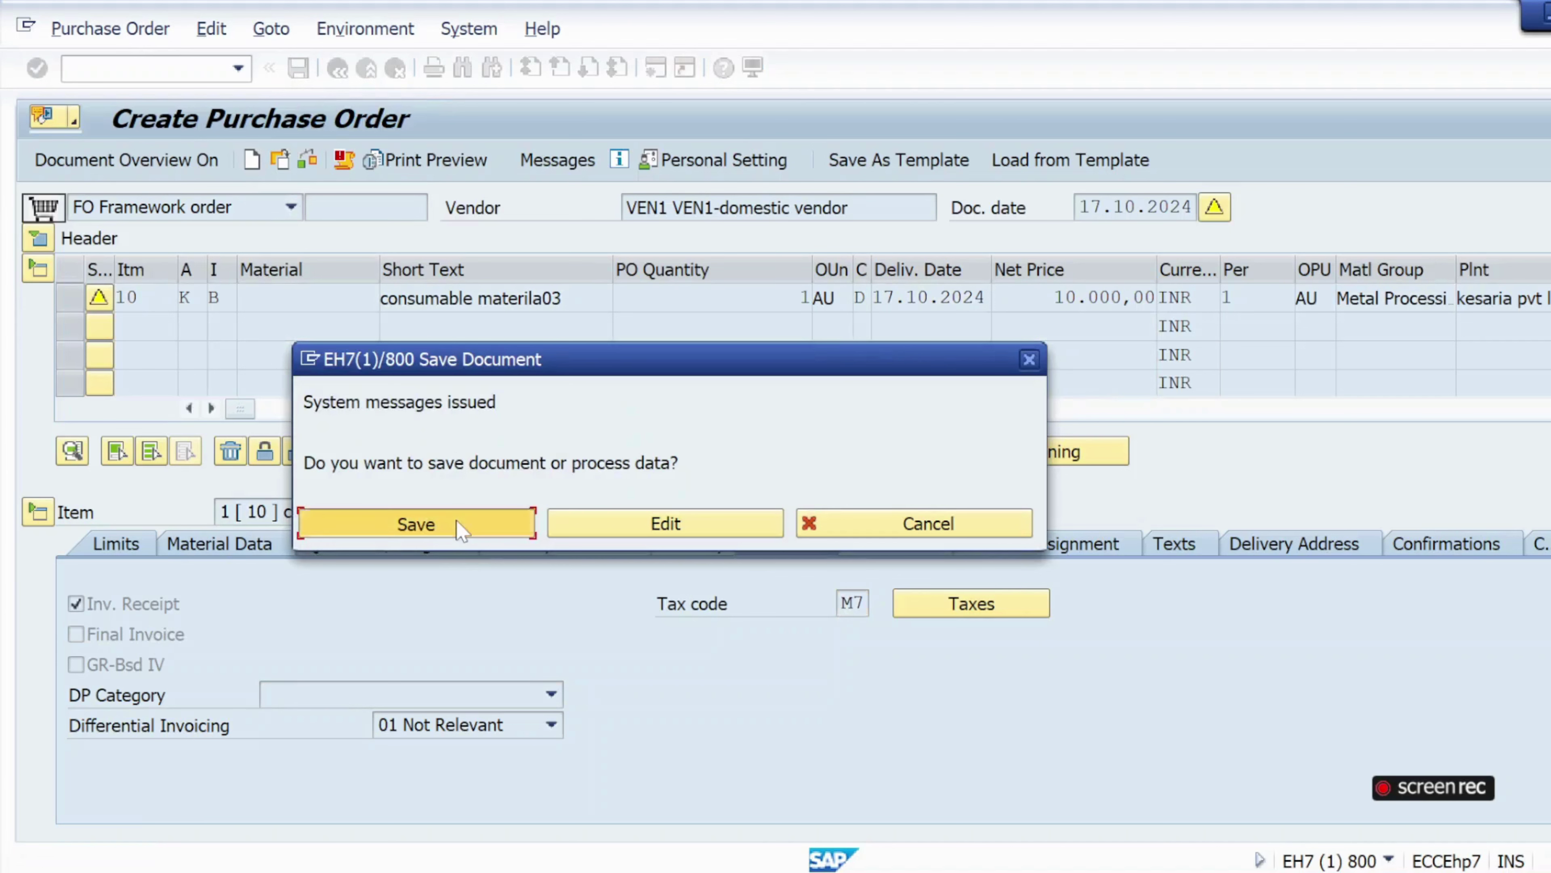
{"action": "left_click", "coordinate": [461, 527]}
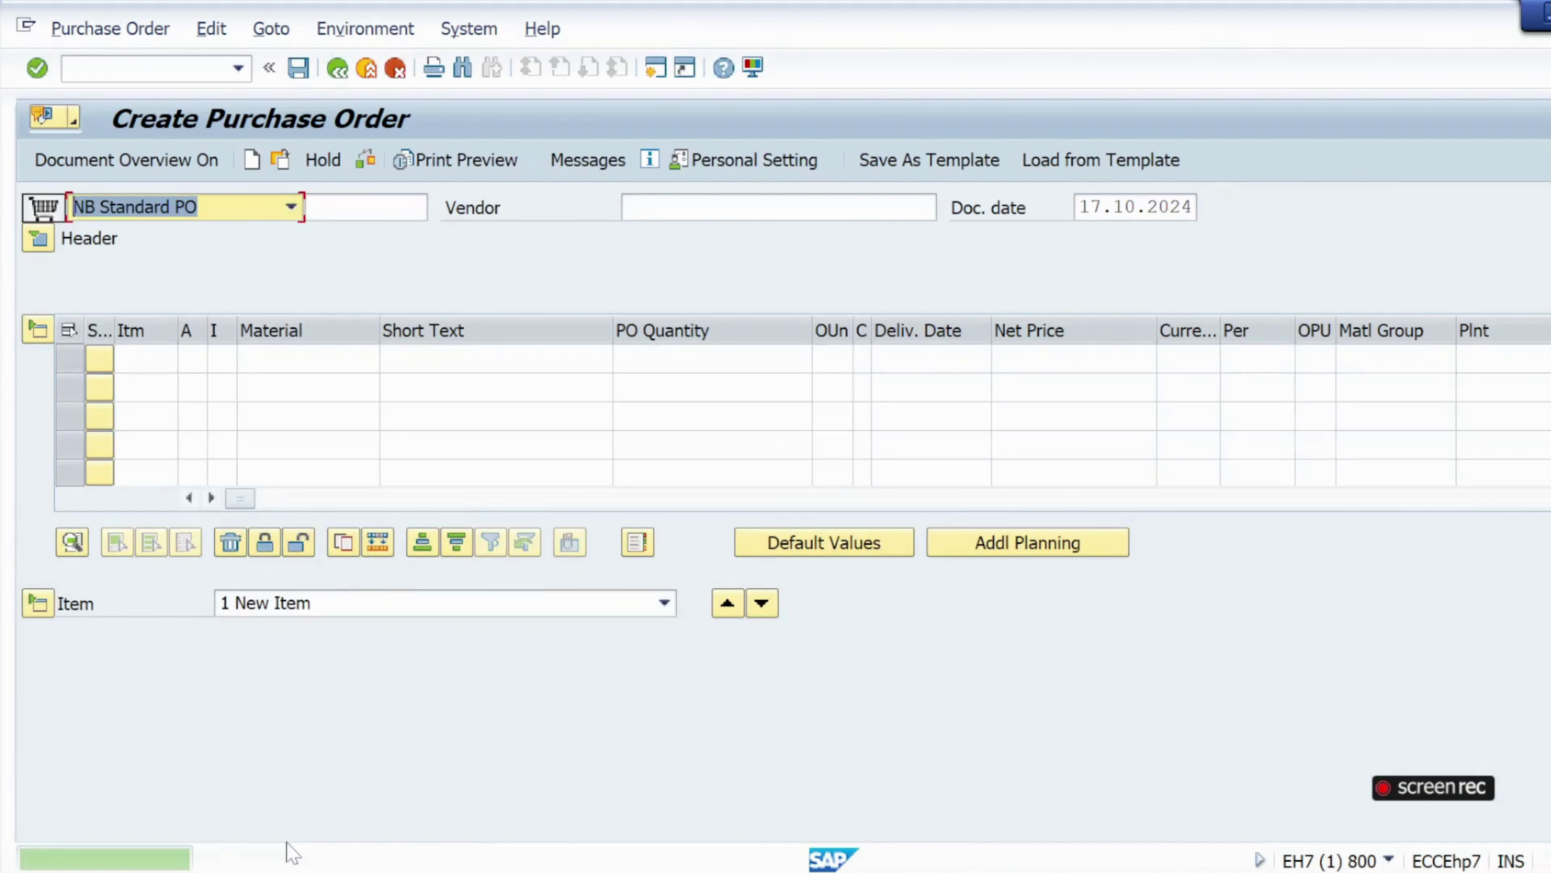
{"action": "left_click", "coordinate": [264, 860]}
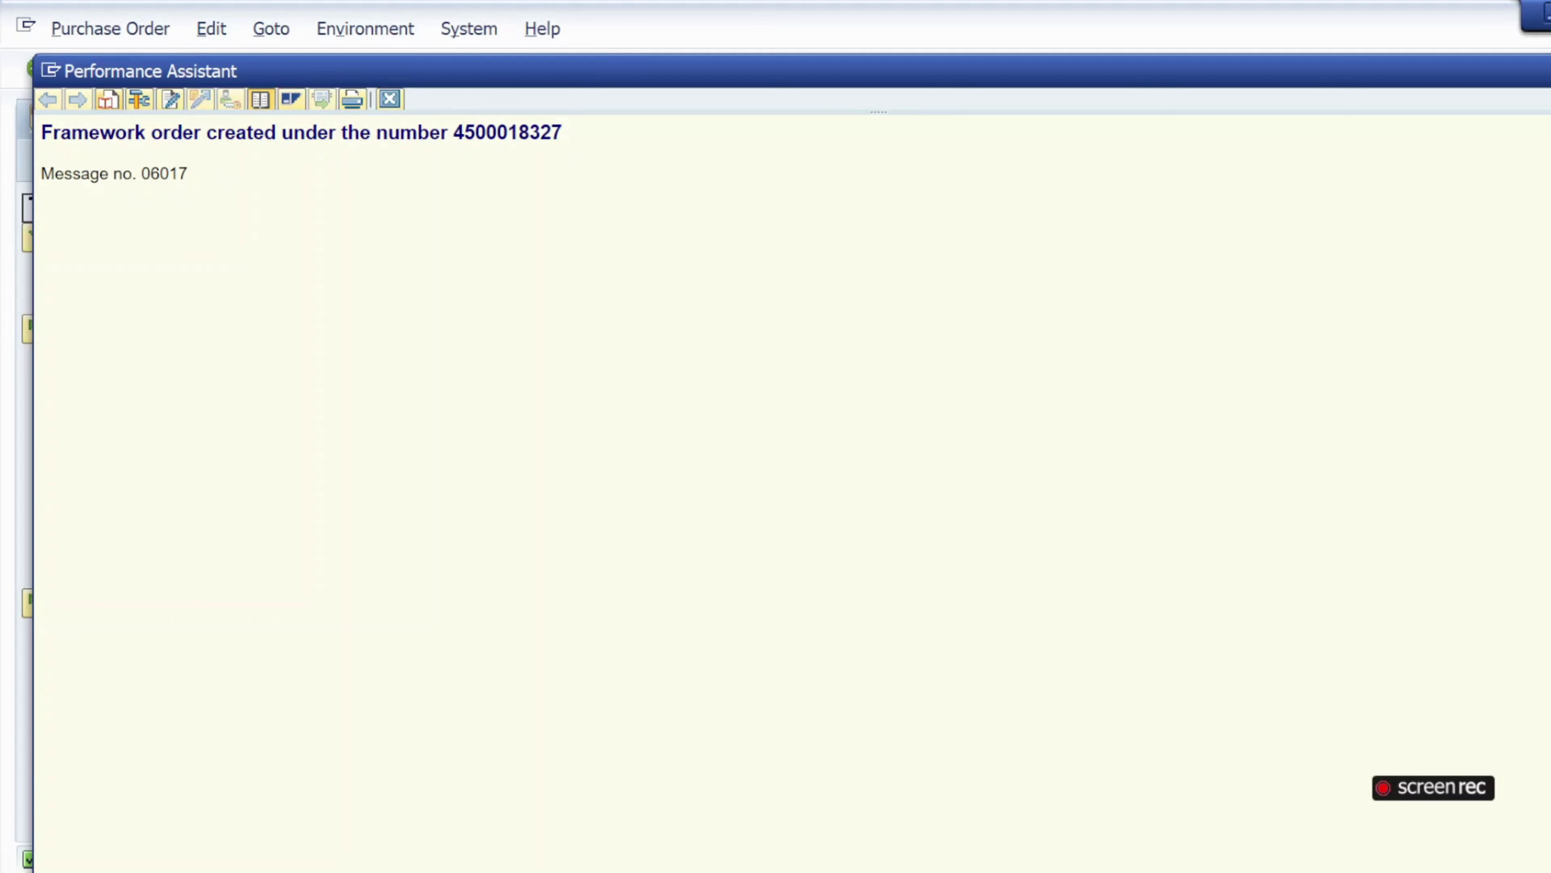
{"action": "left_click_drag", "start_coordinate": [454, 132], "coordinate": [562, 133]}
{"action": "key", "text": "ctrl+c"}
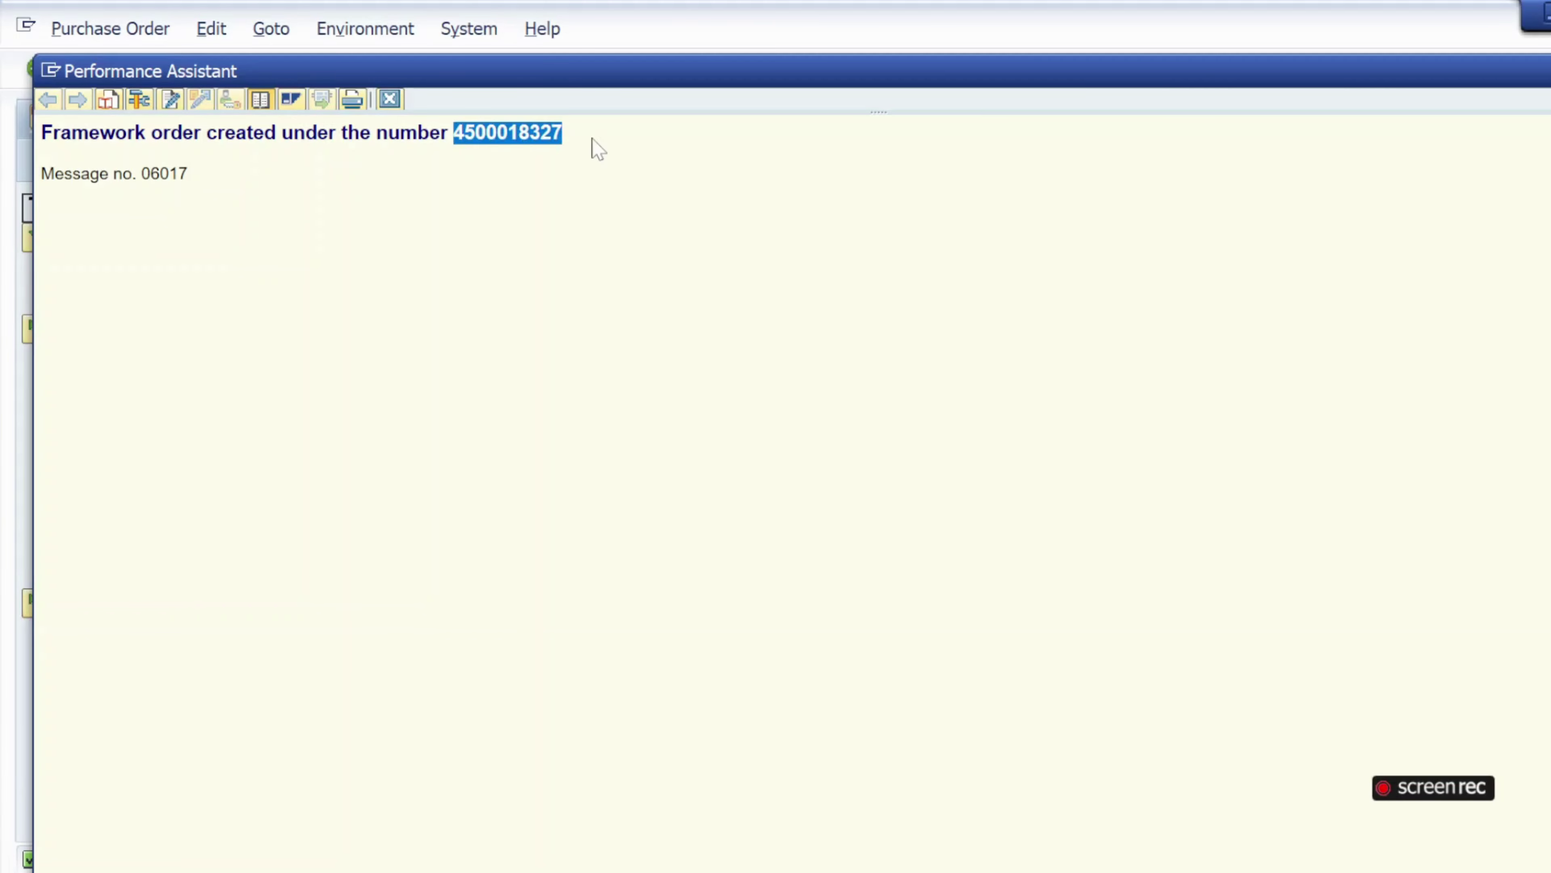
{"action": "left_click", "coordinate": [391, 99]}
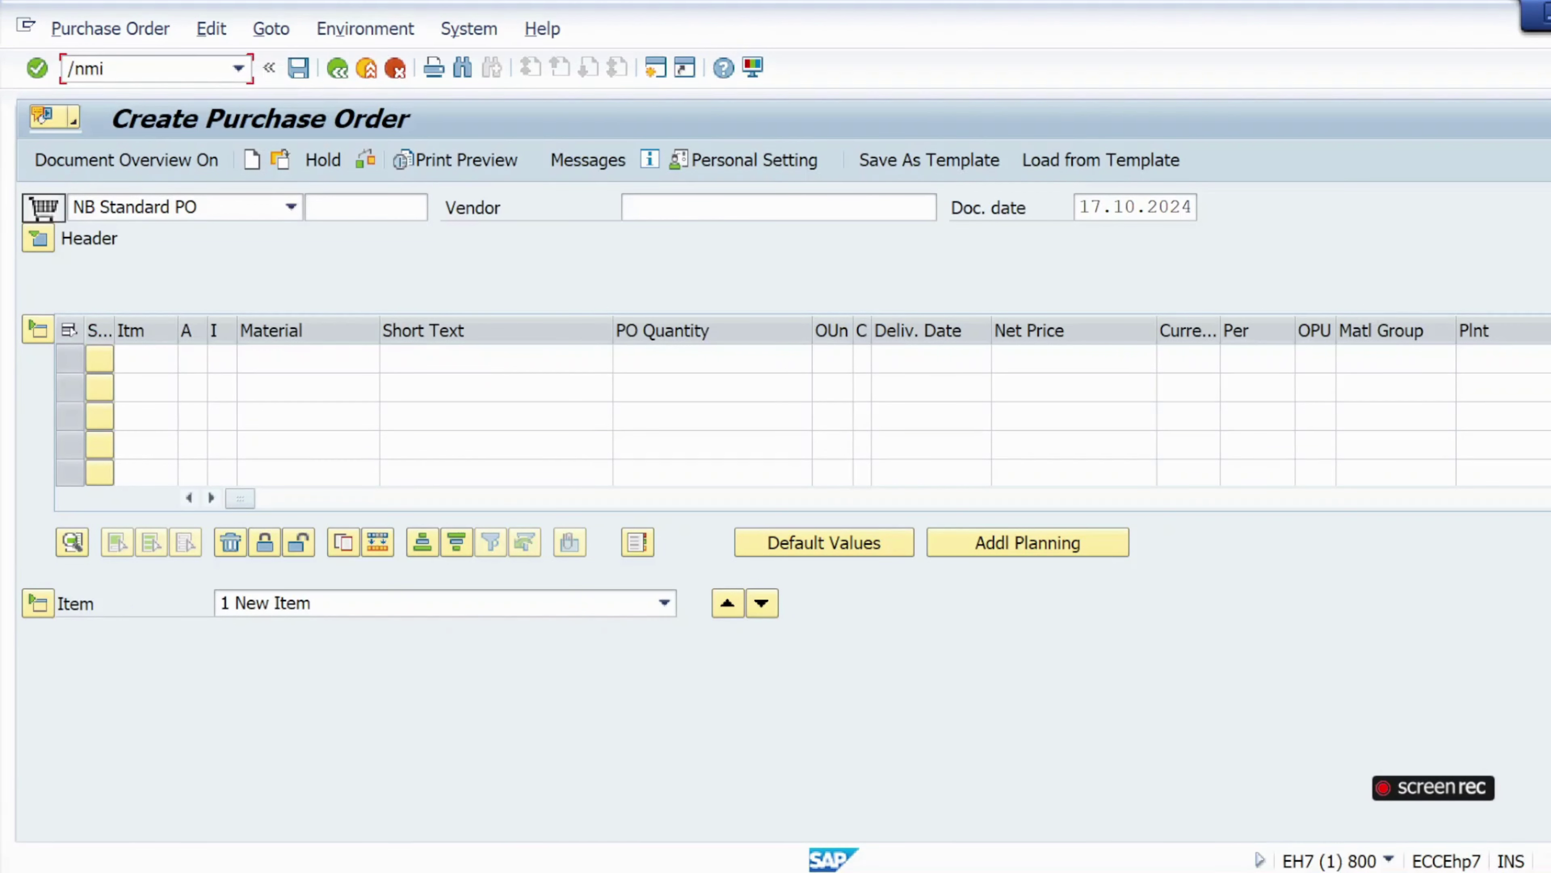
Launch MIRO with /nmiro for company code krip.
{"action": "type", "text": "/nmiro"}
{"action": "key", "text": "Return"}
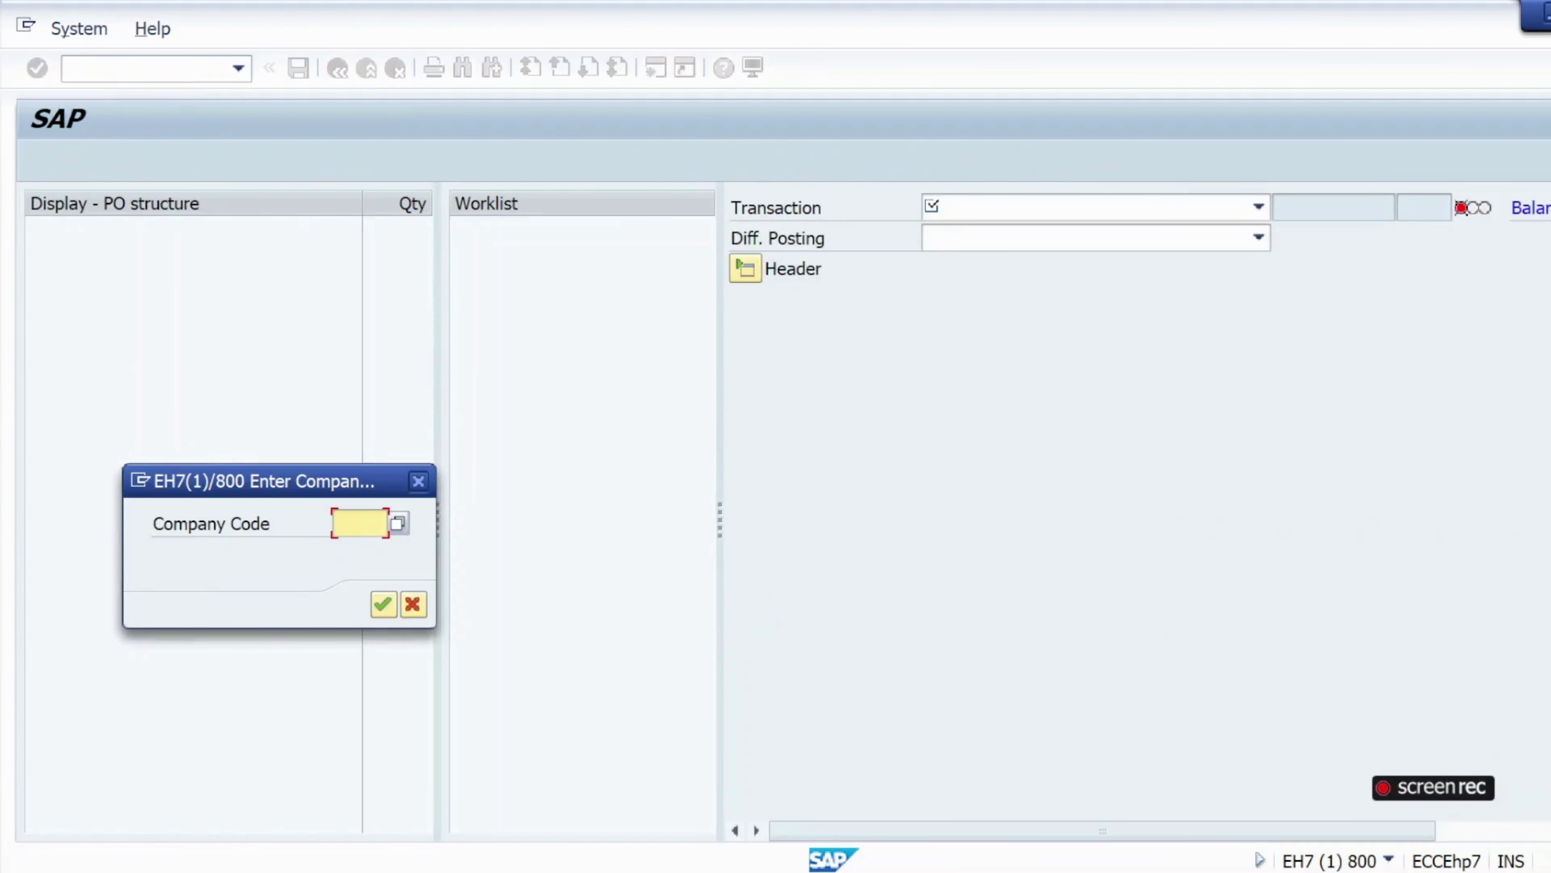
{"action": "type", "text": "kri"}
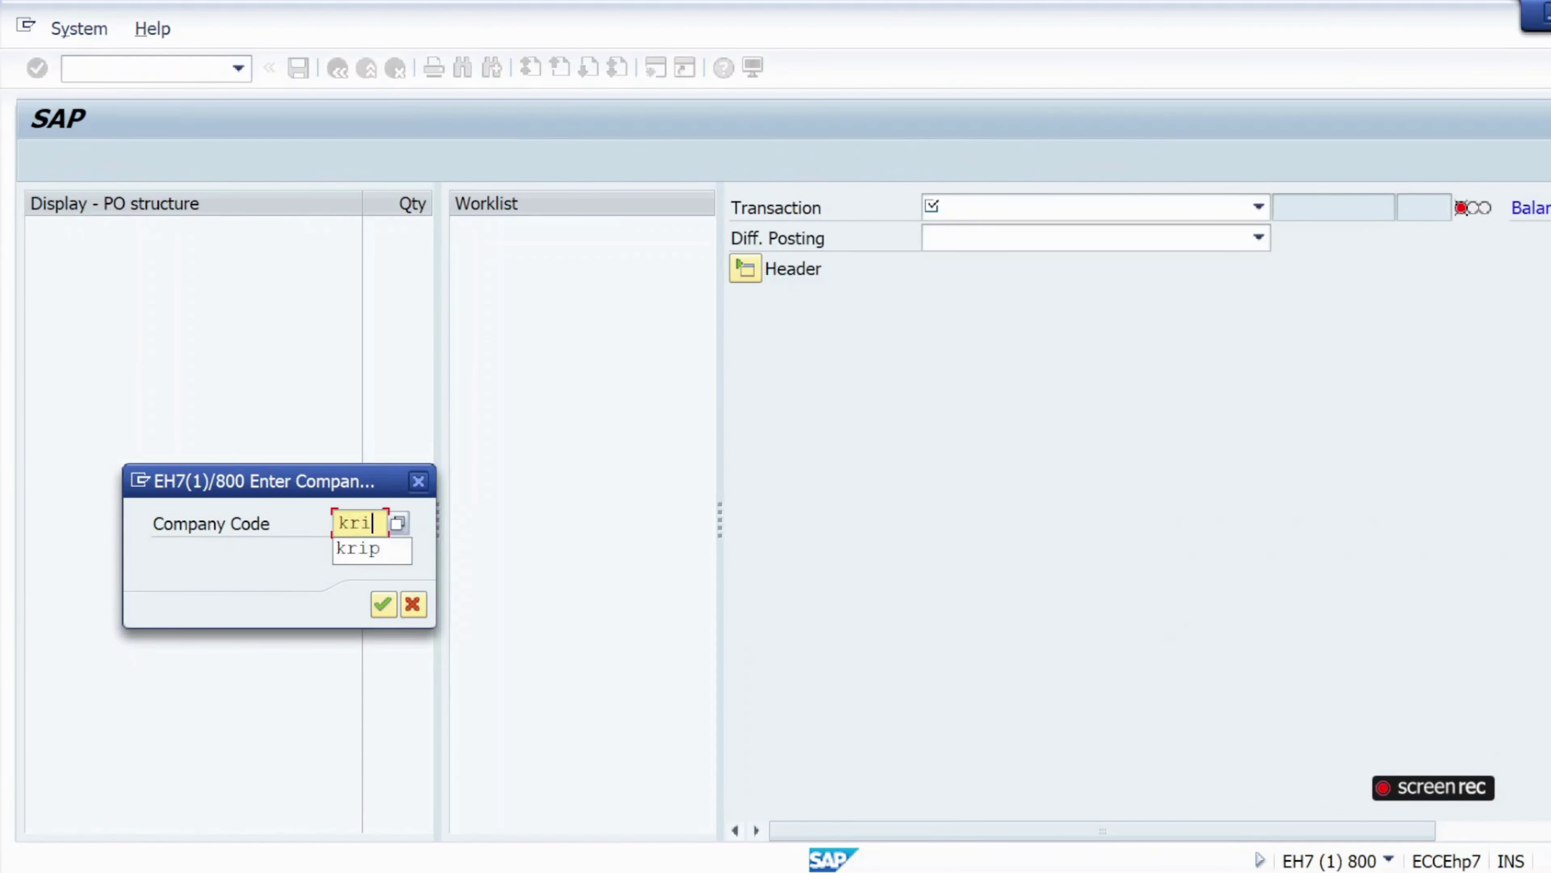
{"action": "type", "text": "p"}
{"action": "key", "text": "Return"}
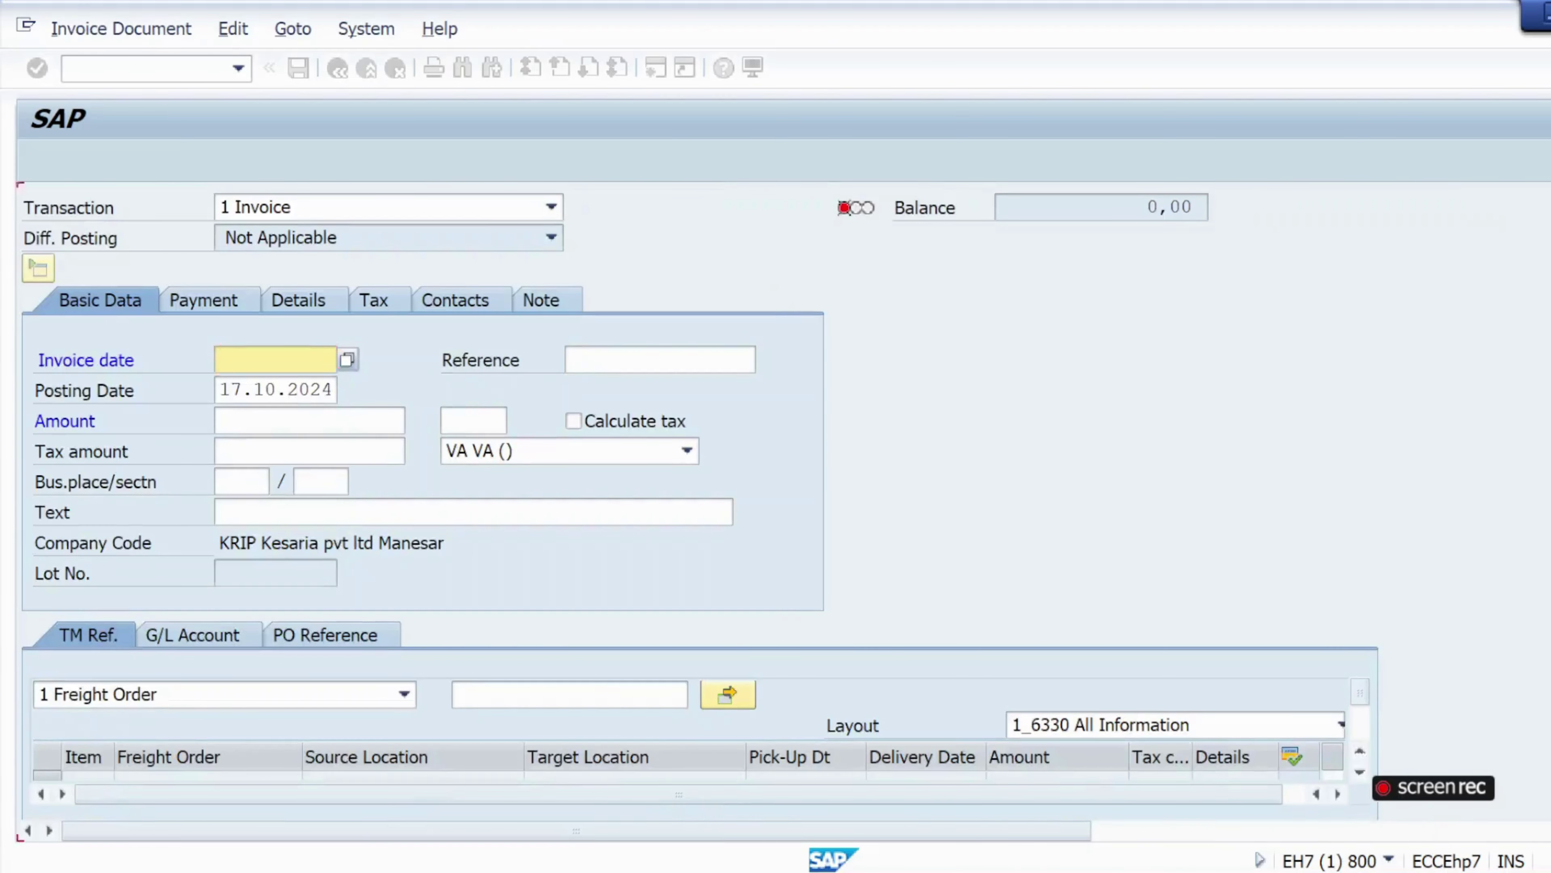
{"action": "key", "text": "alt+Tab"}
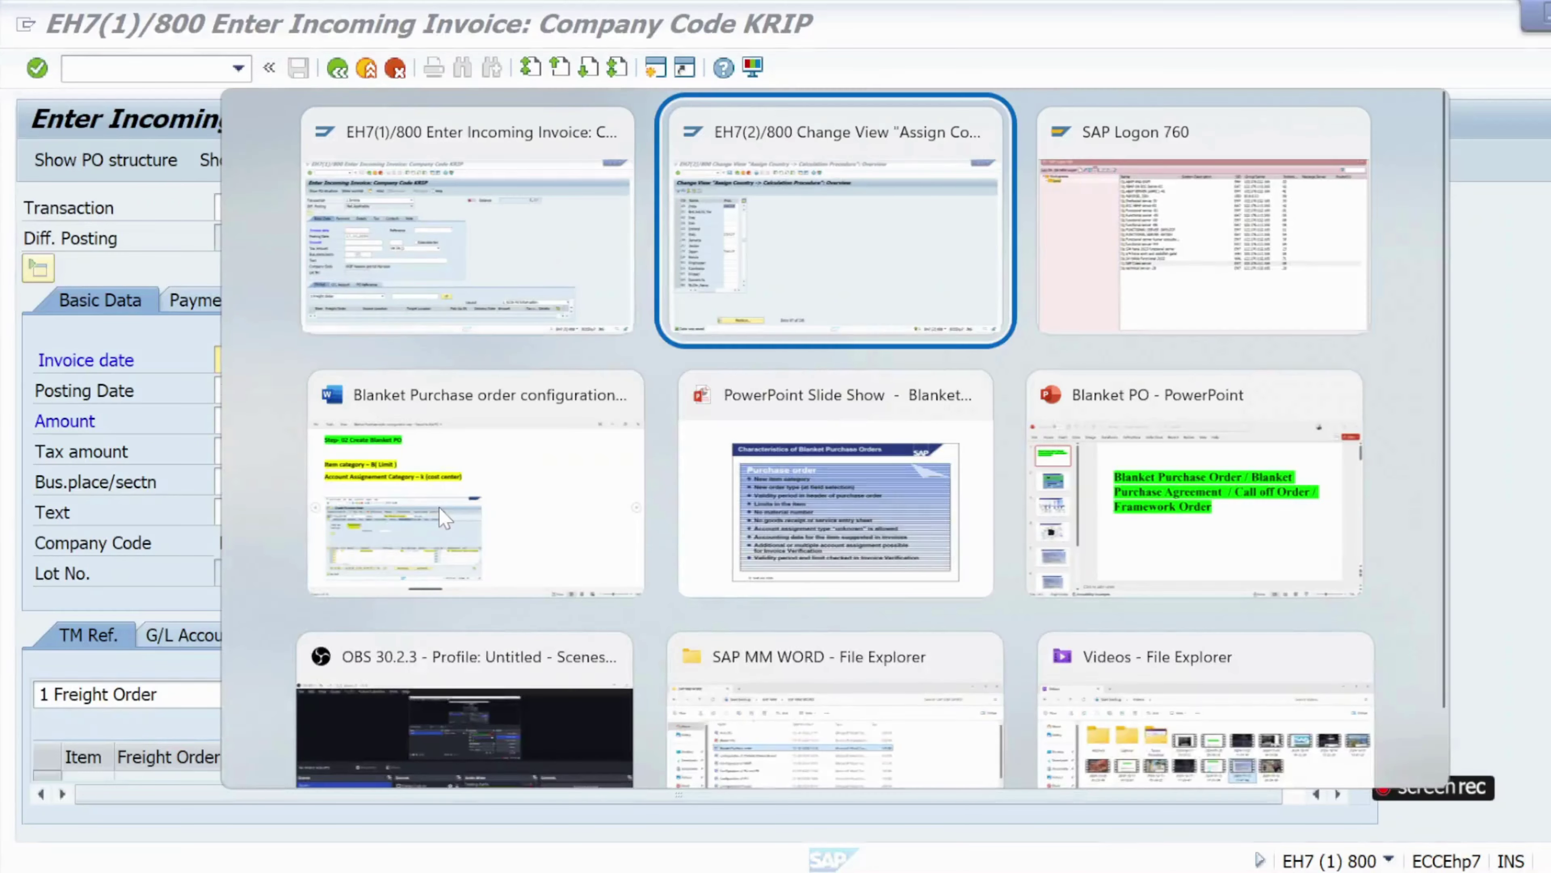
{"action": "key", "text": "alt+Down"}
{"action": "key", "text": "alt+Up"}
Page through the Word notes to Step 03, MIRO invoice verification, then return to SAP.
{"action": "key", "text": "alt+Down"}
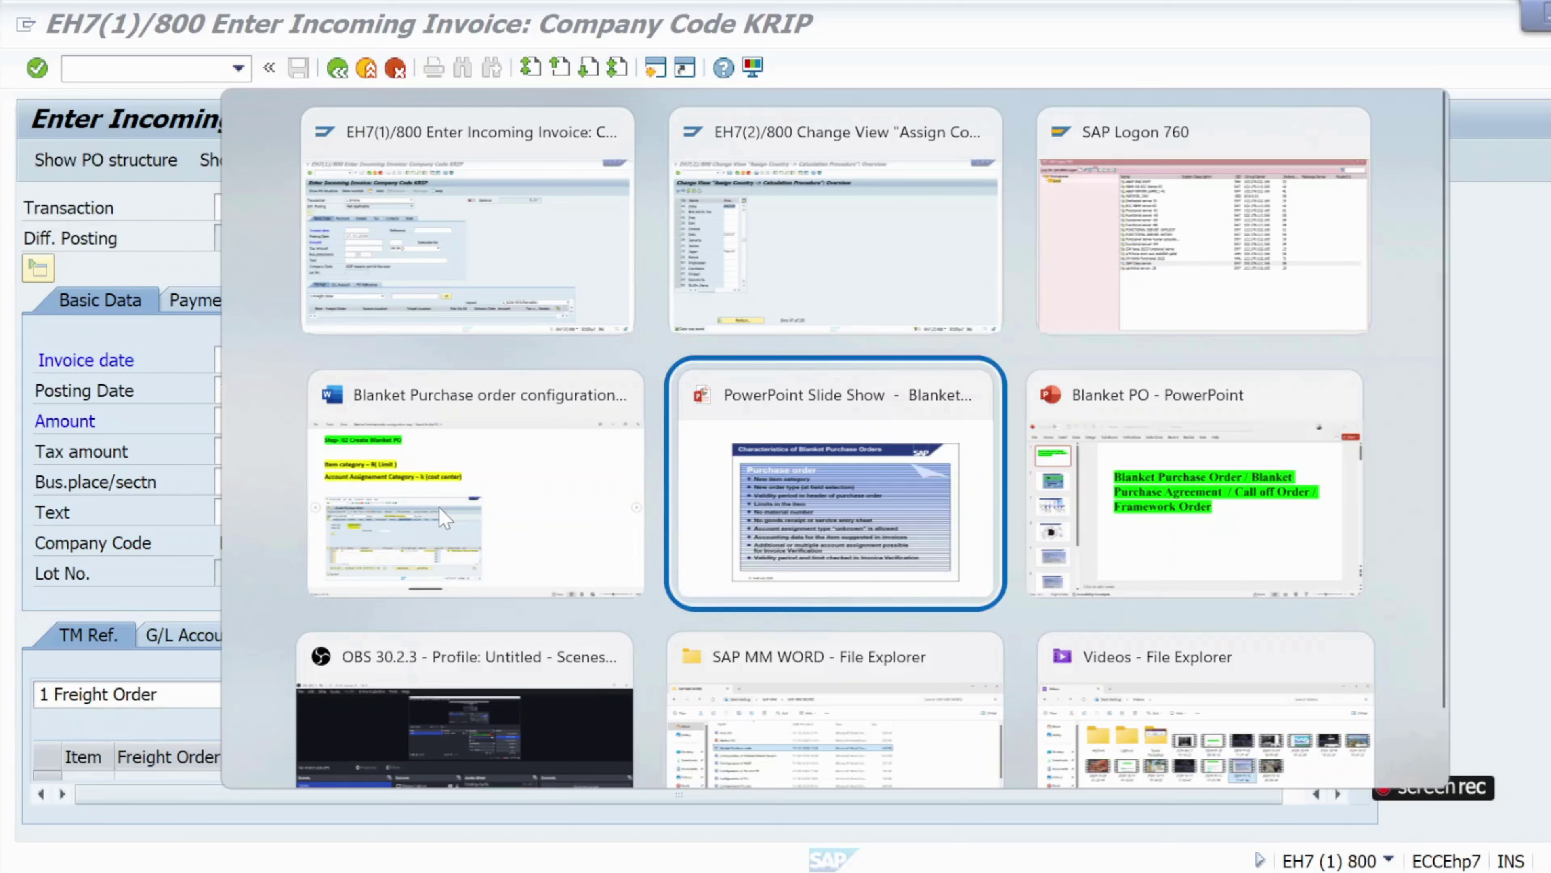
{"action": "key", "text": "alt+Left"}
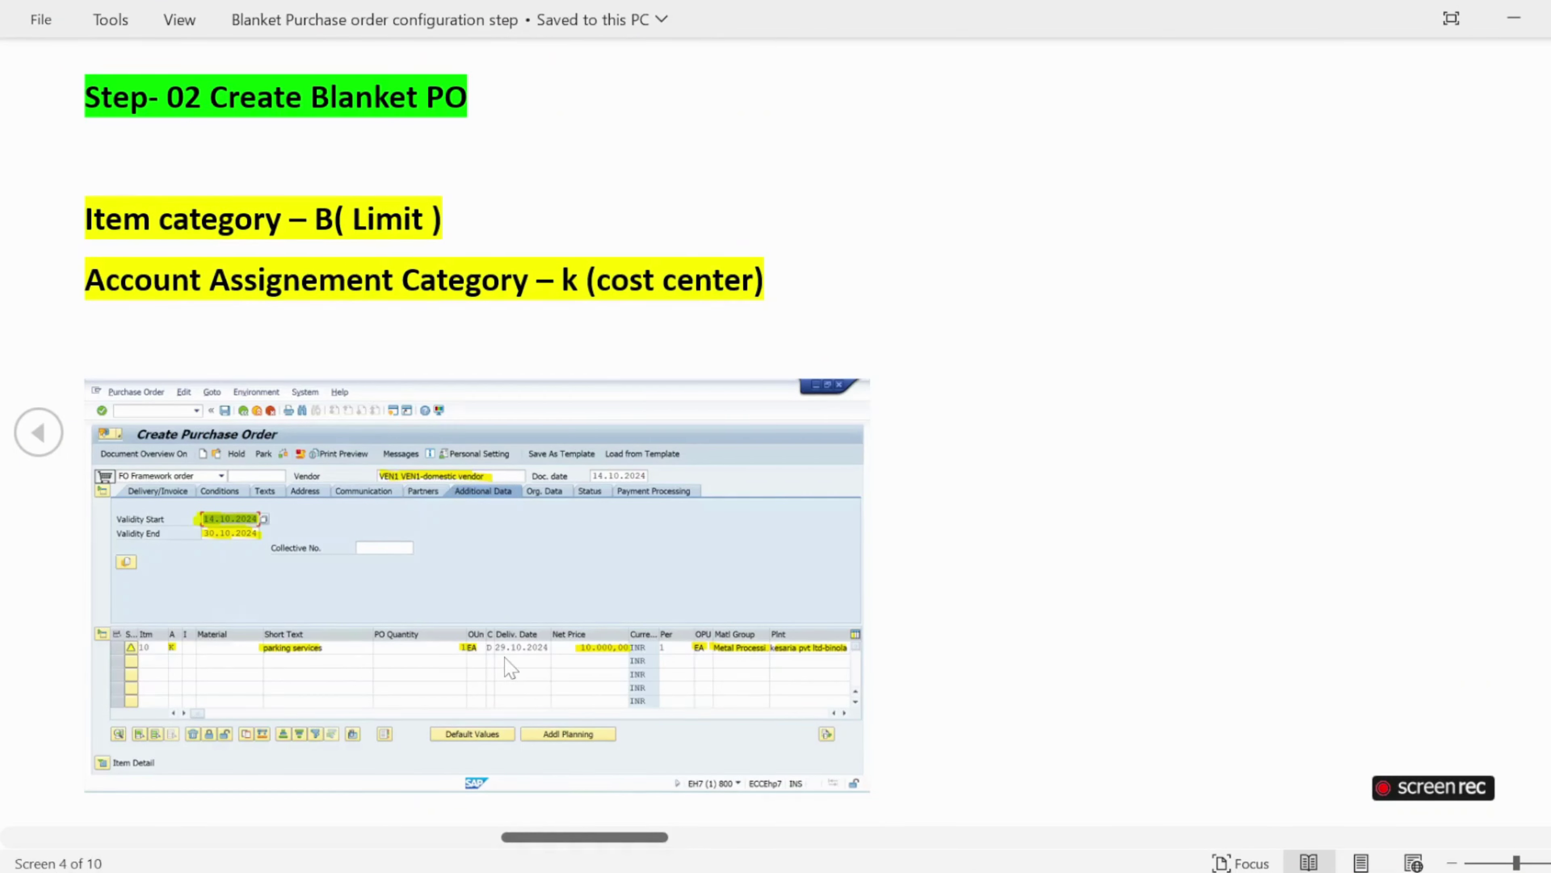
{"action": "key", "text": "Right"}
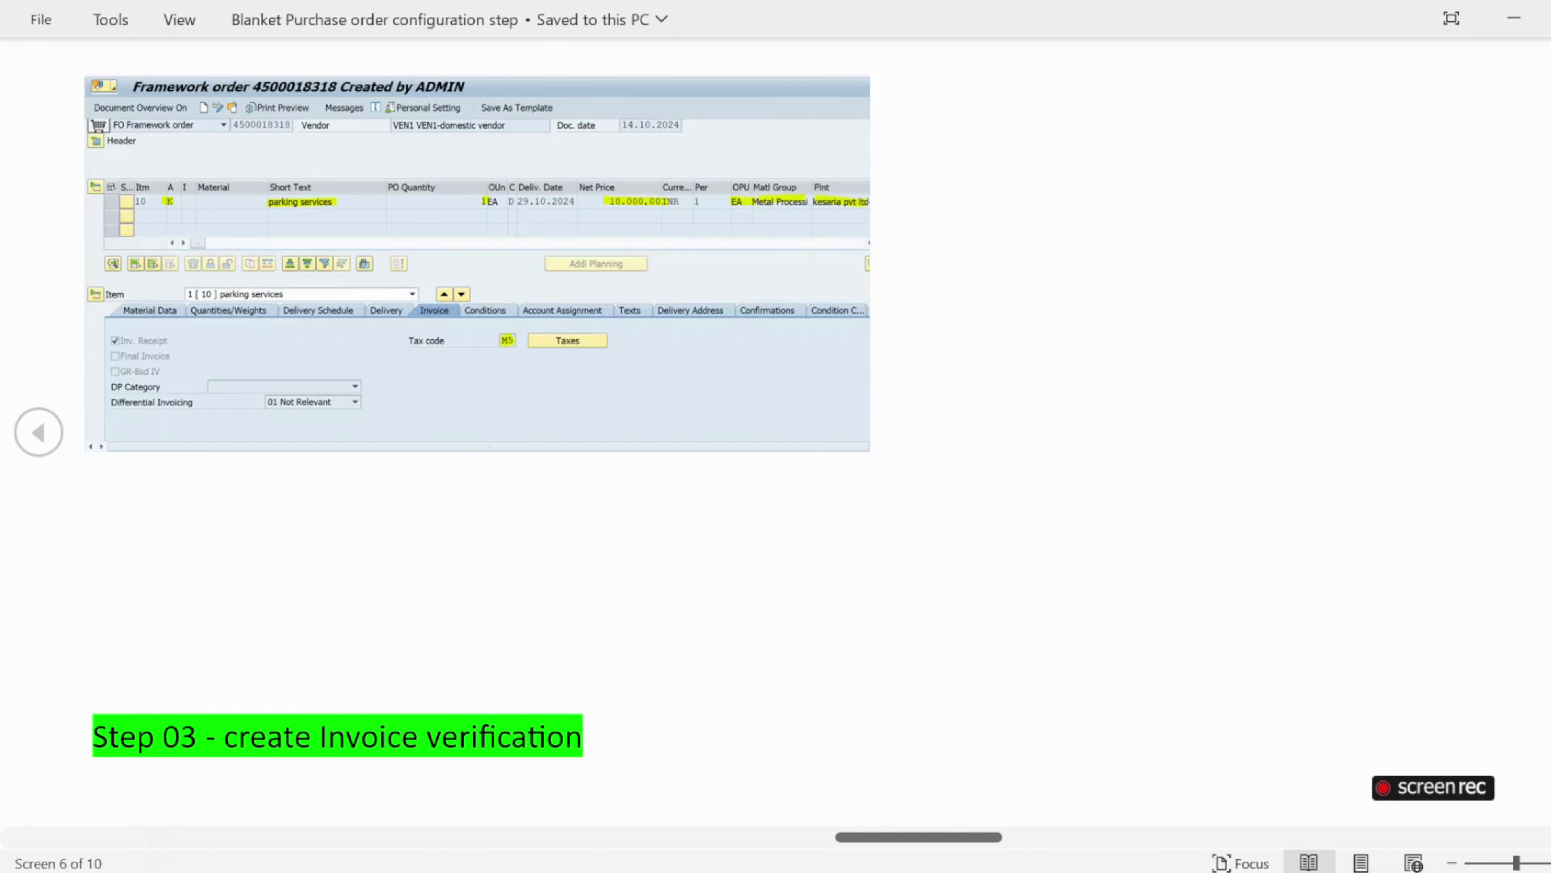
{"action": "key", "text": "Right"}
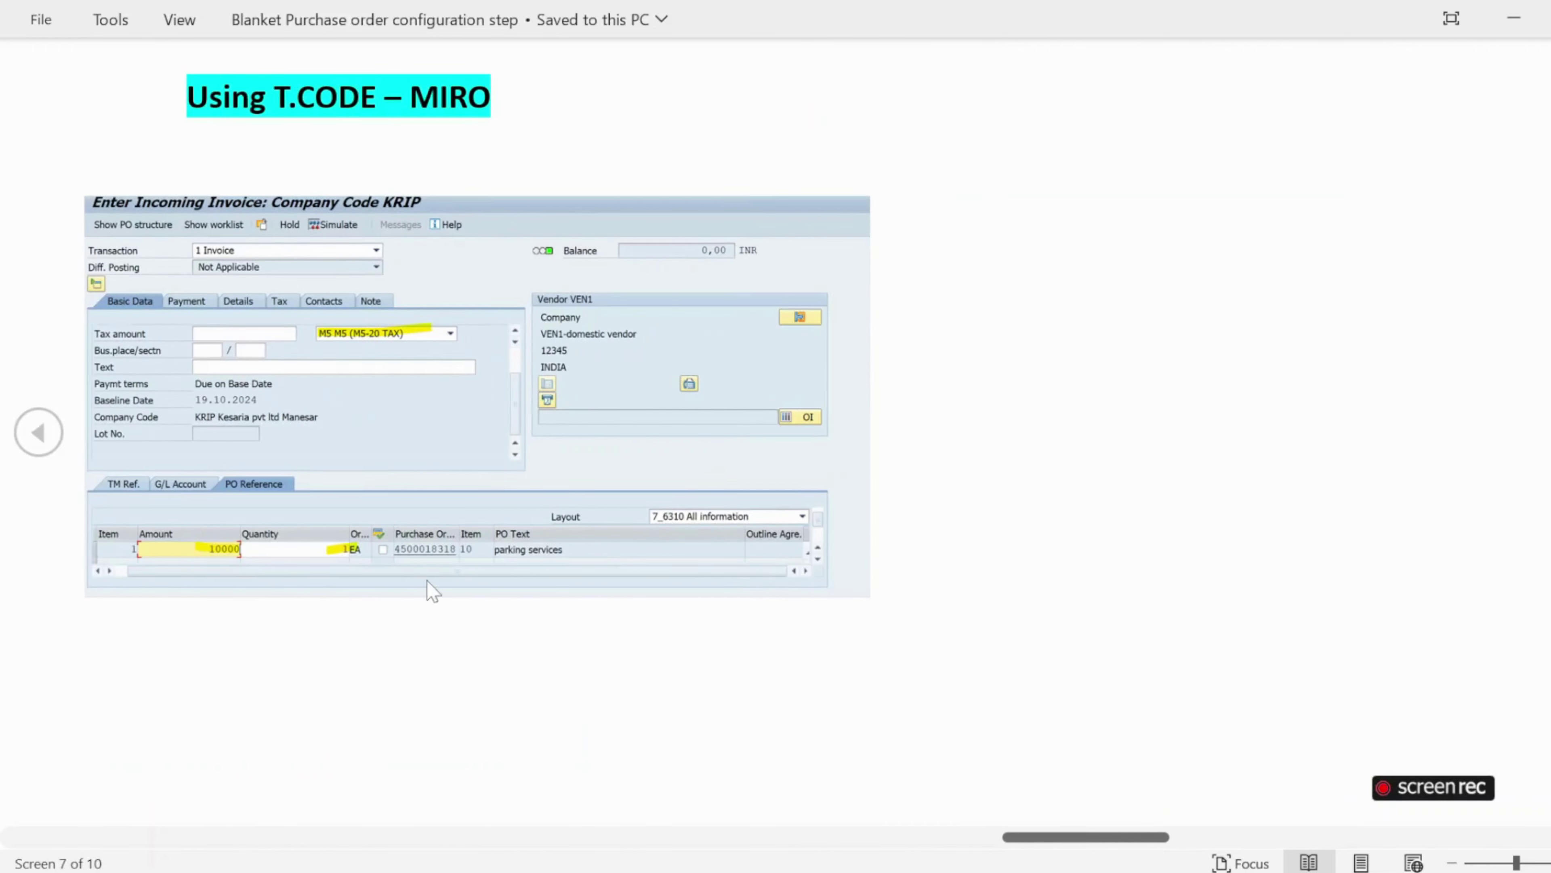
{"action": "key", "text": "alt+Tab"}
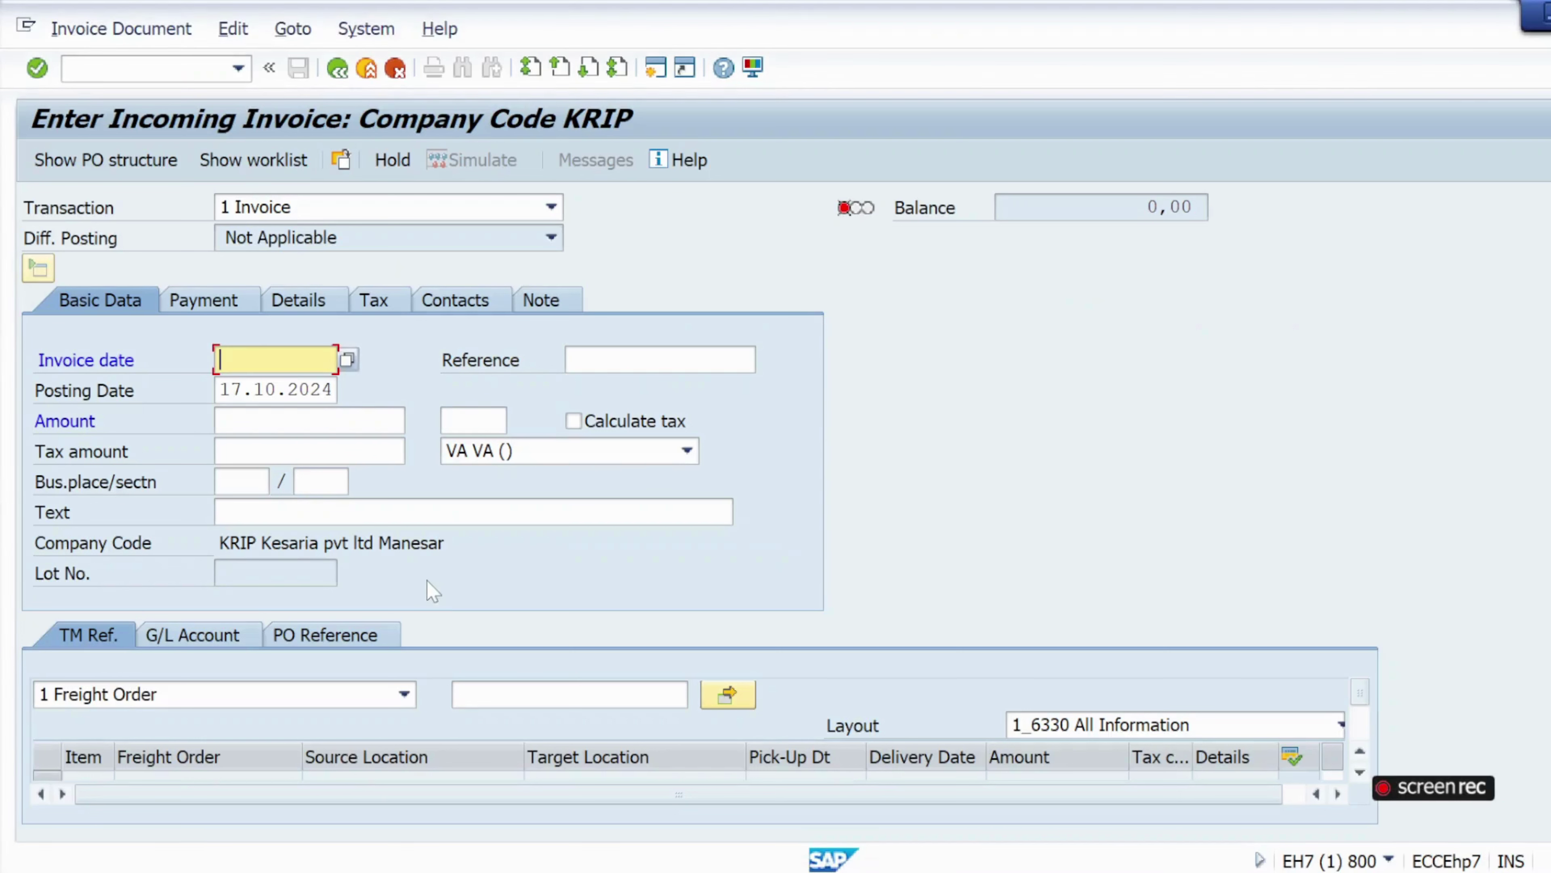
Set the invoice date to 17.10.2024.
{"action": "left_click", "coordinate": [219, 359]}
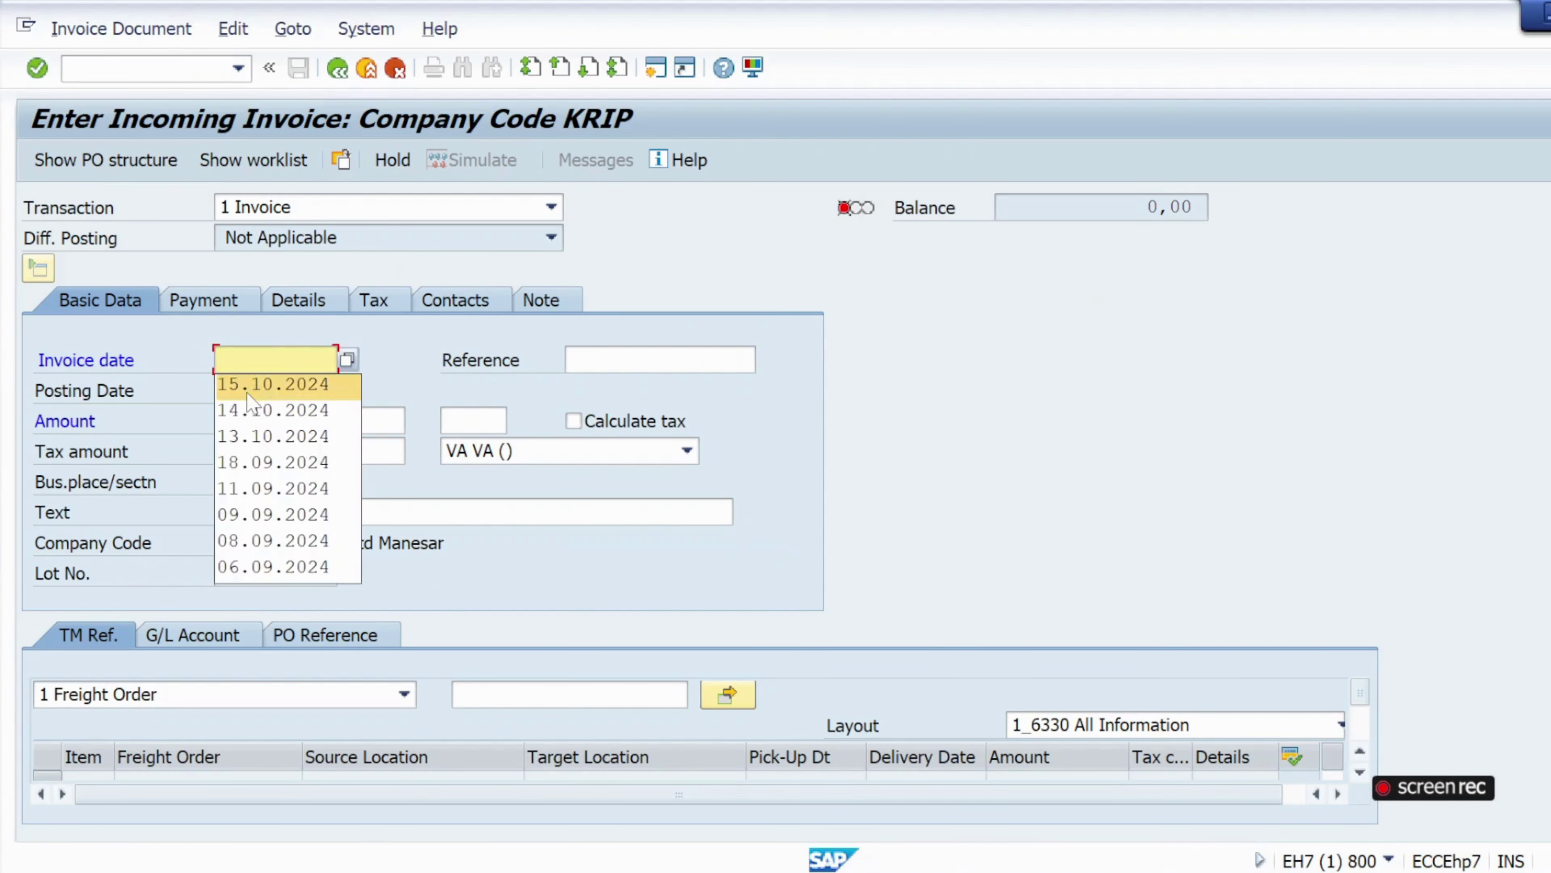
{"action": "left_click", "coordinate": [347, 359]}
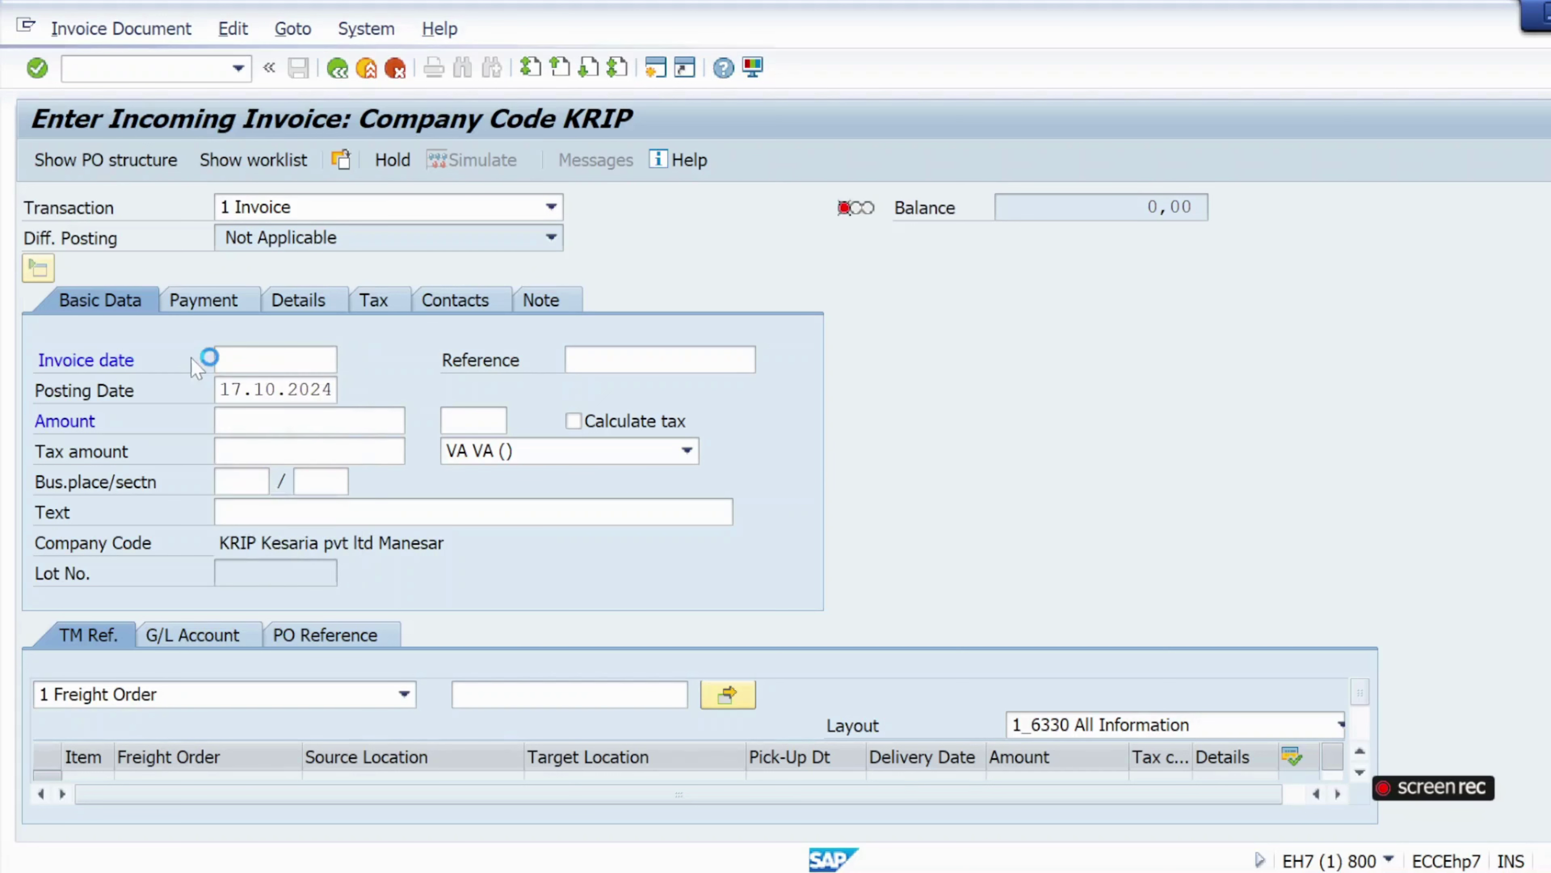
{"action": "double_click", "coordinate": [508, 566]}
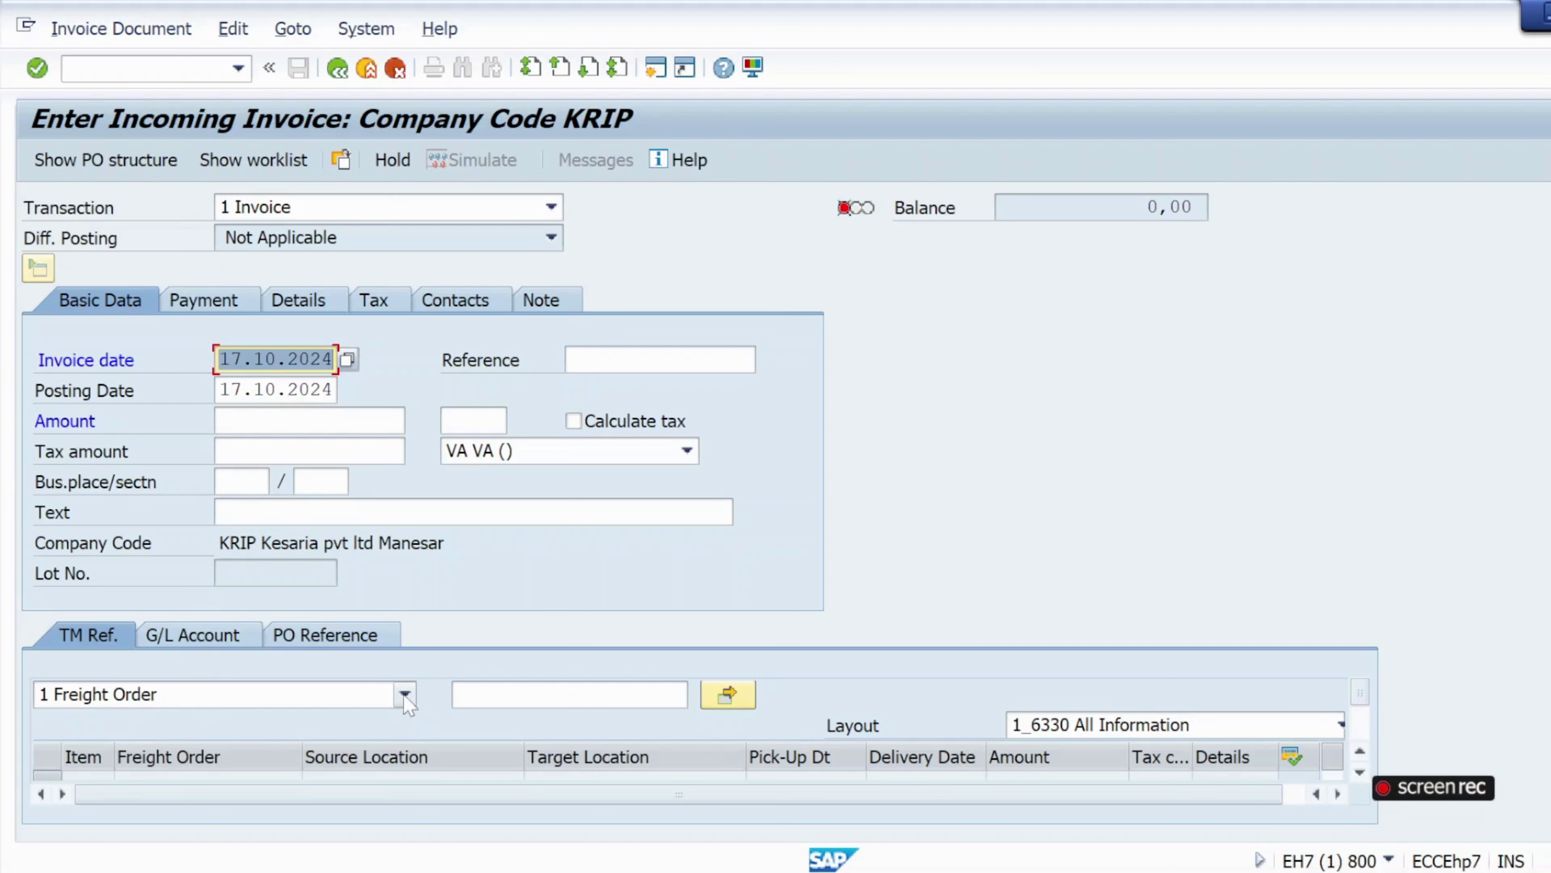
{"action": "left_click", "coordinate": [328, 636]}
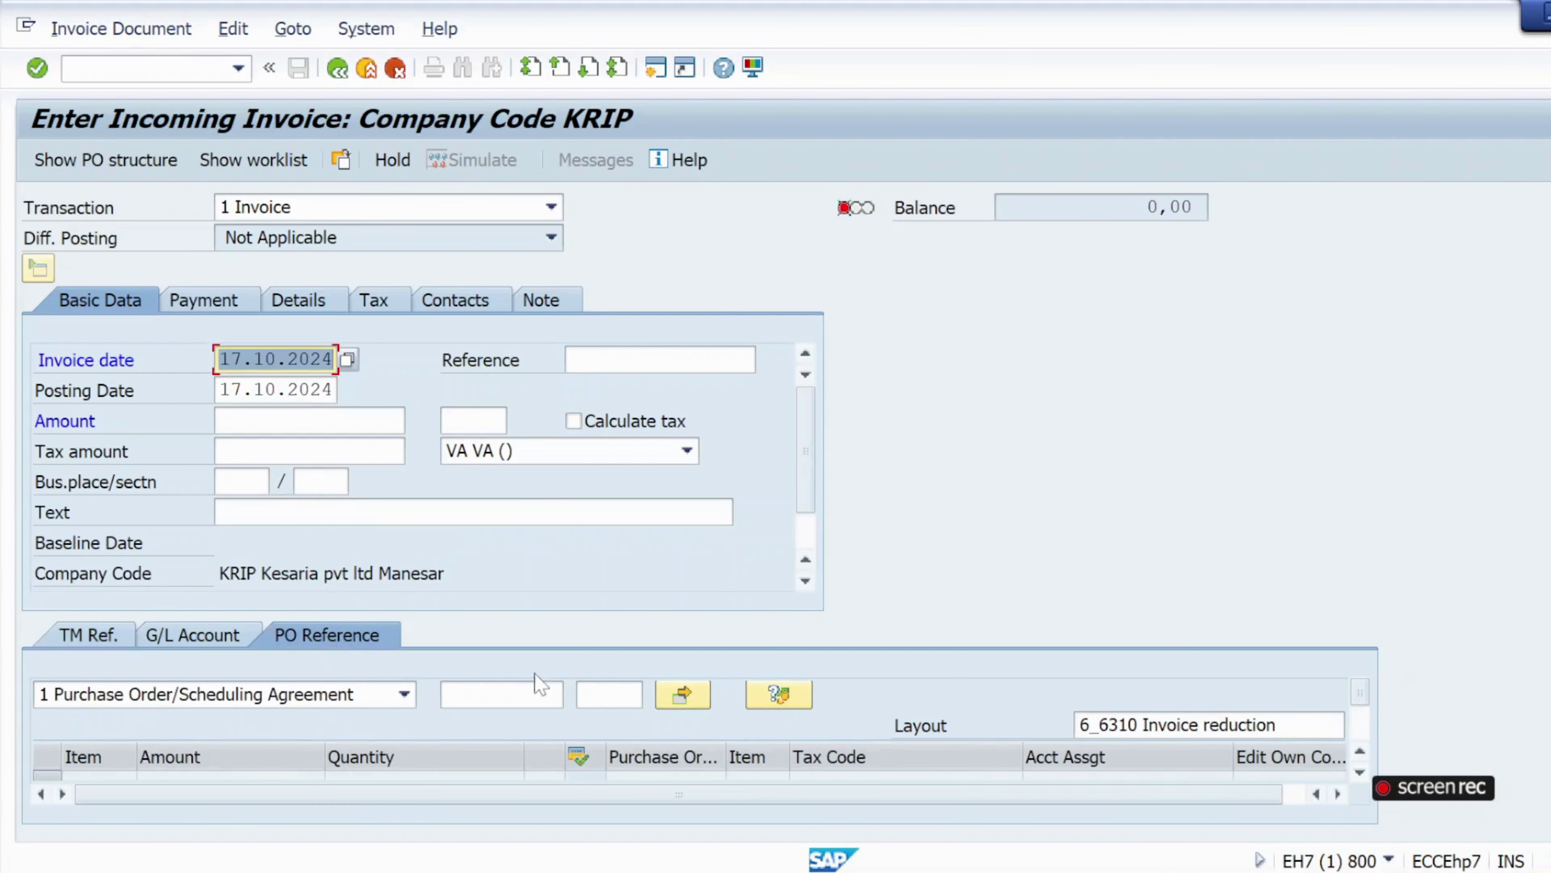
{"action": "left_click", "coordinate": [541, 688]}
{"action": "key", "text": "ctrl+v"}
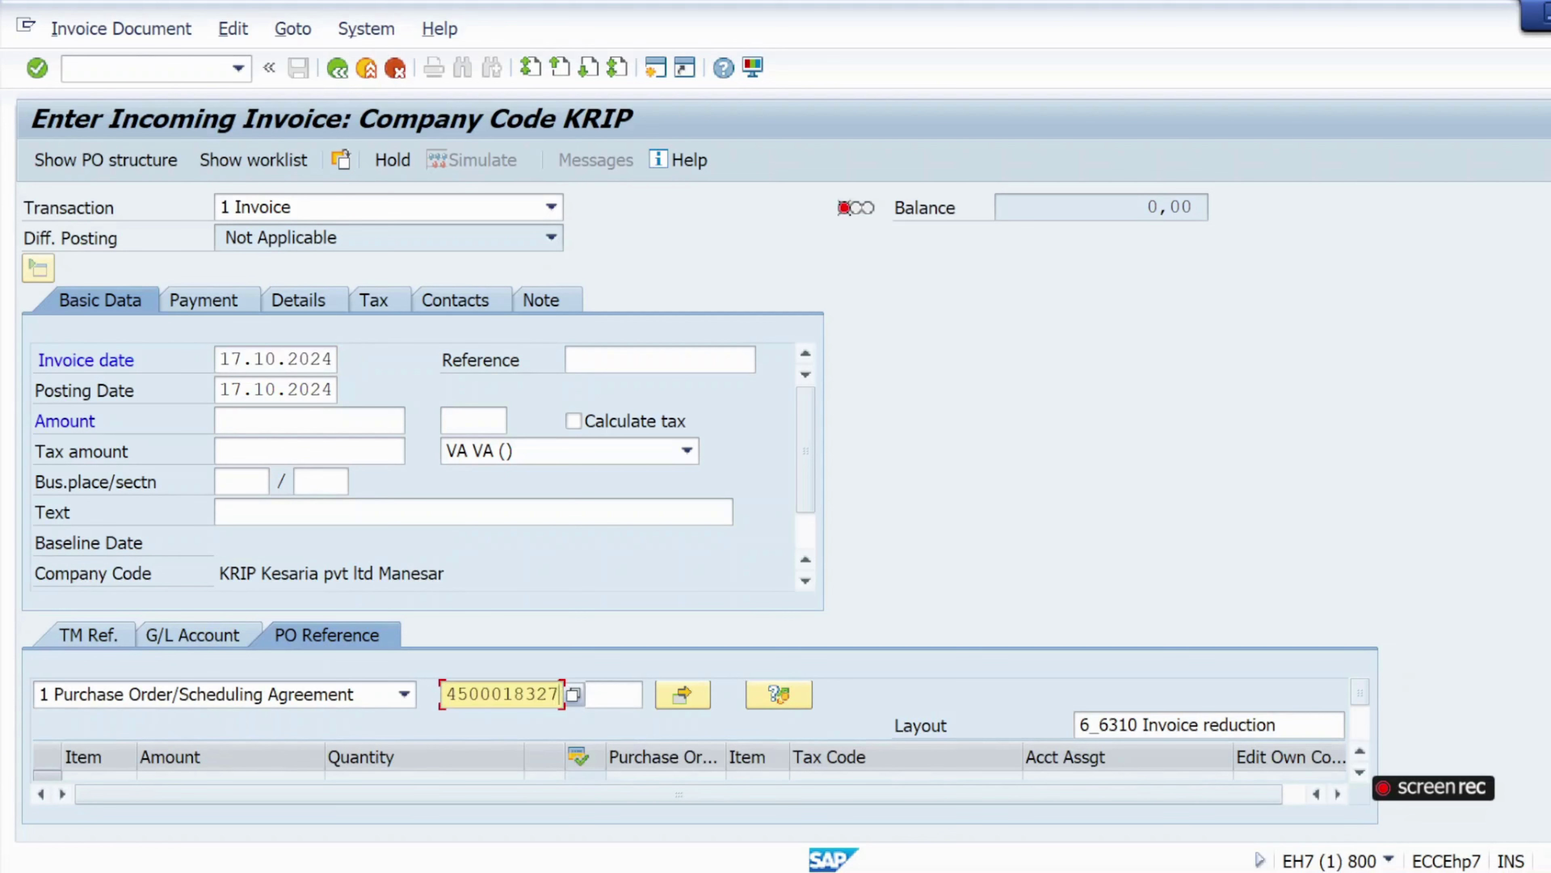
{"action": "left_click", "coordinate": [37, 68]}
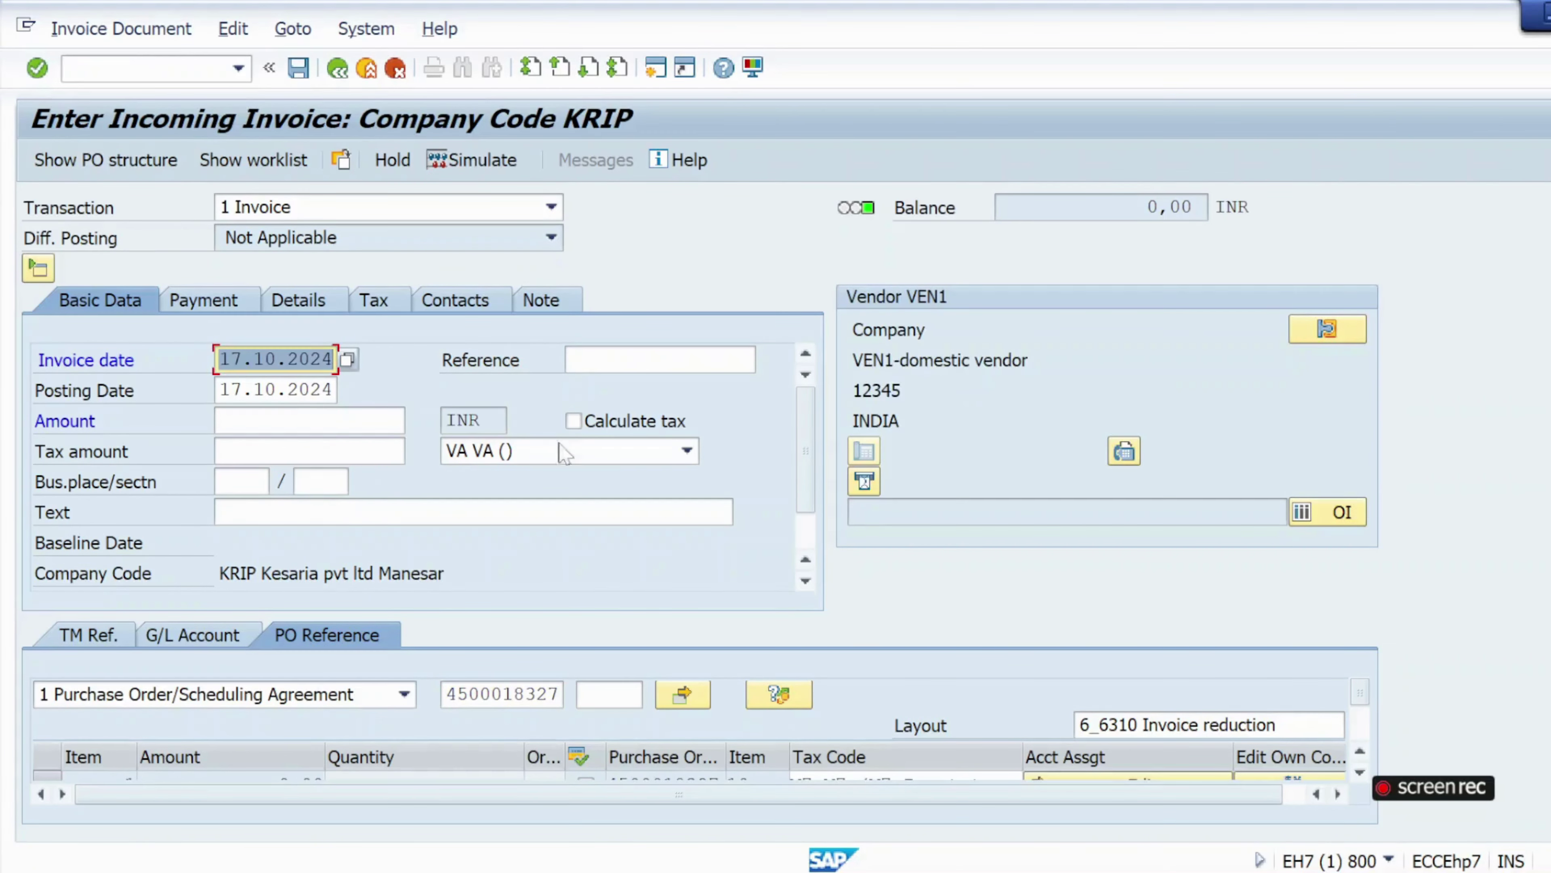
{"action": "left_click", "coordinate": [686, 452]}
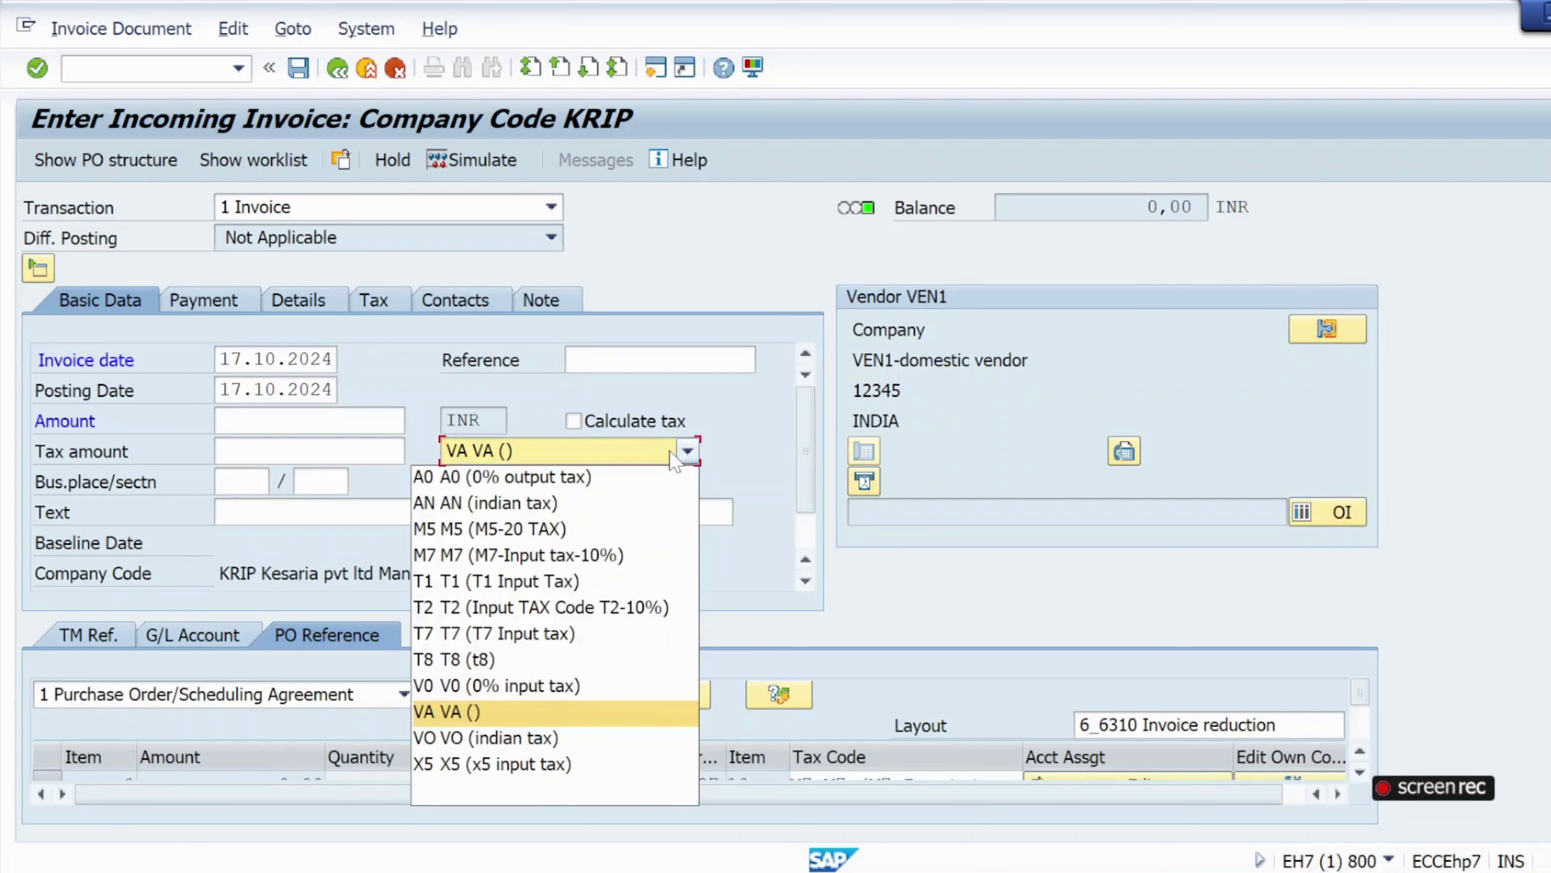
{"action": "left_click", "coordinate": [752, 431]}
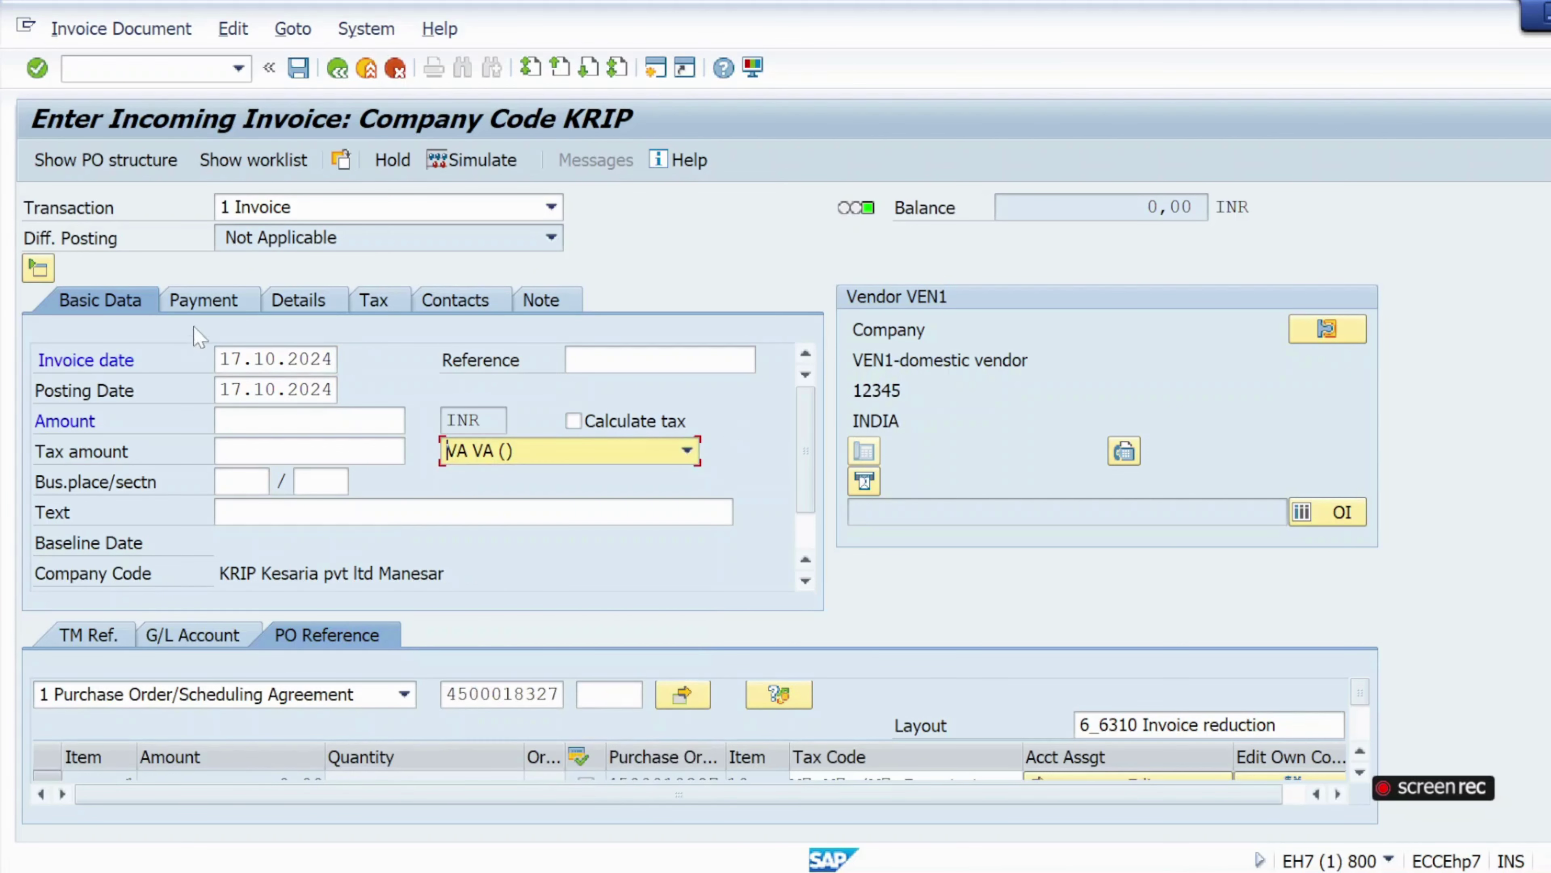
Pick 06.11.2024 as the baseline date on the Payment tab, then return to Basic Data.
{"action": "left_click", "coordinate": [204, 300]}
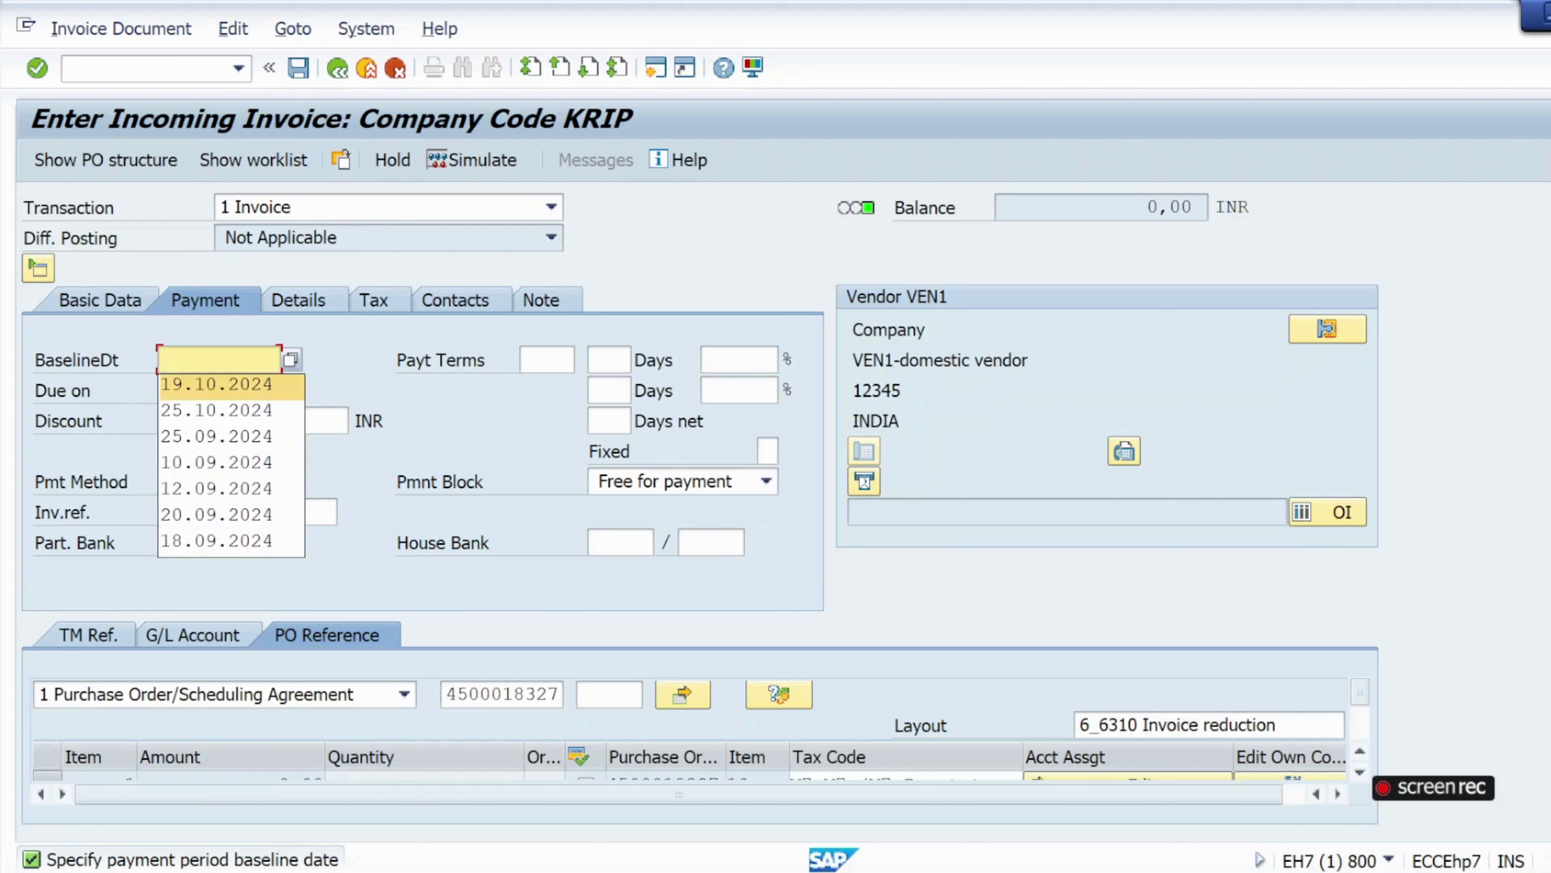
{"action": "left_click", "coordinate": [291, 362]}
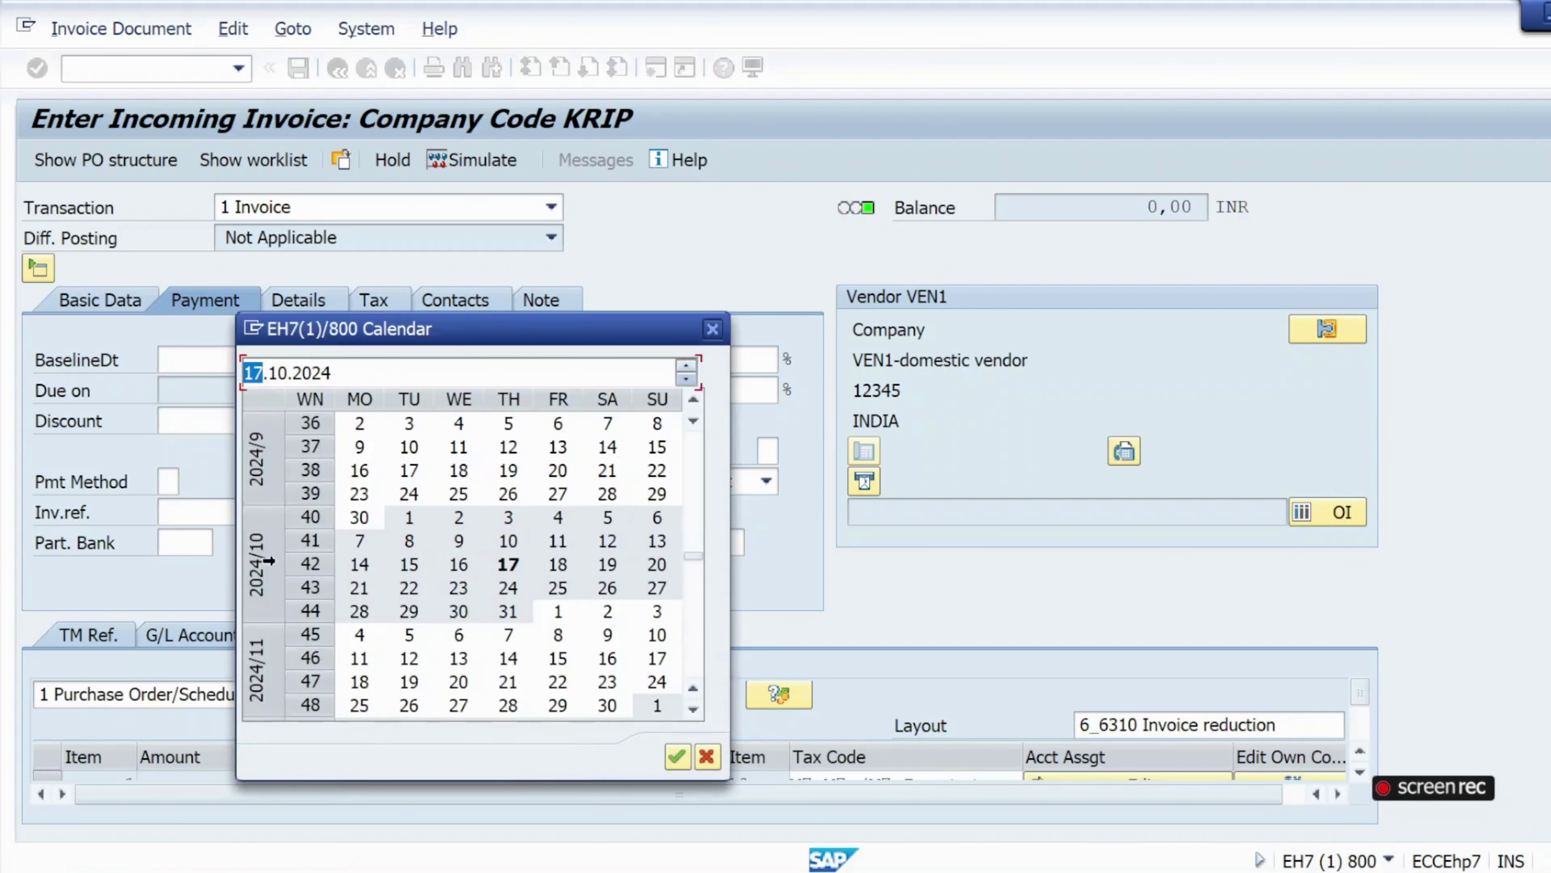
{"action": "double_click", "coordinate": [460, 636]}
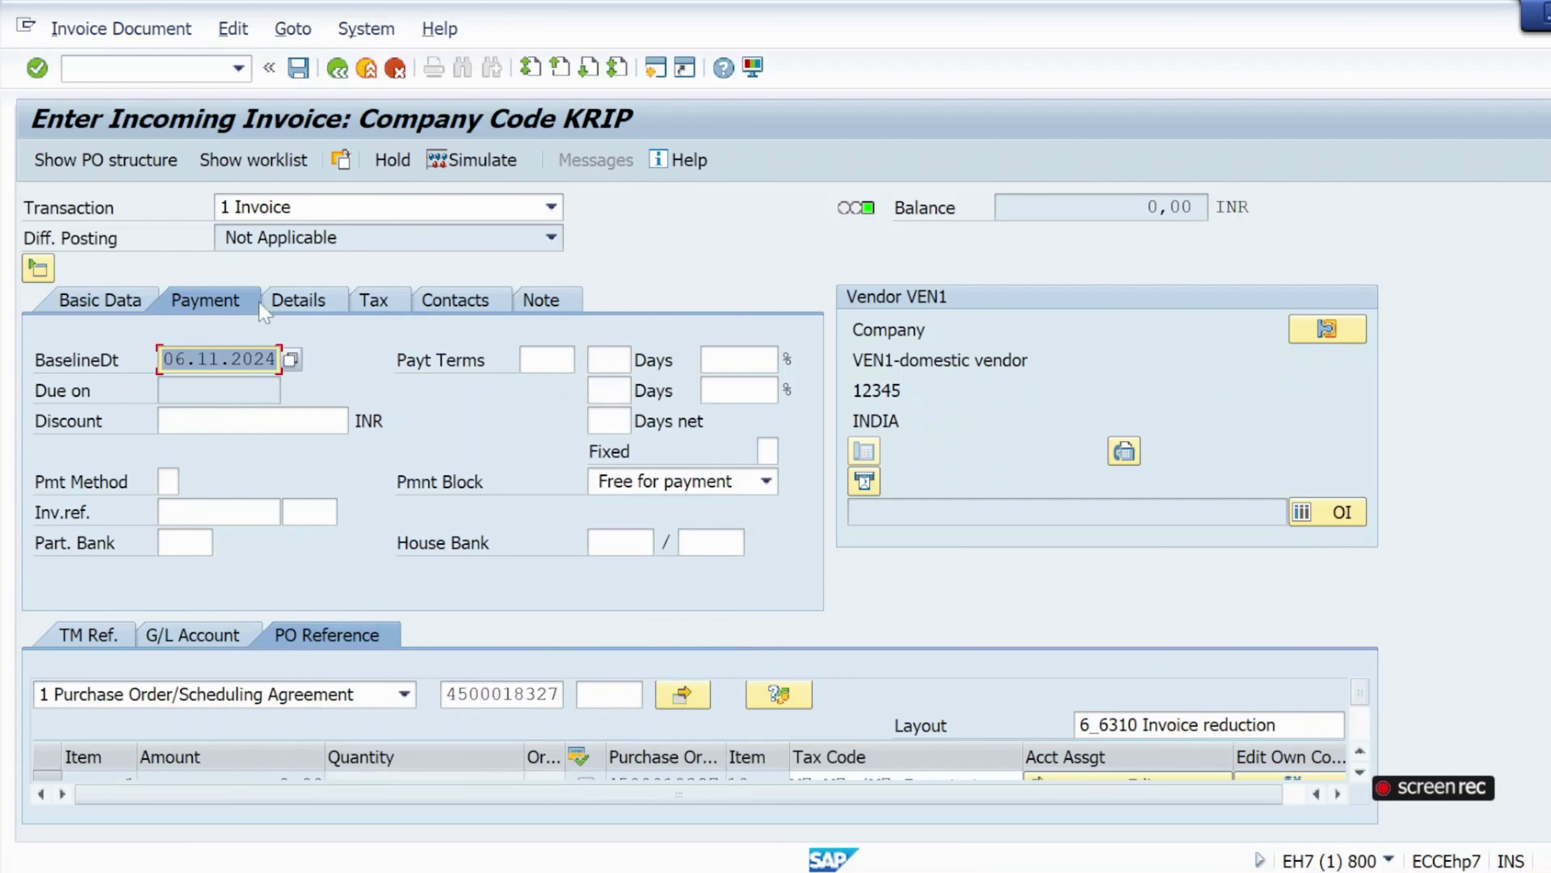
{"action": "left_click", "coordinate": [113, 309]}
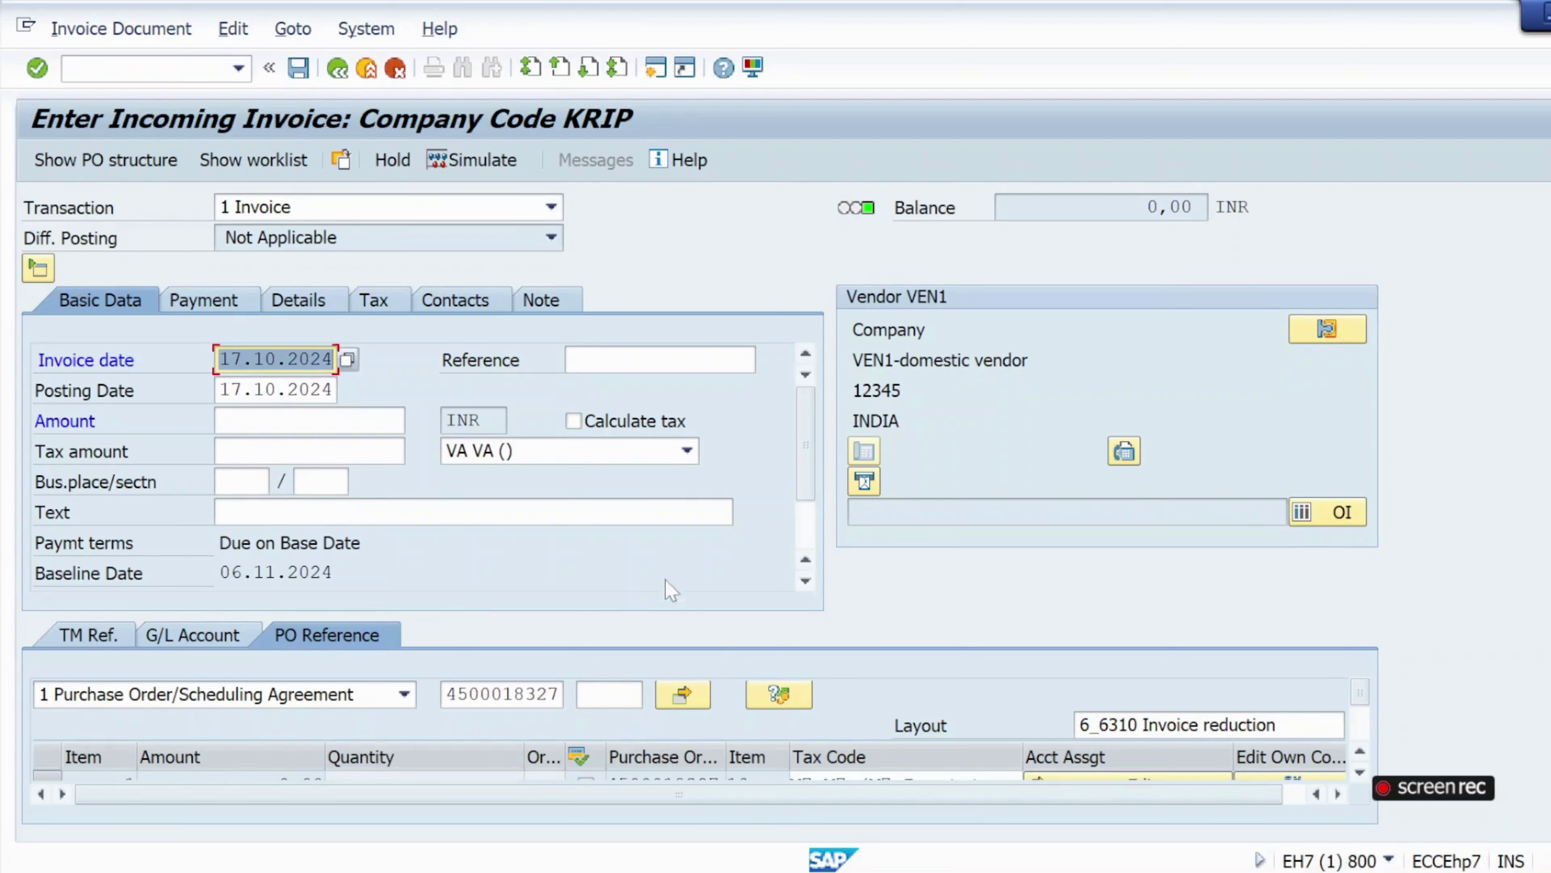
Select tax code M7 (Input tax 10%) and scroll the PO Reference table to item 10.
{"action": "left_click", "coordinate": [687, 451]}
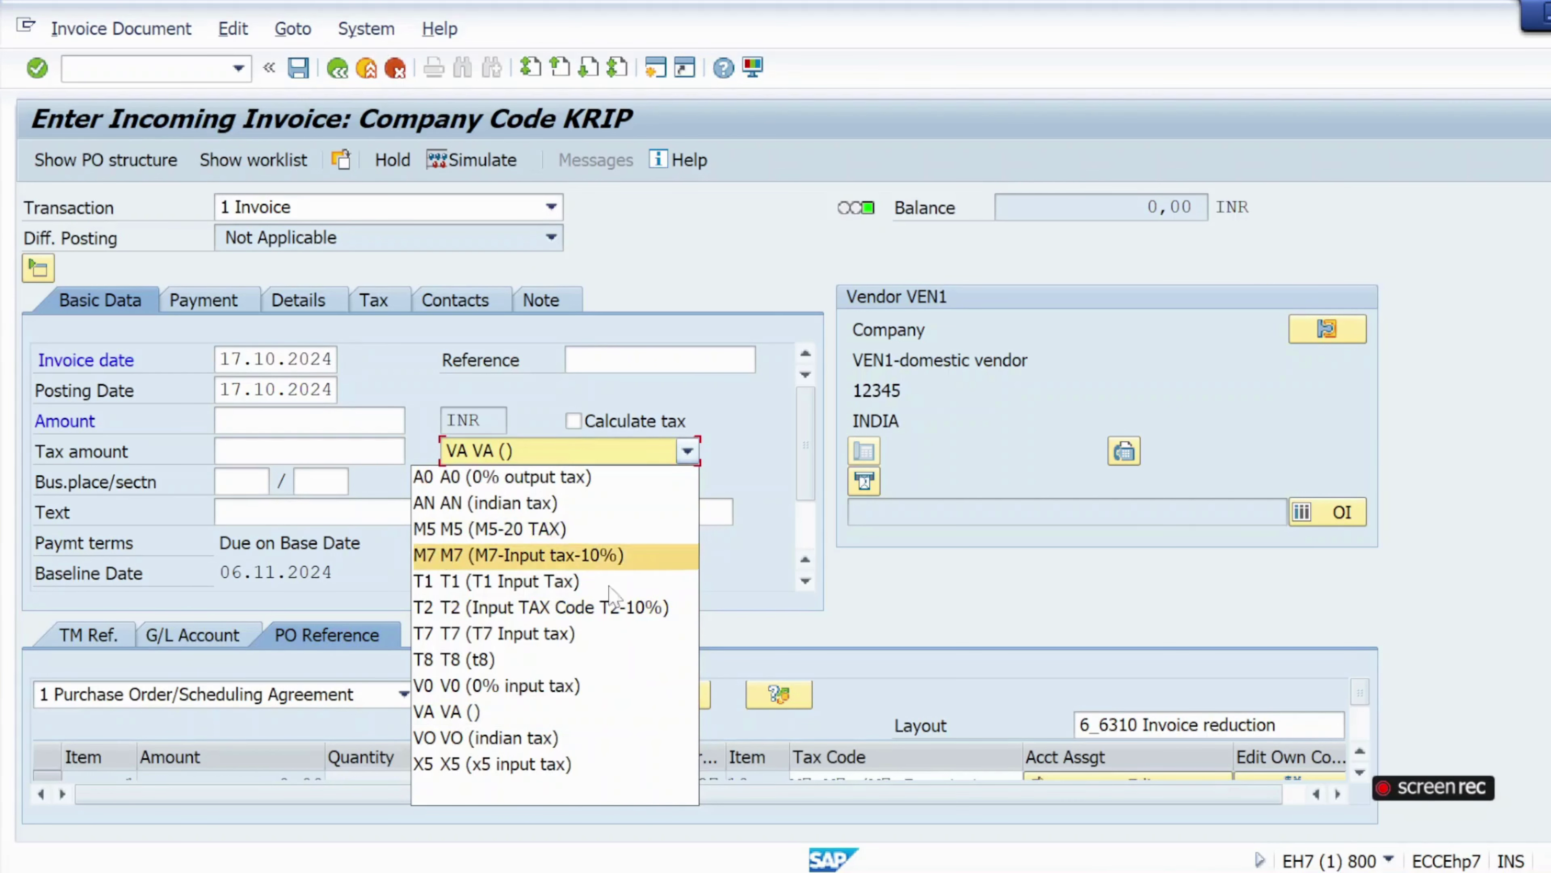
{"action": "left_click", "coordinate": [990, 684]}
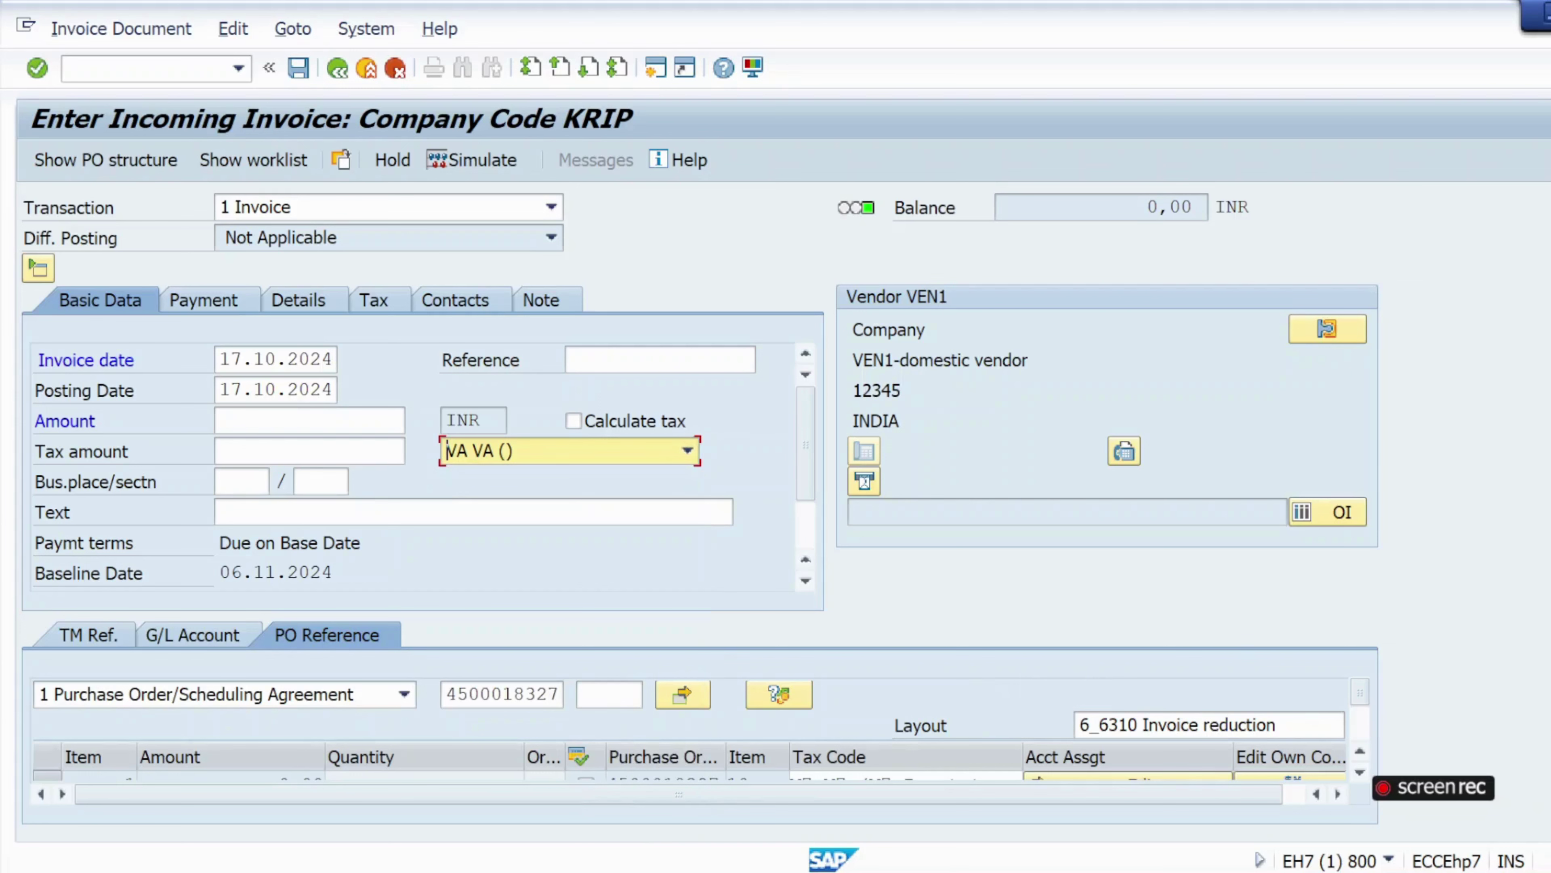
{"action": "left_click", "coordinate": [687, 450]}
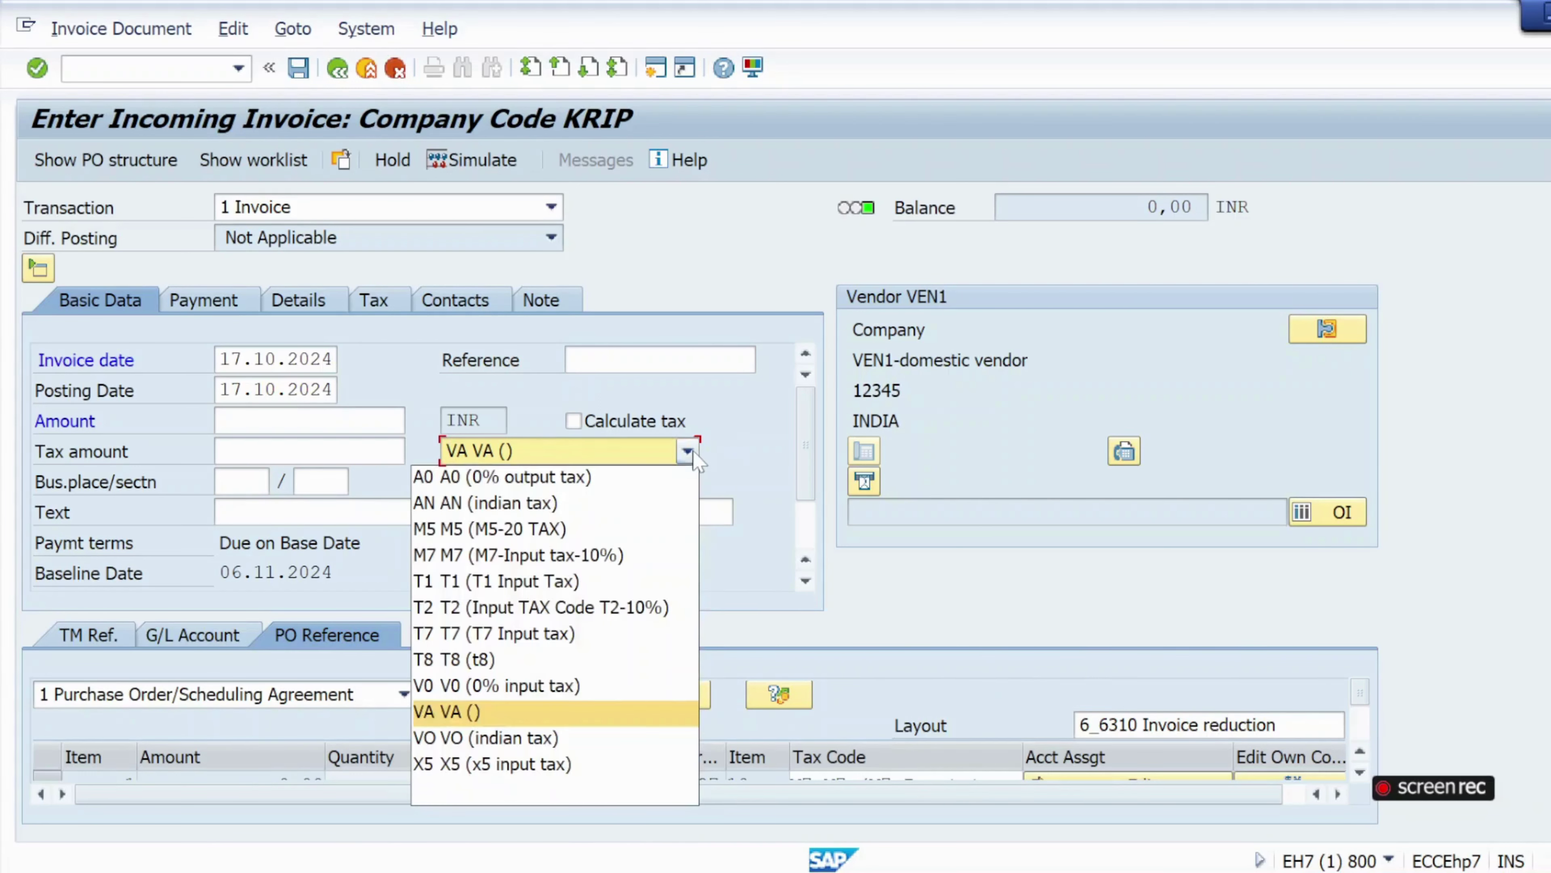
{"action": "left_click", "coordinate": [499, 561]}
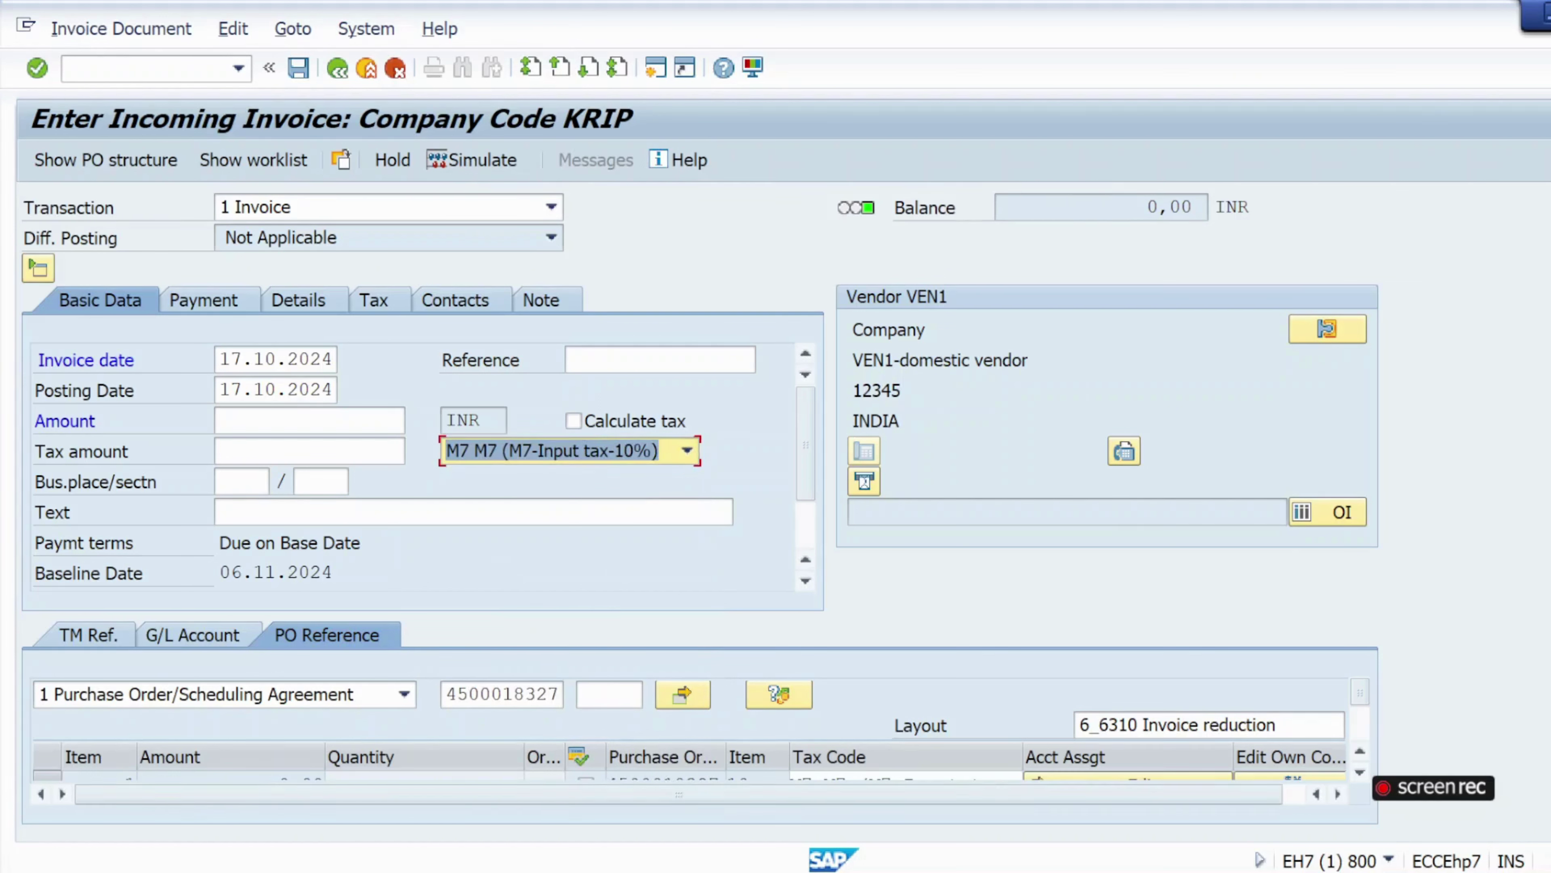
{"action": "scroll", "coordinate": [699, 356], "scroll_direction": "down", "scroll_amount": 1}
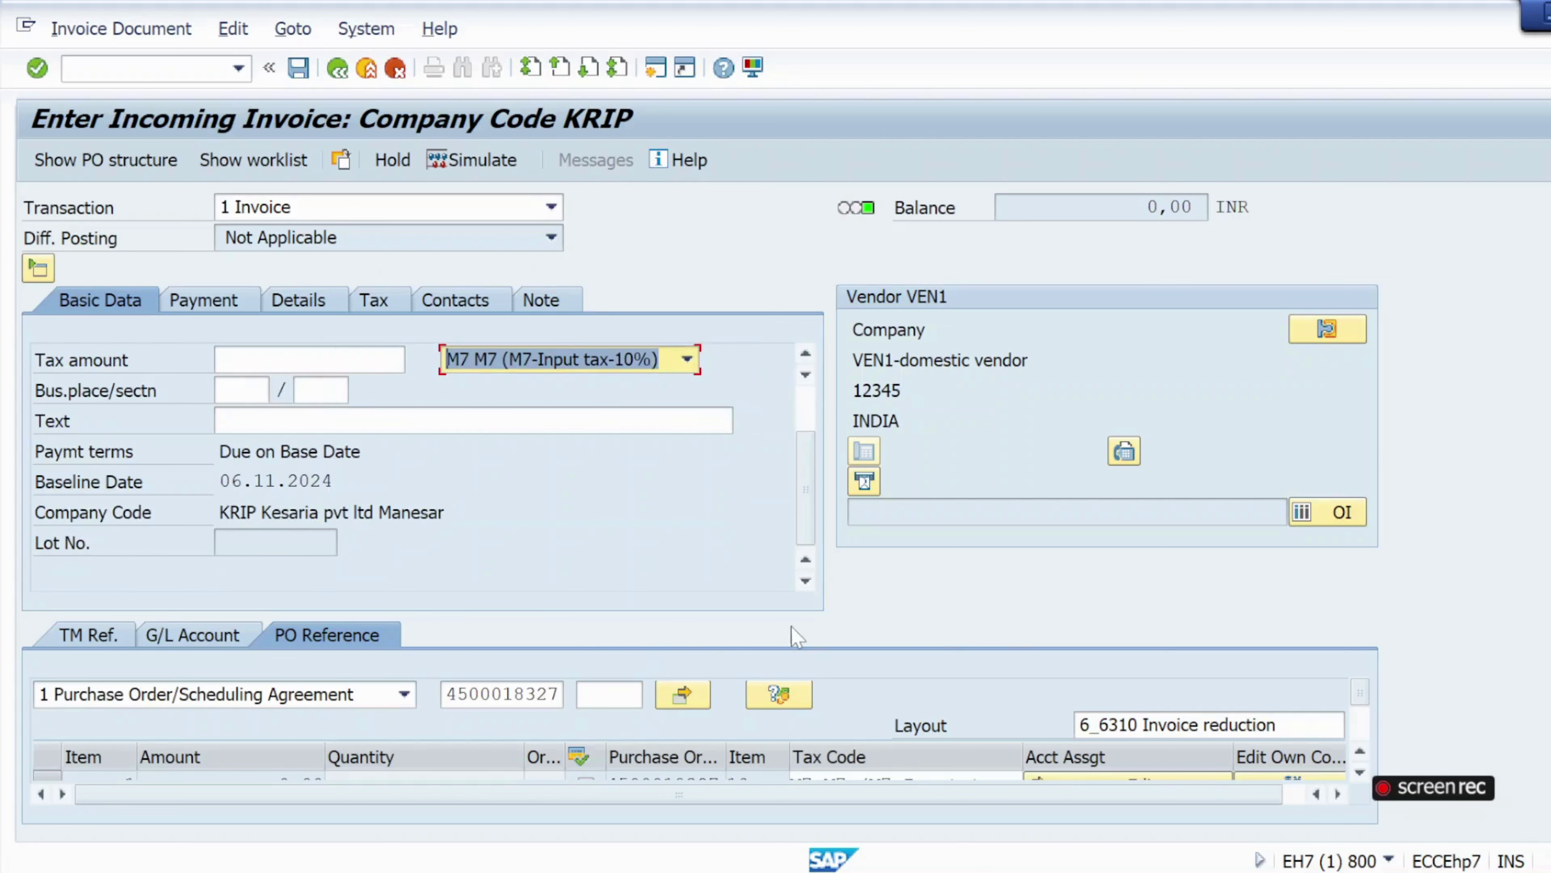
{"action": "left_click", "coordinate": [1361, 773]}
{"action": "left_click", "coordinate": [1361, 773]}
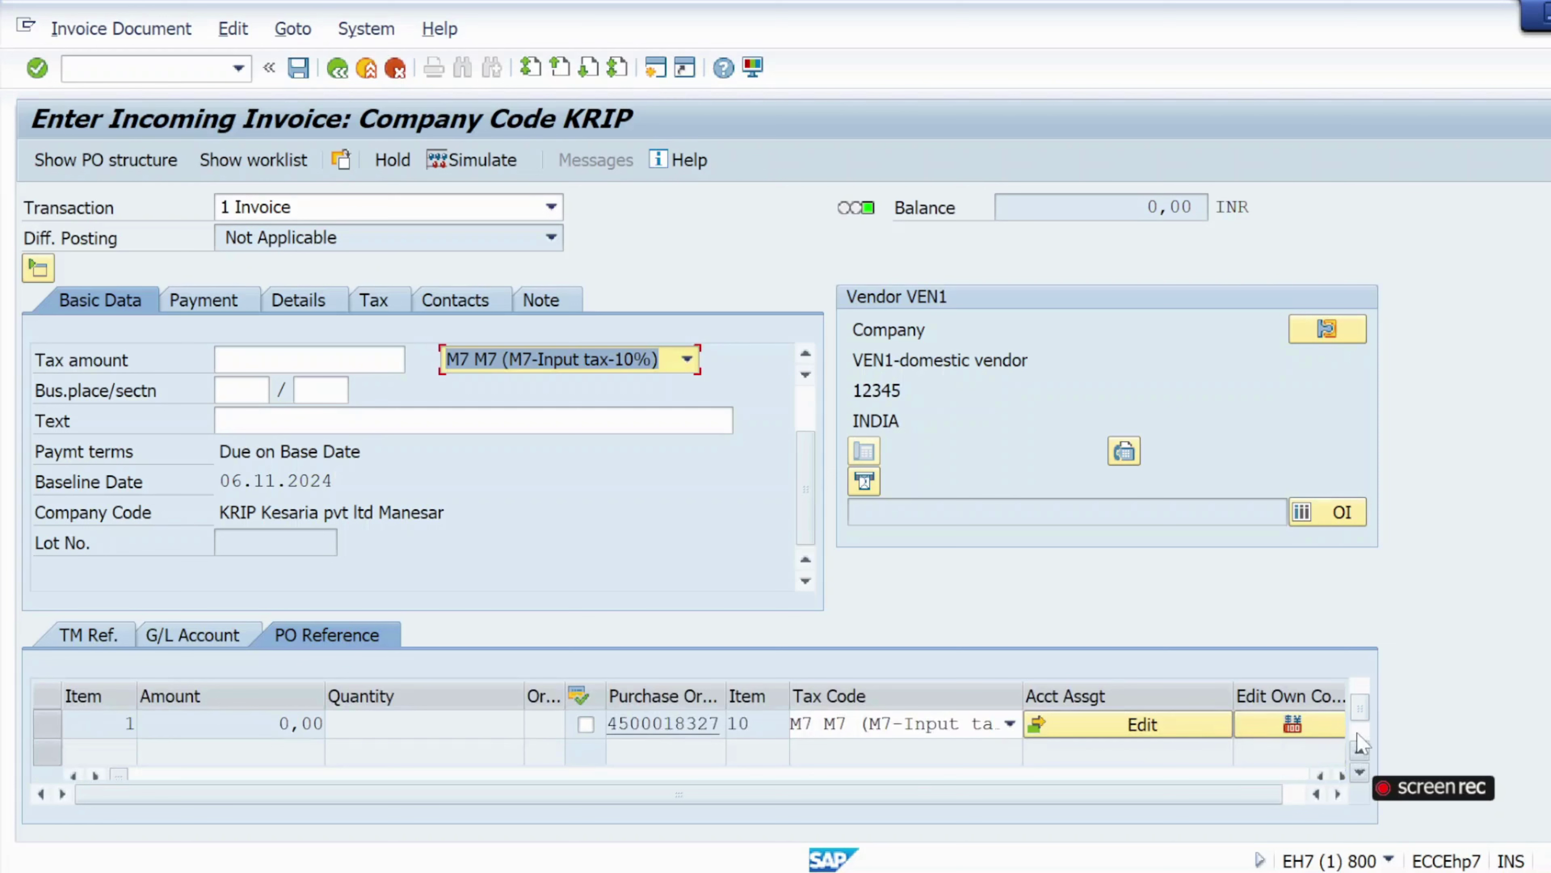
{"action": "left_click", "coordinate": [1361, 753]}
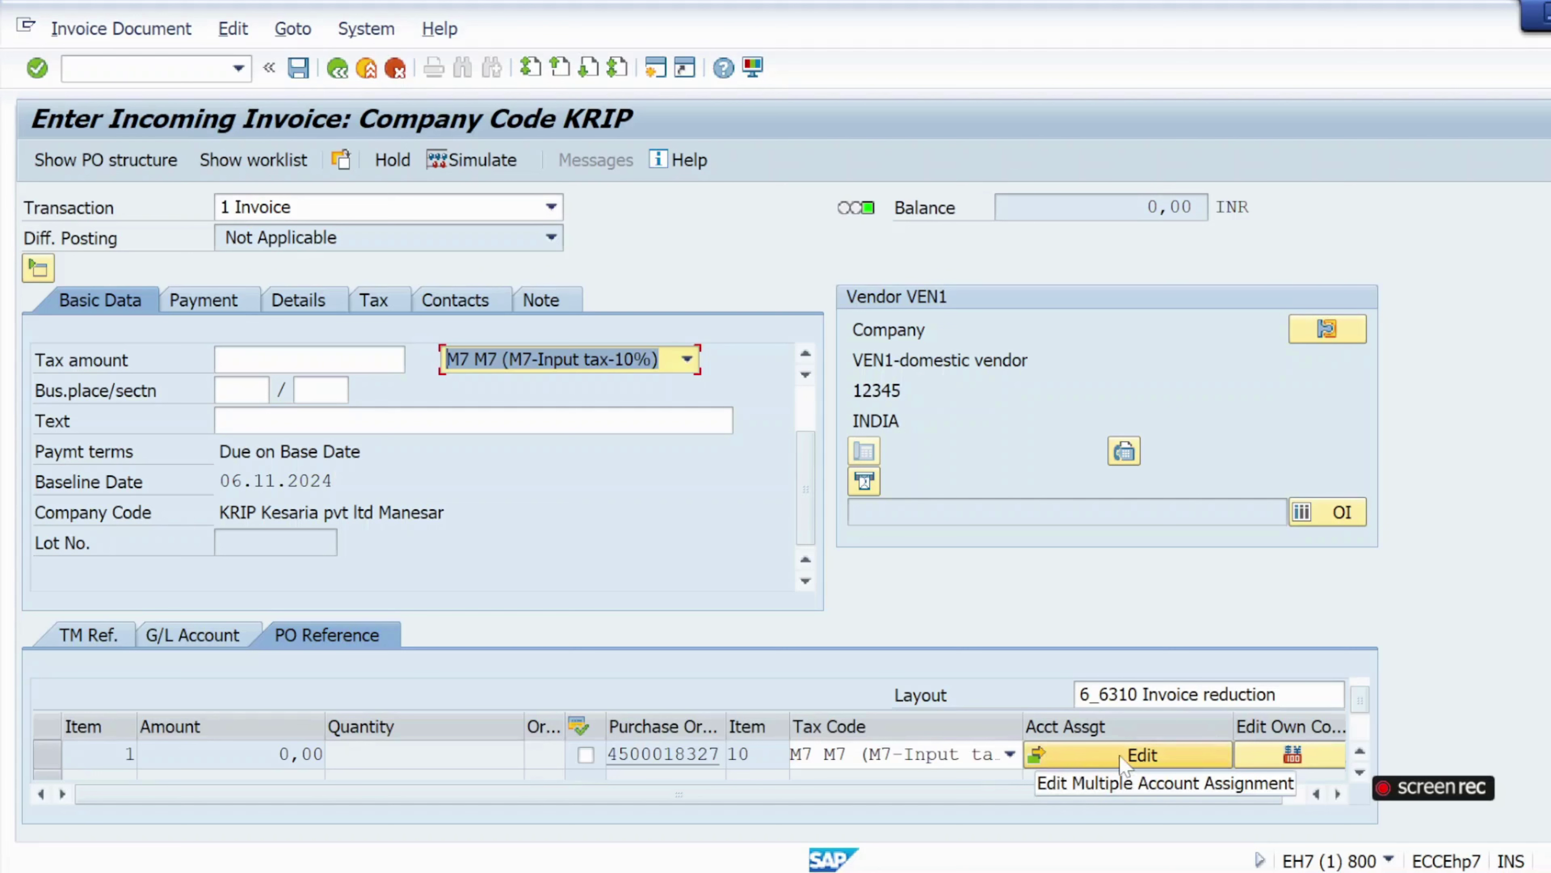
Enter a 1000 total in PO item 10's account assignment, check it, and return to the invoice.
{"action": "left_click", "coordinate": [1075, 757]}
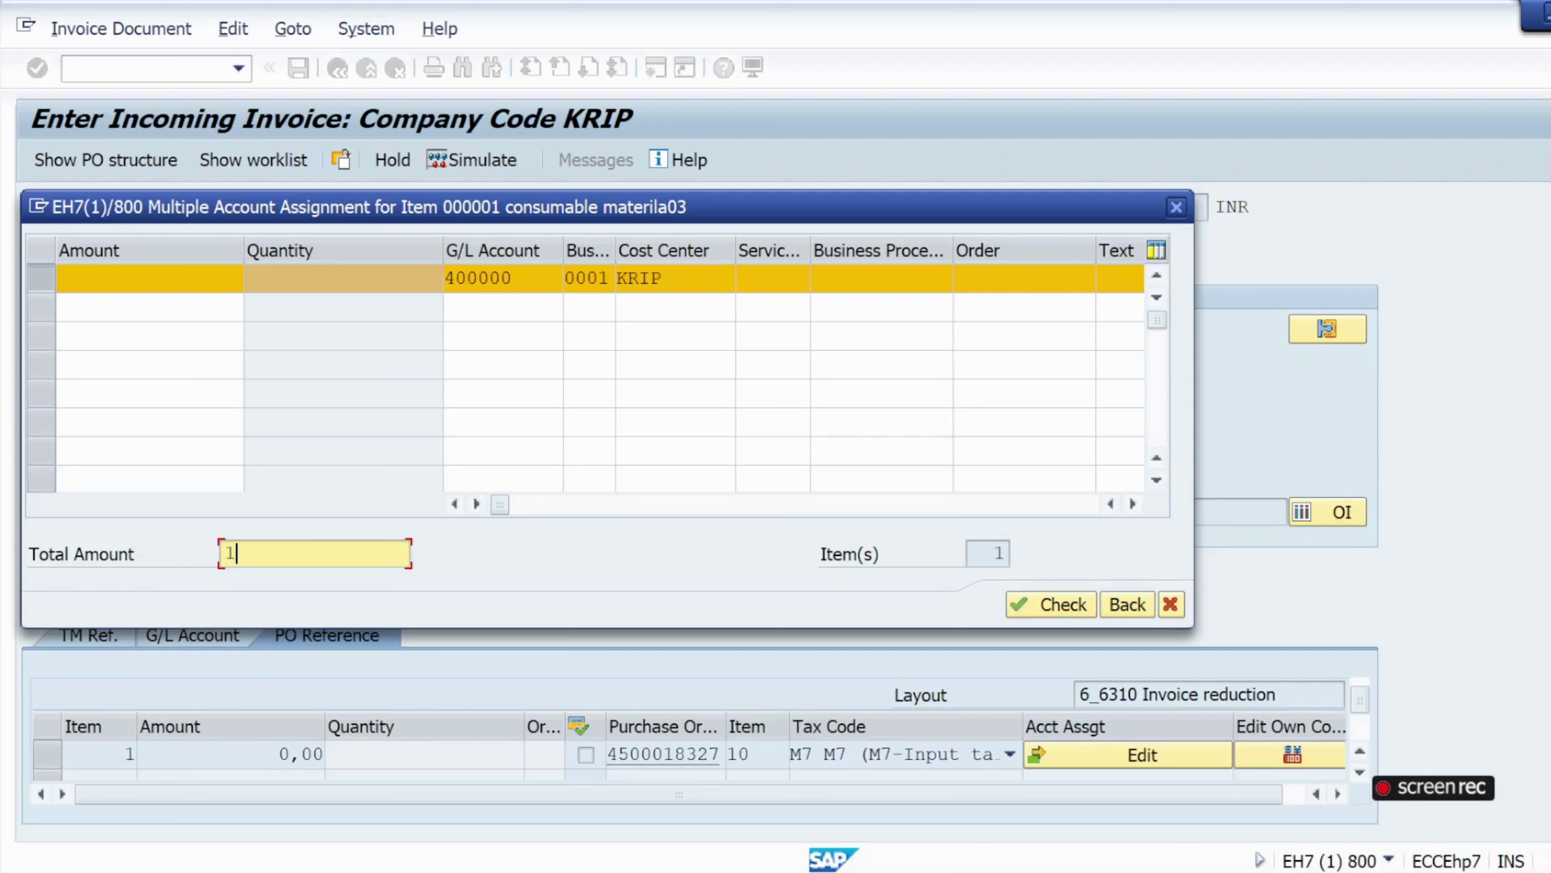
{"action": "type", "text": "100"}
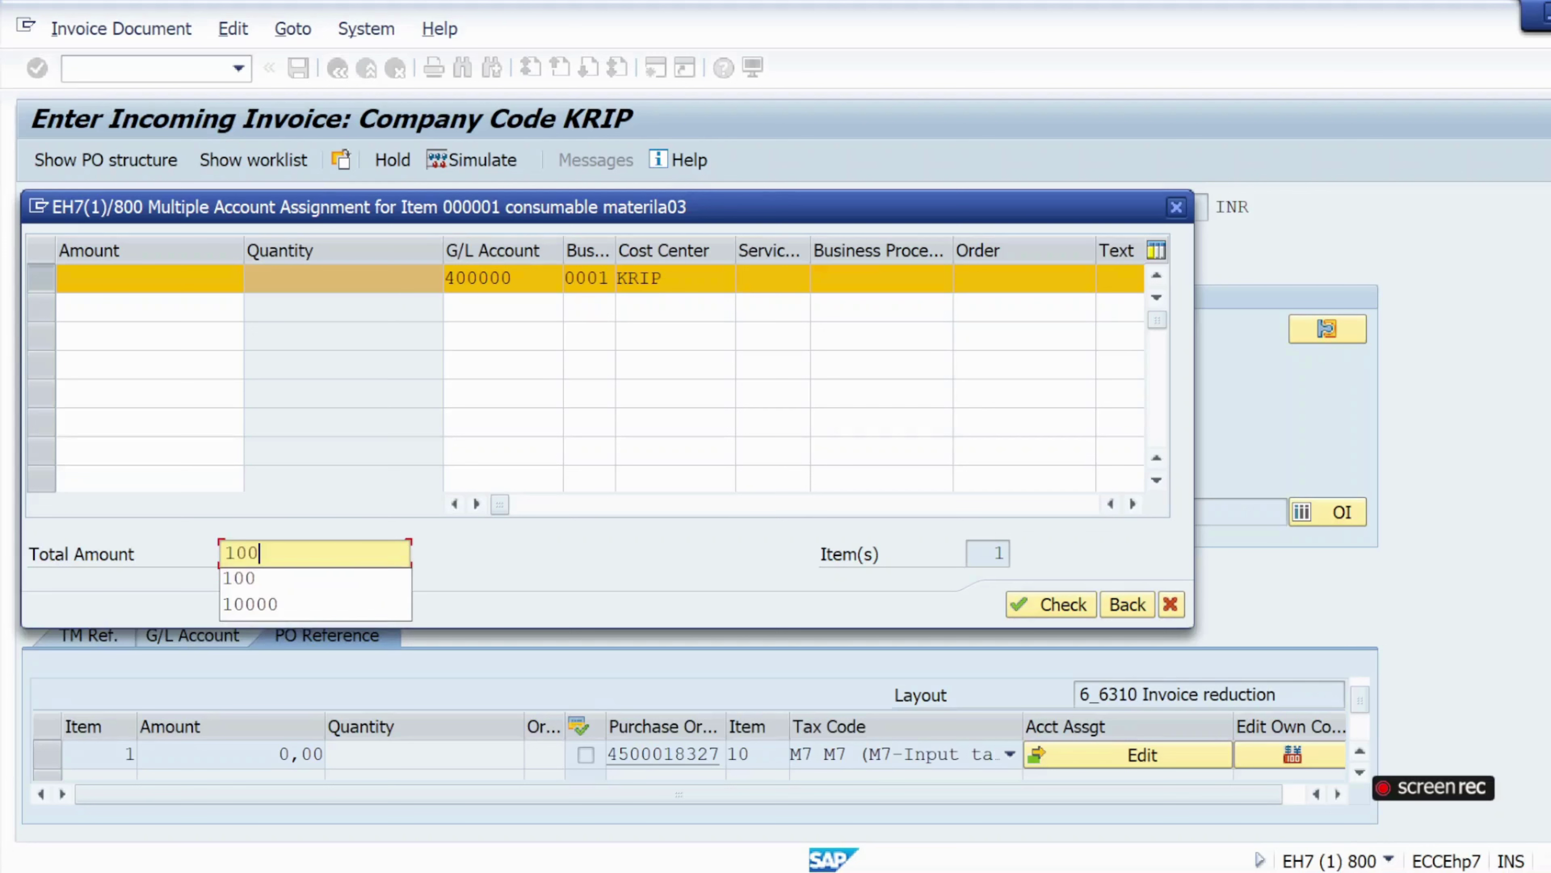
{"action": "type", "text": "0"}
{"action": "left_click", "coordinate": [477, 548]}
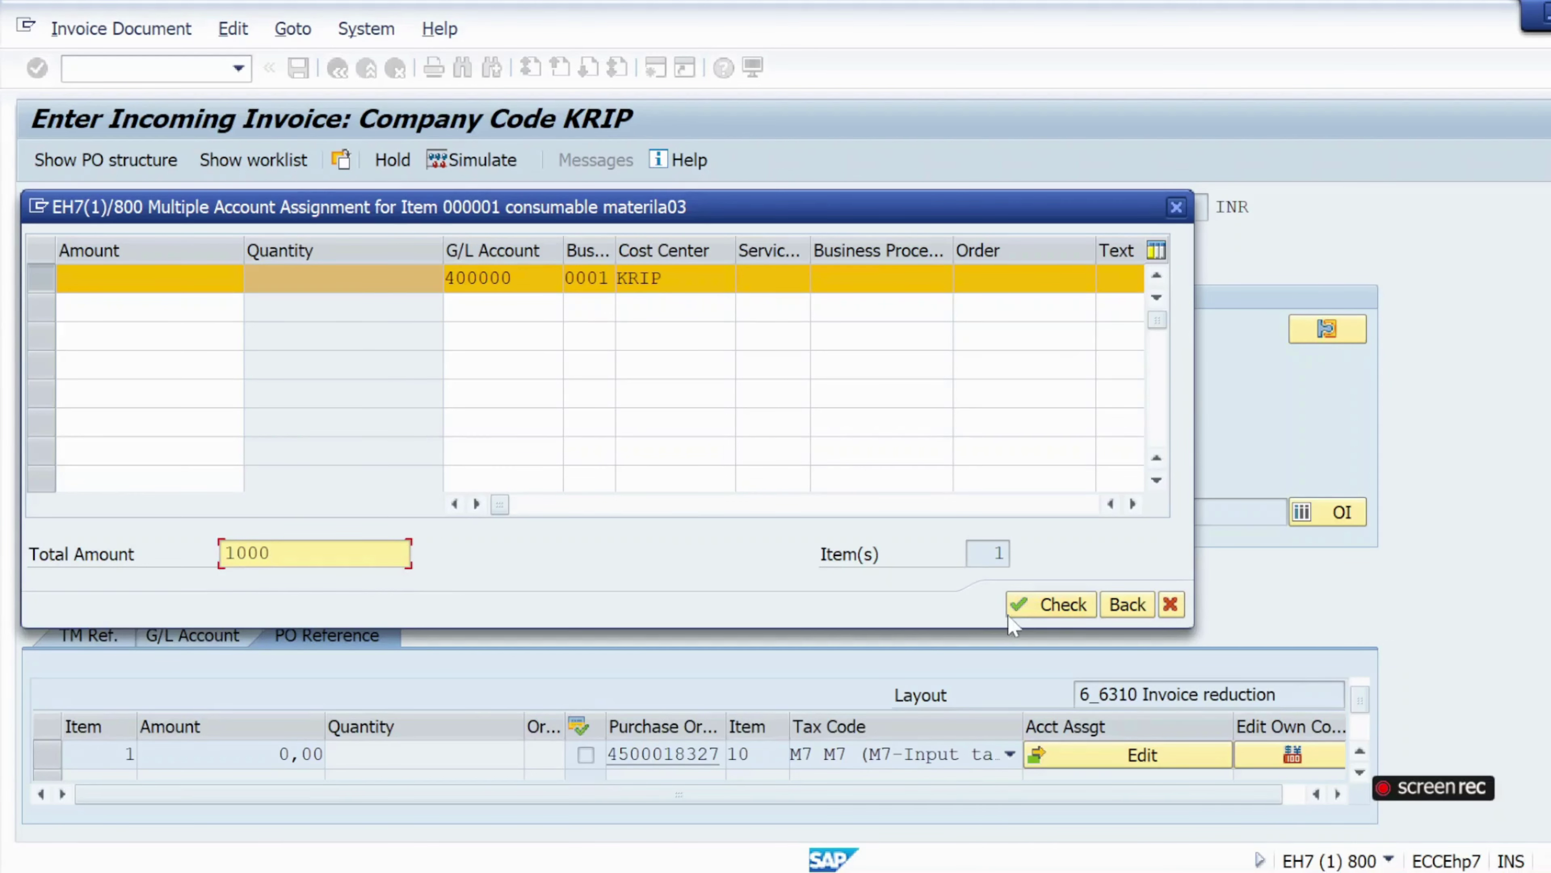
{"action": "left_click", "coordinate": [1022, 613]}
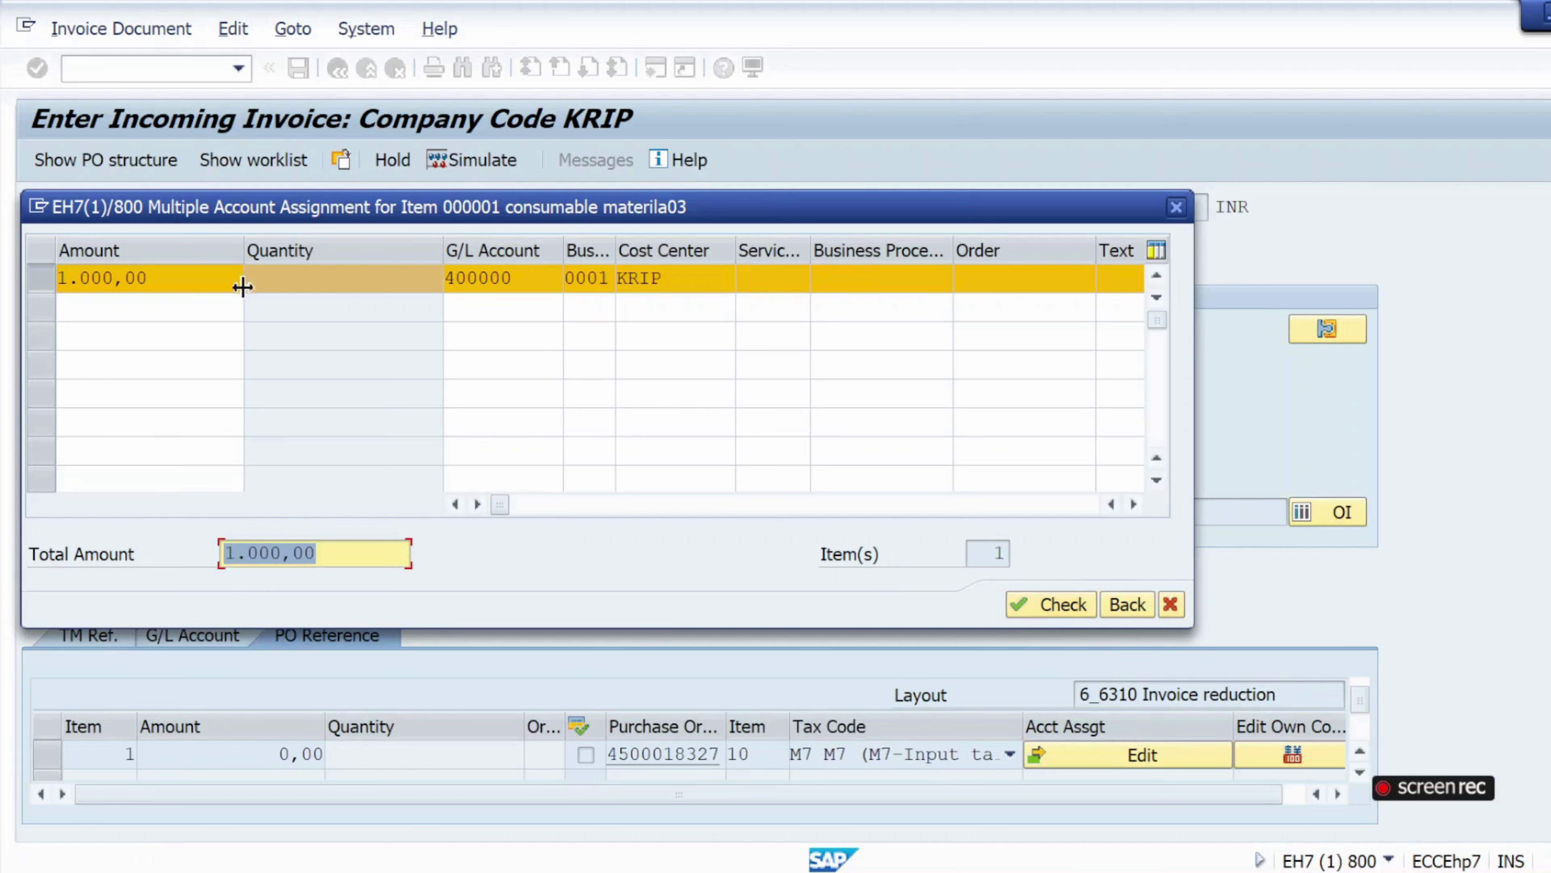
{"action": "left_click", "coordinate": [1127, 603]}
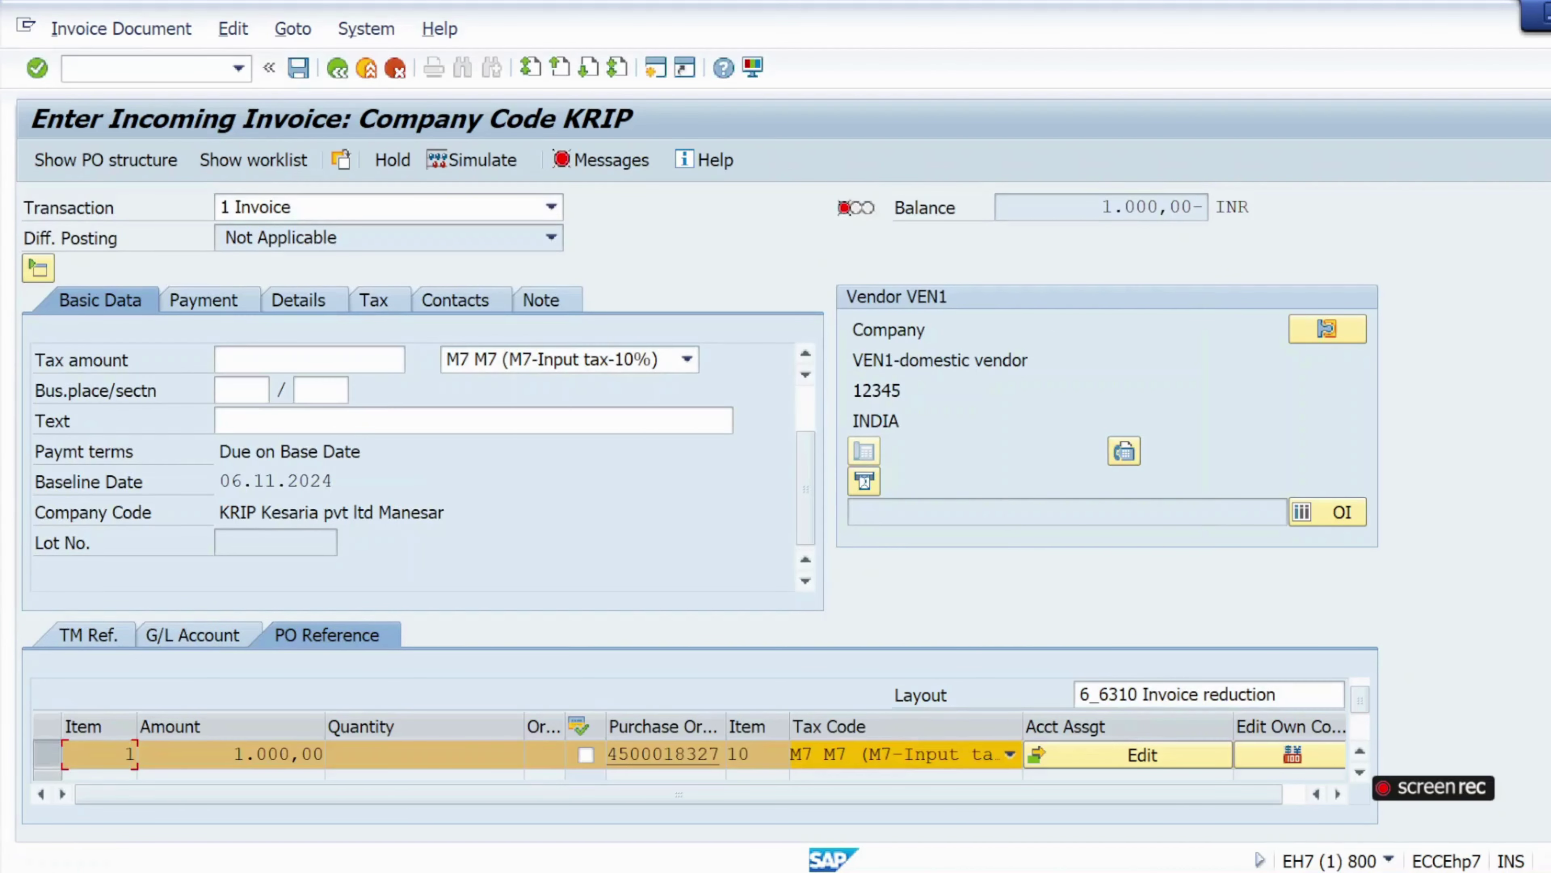
Turn on Calculate tax, enter gross amount 1100, and simulate the posting.
{"action": "scroll", "coordinate": [666, 393], "scroll_direction": "up", "scroll_amount": 1}
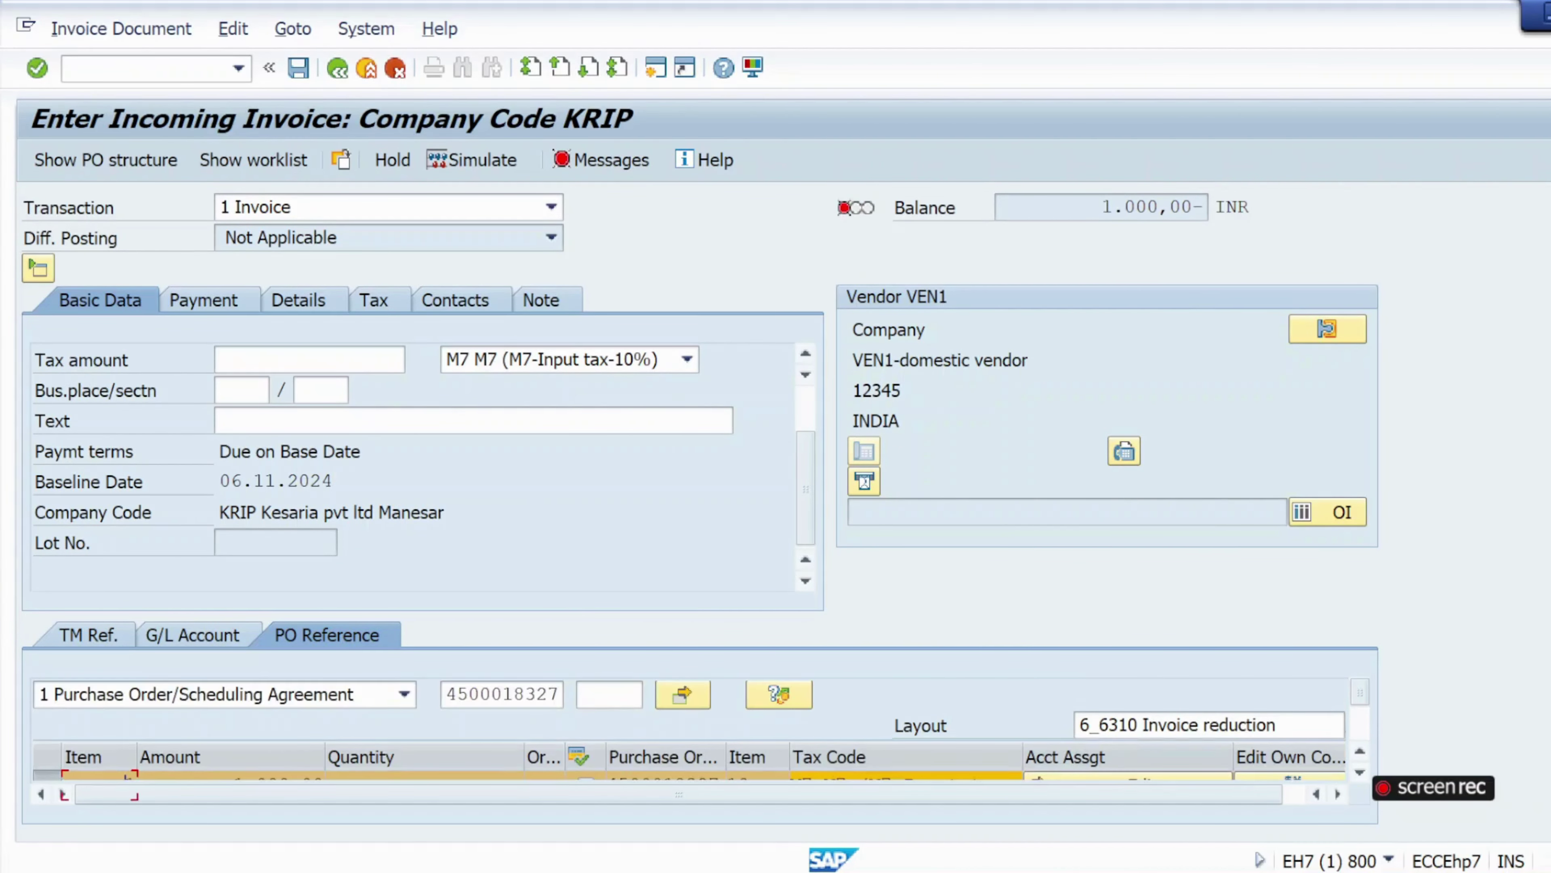
{"action": "scroll", "coordinate": [805, 458], "scroll_direction": "up", "scroll_amount": 3}
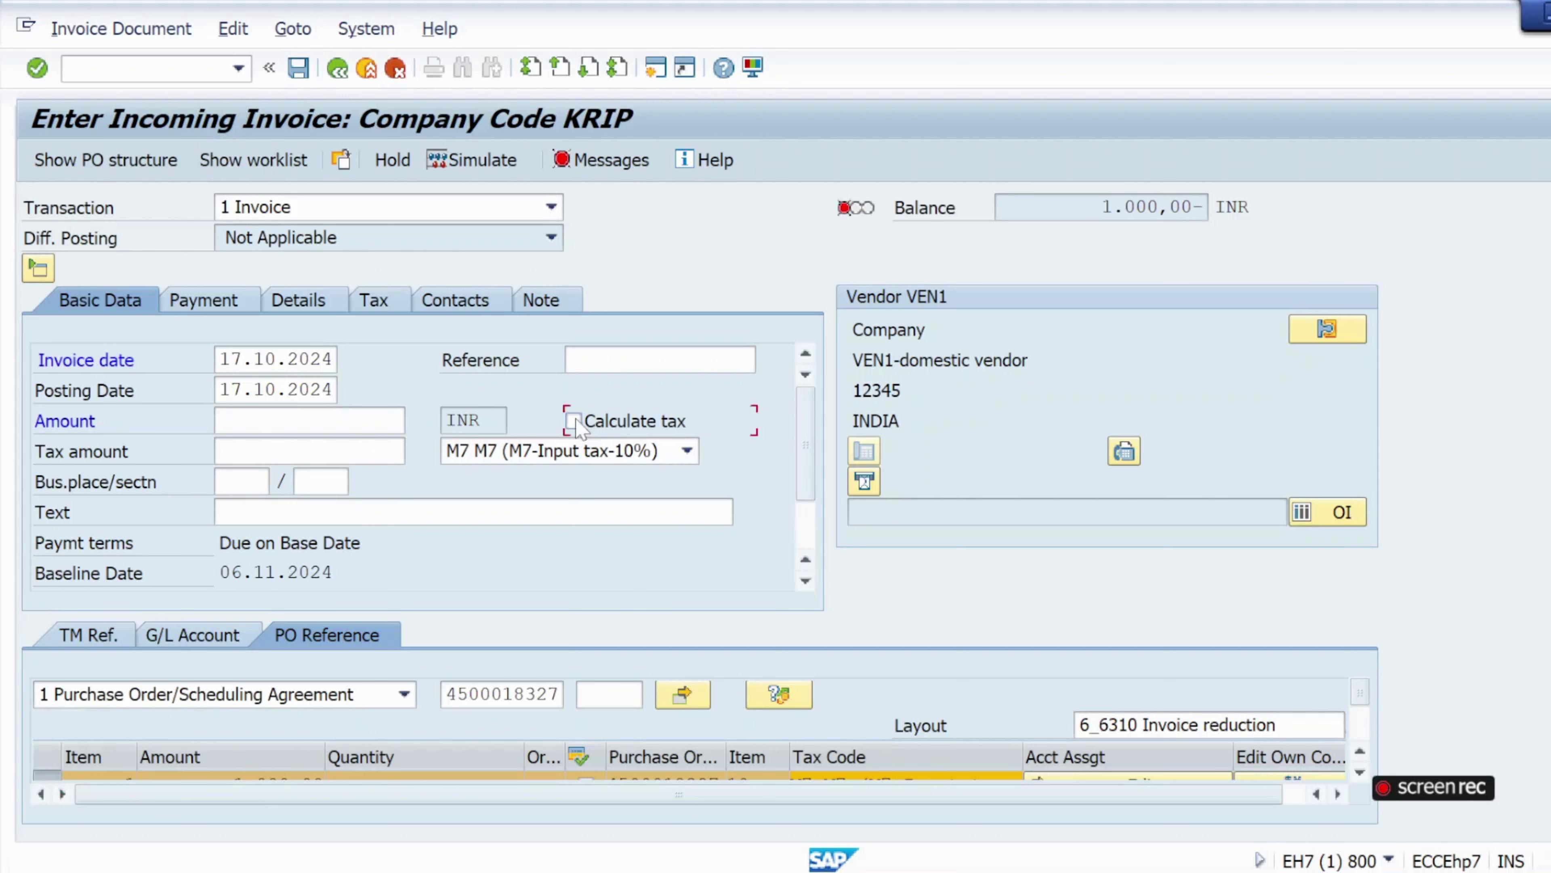
{"action": "left_click", "coordinate": [575, 421]}
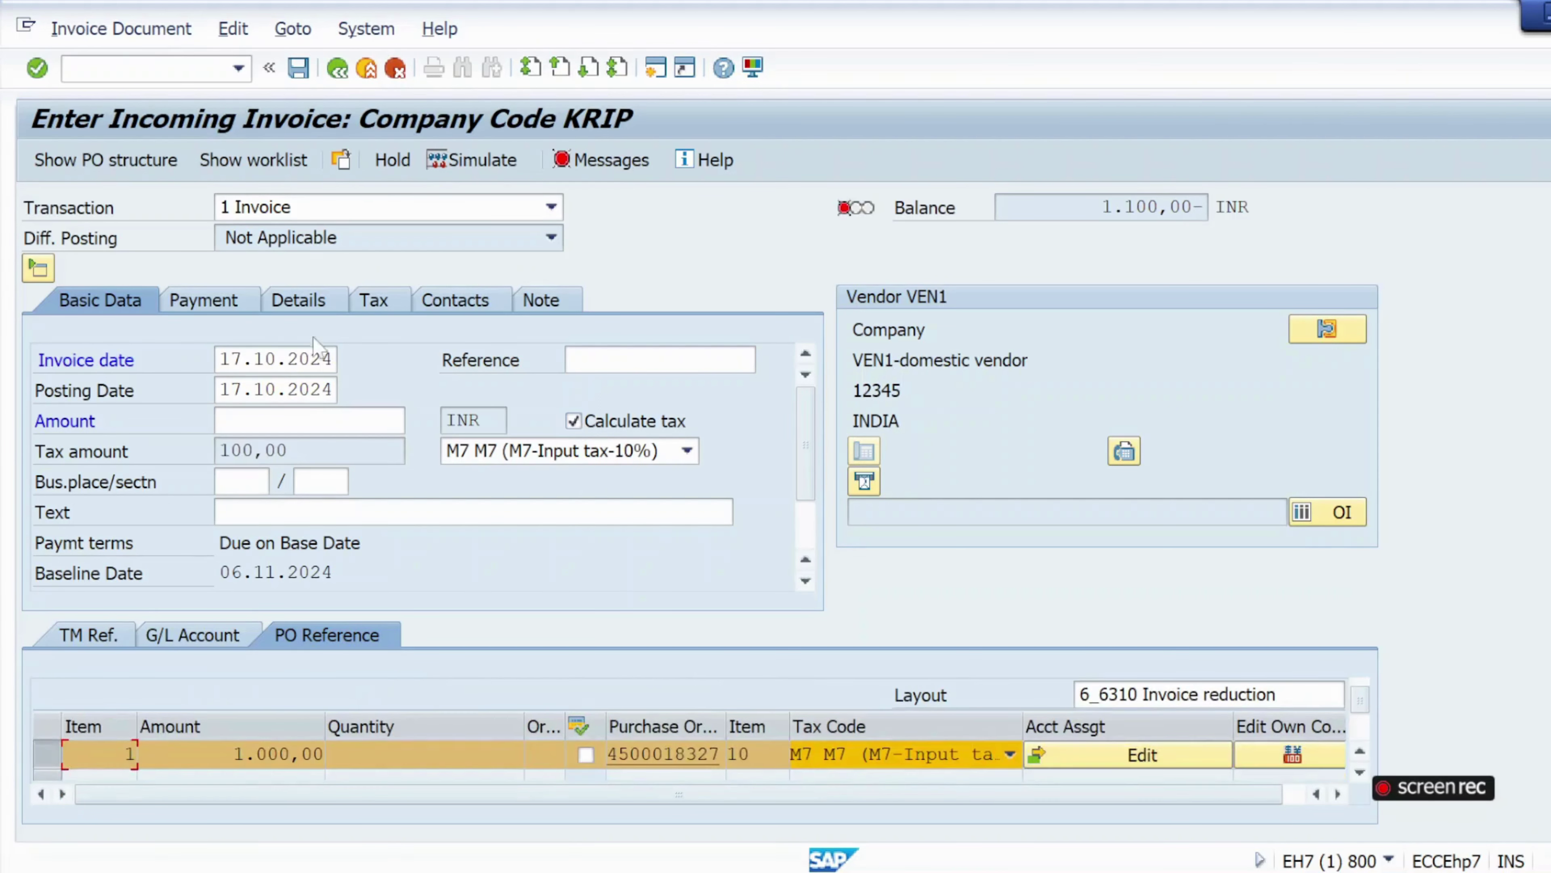
{"action": "left_click", "coordinate": [299, 420]}
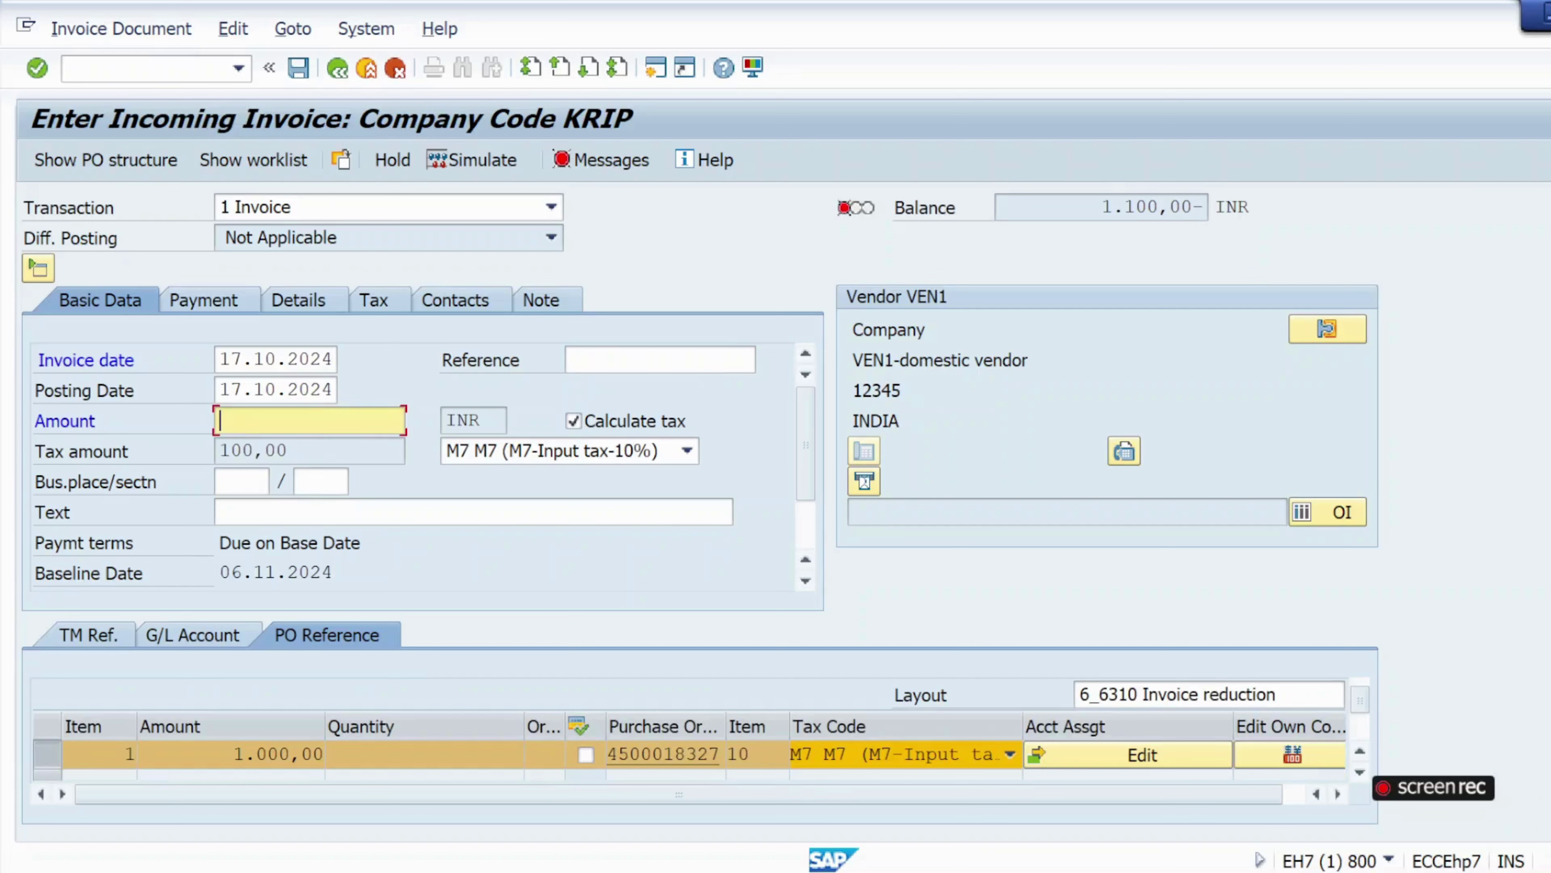
{"action": "type", "text": "1100"}
{"action": "left_click_drag", "start_coordinate": [1159, 208], "coordinate": [1101, 208]}
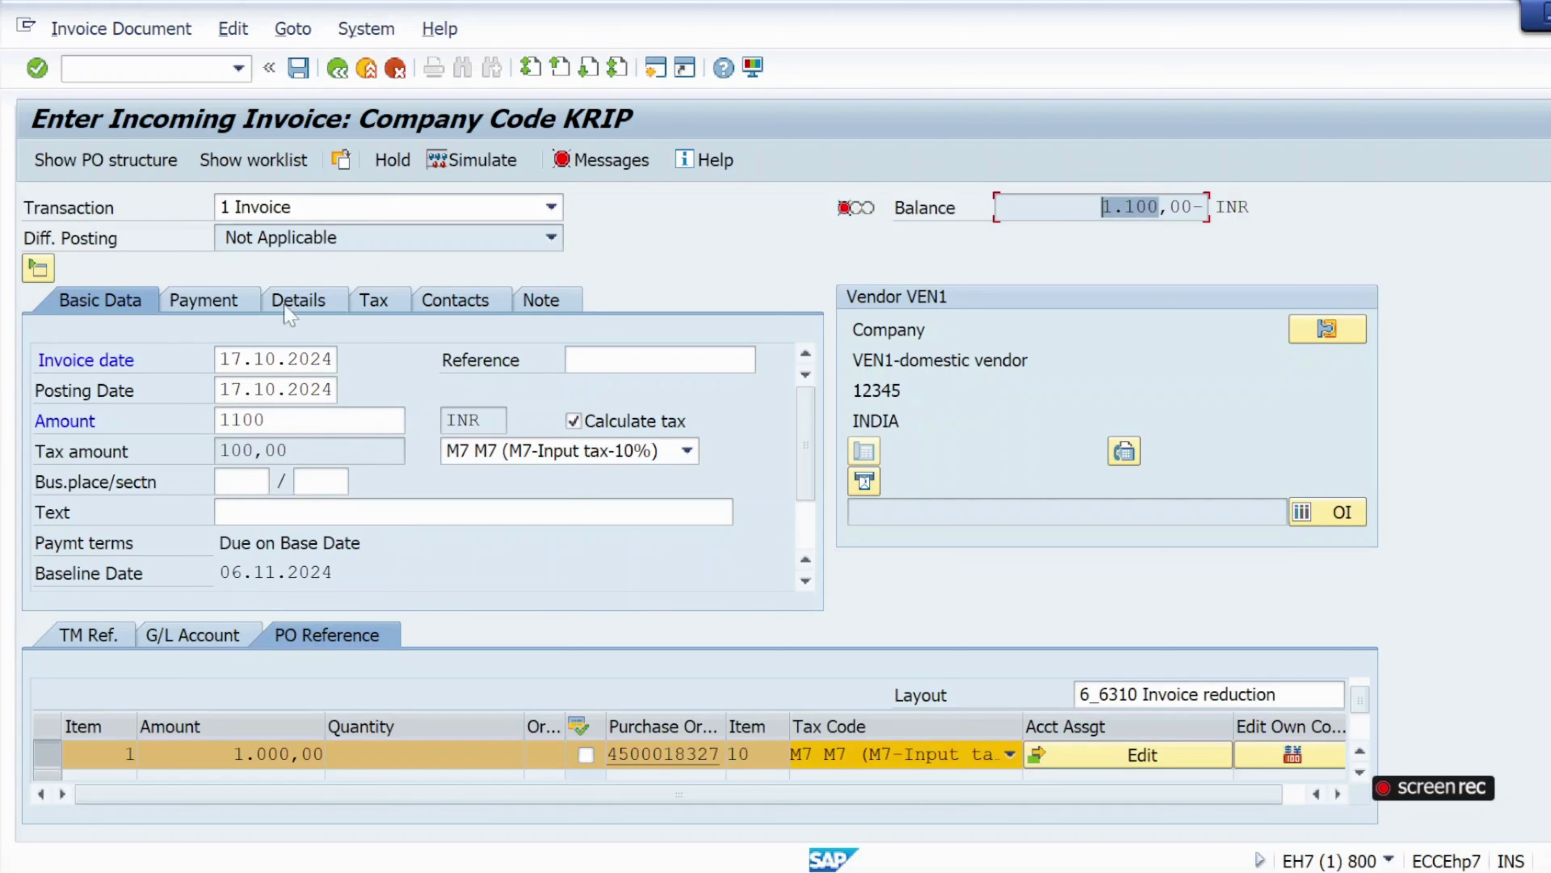
{"action": "left_click", "coordinate": [33, 73]}
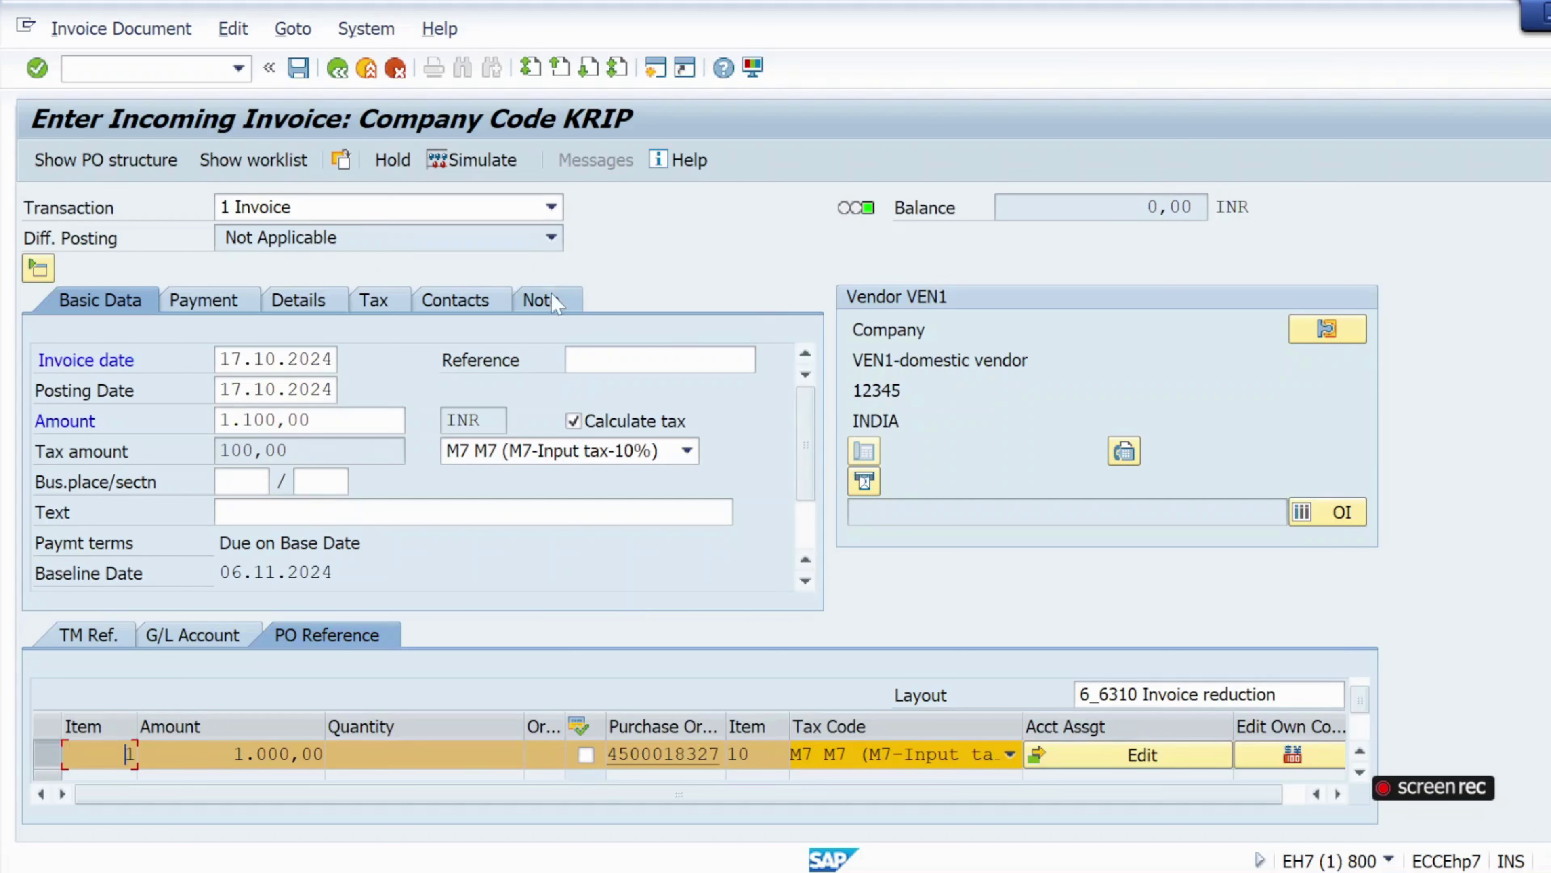
{"action": "left_click", "coordinate": [476, 173]}
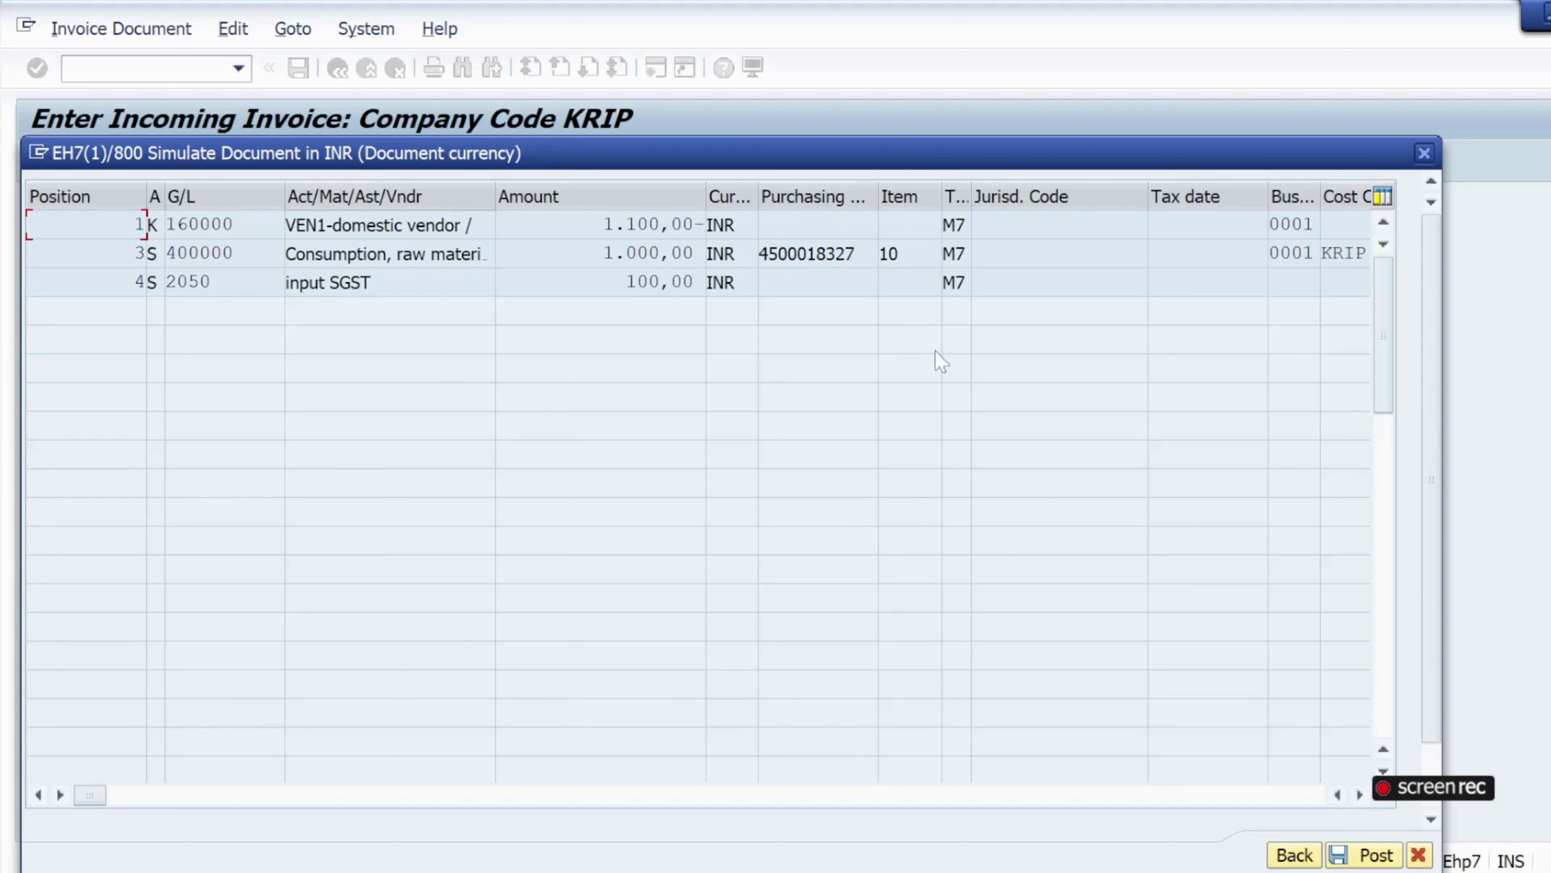
{"action": "left_click", "coordinate": [1351, 856]}
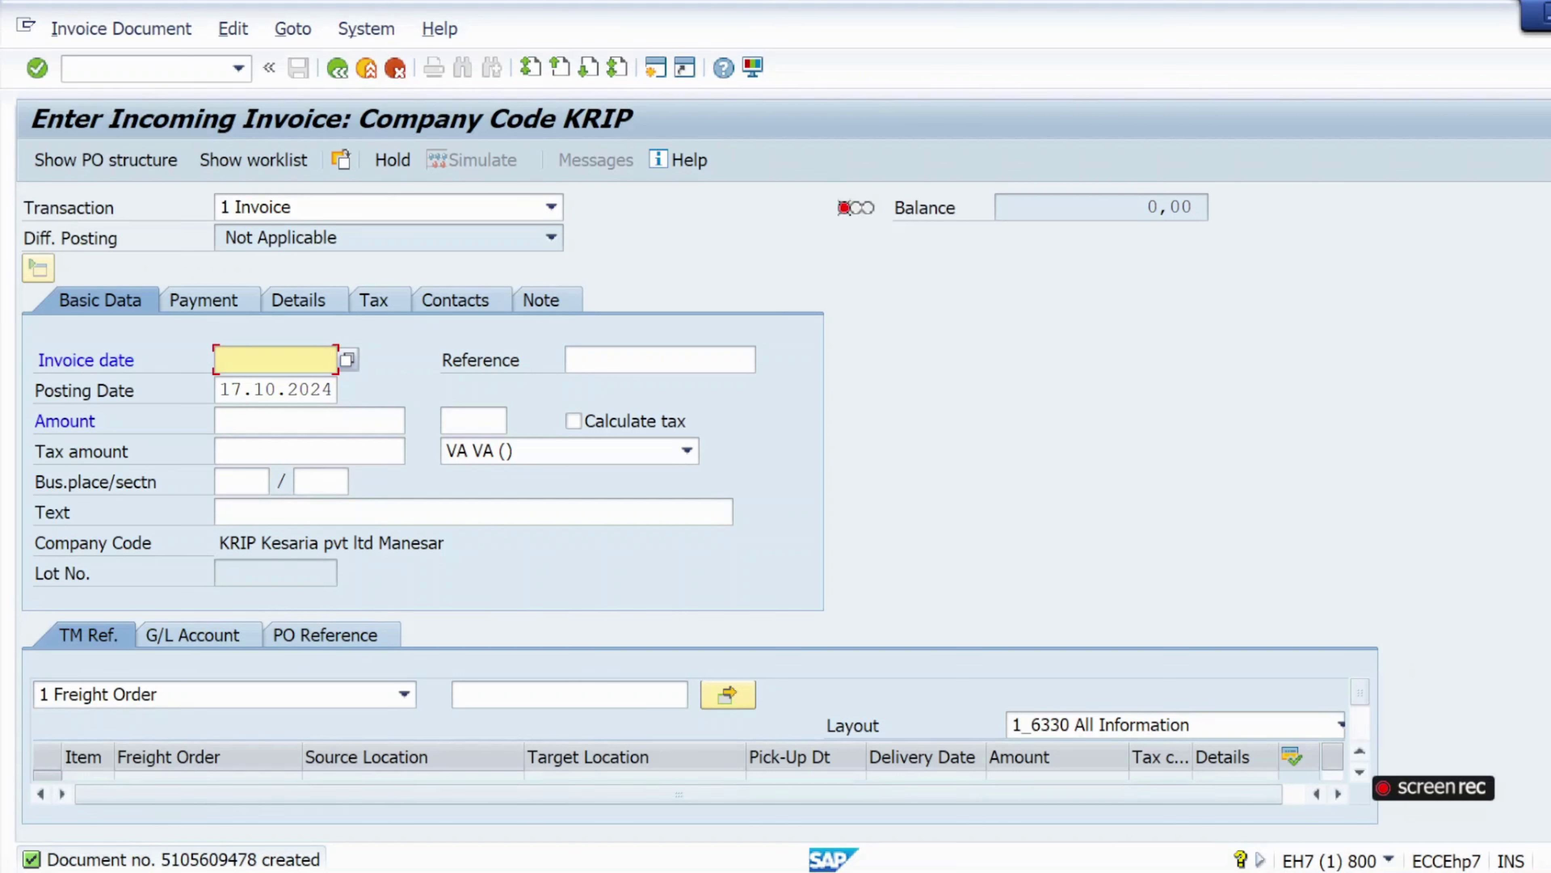
{"action": "key", "text": "Down"}
{"action": "key", "text": "Down"}
{"action": "key", "text": "Return"}
{"action": "left_click", "coordinate": [195, 307]}
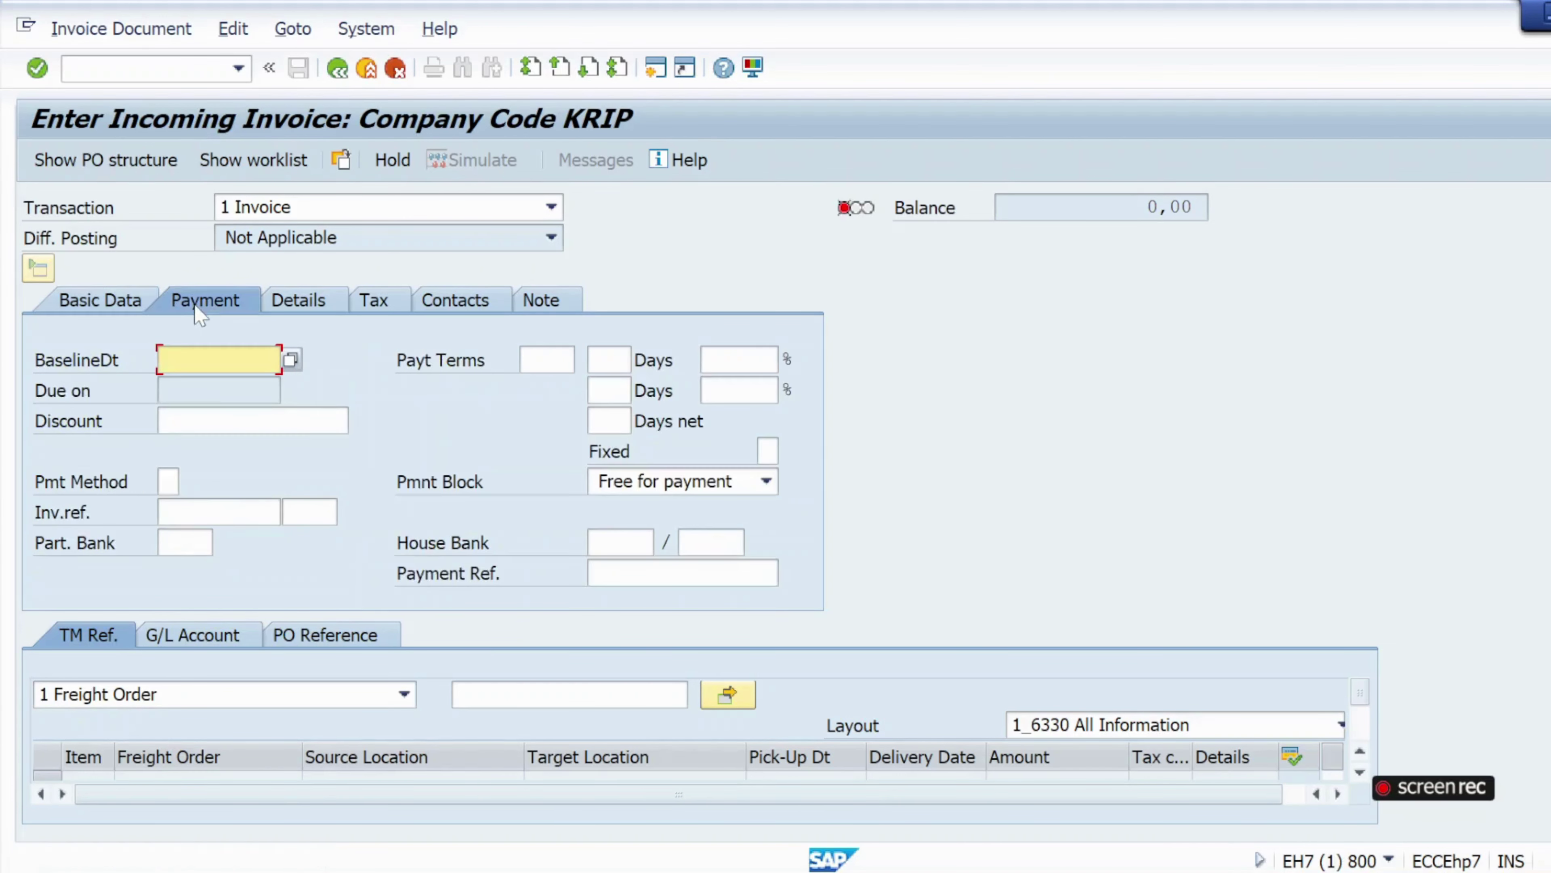
{"action": "key", "text": "Down"}
{"action": "key", "text": "Down"}
{"action": "key", "text": "Return"}
{"action": "left_click", "coordinate": [356, 652]}
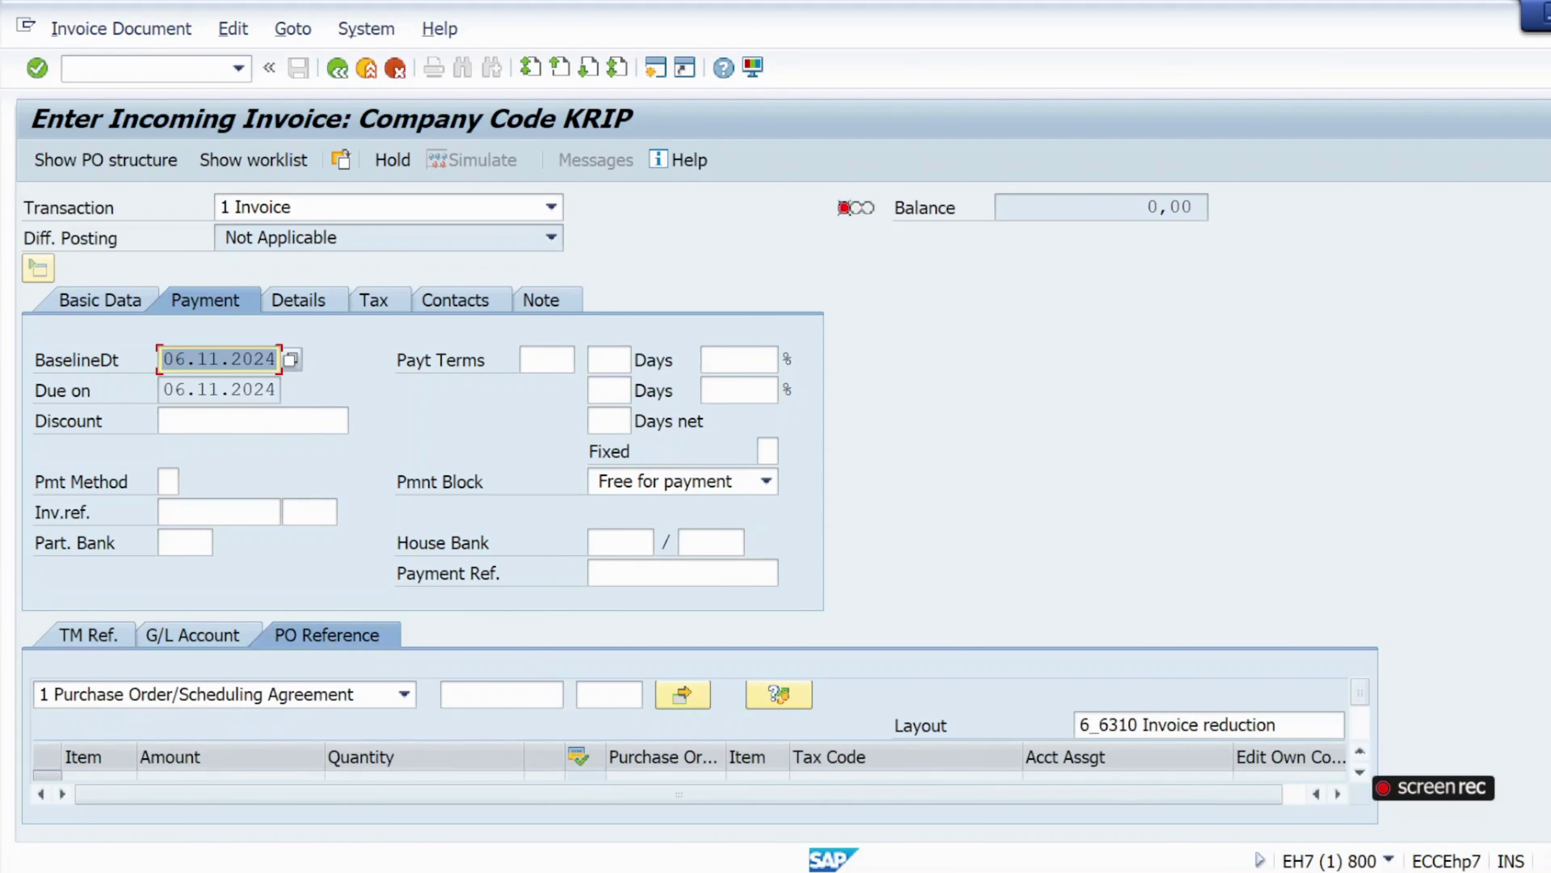
{"action": "double_click", "coordinate": [525, 693]}
{"action": "left_click", "coordinate": [500, 325]}
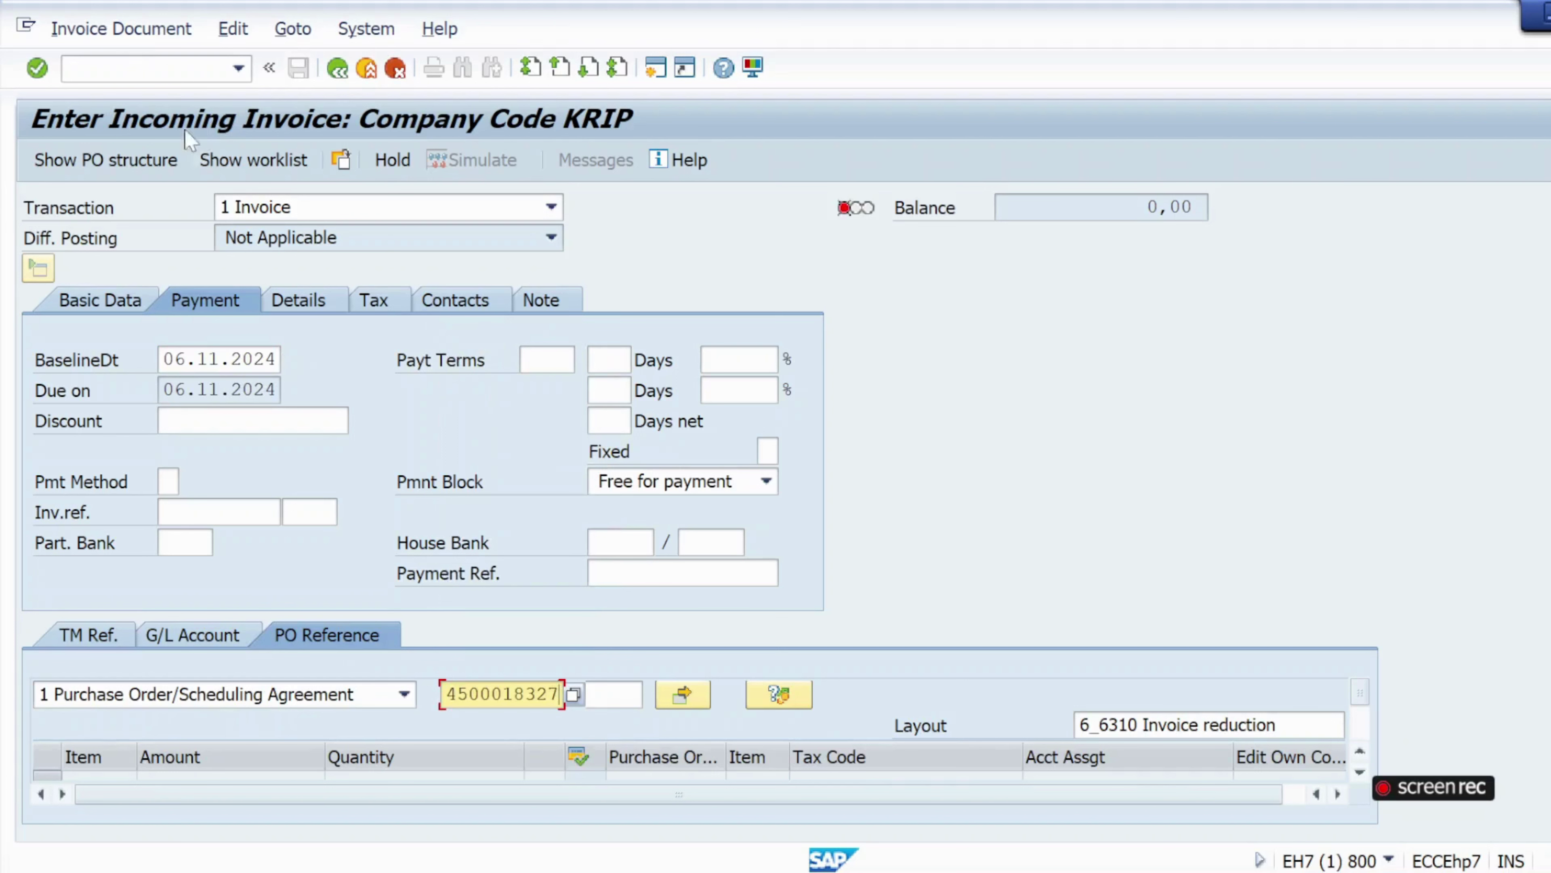
{"action": "left_click", "coordinate": [36, 67]}
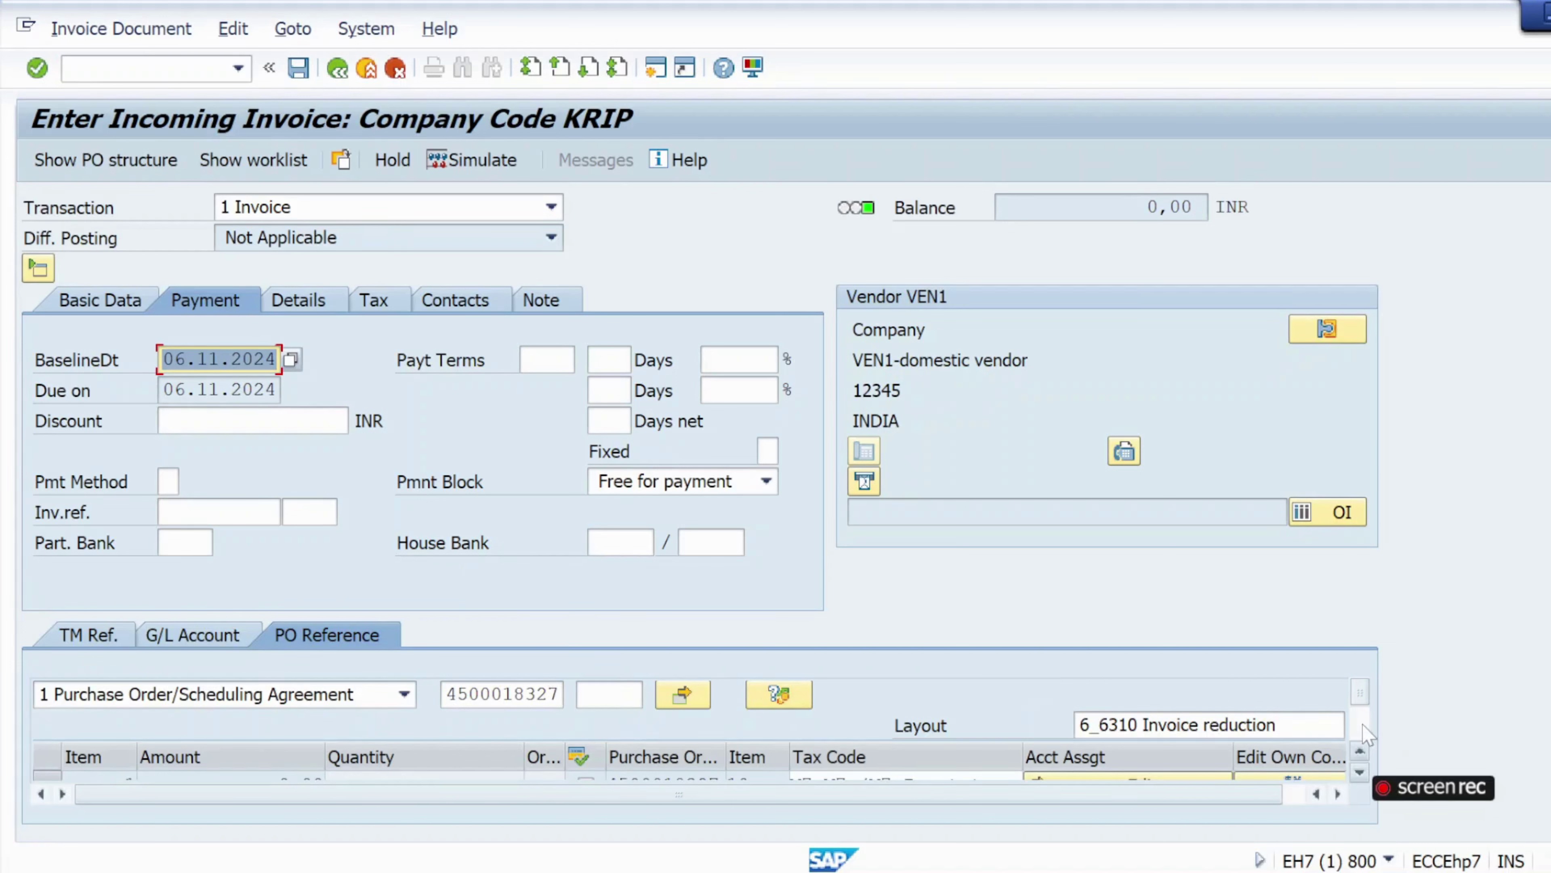
Give item 1's multiple account assignment a 5000 total and check it.
{"action": "left_click", "coordinate": [1360, 773]}
{"action": "left_click", "coordinate": [1360, 773]}
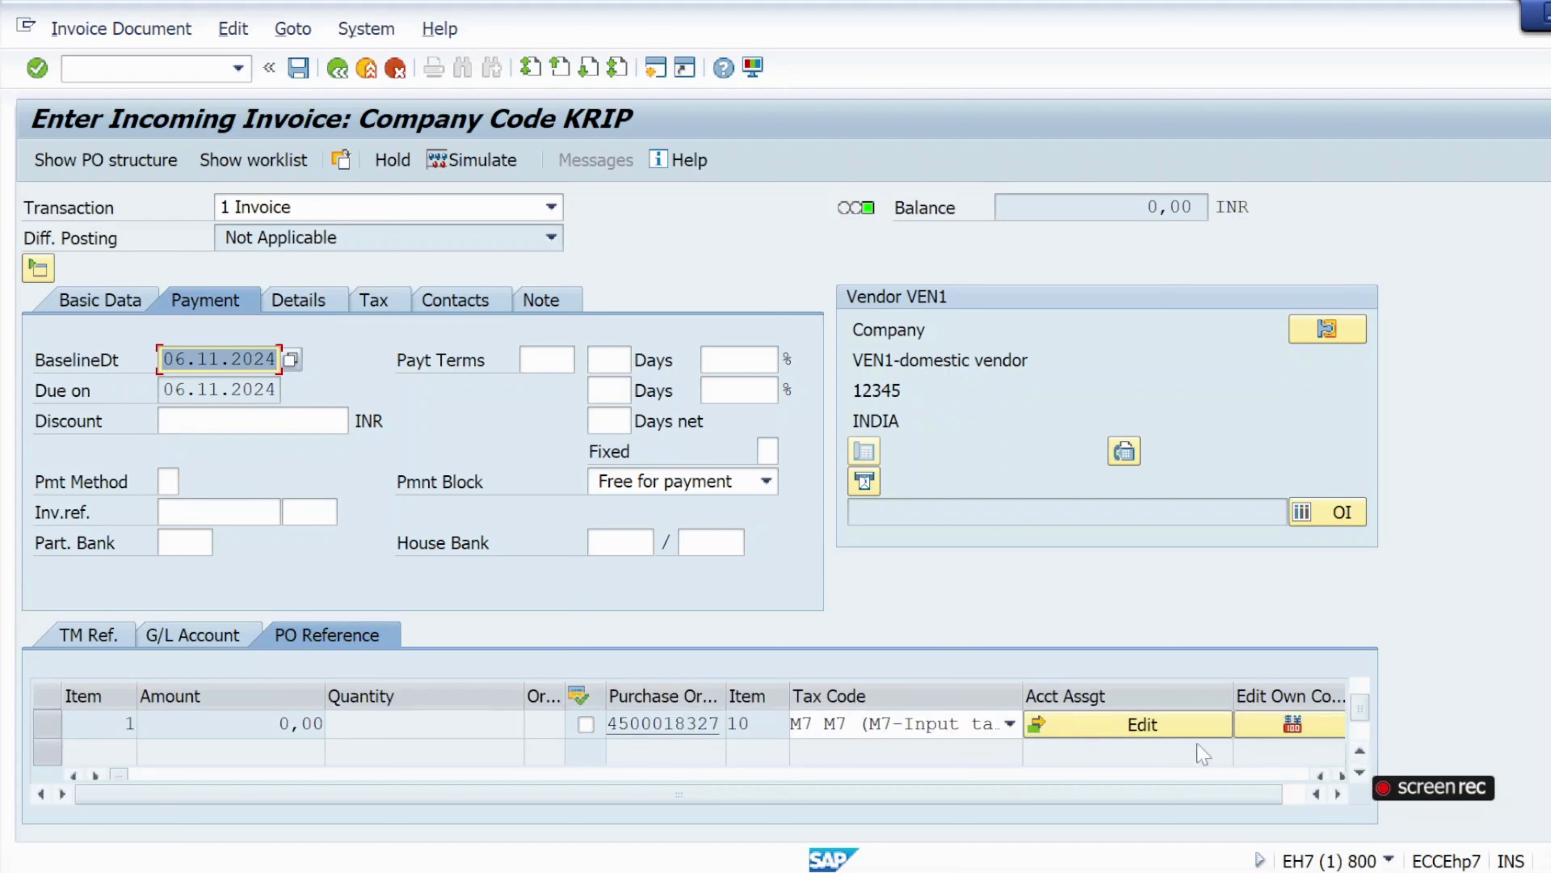
{"action": "left_click", "coordinate": [1085, 725]}
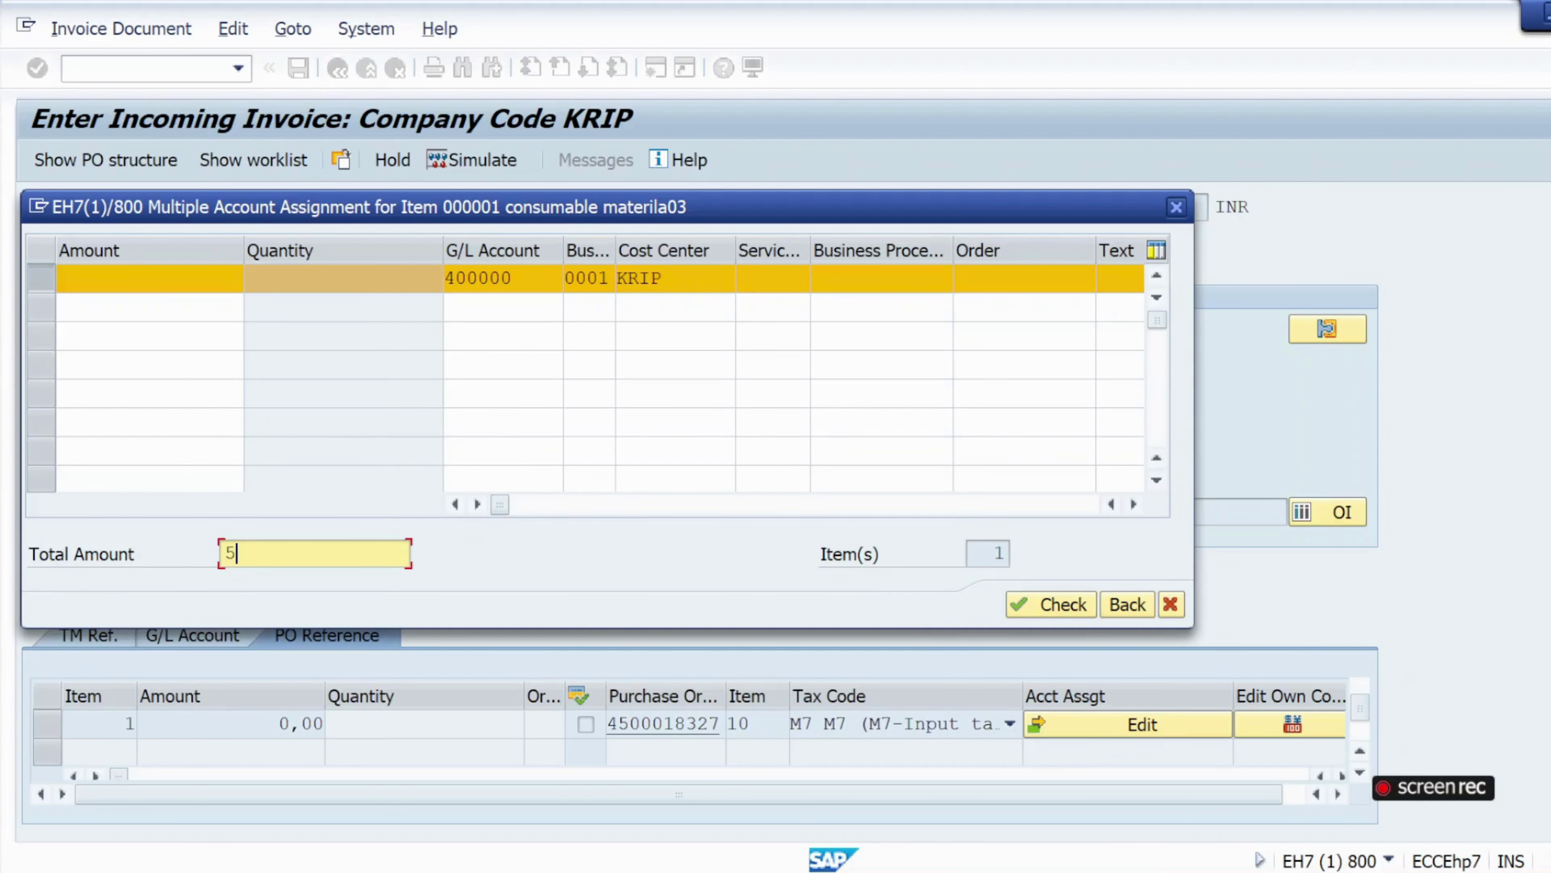
{"action": "type", "text": "5000"}
{"action": "key", "text": "Return"}
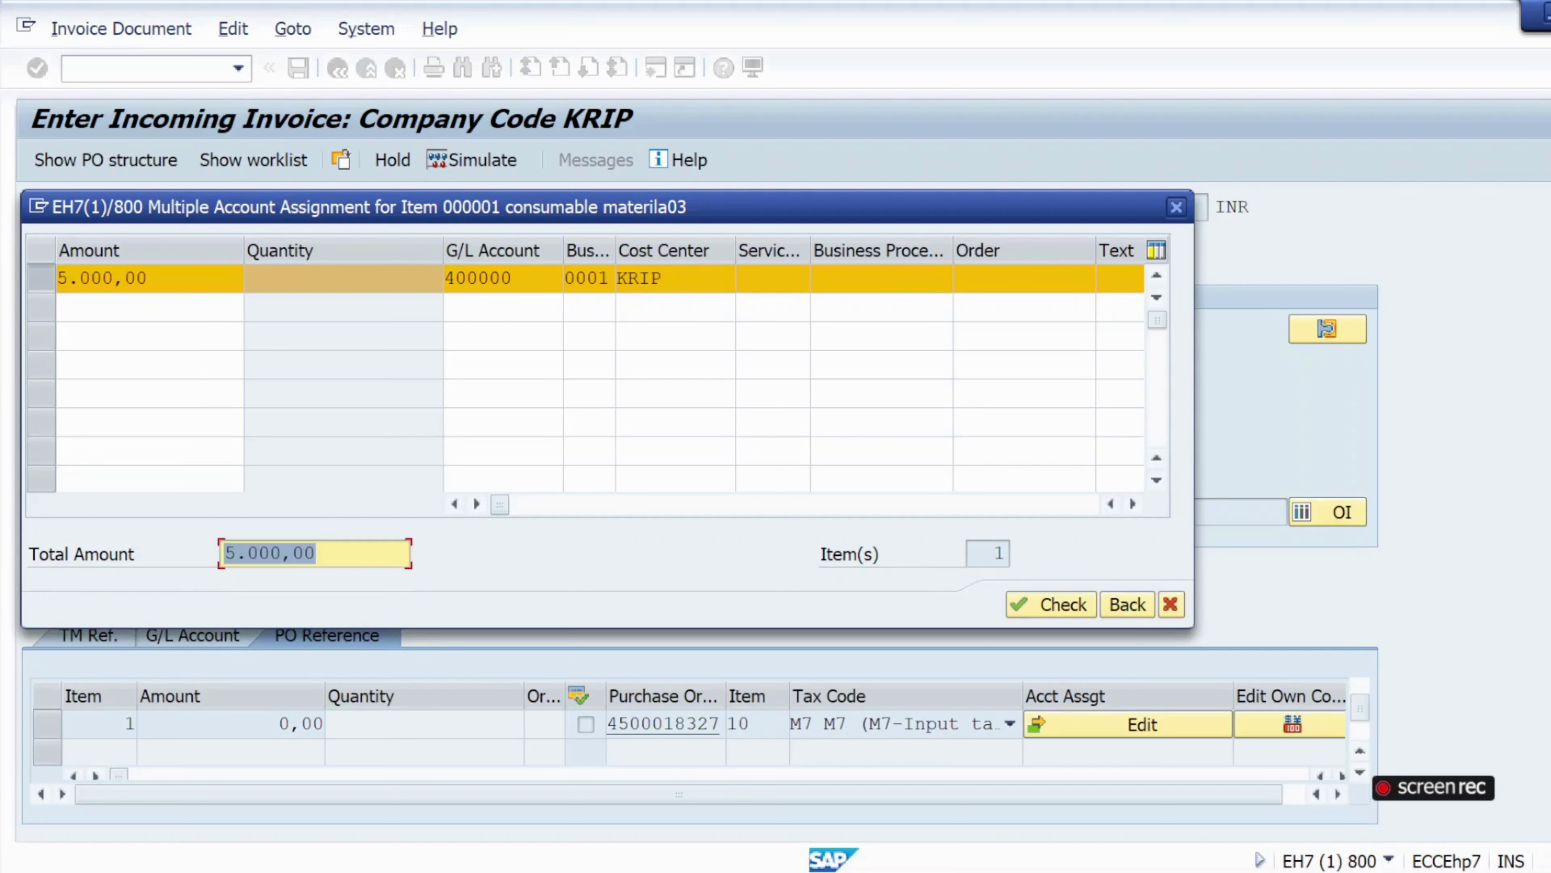
{"action": "left_click", "coordinate": [1059, 602]}
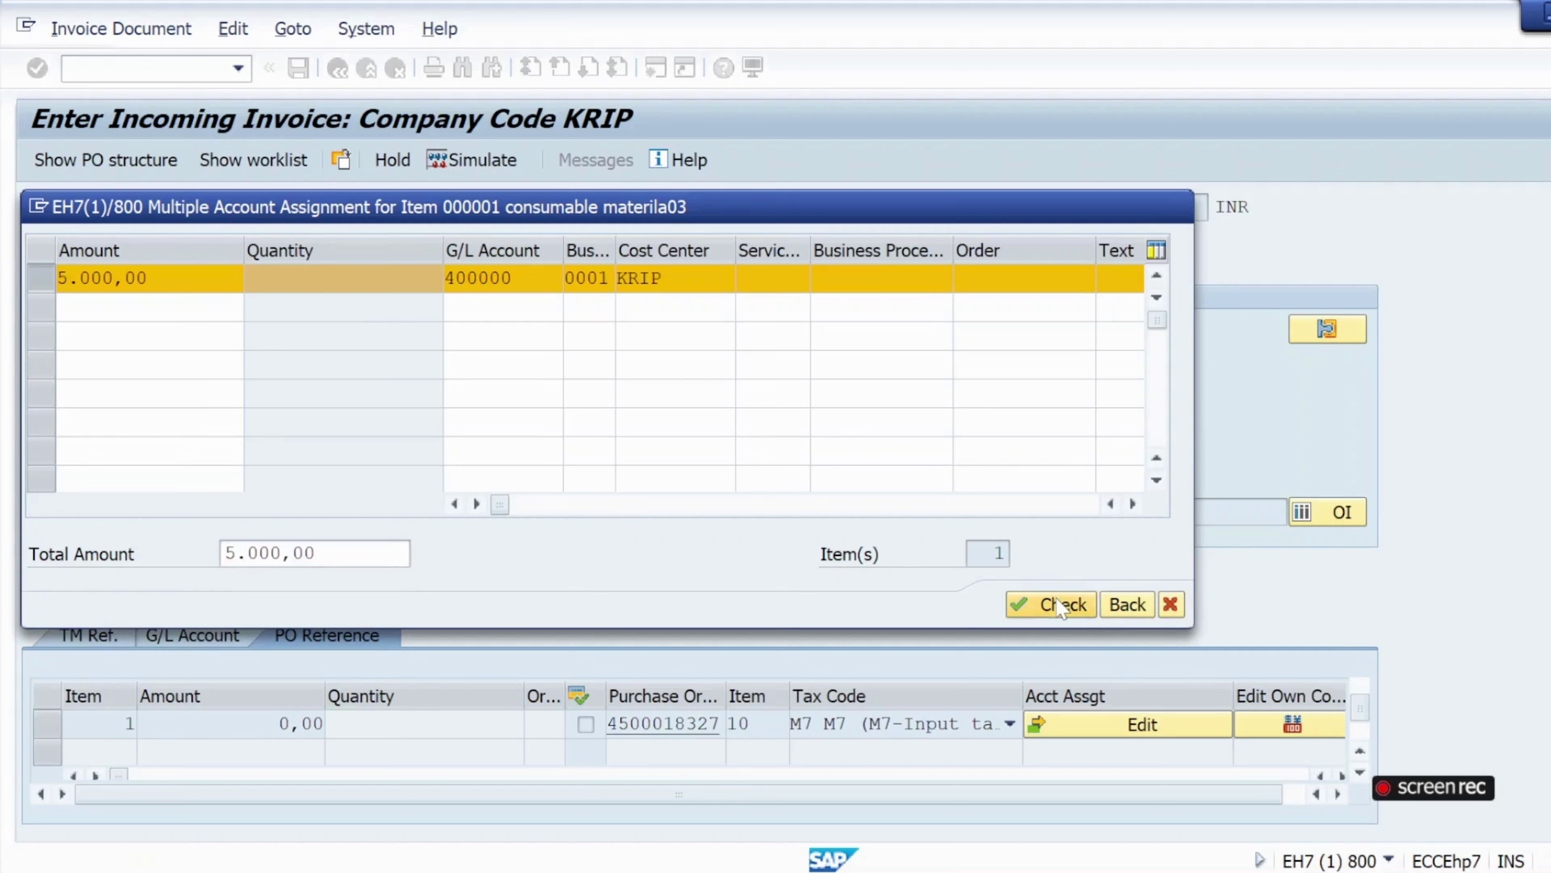
{"action": "left_click", "coordinate": [1058, 599]}
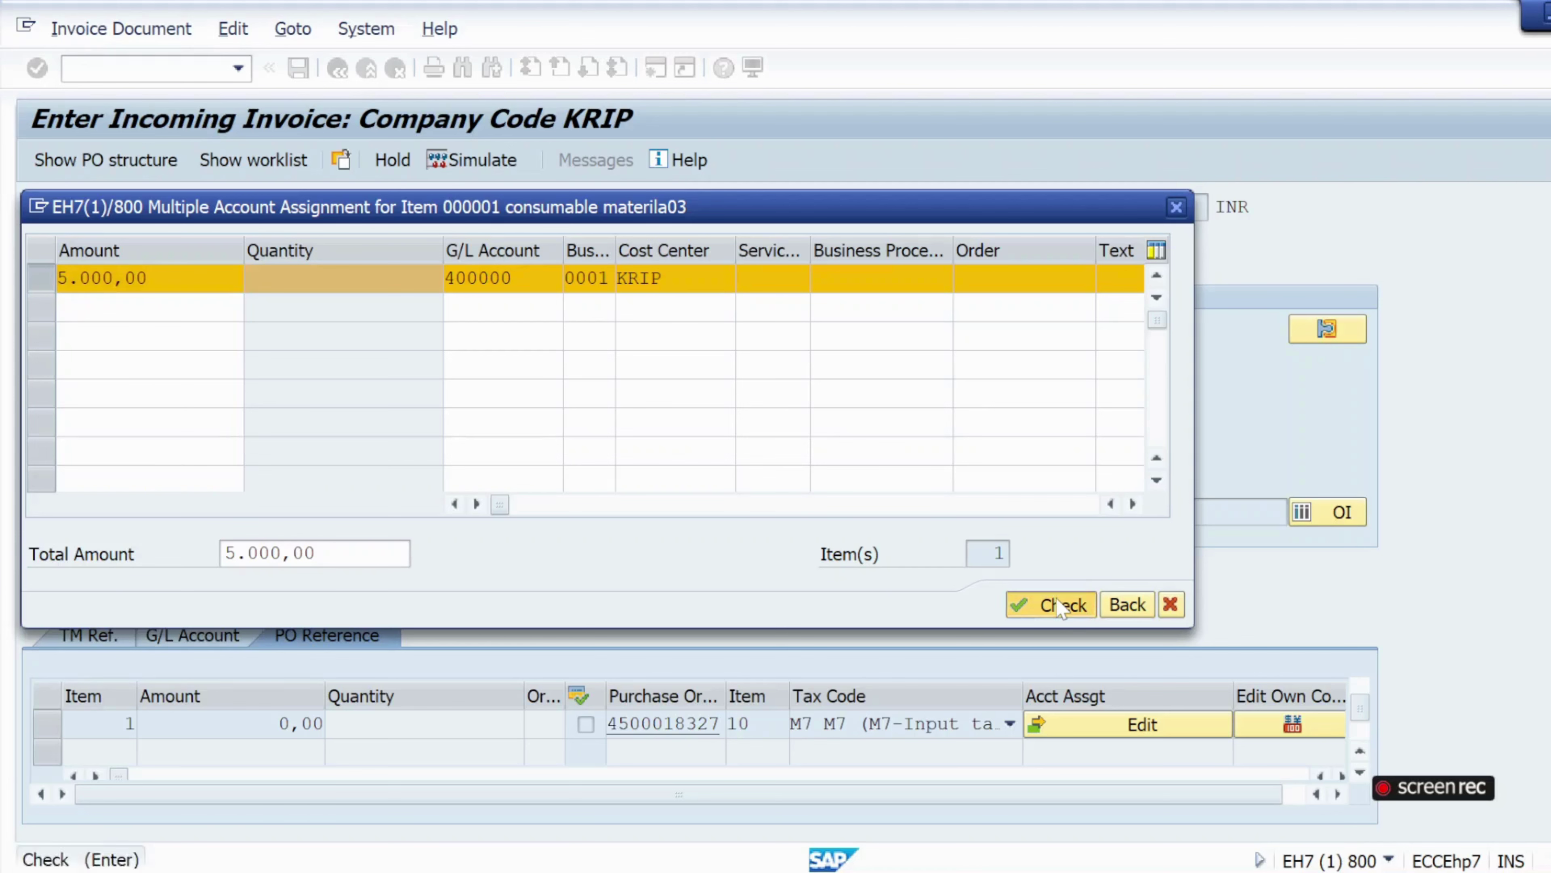
{"action": "left_click", "coordinate": [1120, 606]}
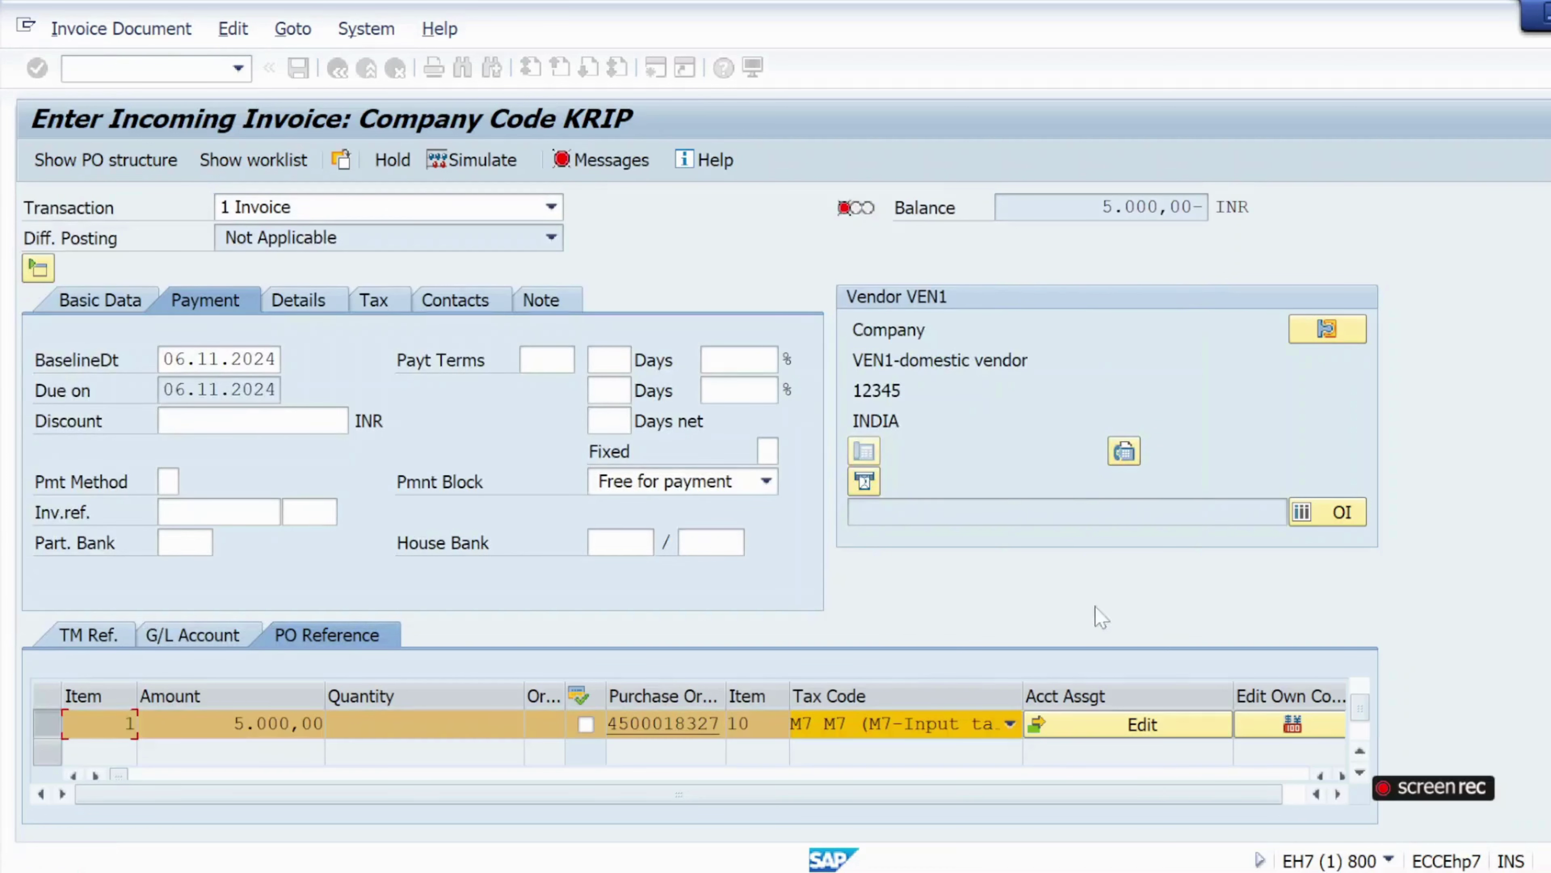
Choose tax code M7, calculate the tax, and enter gross amount 5500.
{"action": "left_click", "coordinate": [100, 302]}
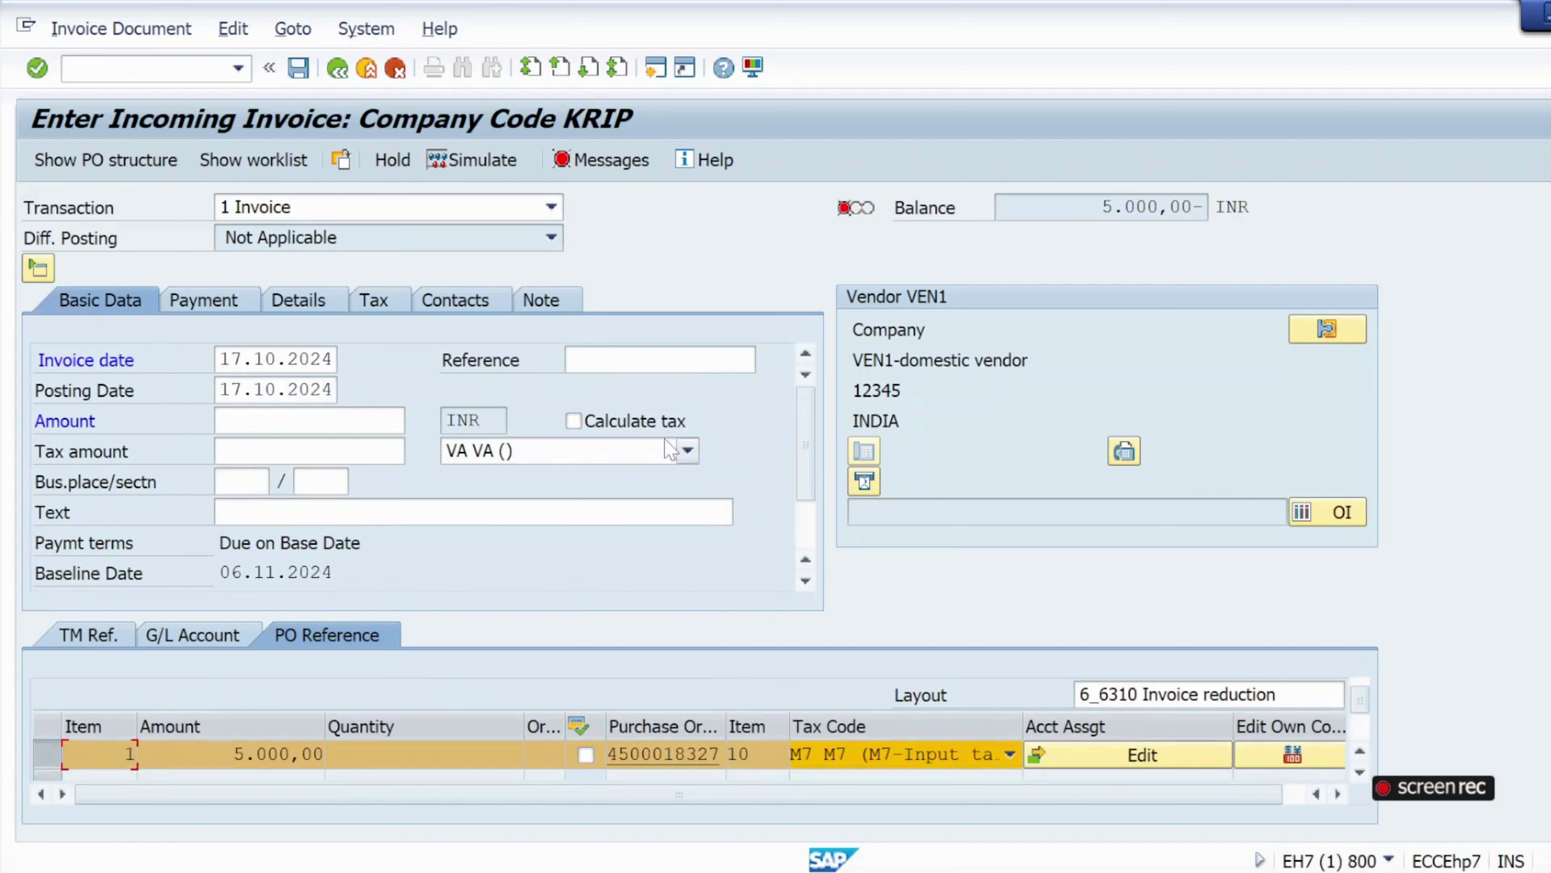
{"action": "left_click", "coordinate": [688, 451]}
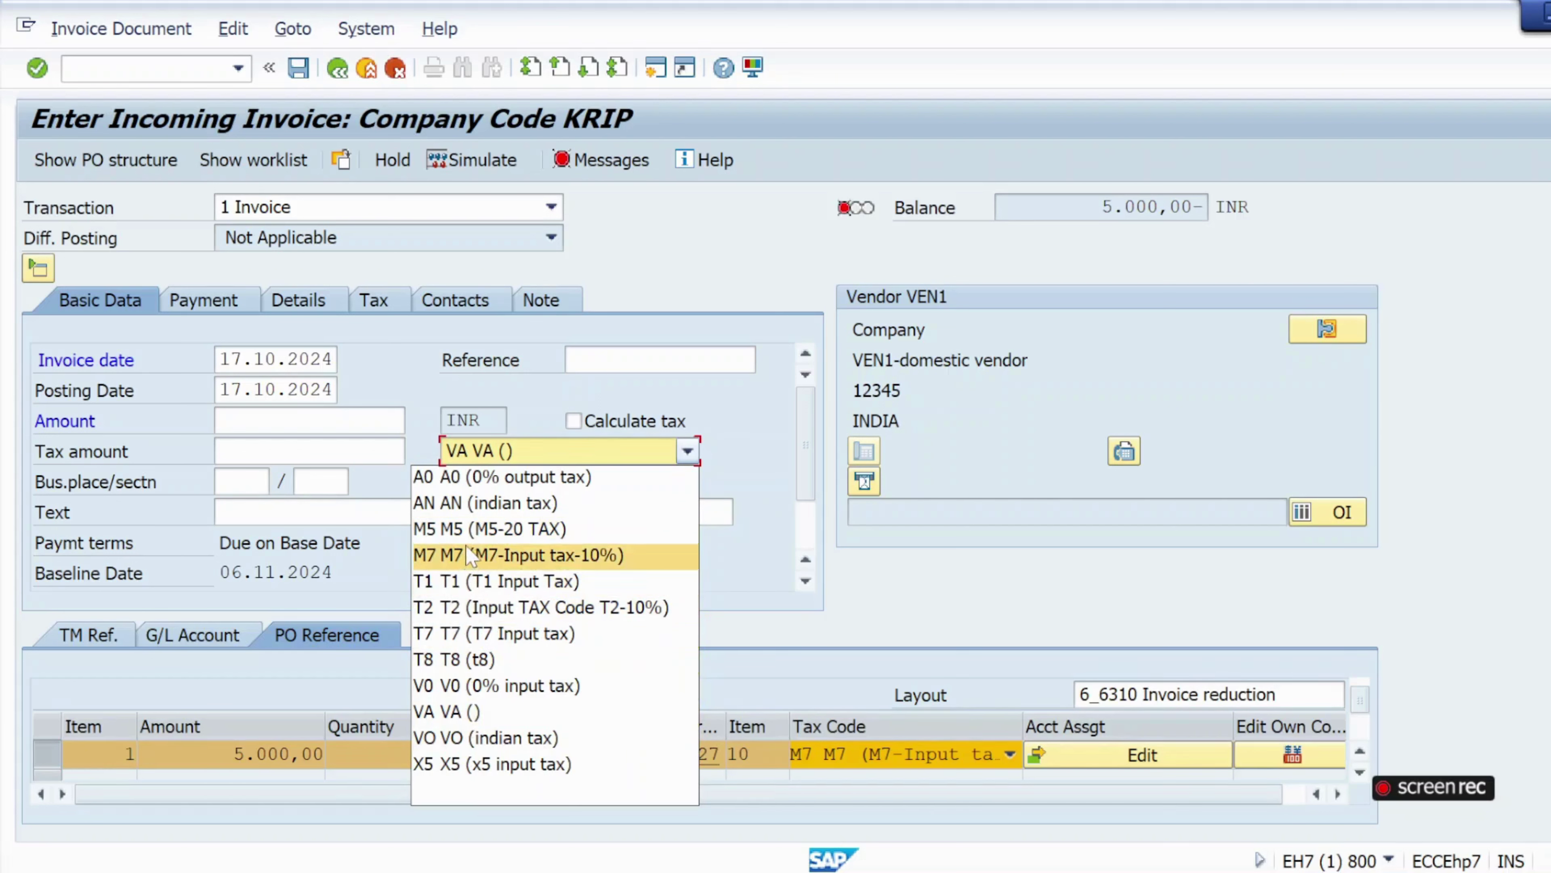
{"action": "left_click", "coordinate": [475, 556]}
{"action": "key", "text": "Return"}
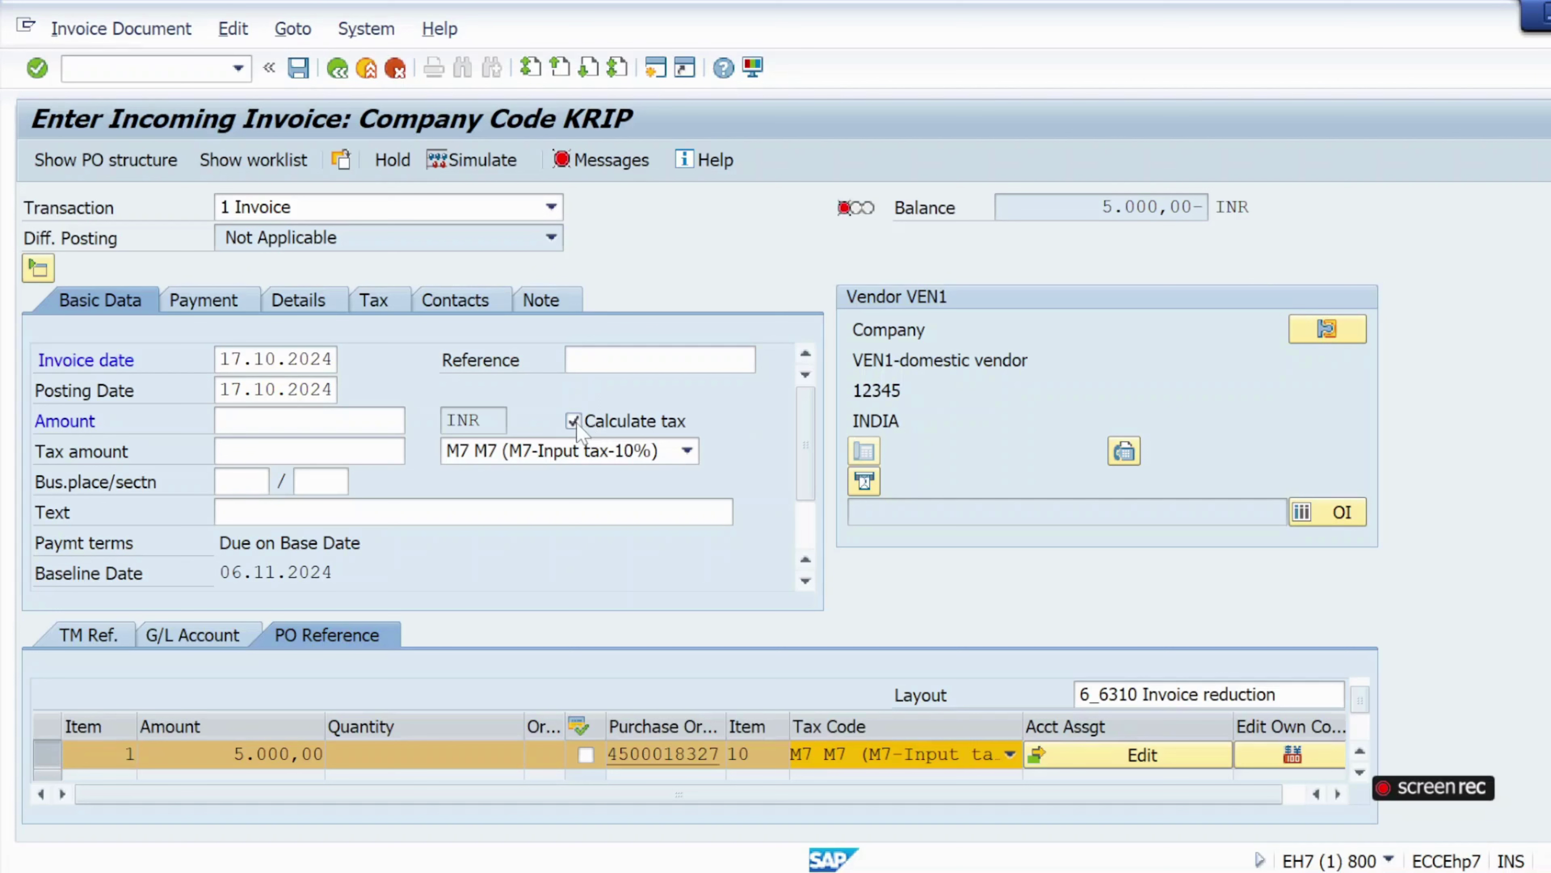
{"action": "key", "text": "Return"}
{"action": "left_click", "coordinate": [310, 421]}
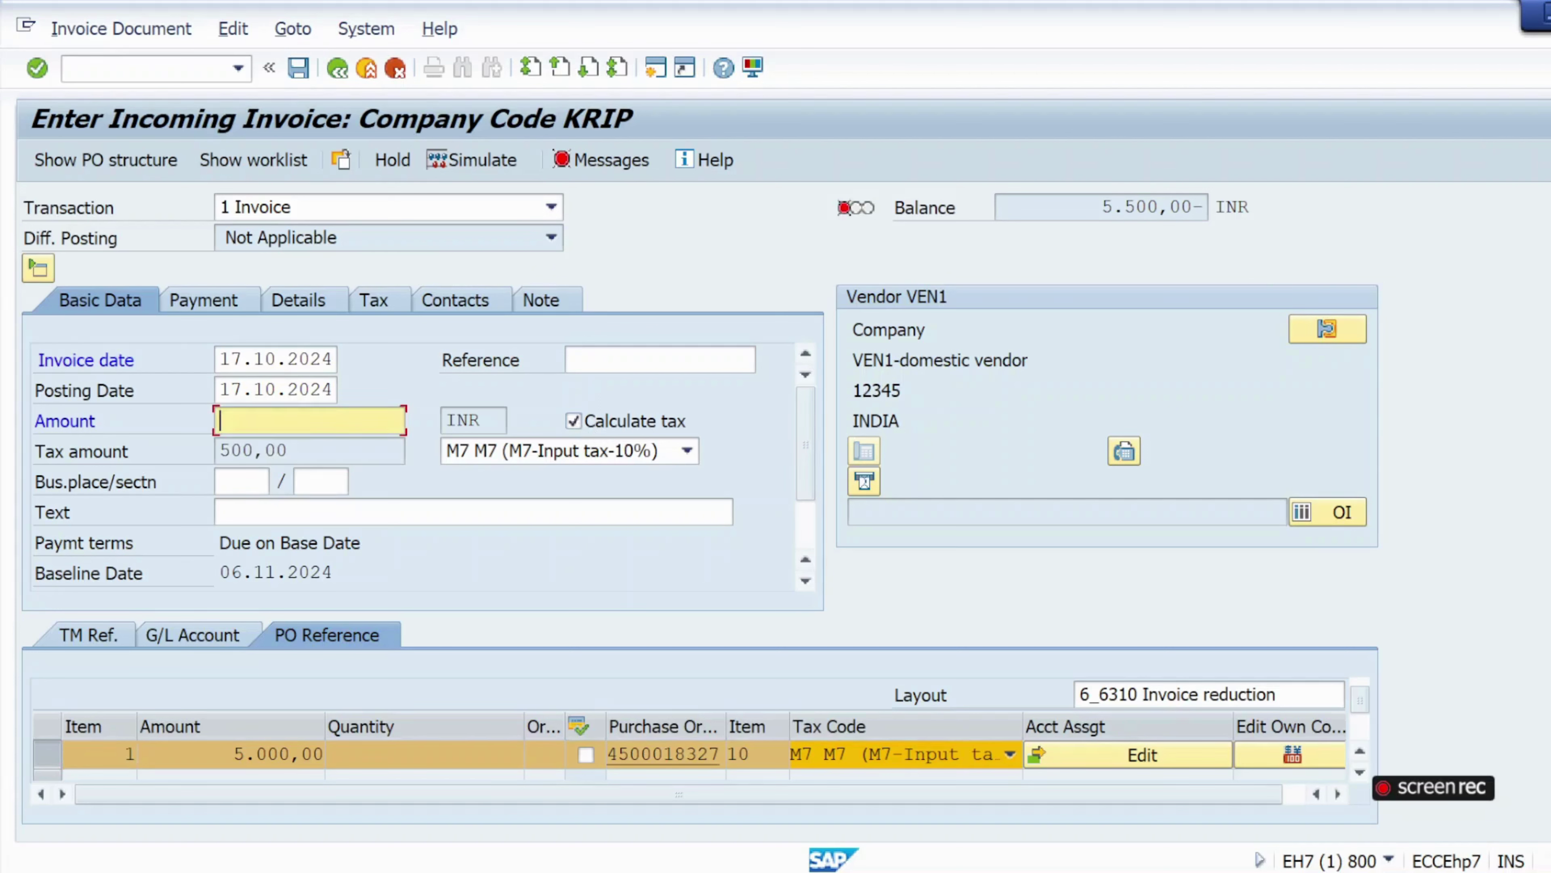
{"action": "type", "text": "550"}
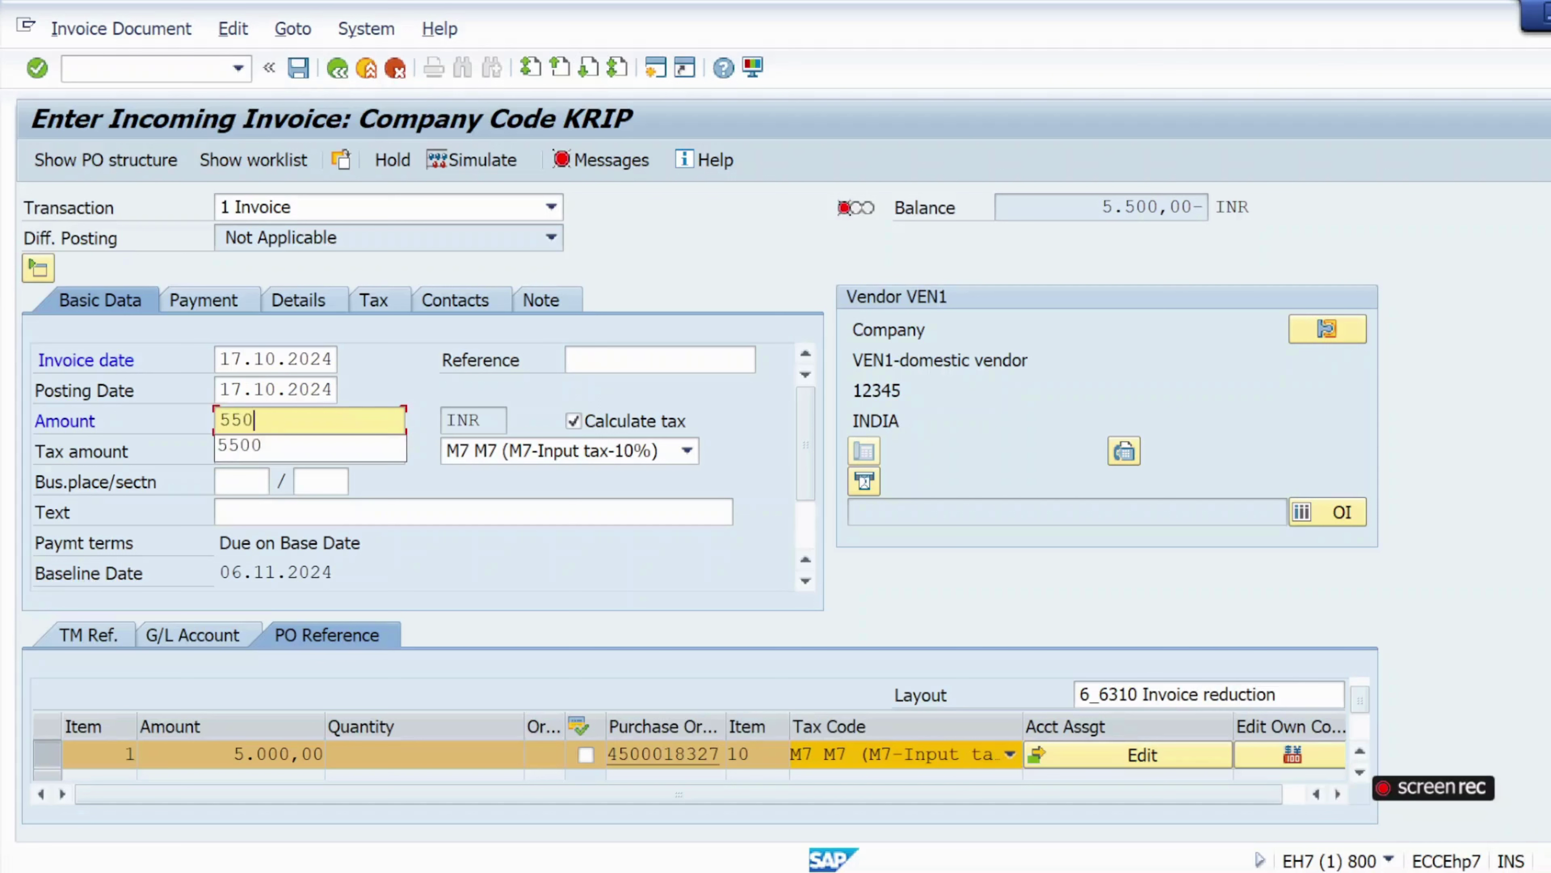
{"action": "type", "text": "0"}
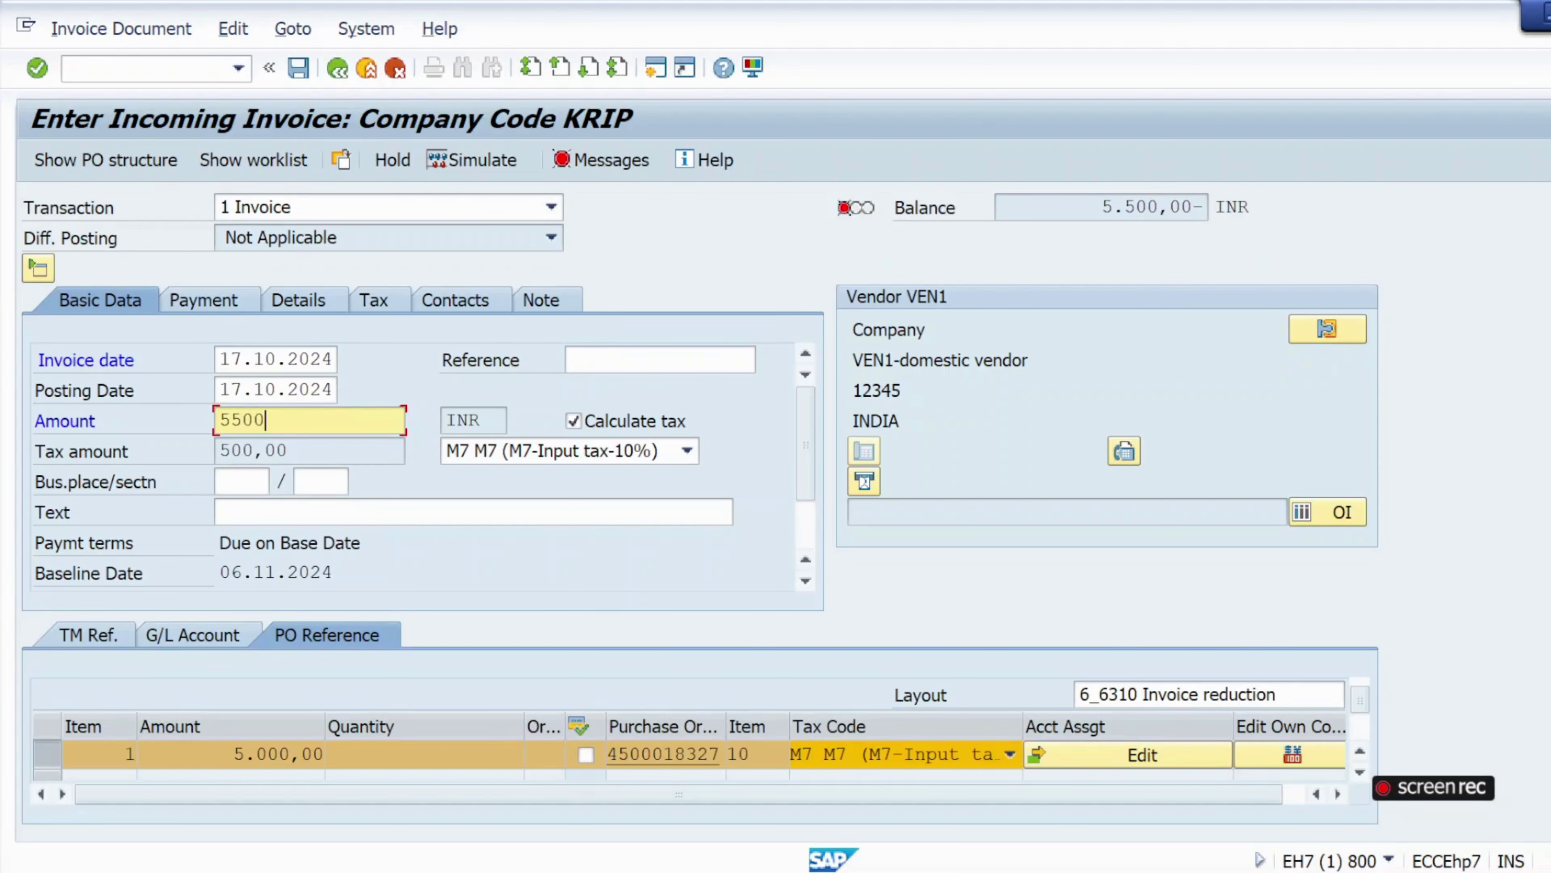
{"action": "left_click", "coordinate": [36, 69]}
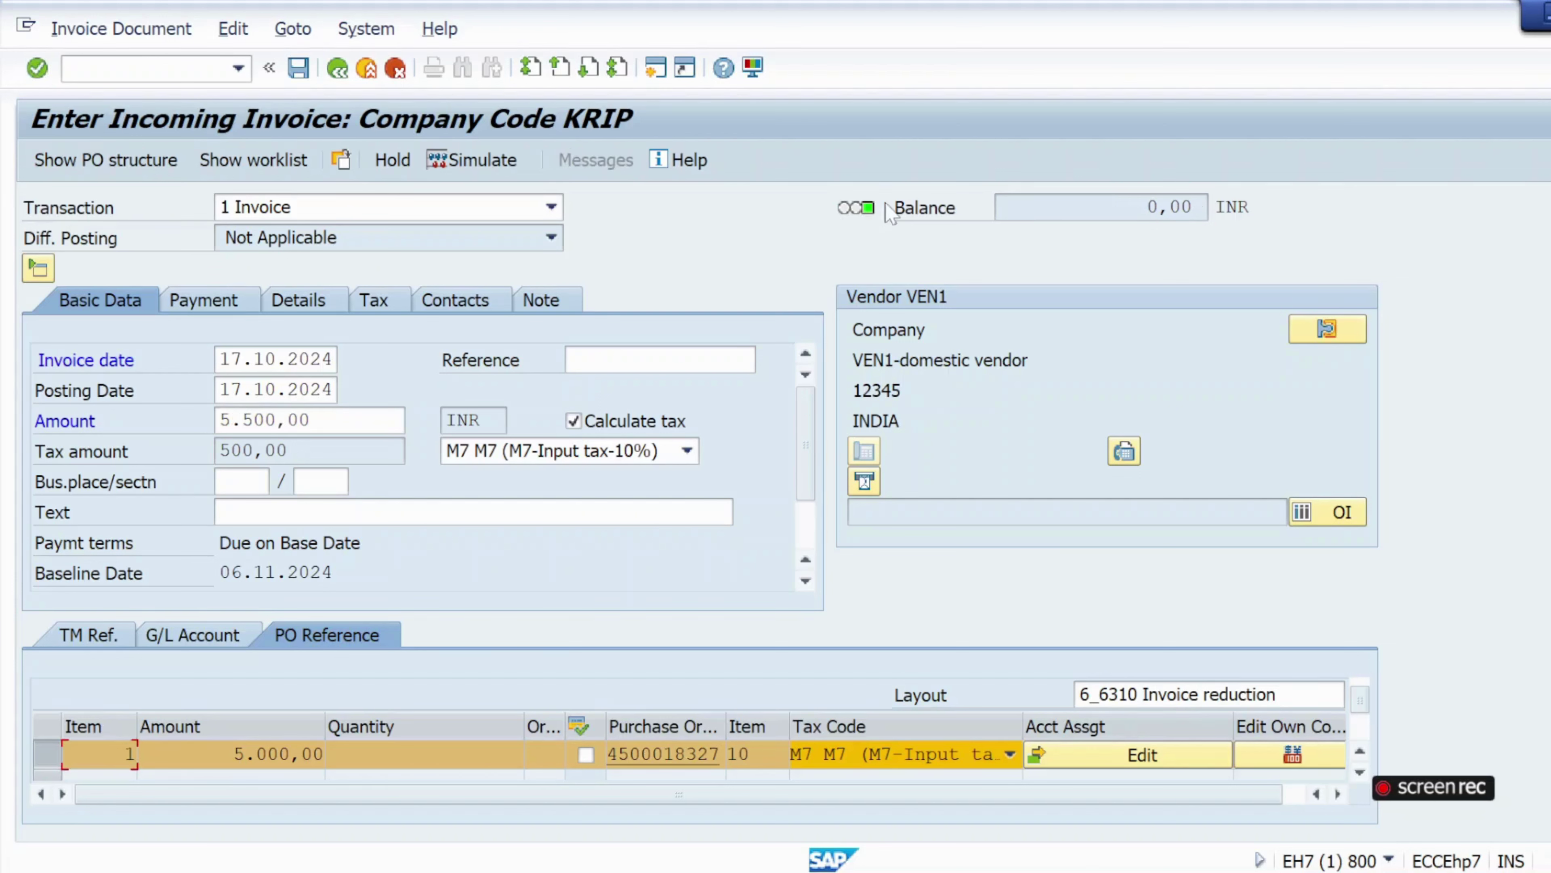
Simulate and post the second invoice, then date the next invoice 17.10.2024.
{"action": "left_click", "coordinate": [457, 175]}
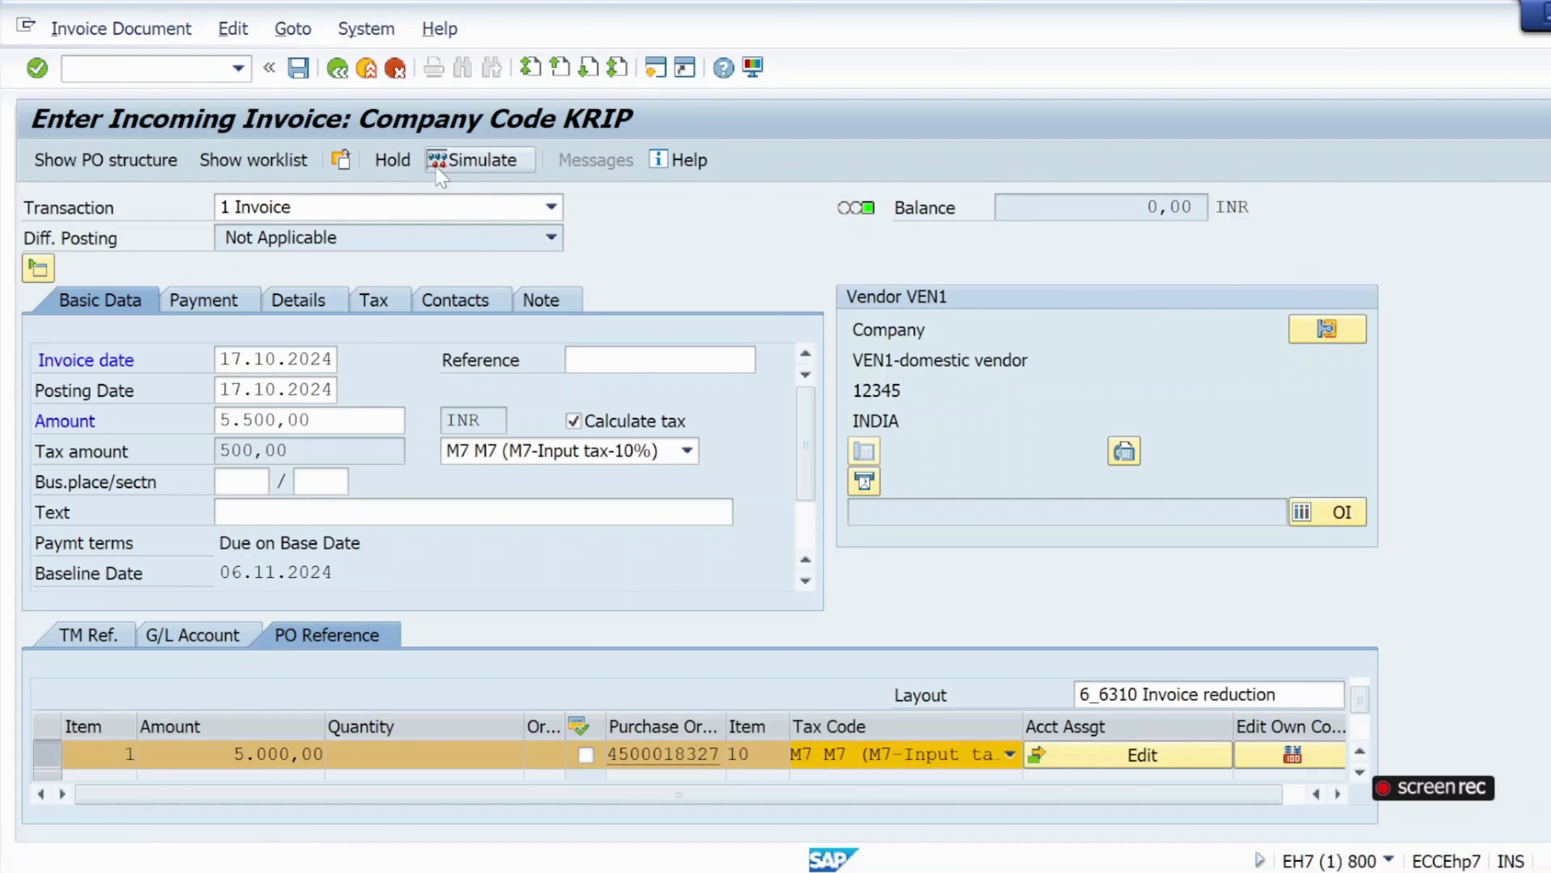
{"action": "left_click", "coordinate": [1338, 851]}
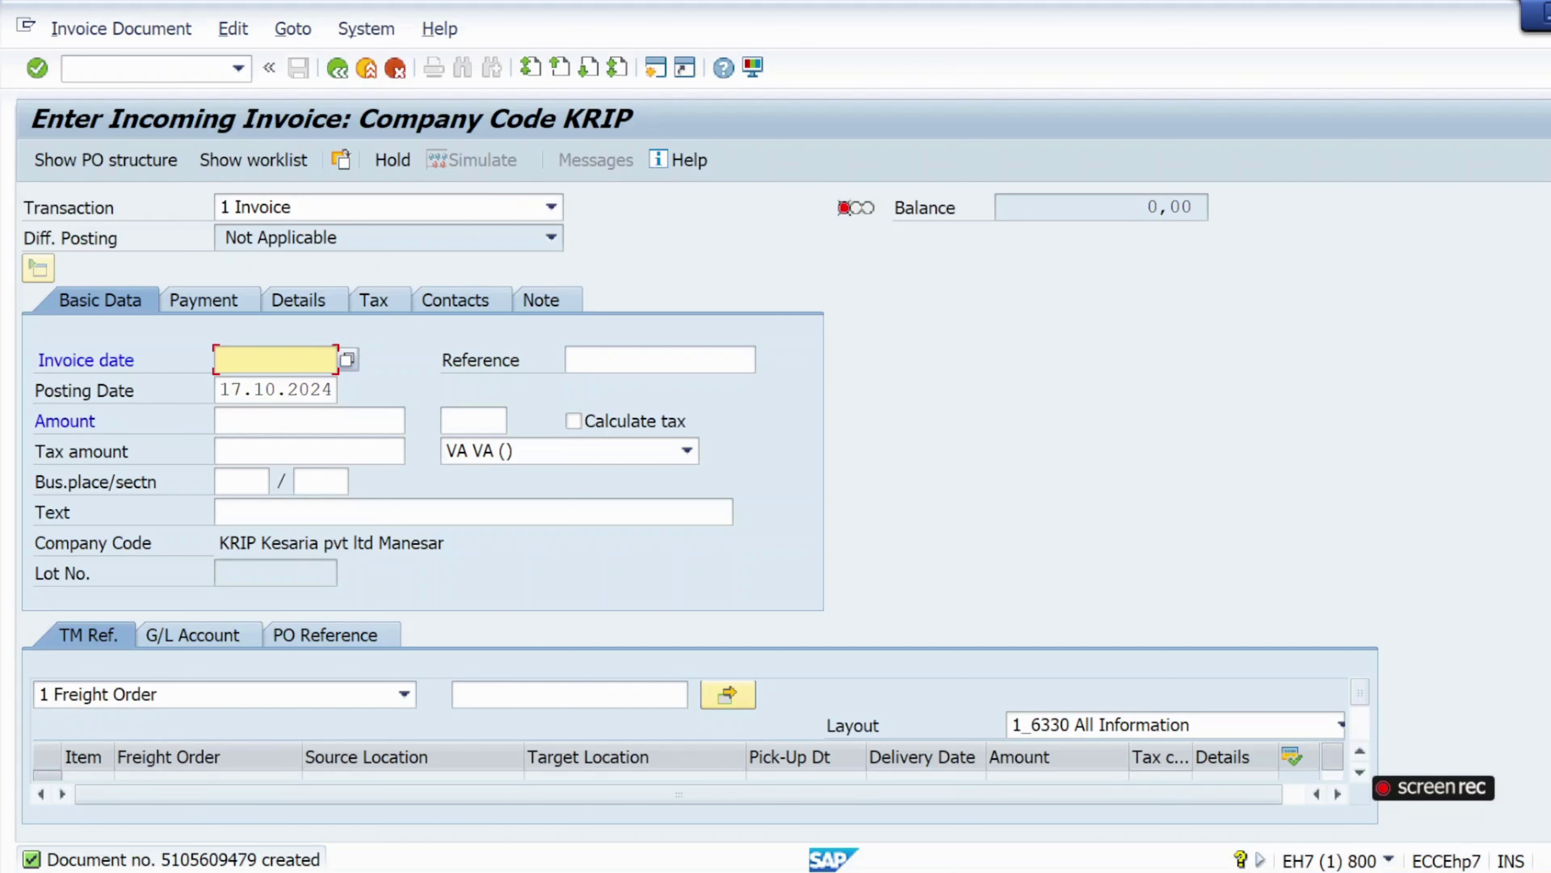
{"action": "key", "text": "space"}
{"action": "left_click", "coordinate": [294, 388]}
{"action": "left_click", "coordinate": [343, 635]}
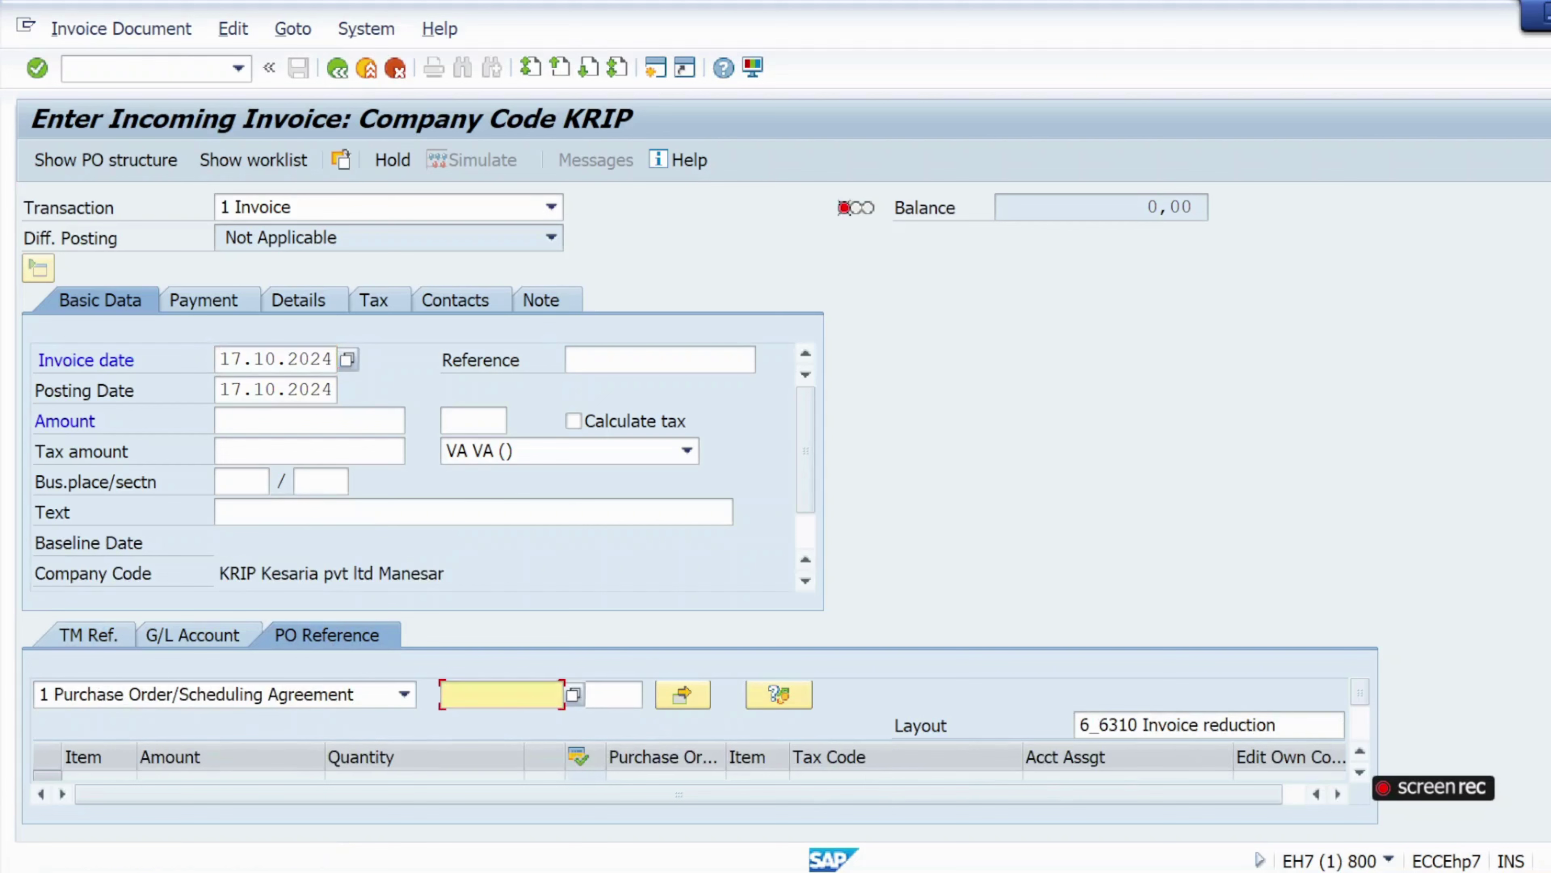
{"action": "left_click", "coordinate": [501, 694]}
{"action": "left_click", "coordinate": [531, 346]}
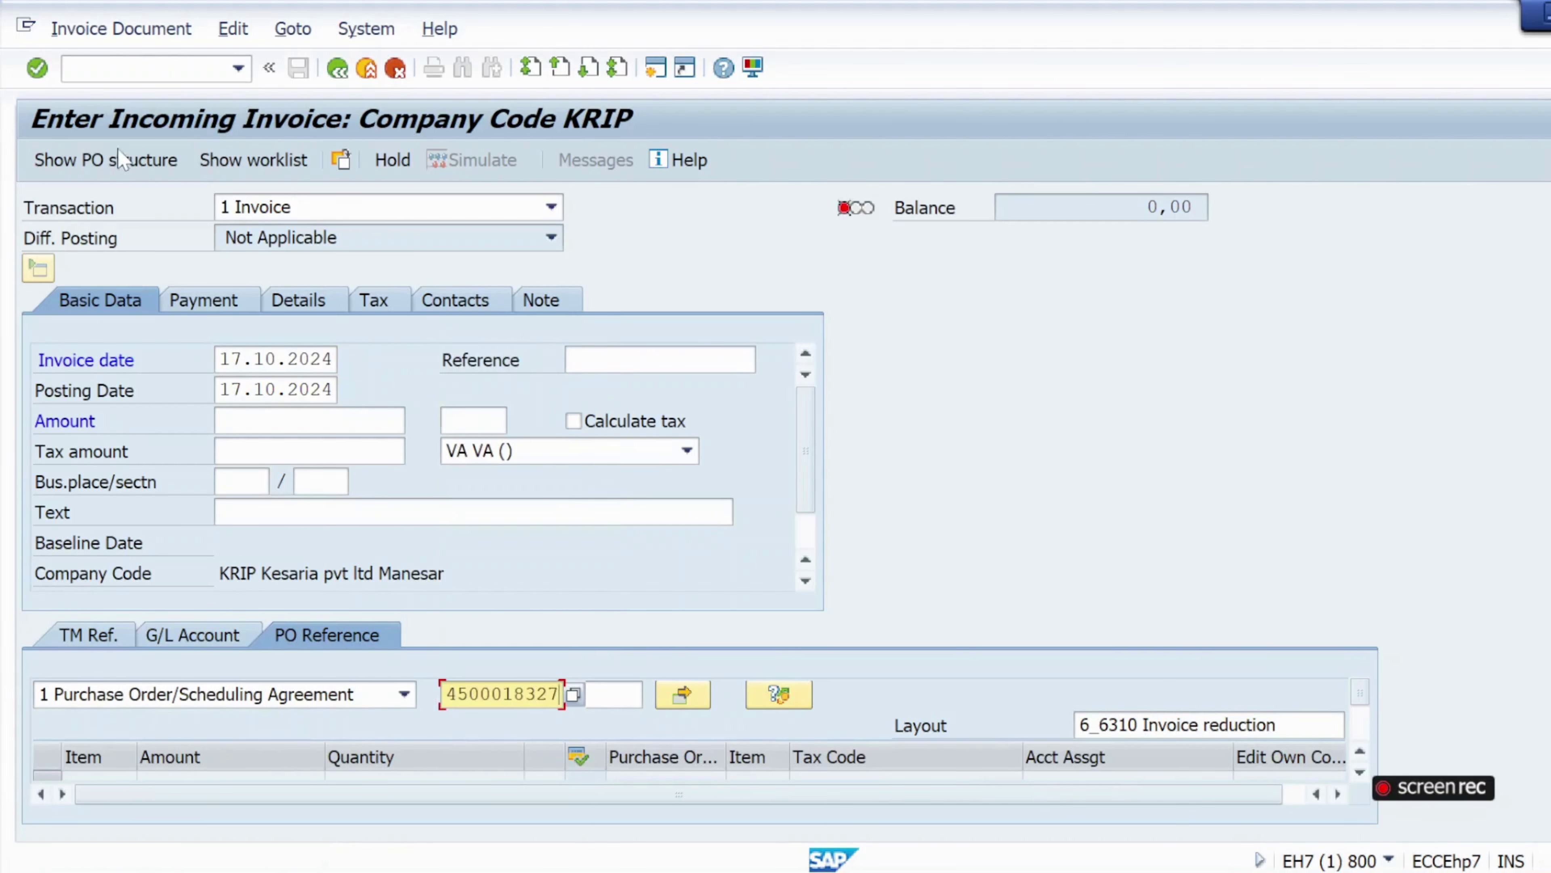
{"action": "left_click", "coordinate": [37, 68]}
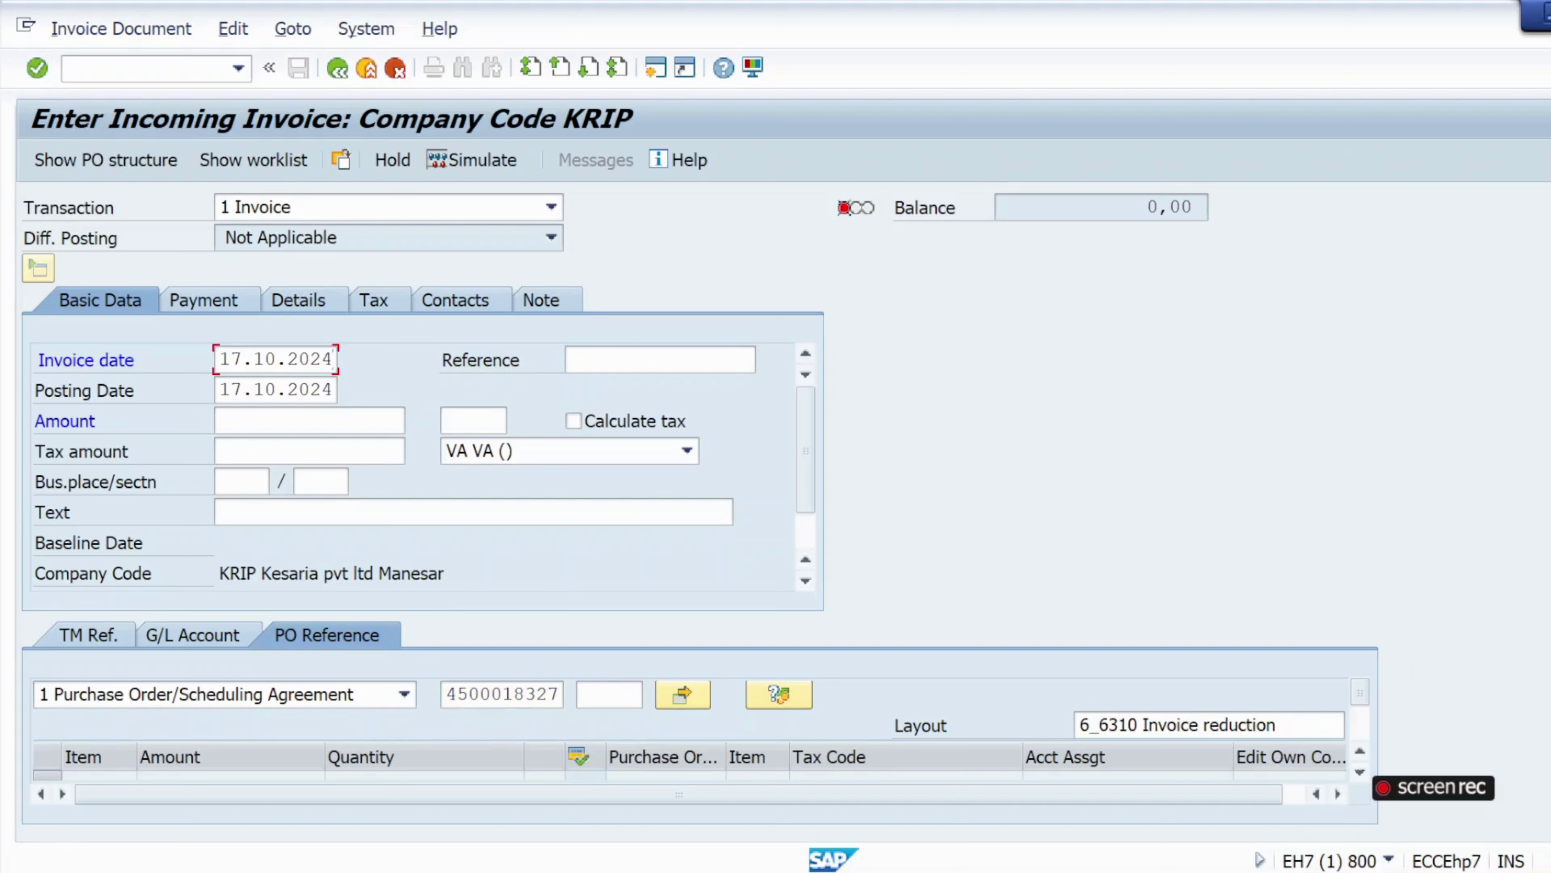
Set baseline date 06.11.2024 and open item 1's multiple account assignment.
{"action": "left_click", "coordinate": [184, 316]}
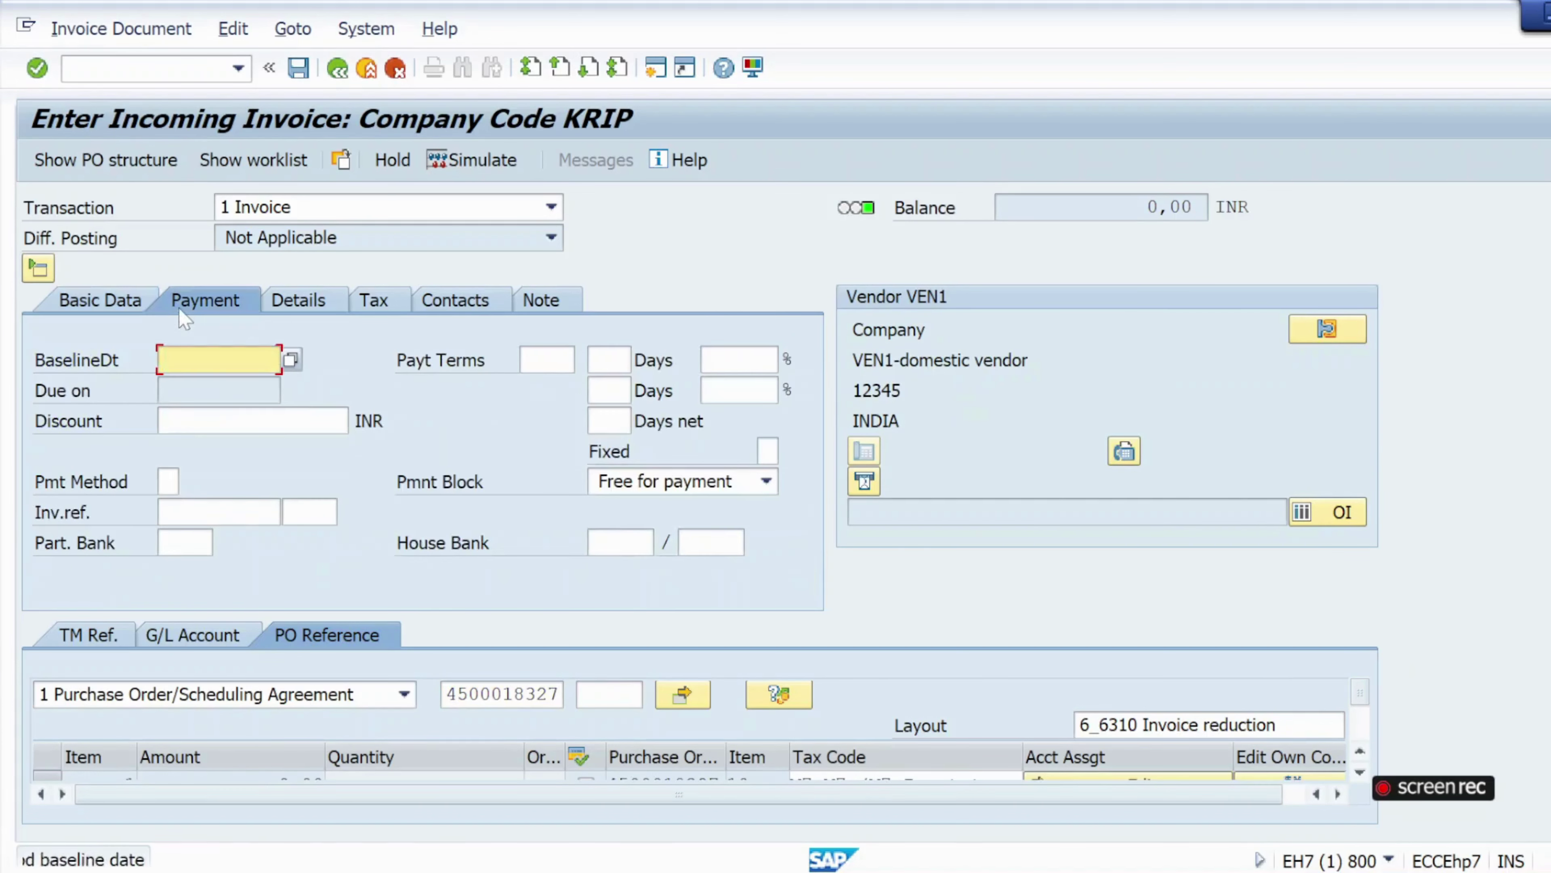
{"action": "left_click", "coordinate": [218, 359]}
{"action": "left_click", "coordinate": [223, 381]}
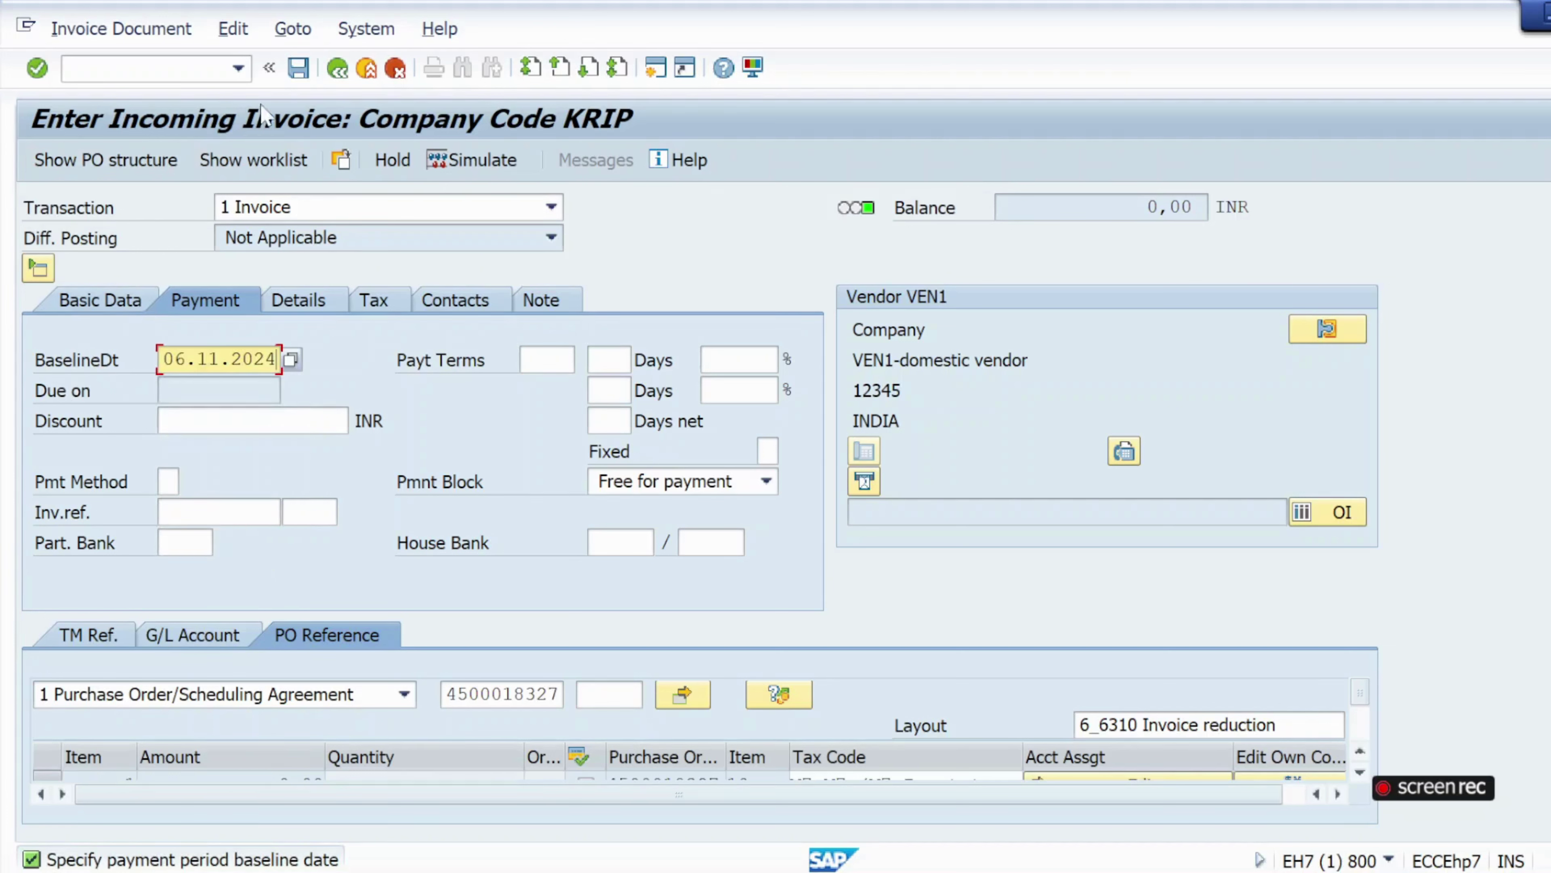
{"action": "left_click", "coordinate": [36, 67]}
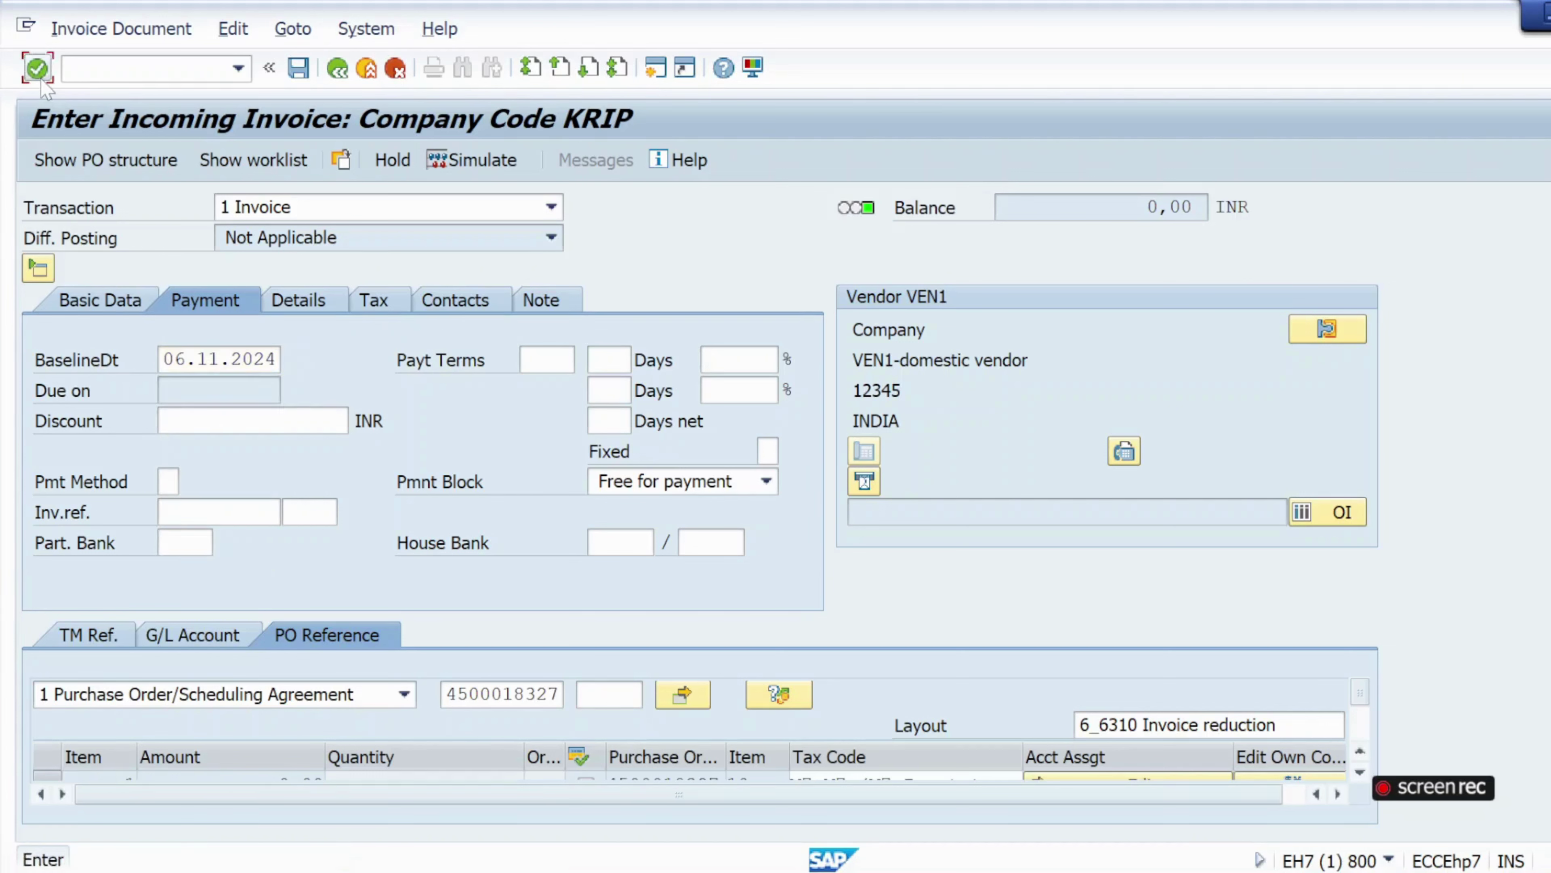
{"action": "left_click", "coordinate": [138, 310]}
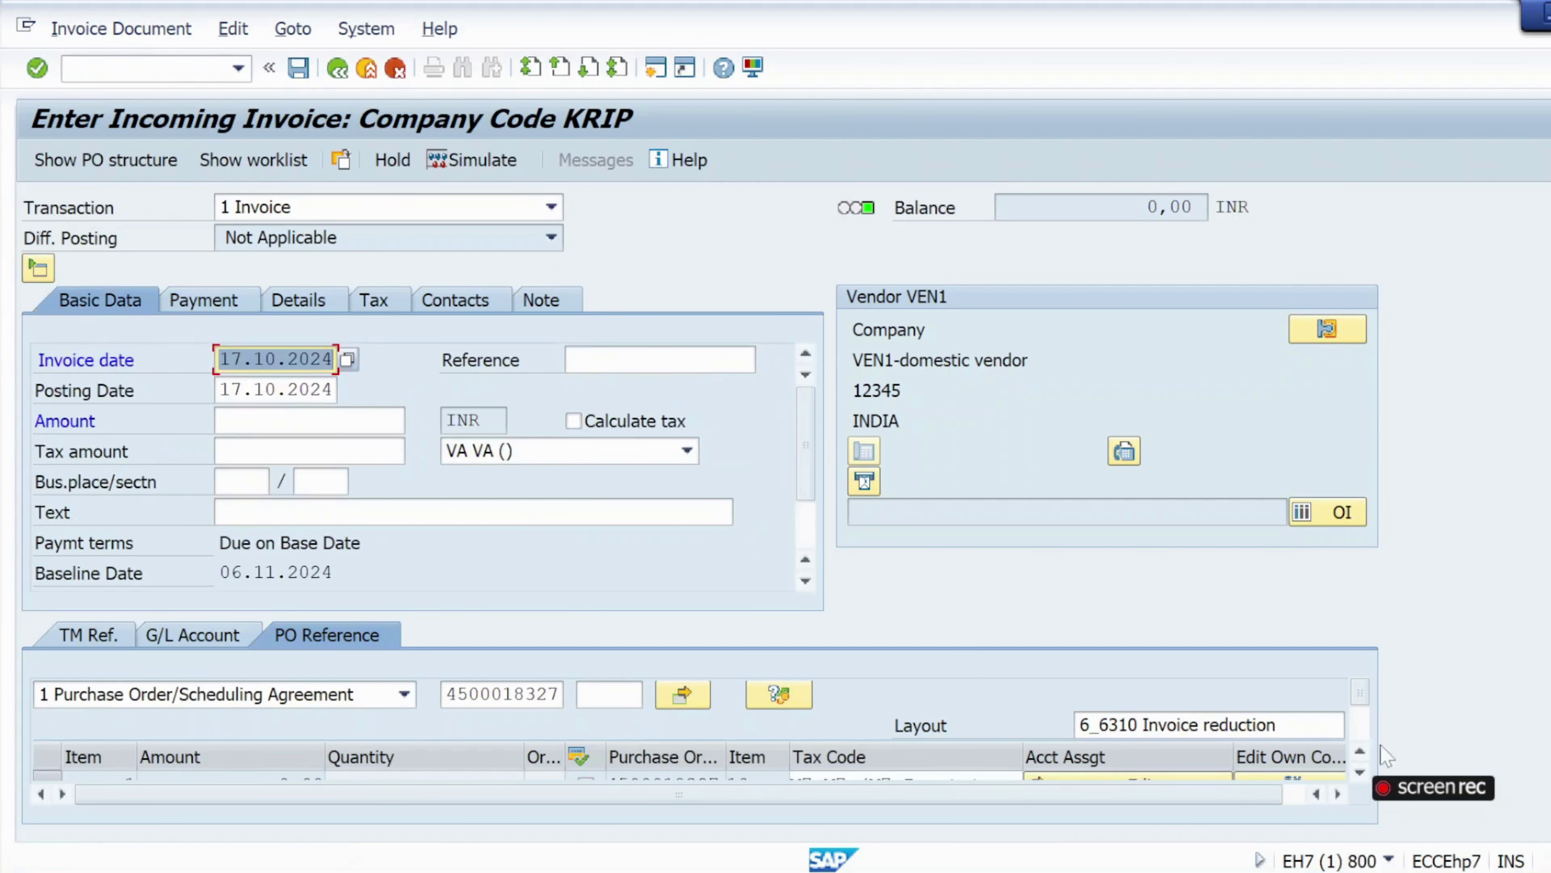
{"action": "left_click", "coordinate": [1360, 772]}
{"action": "left_click", "coordinate": [1360, 772]}
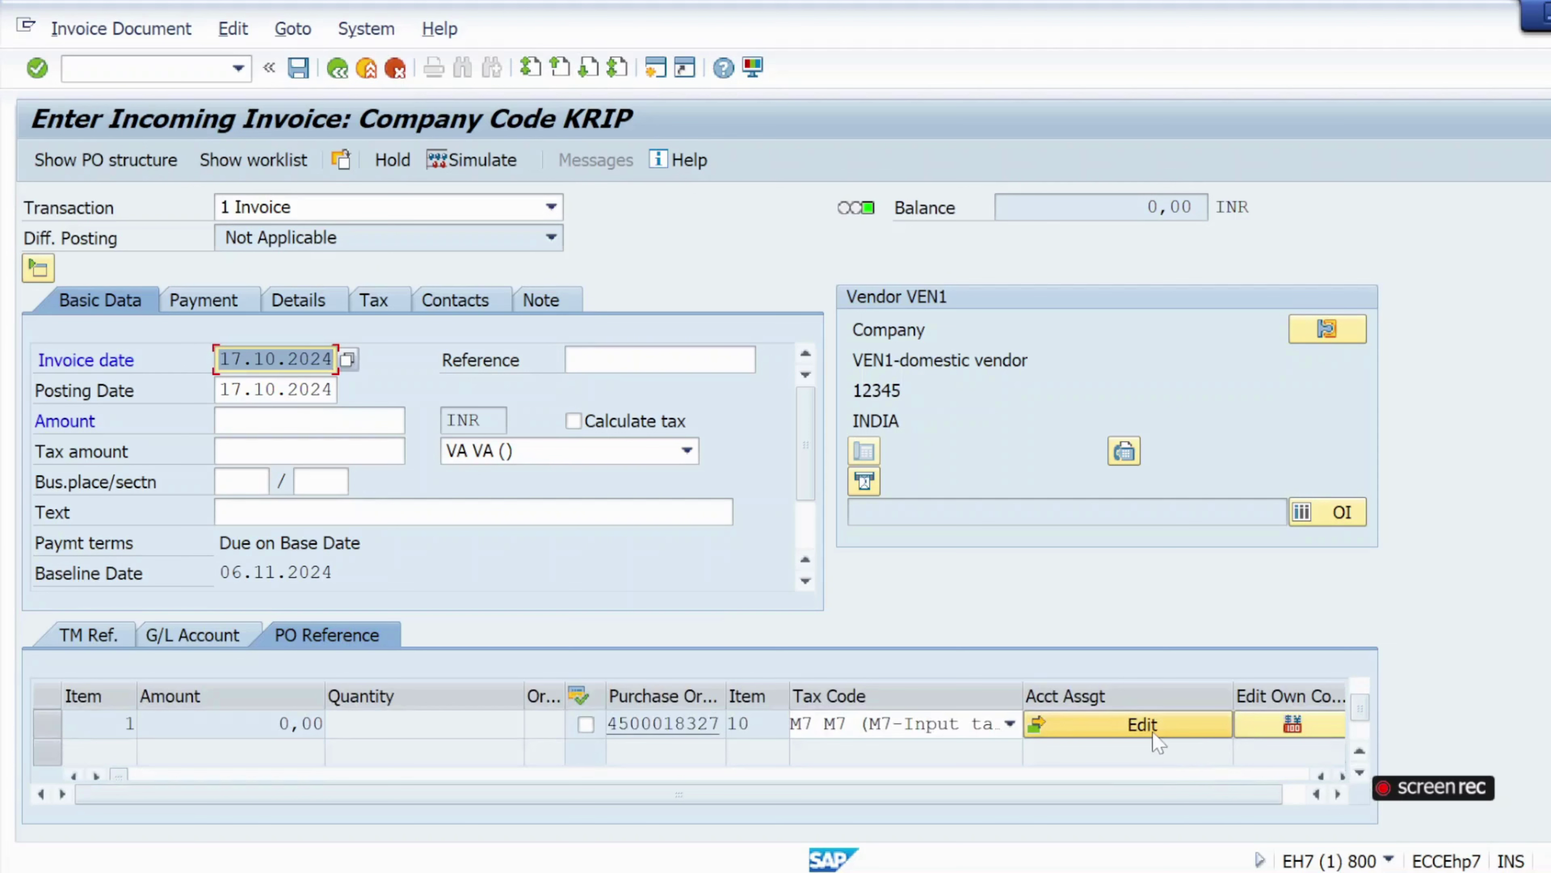
{"action": "left_click", "coordinate": [1142, 724]}
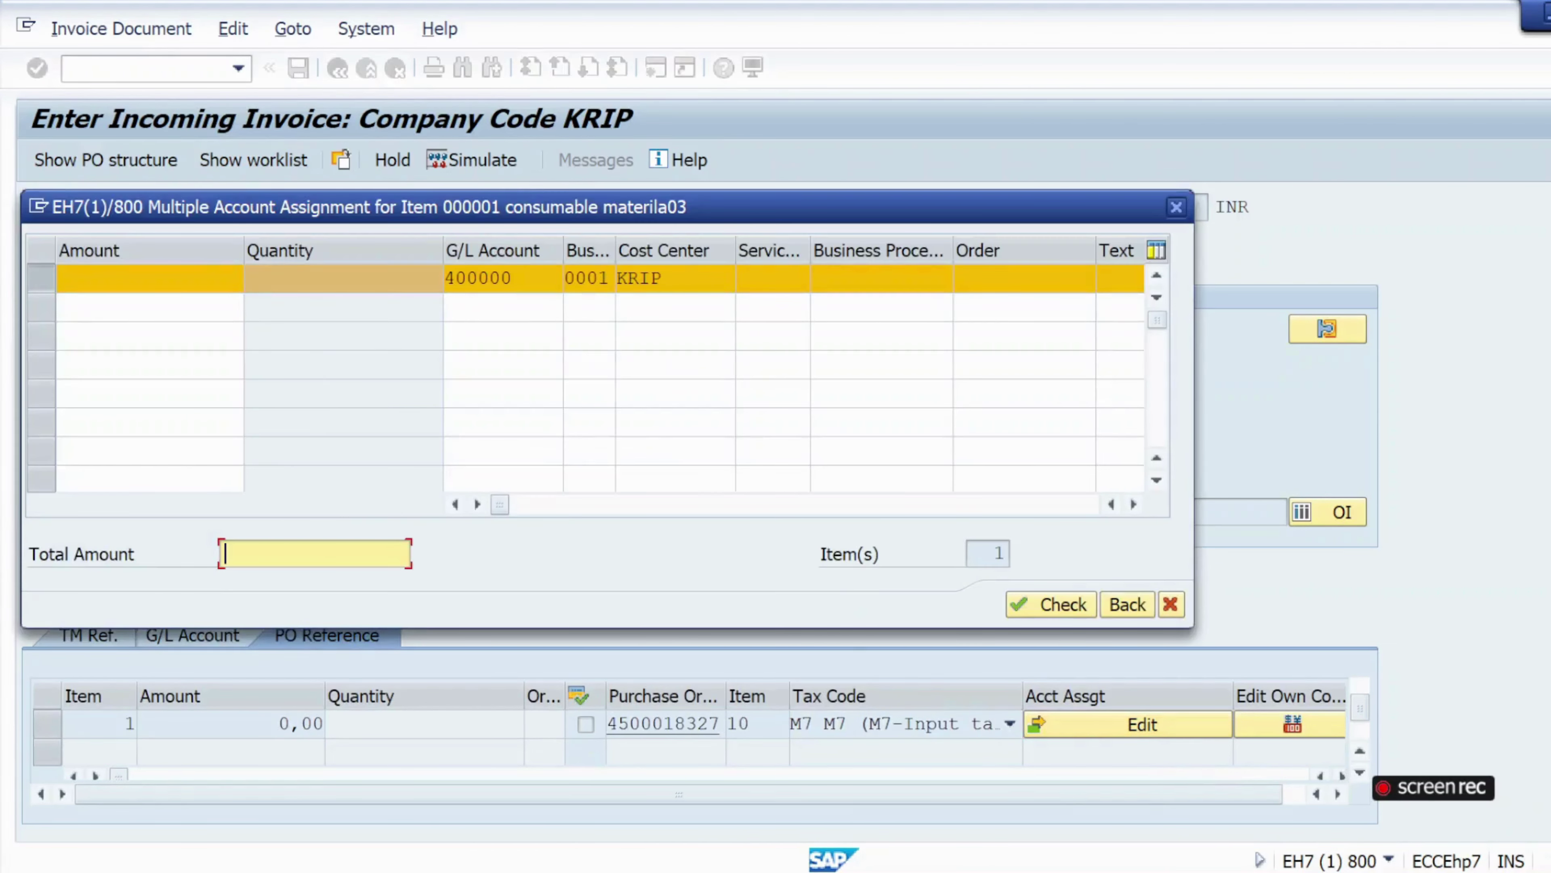
Replace item 1's assignment total of 5000 with 4000, check it, and go back.
{"action": "type", "text": "5000"}
{"action": "key", "text": "Return"}
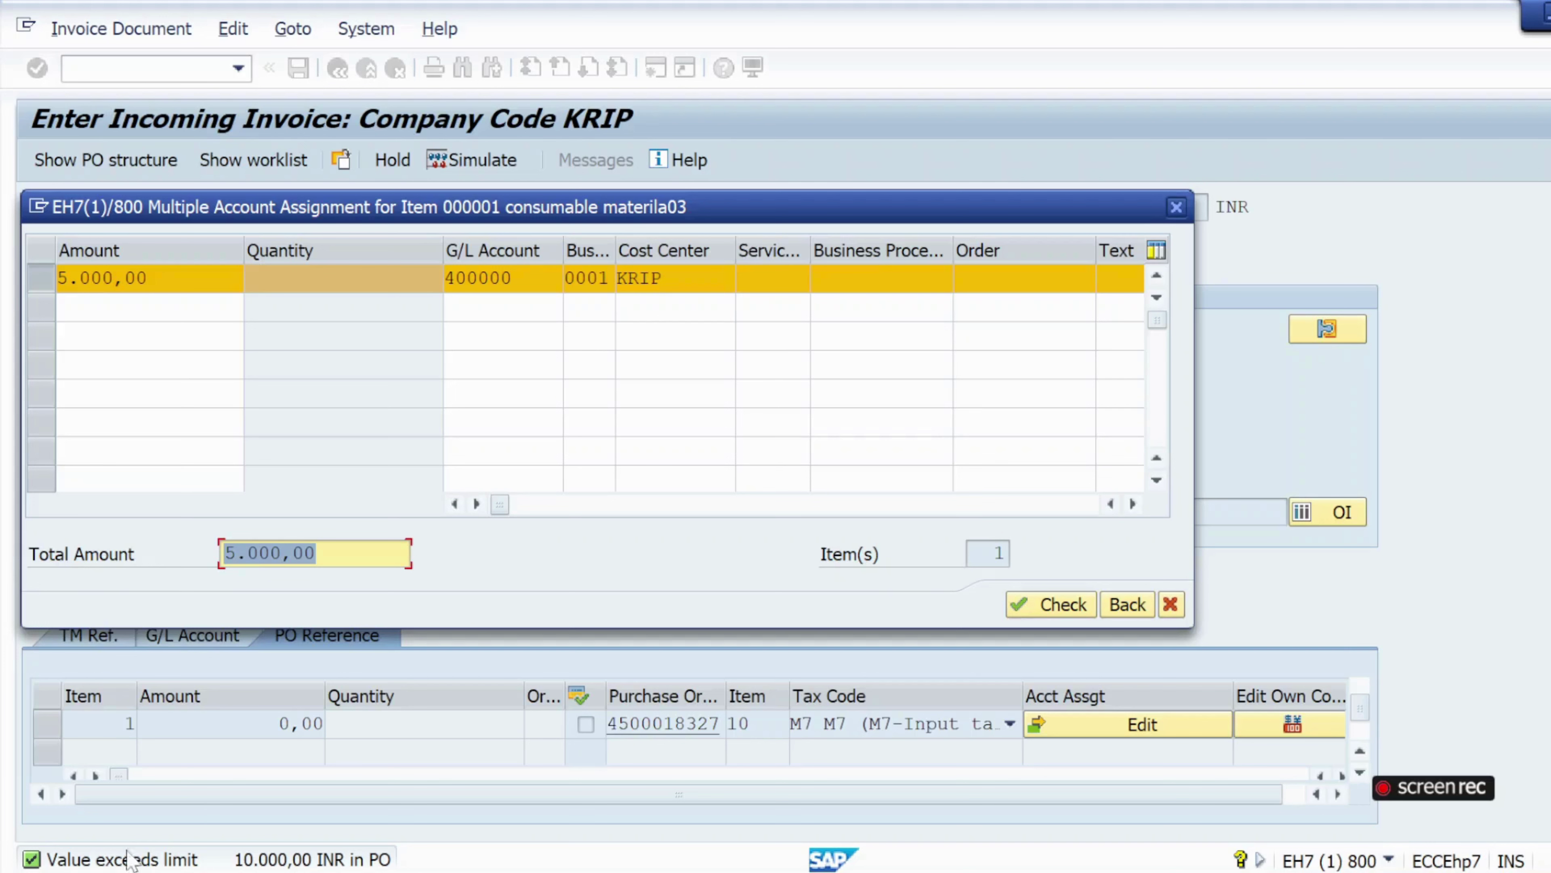
{"action": "left_click", "coordinate": [316, 553]}
{"action": "key", "text": "BackSpace"}
{"action": "key", "text": "BackSpace"}
{"action": "key", "text": "BackSpace"}
{"action": "key", "text": "BackSpace"}
{"action": "key", "text": "BackSpace"}
{"action": "key", "text": "BackSpace"}
{"action": "key", "text": "BackSpace"}
{"action": "key", "text": "BackSpace"}
{"action": "type", "text": "4000"}
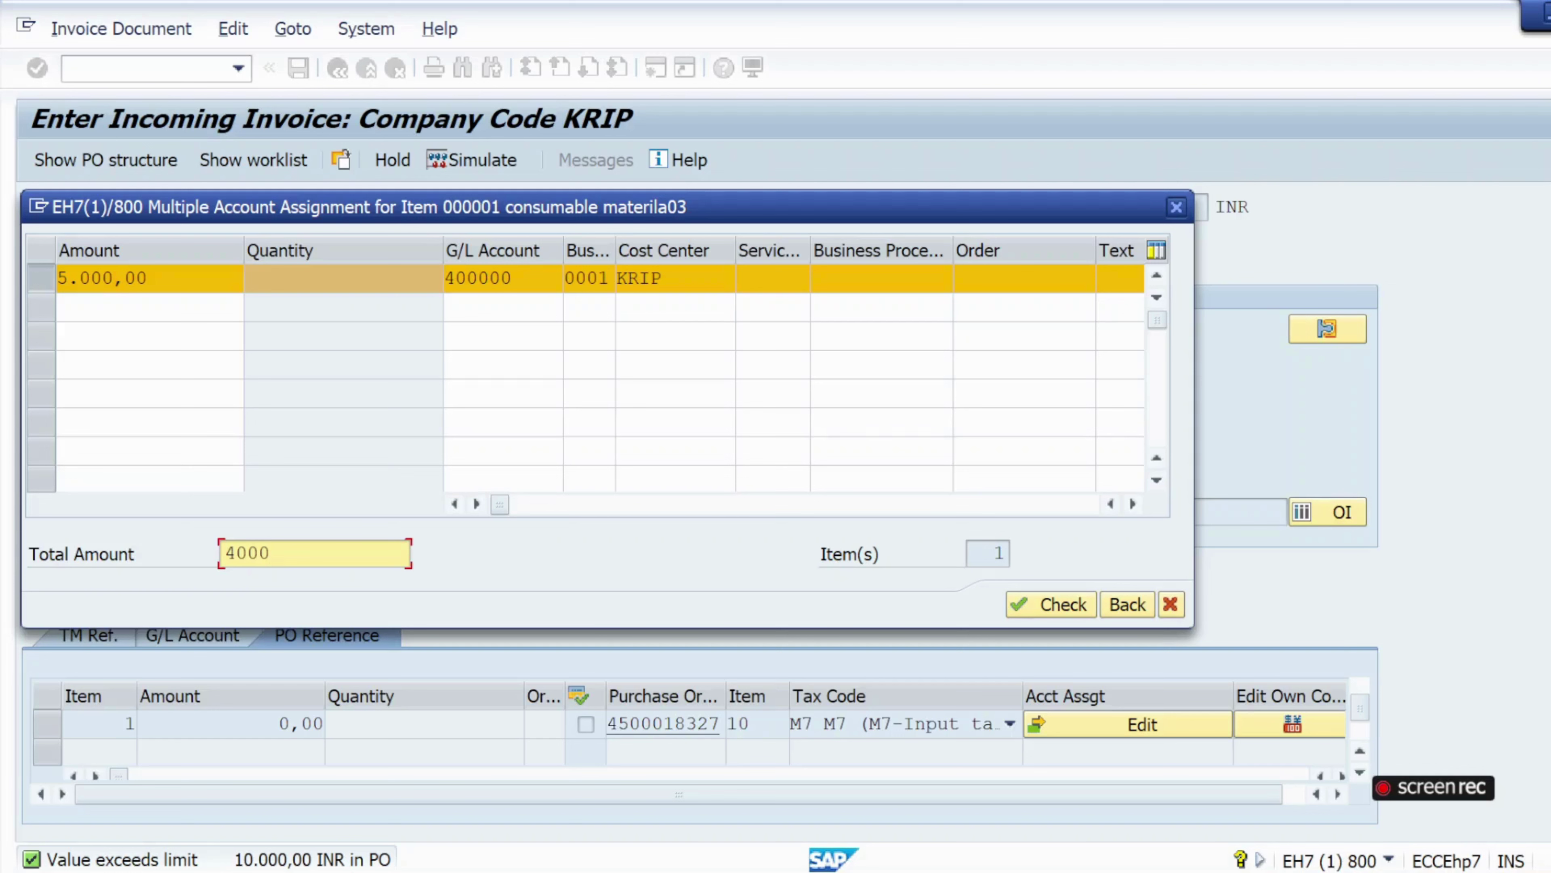
{"action": "key", "text": "Return"}
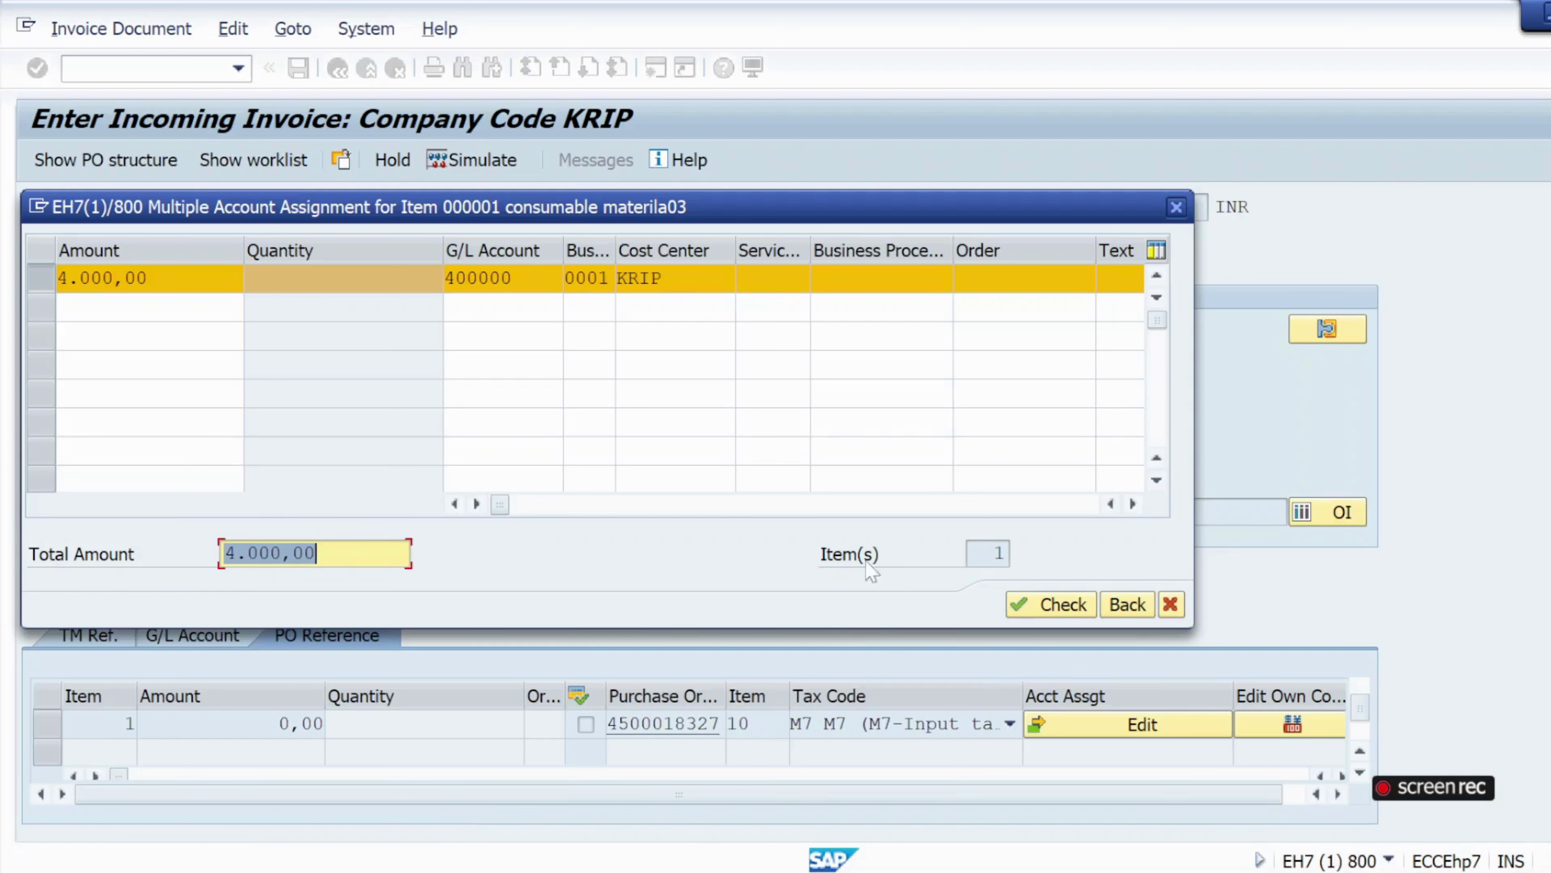
{"action": "left_click", "coordinate": [1062, 607]}
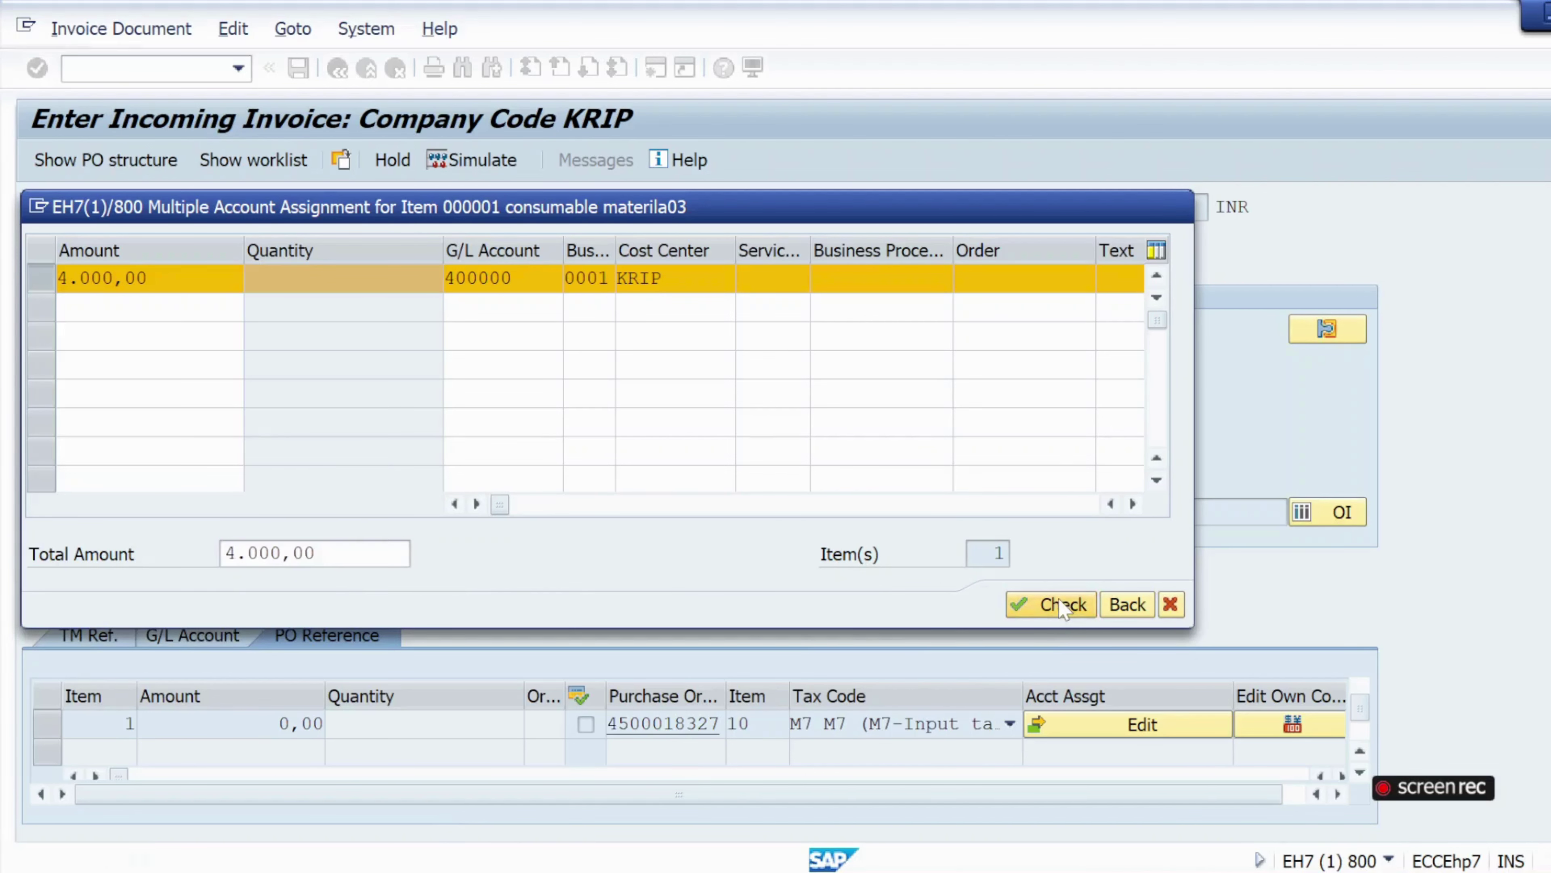
{"action": "left_click", "coordinate": [1127, 603]}
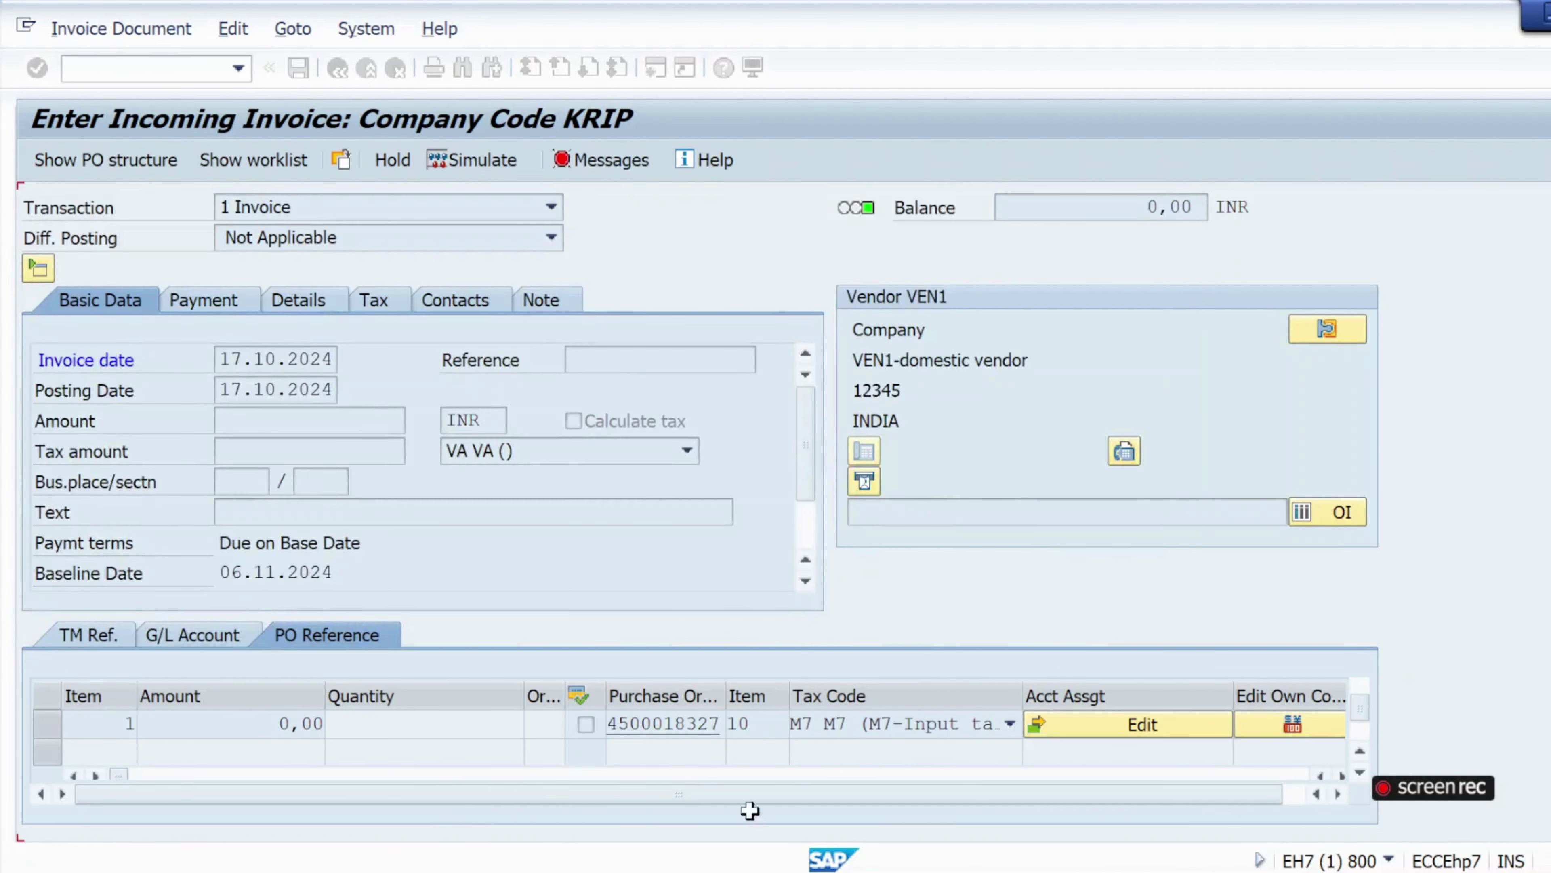
Choose tax code M7 with calculated tax and a 4400 gross amount.
{"action": "left_click", "coordinate": [687, 451]}
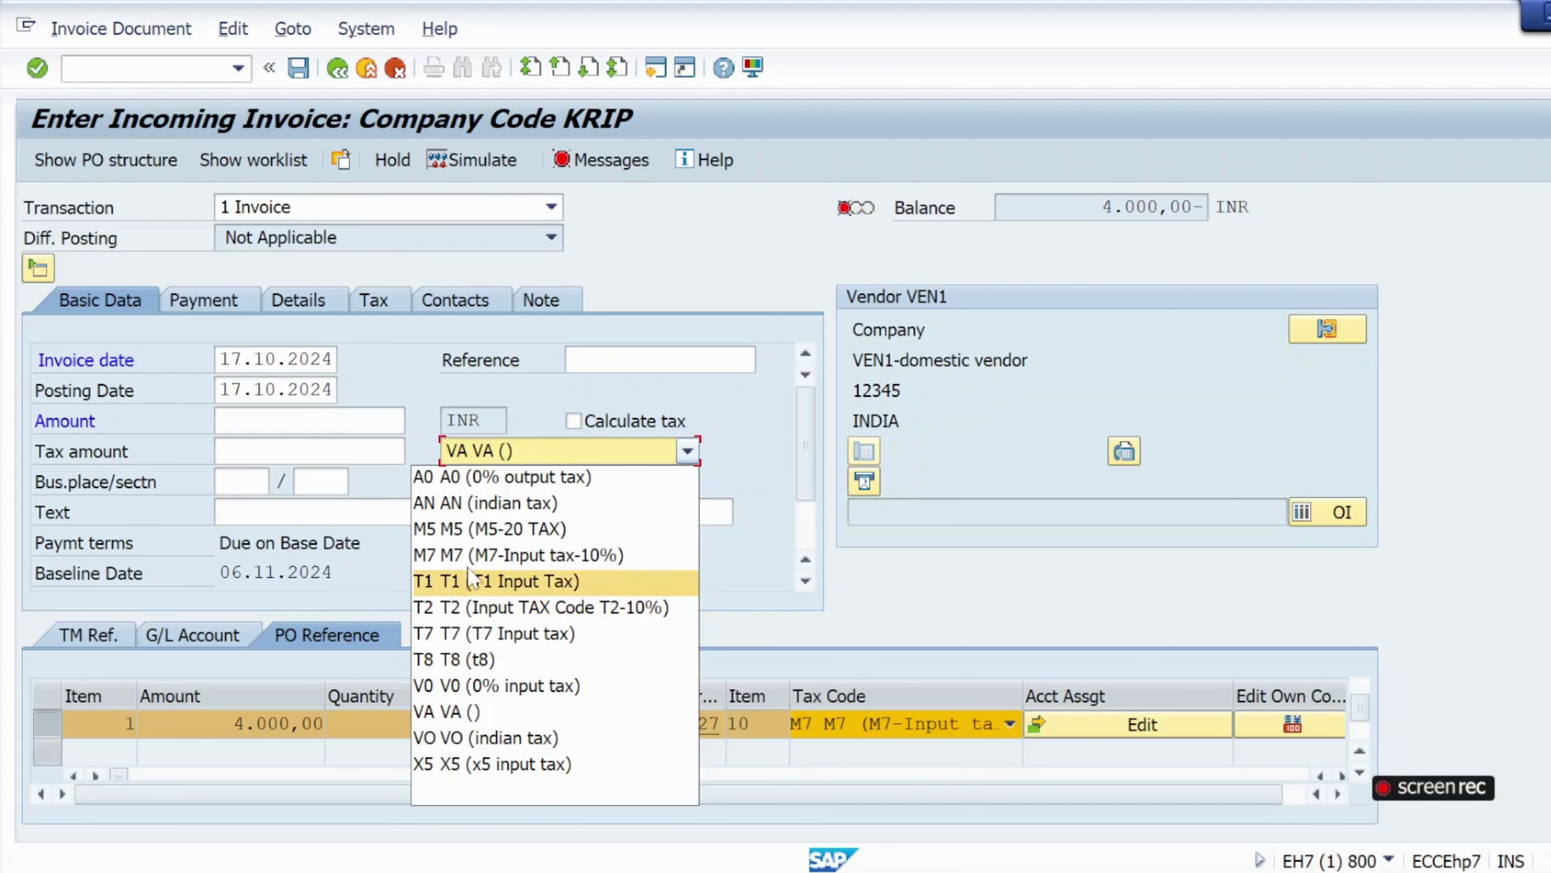
{"action": "left_click", "coordinate": [474, 555]}
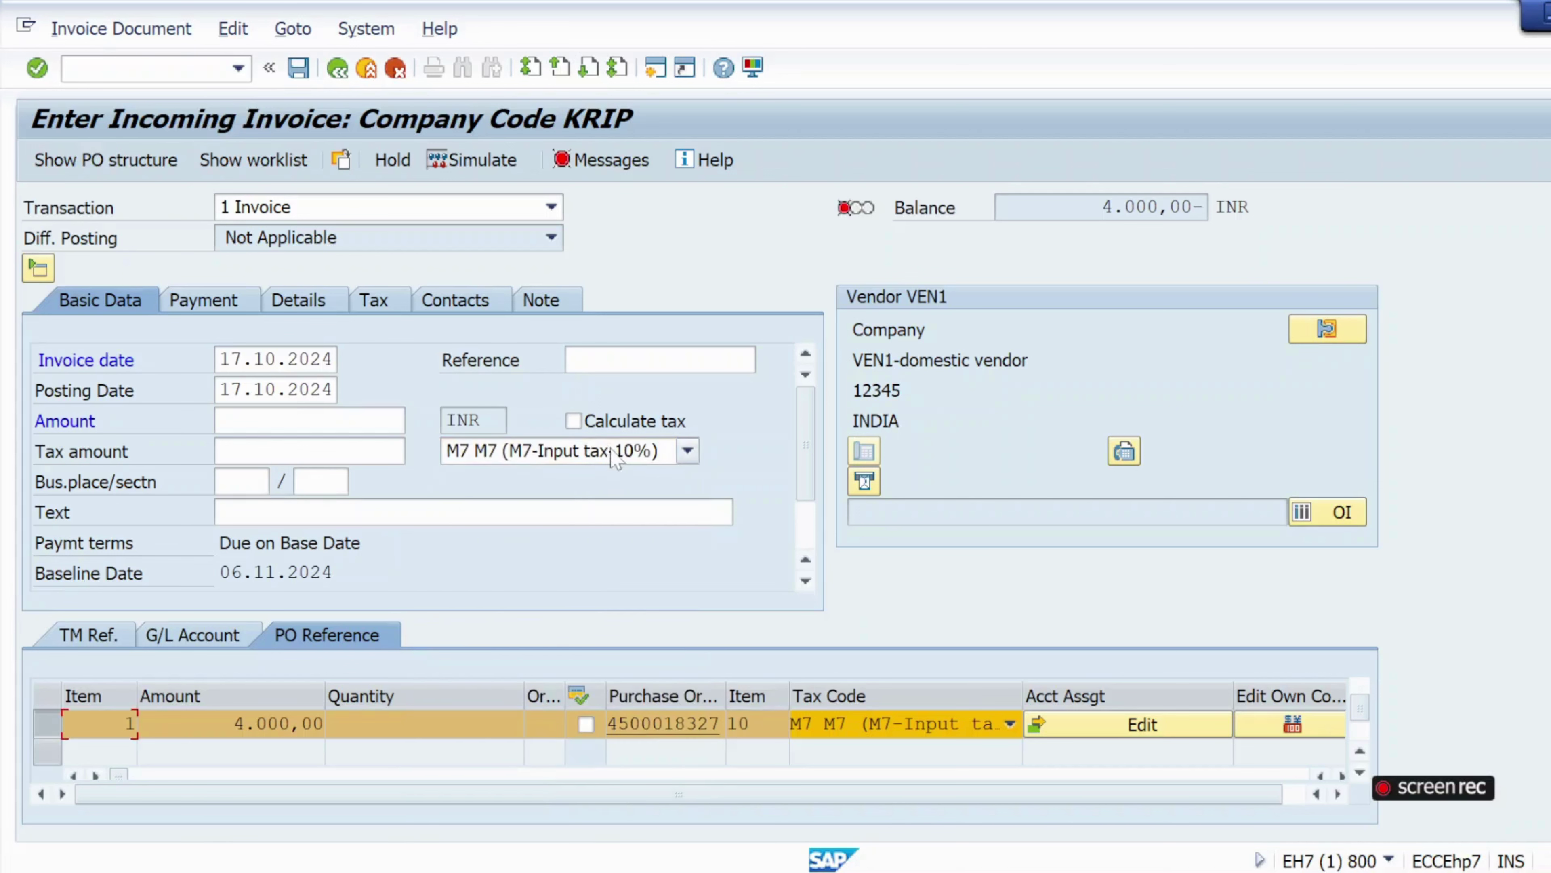
{"action": "left_click", "coordinate": [573, 421]}
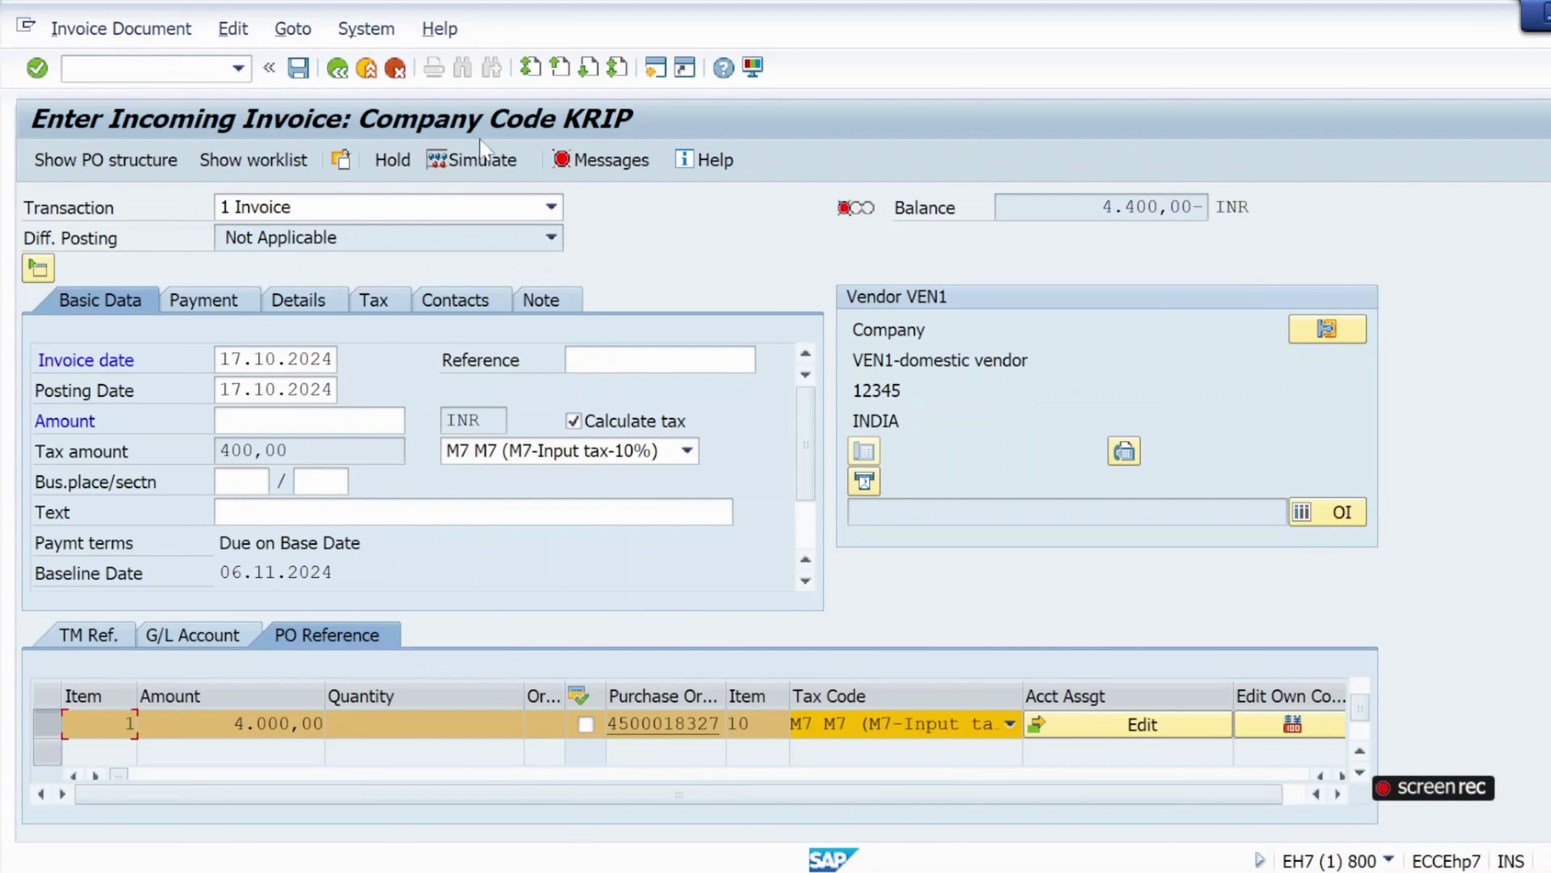
{"action": "left_click", "coordinate": [309, 421]}
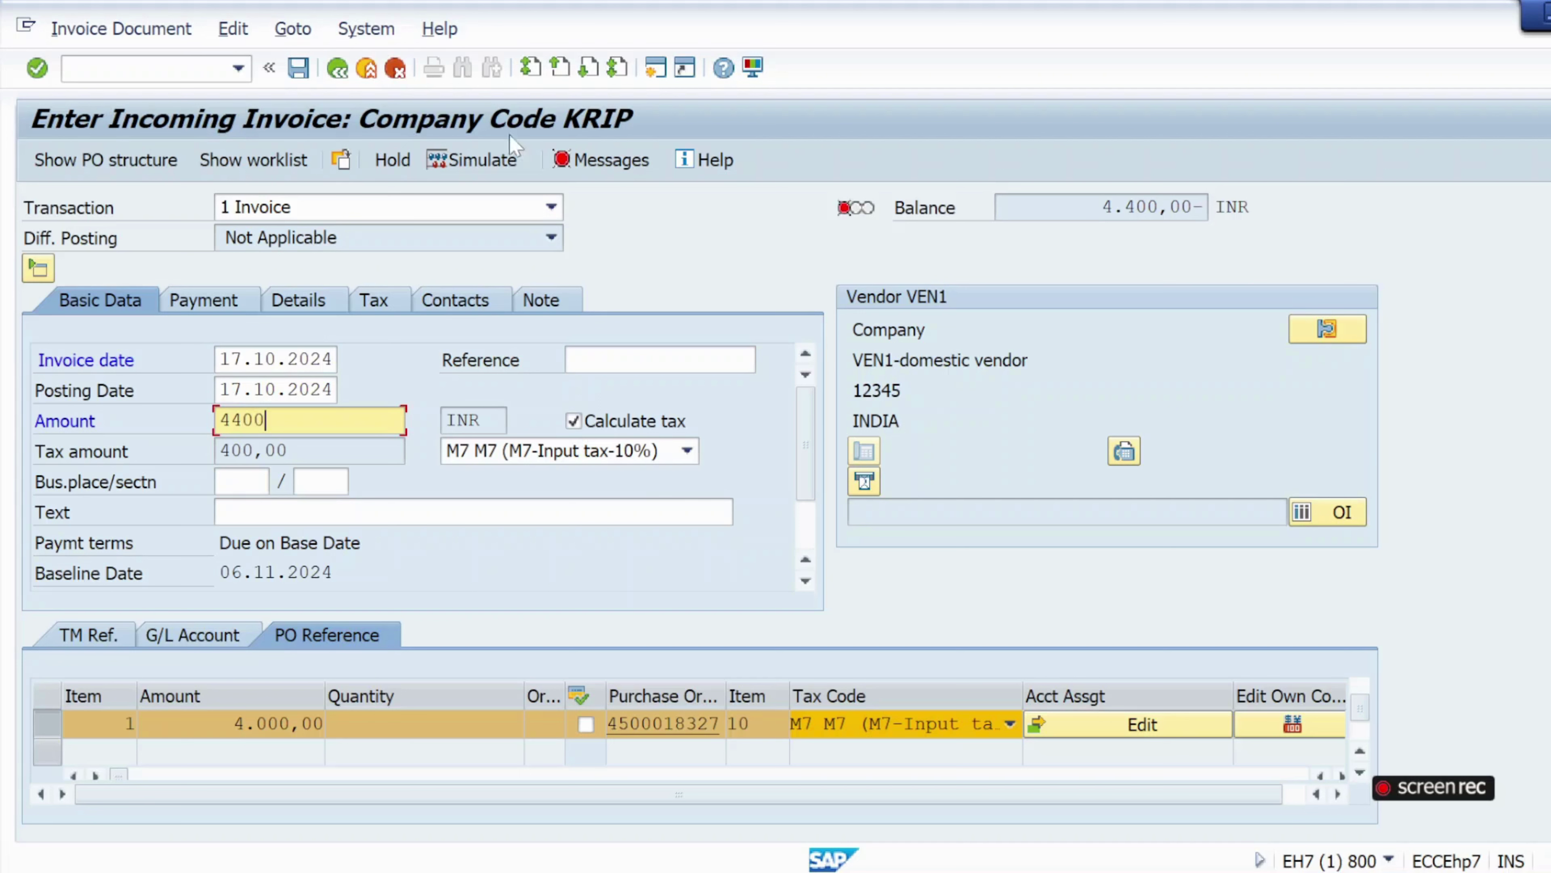
{"action": "left_click", "coordinate": [45, 69]}
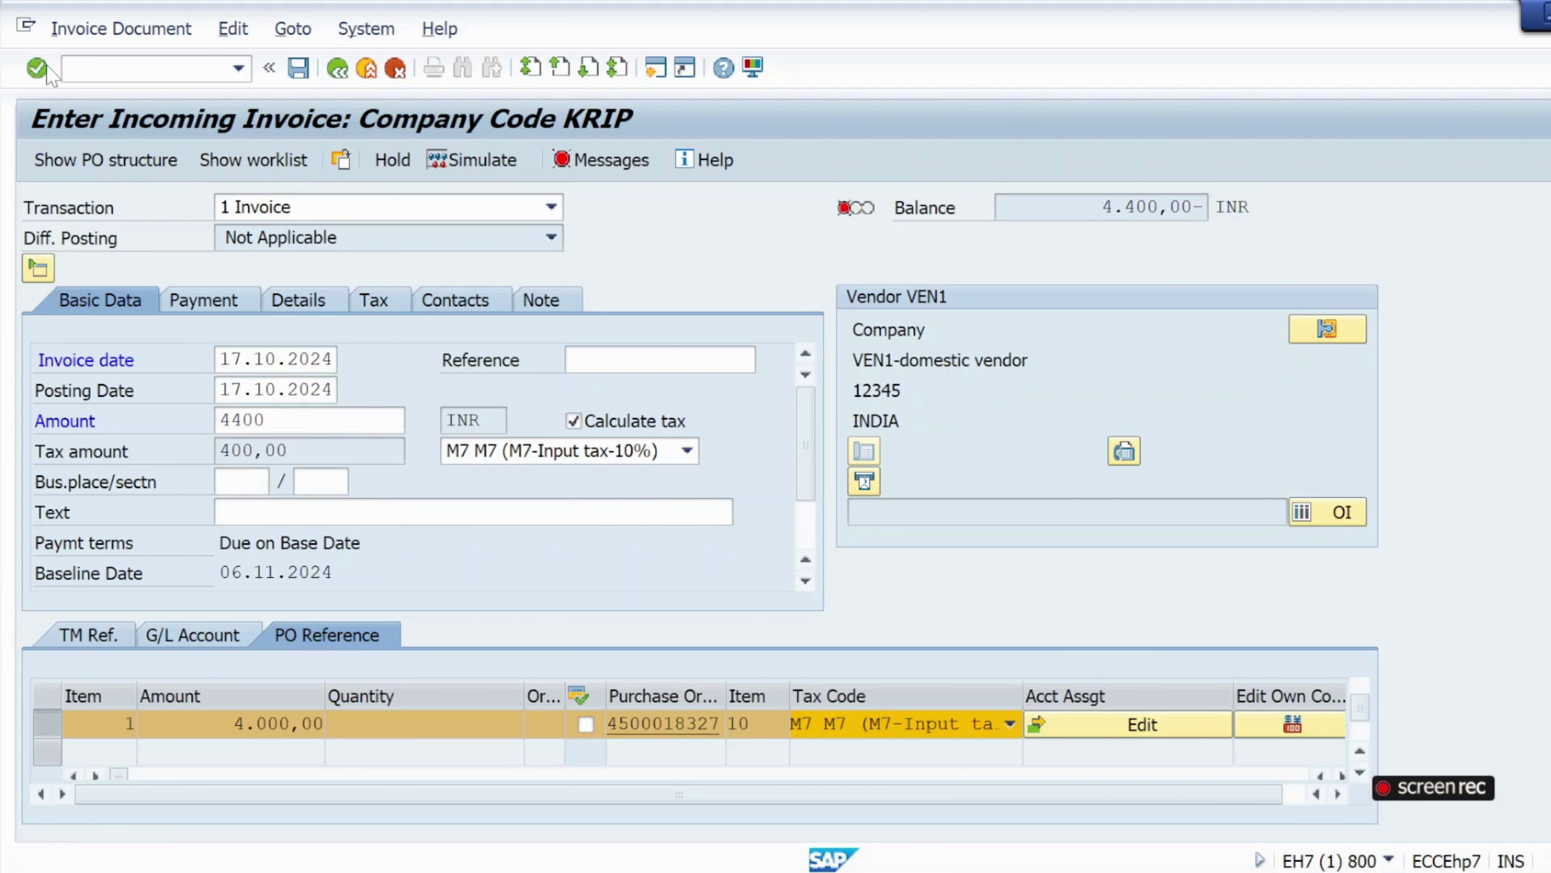
{"action": "left_click", "coordinate": [447, 162]}
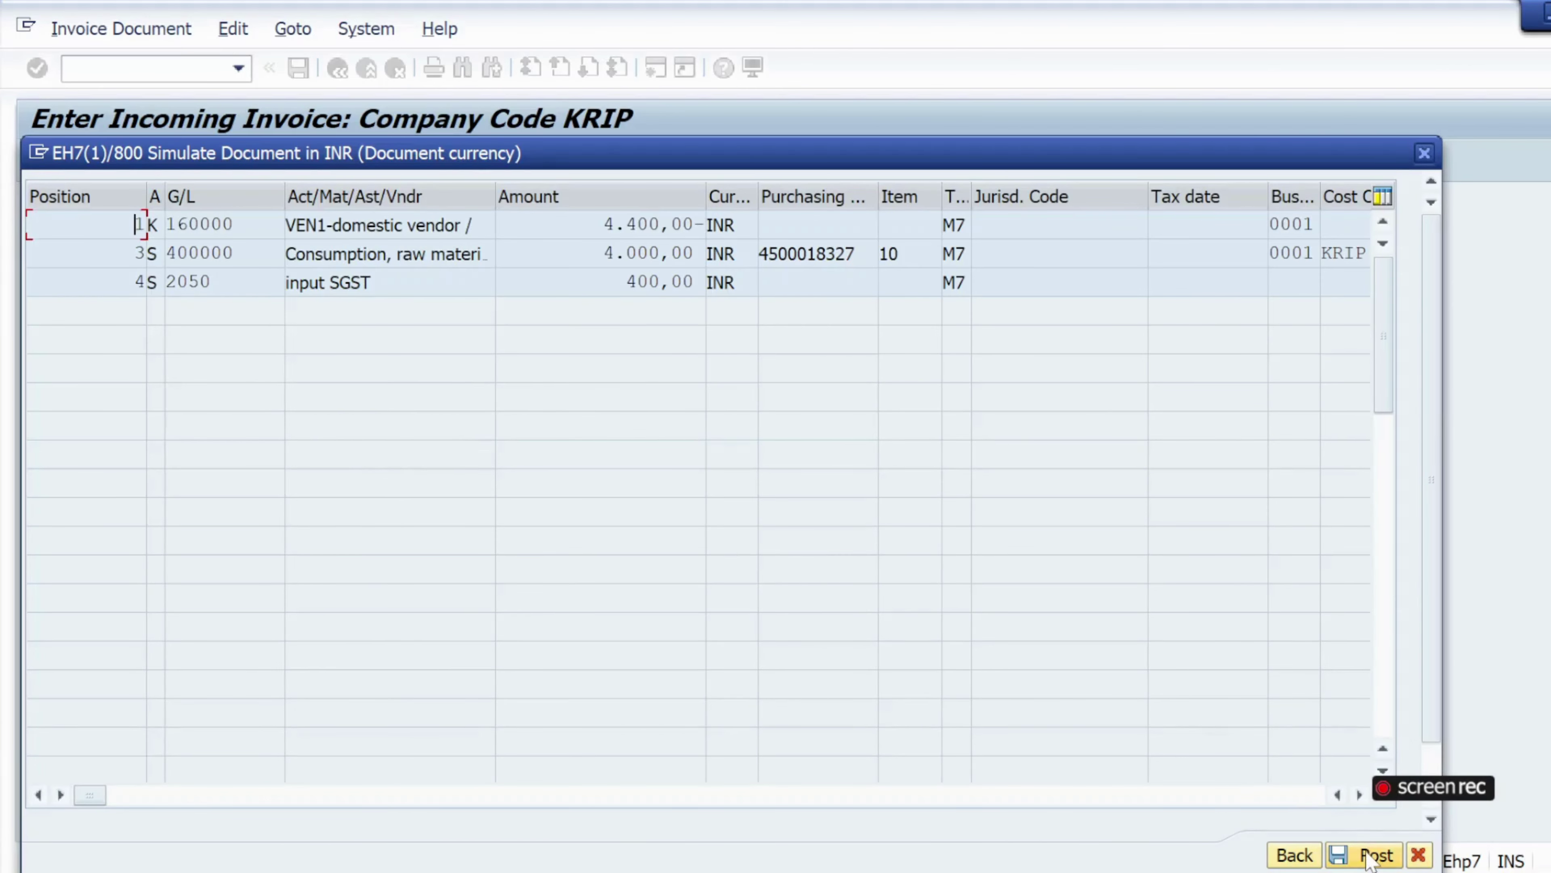
{"action": "left_click", "coordinate": [1375, 854]}
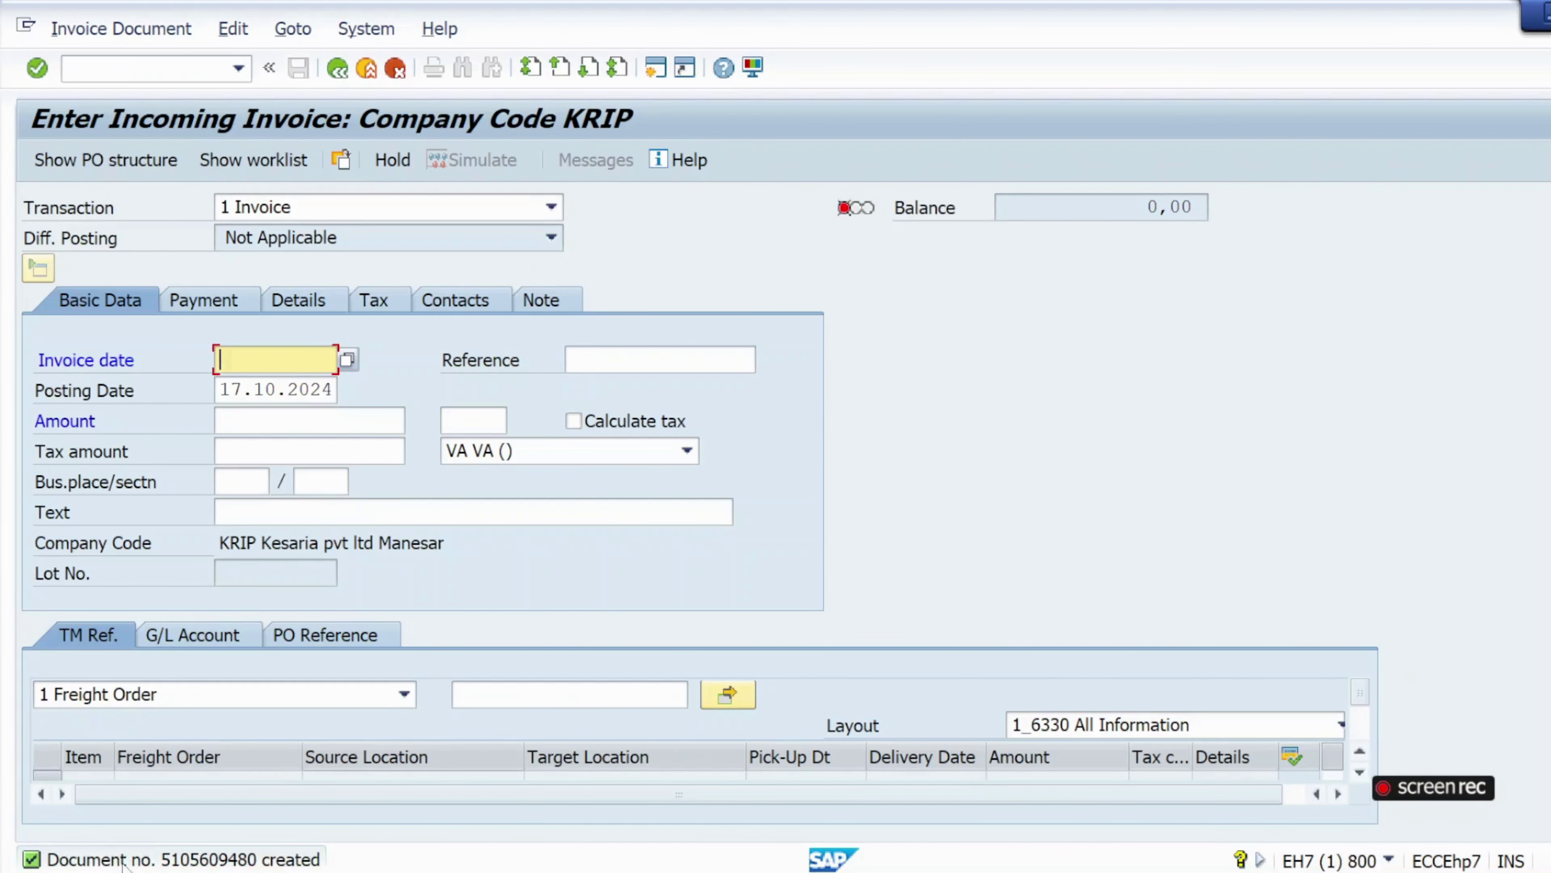
{"action": "left_click", "coordinate": [152, 69]}
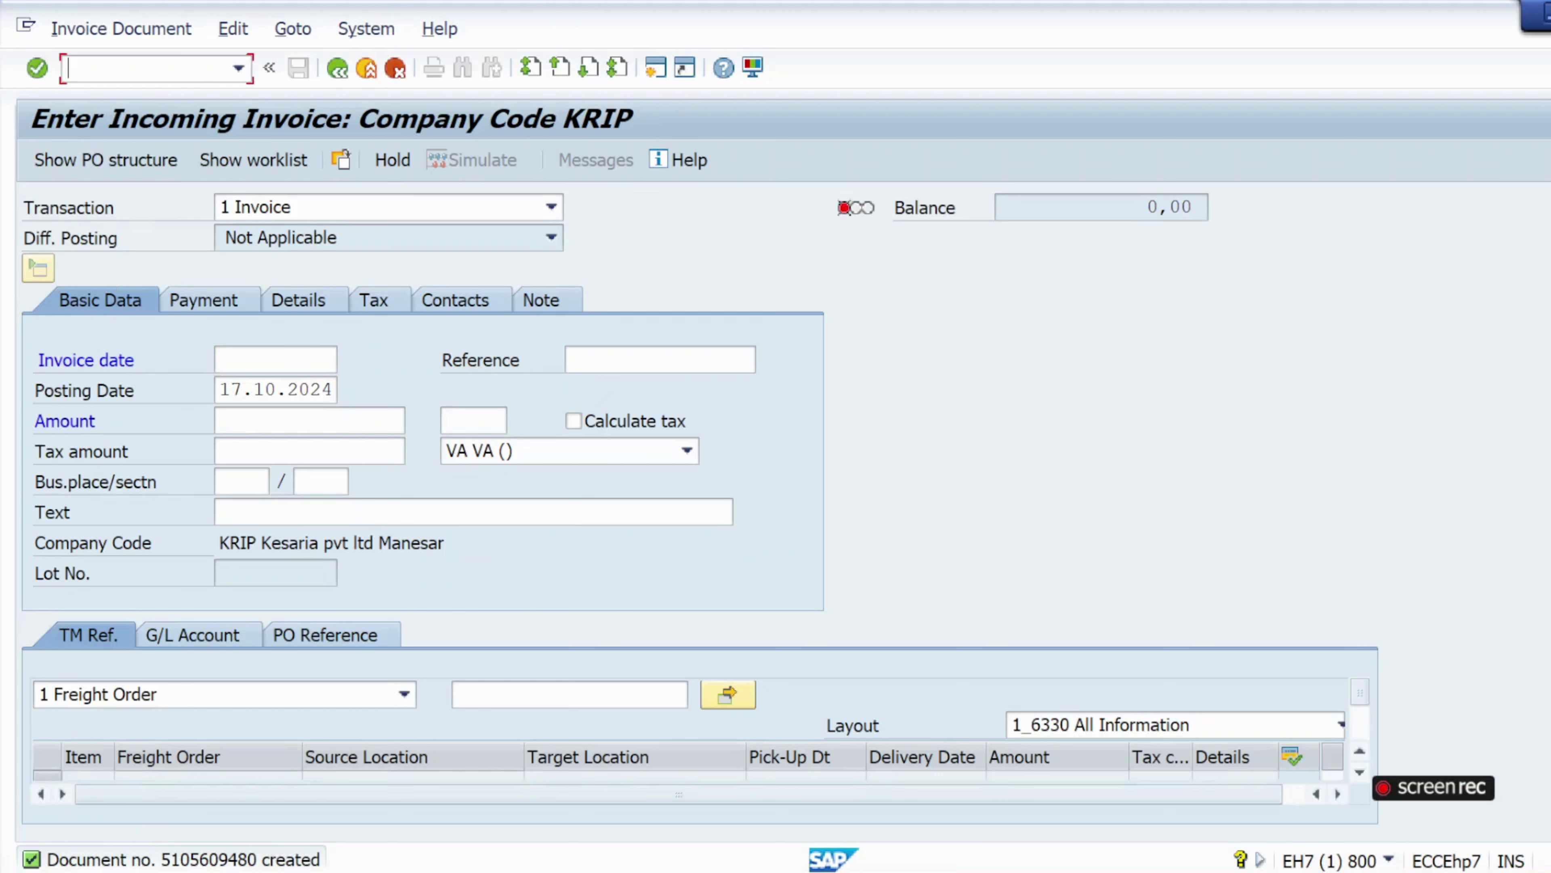
{"action": "type", "text": "/nme23n"}
{"action": "key", "text": "Return"}
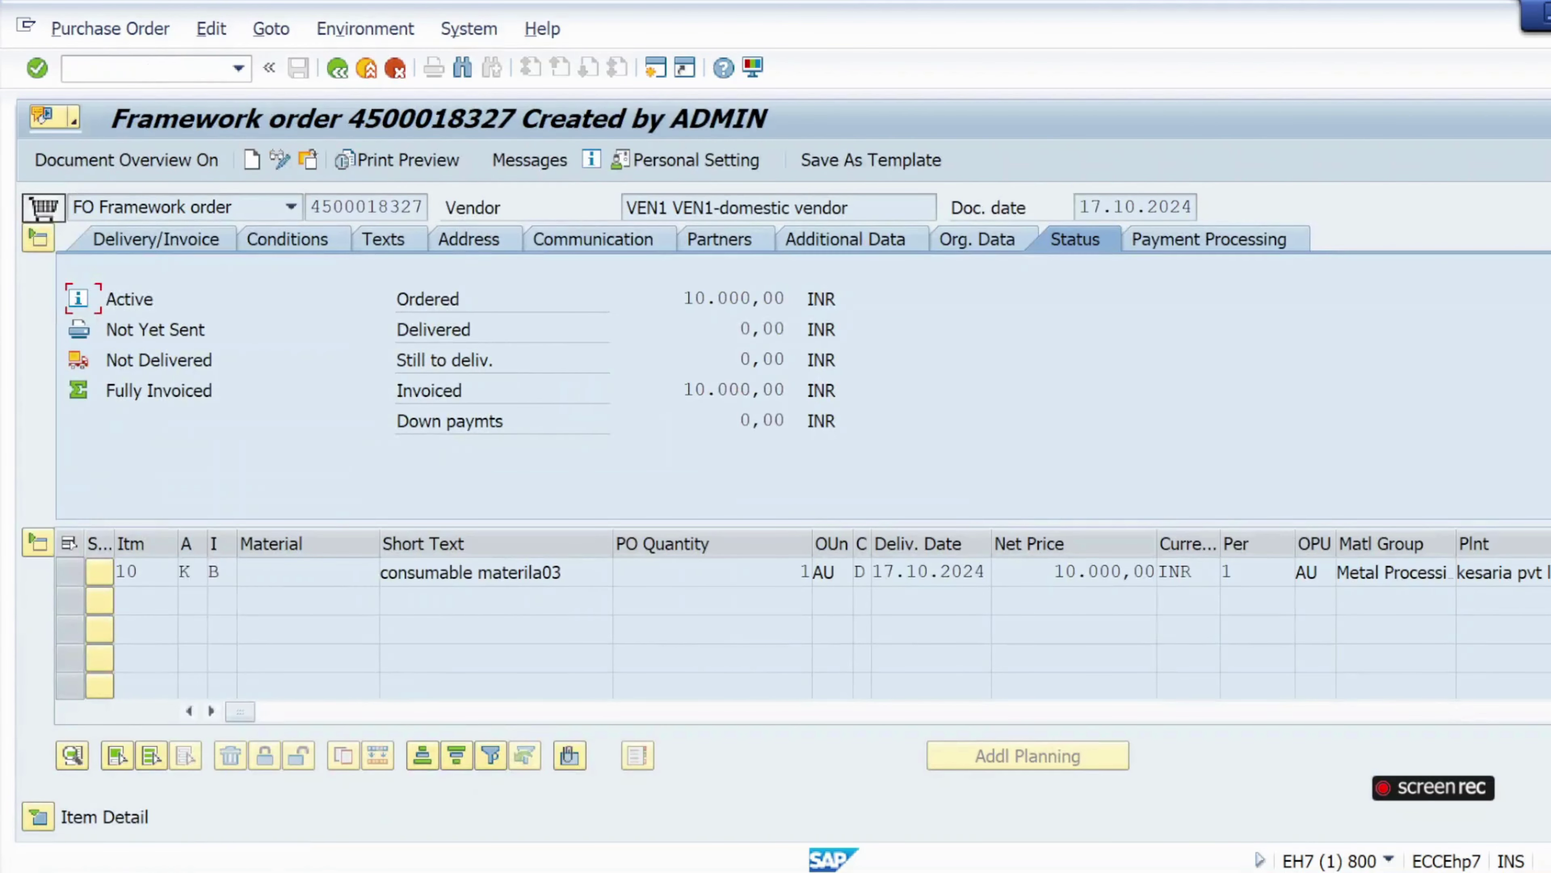
{"action": "left_click", "coordinate": [313, 170]}
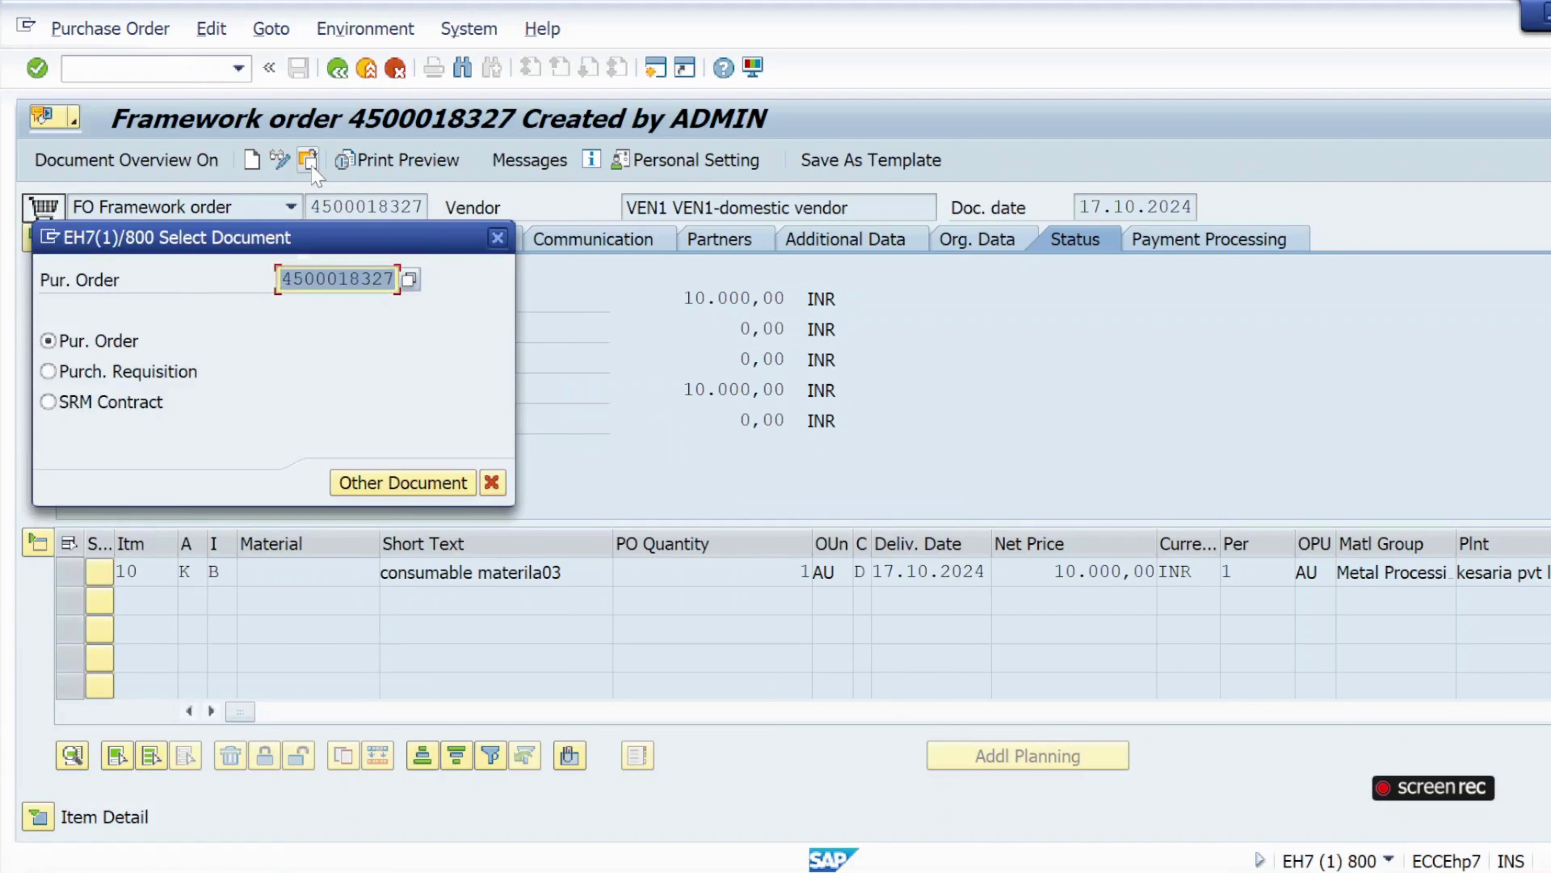
{"action": "key", "text": "BackSpace"}
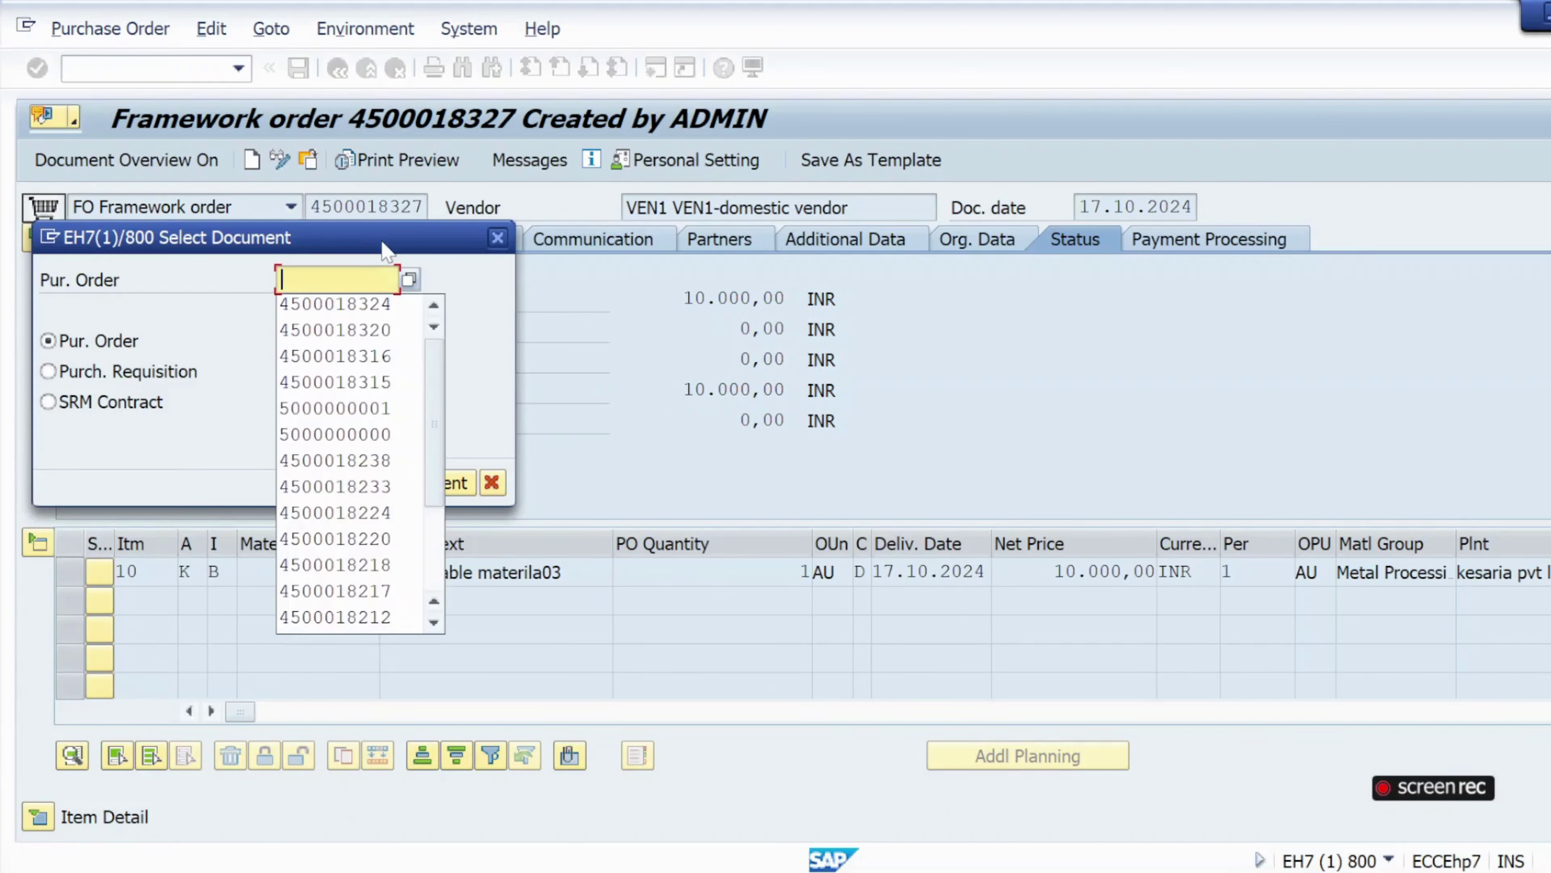
{"action": "type", "text": "4500018327"}
{"action": "key", "text": "Return"}
{"action": "key", "text": "Return"}
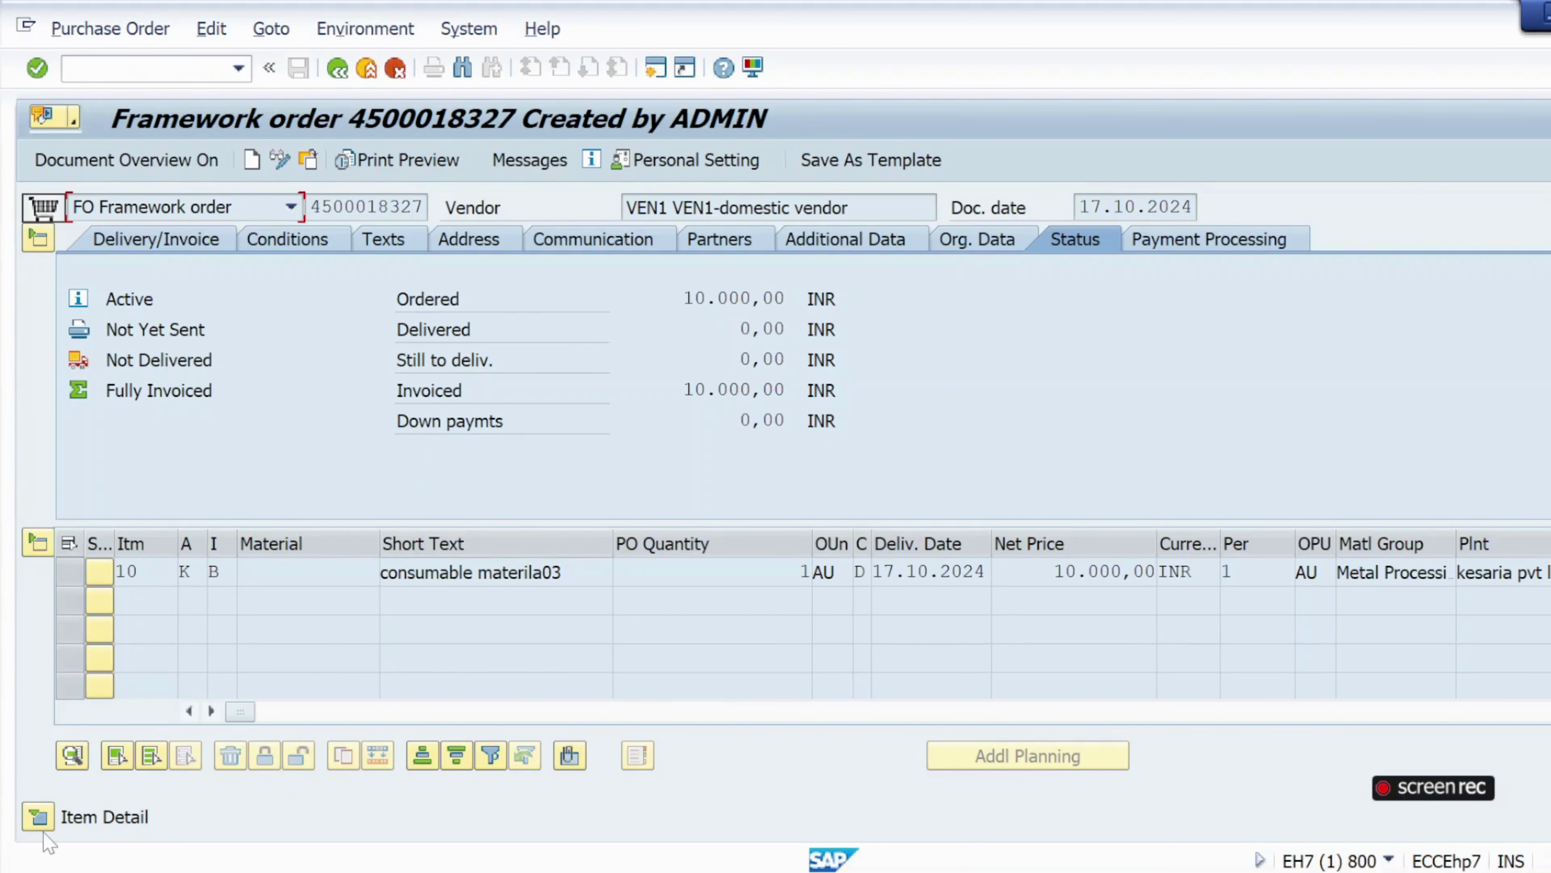
{"action": "left_click", "coordinate": [39, 819]}
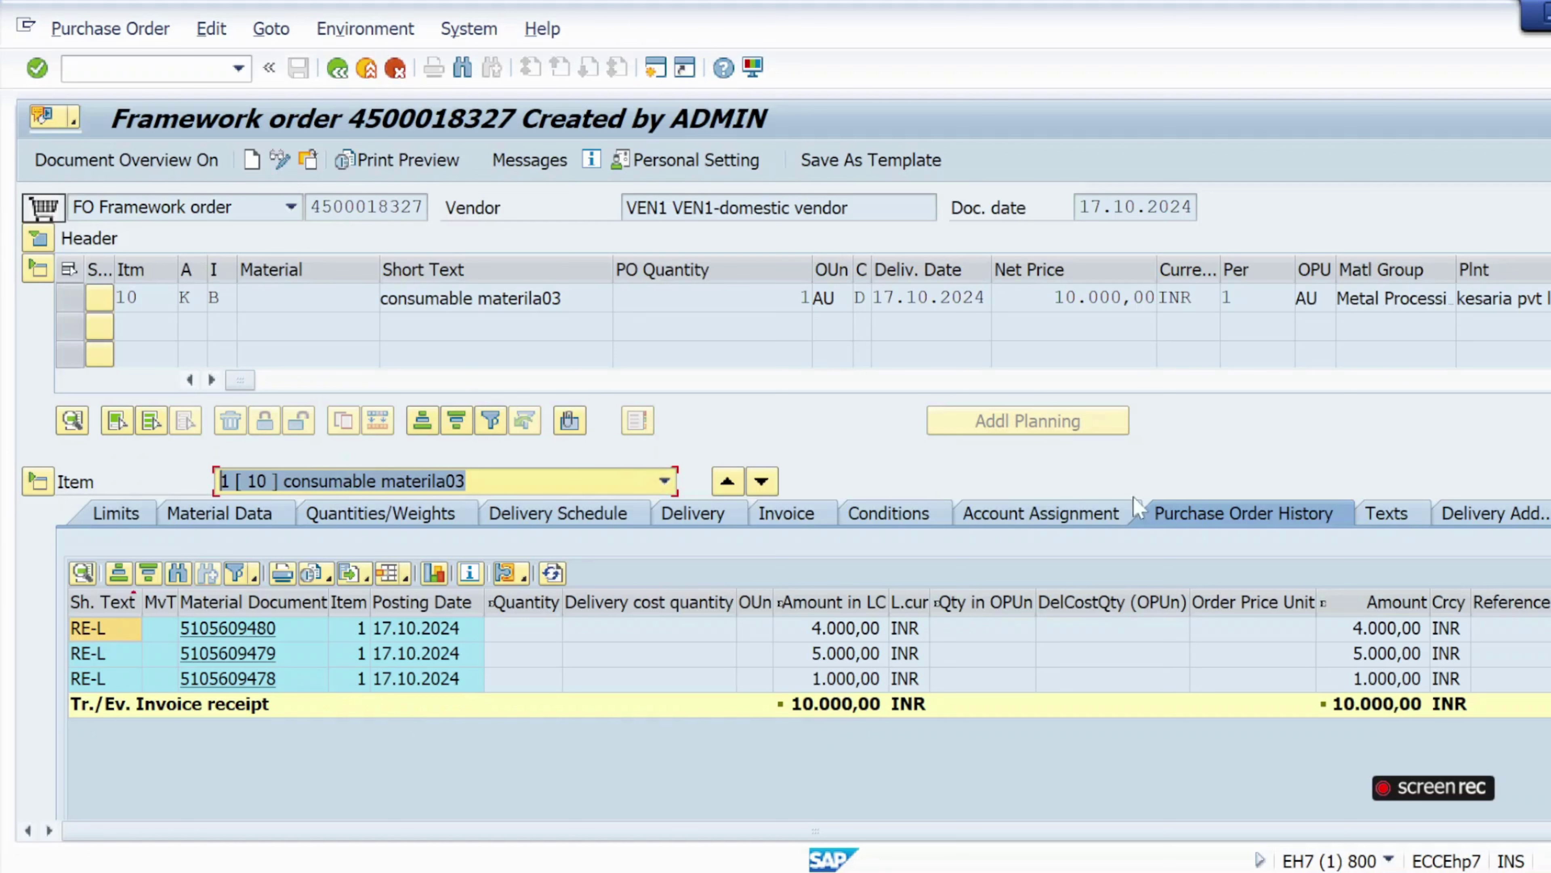
{"action": "left_click", "coordinate": [38, 237]}
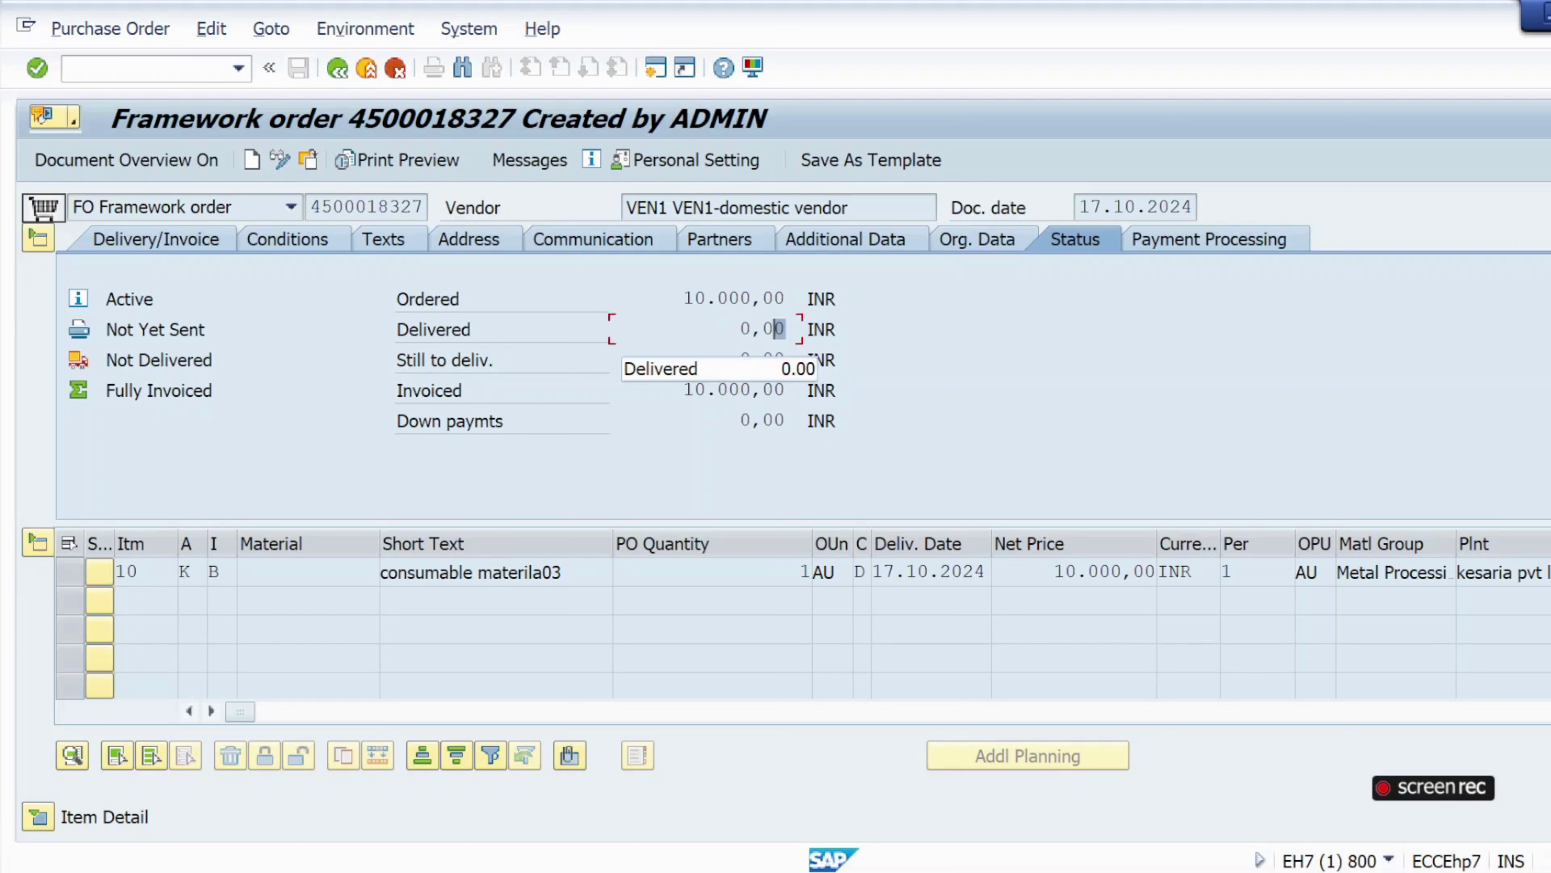
{"action": "left_click", "coordinate": [459, 364]}
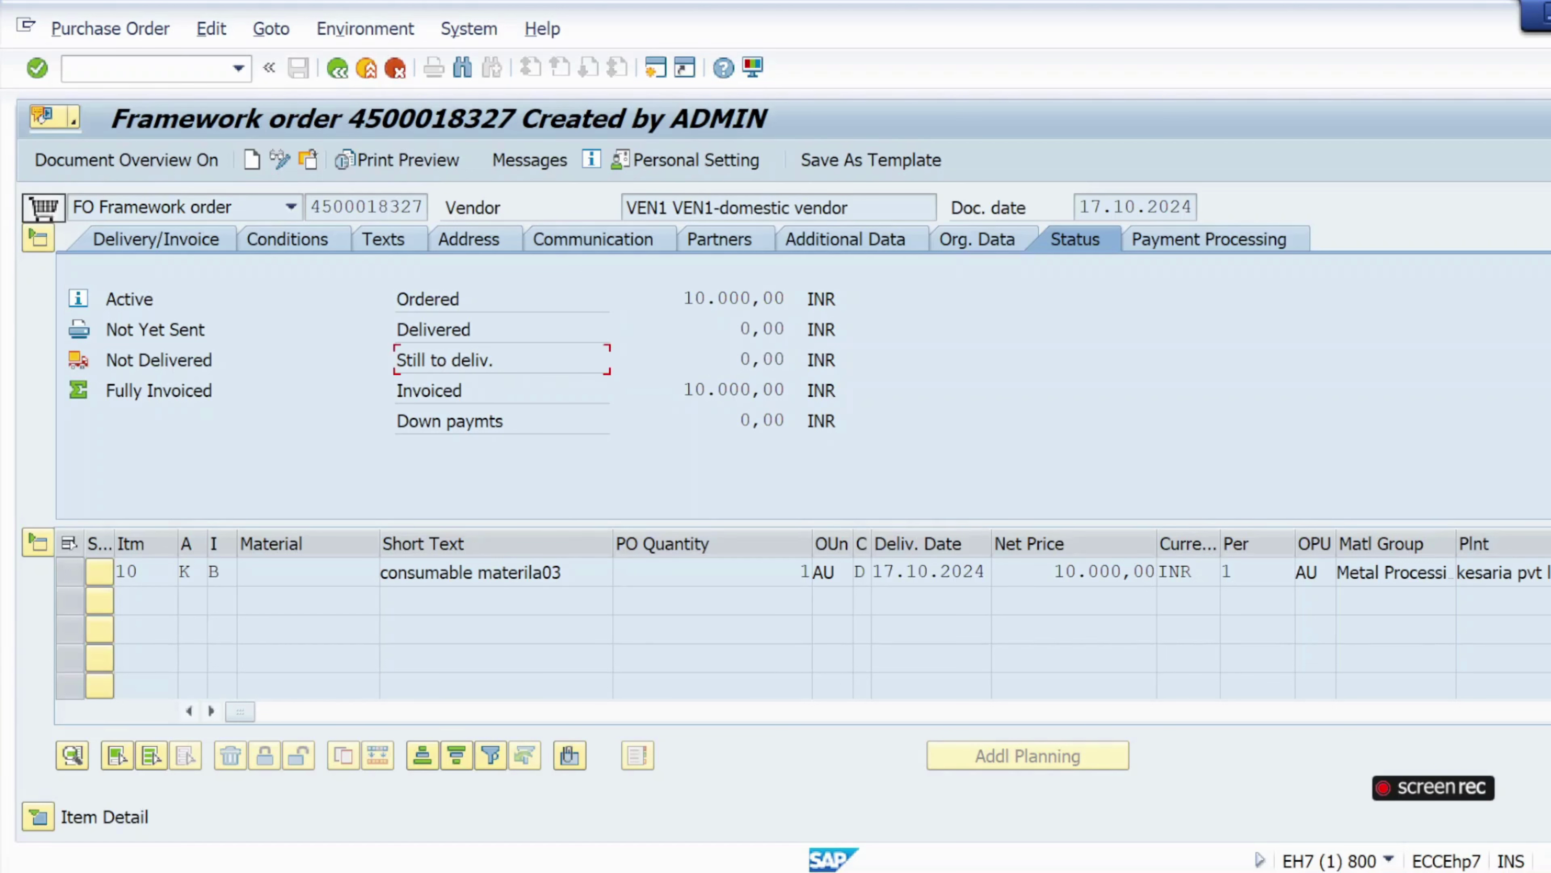
{"action": "left_click", "coordinate": [497, 396]}
{"action": "left_click_drag", "start_coordinate": [683, 389], "coordinate": [774, 390]}
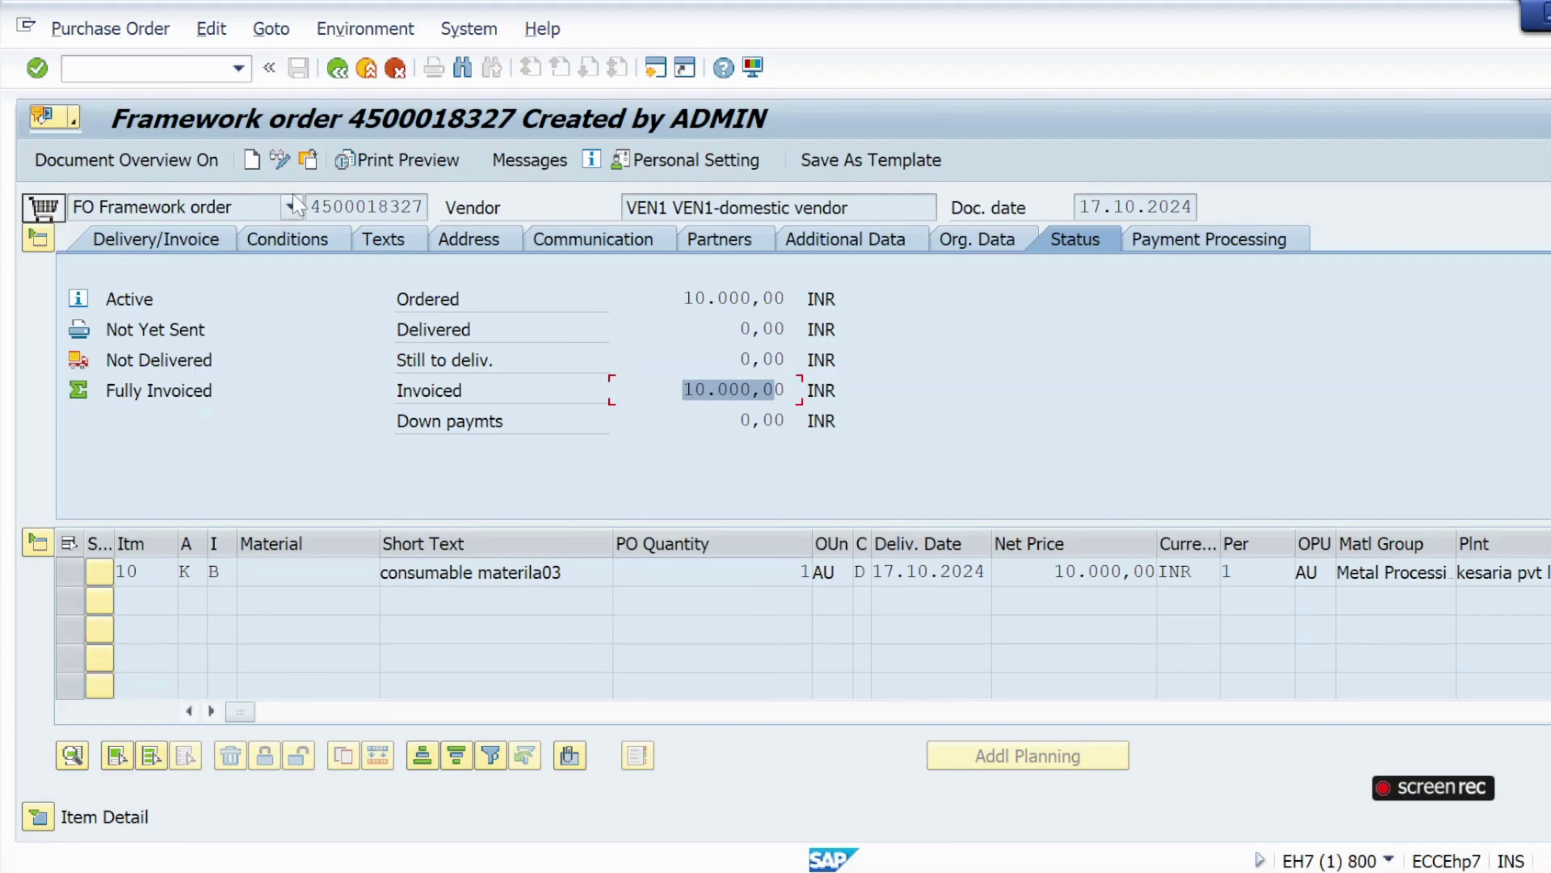
Clear the selection and switch over to the PowerPoint slide show window.
{"action": "left_click", "coordinate": [137, 67]}
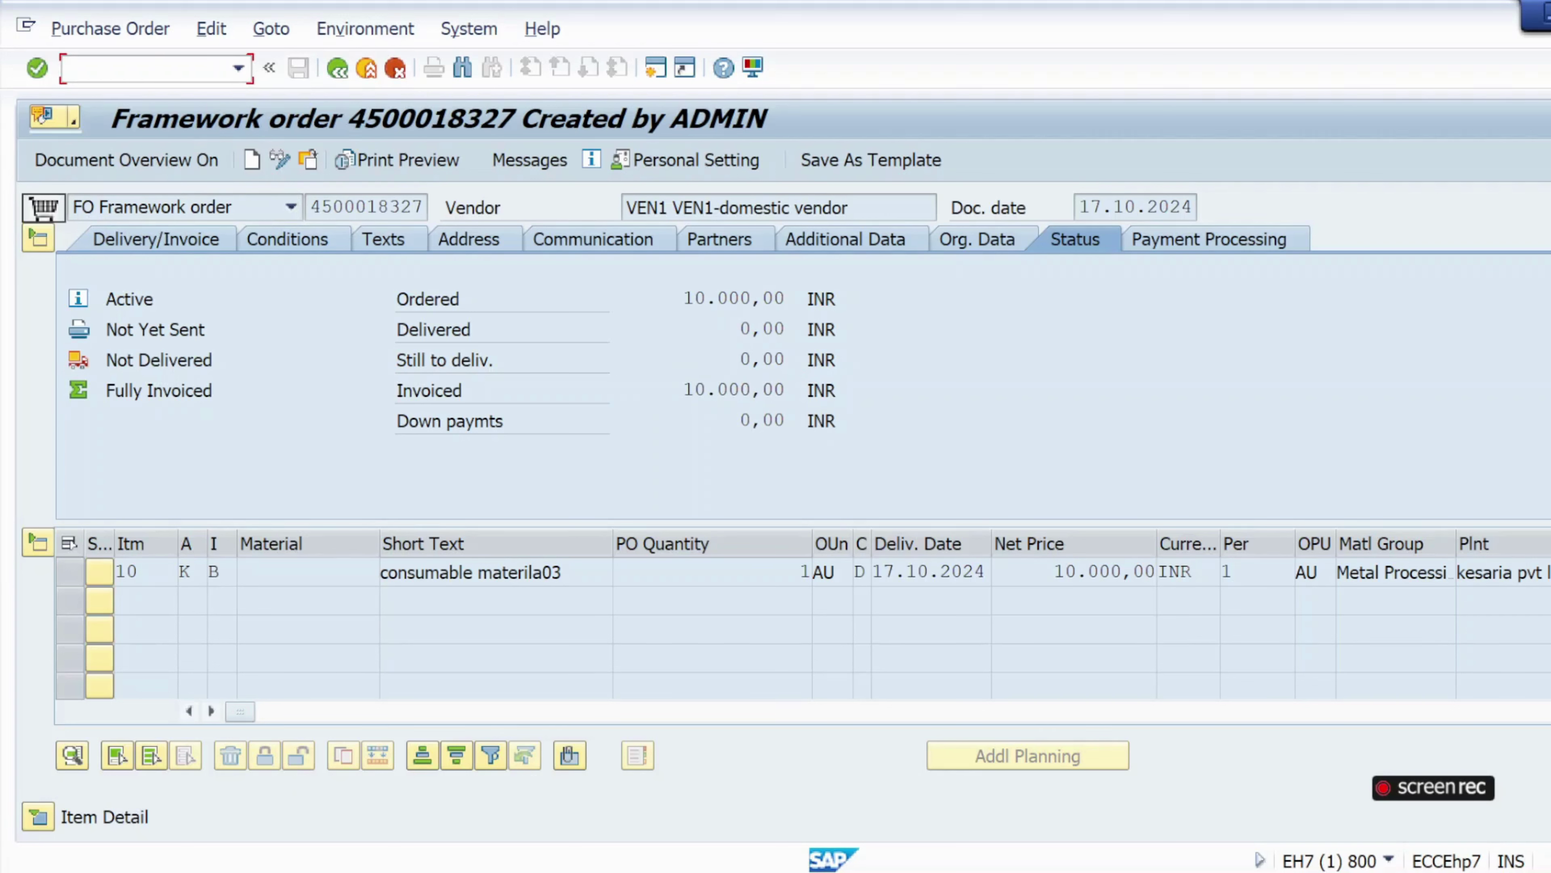
{"action": "key", "text": "alt+Tab"}
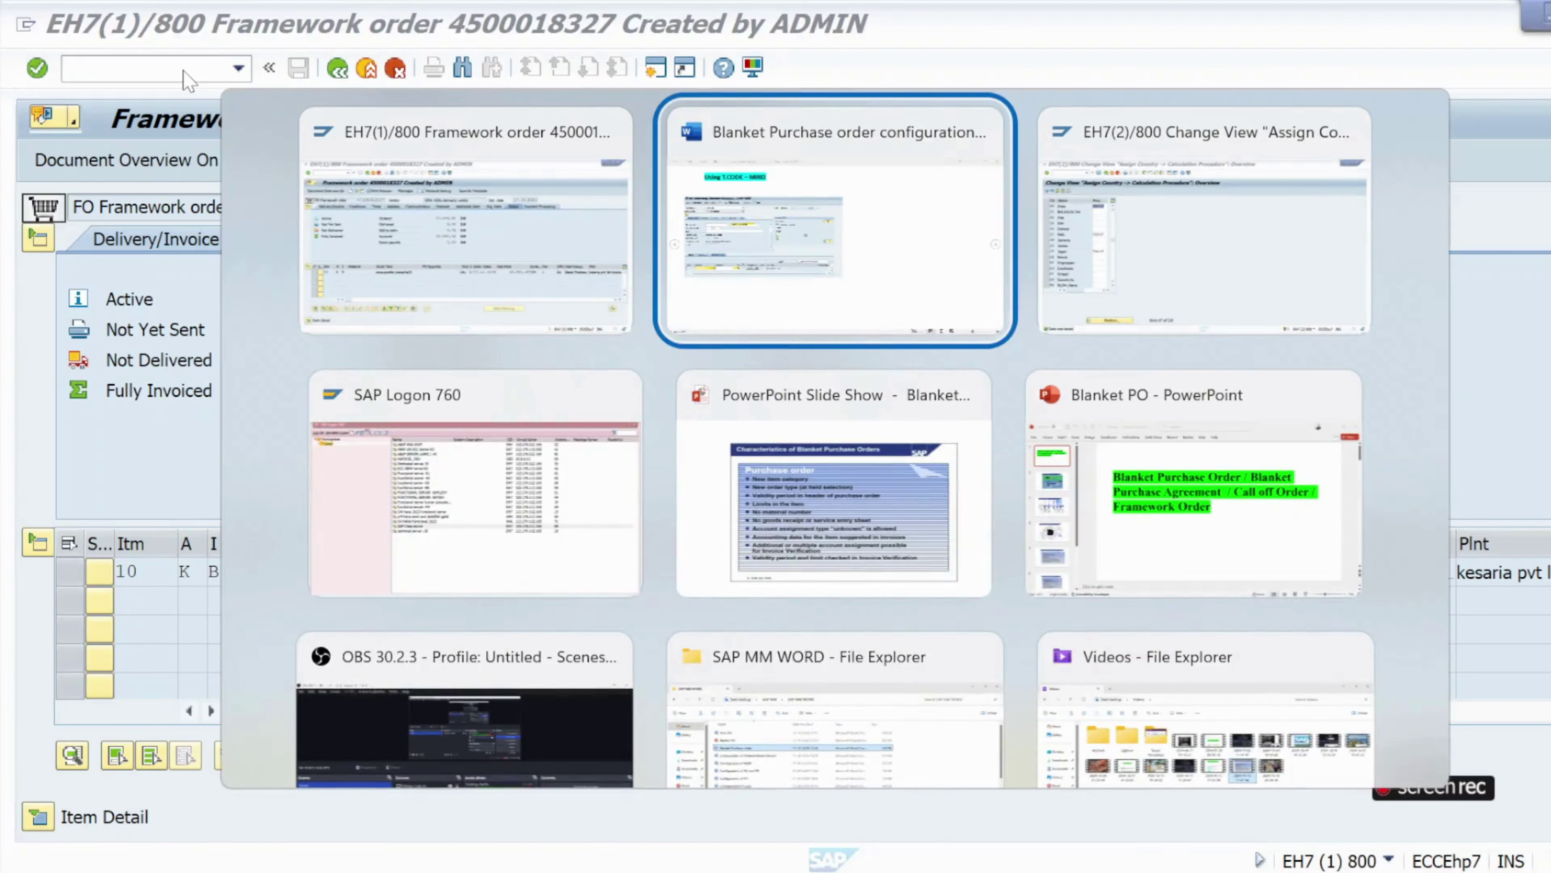
{"action": "key", "text": "alt+Down"}
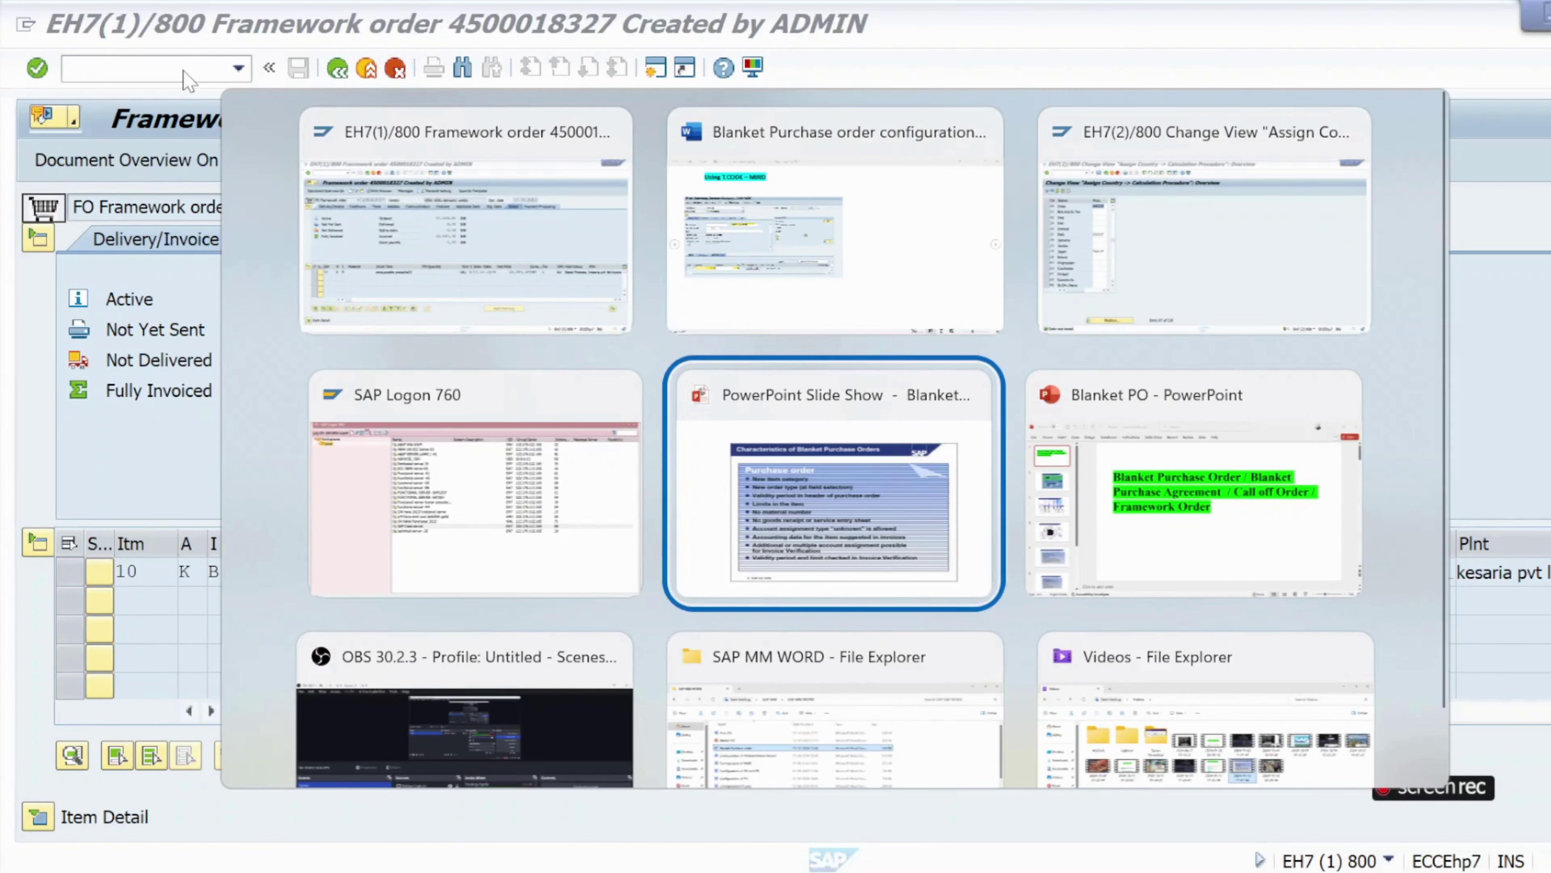